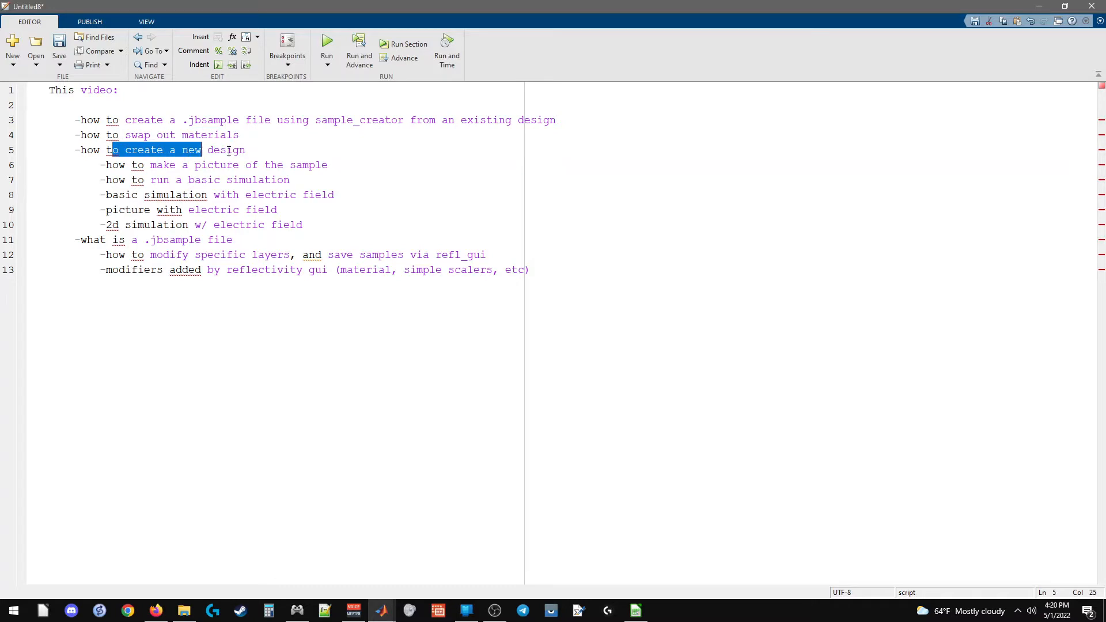
- Review the outline topics in the untitled script, from creating a new design through simulations to modifying layers via refl_gui
{"action": "left_click", "coordinate": [250, 150]}
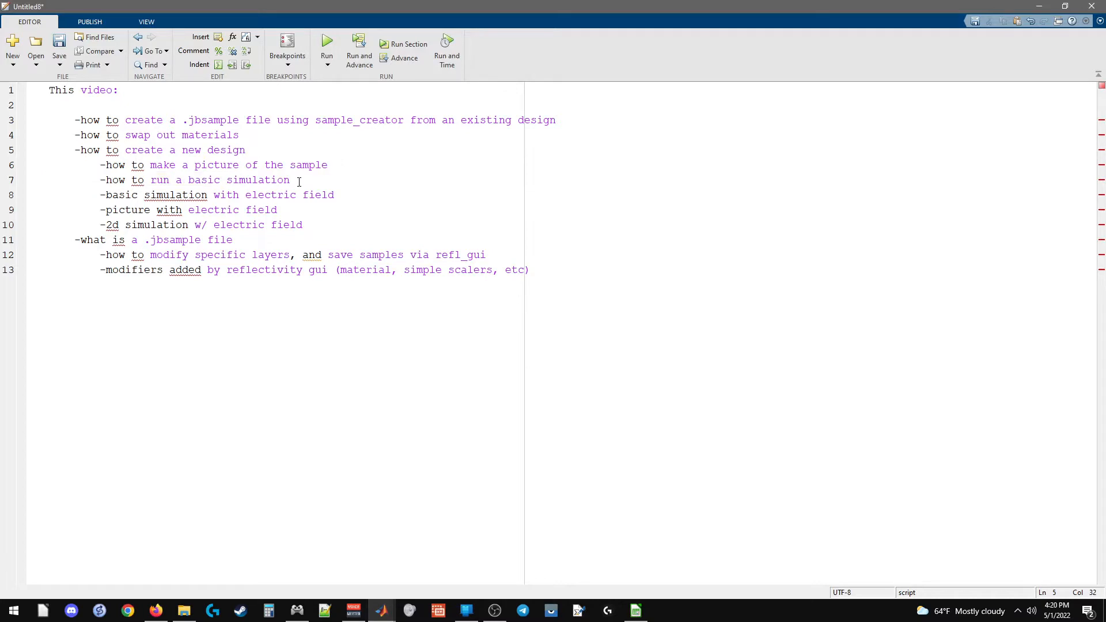
{"action": "left_click_drag", "start_coordinate": [299, 182], "coordinate": [108, 181]}
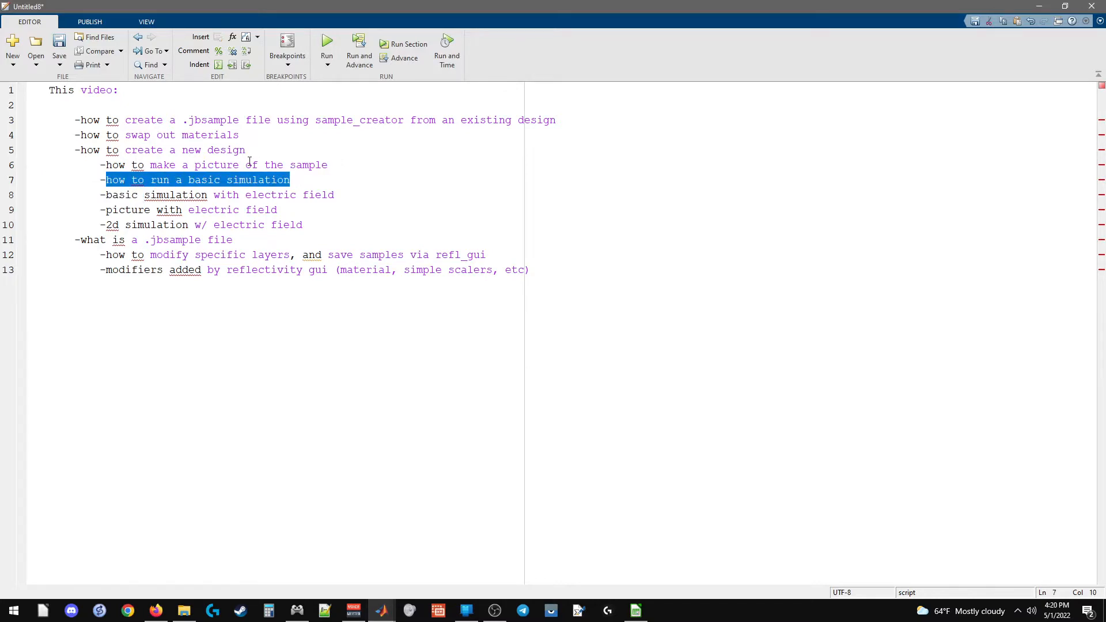
{"action": "left_click", "coordinate": [309, 178]}
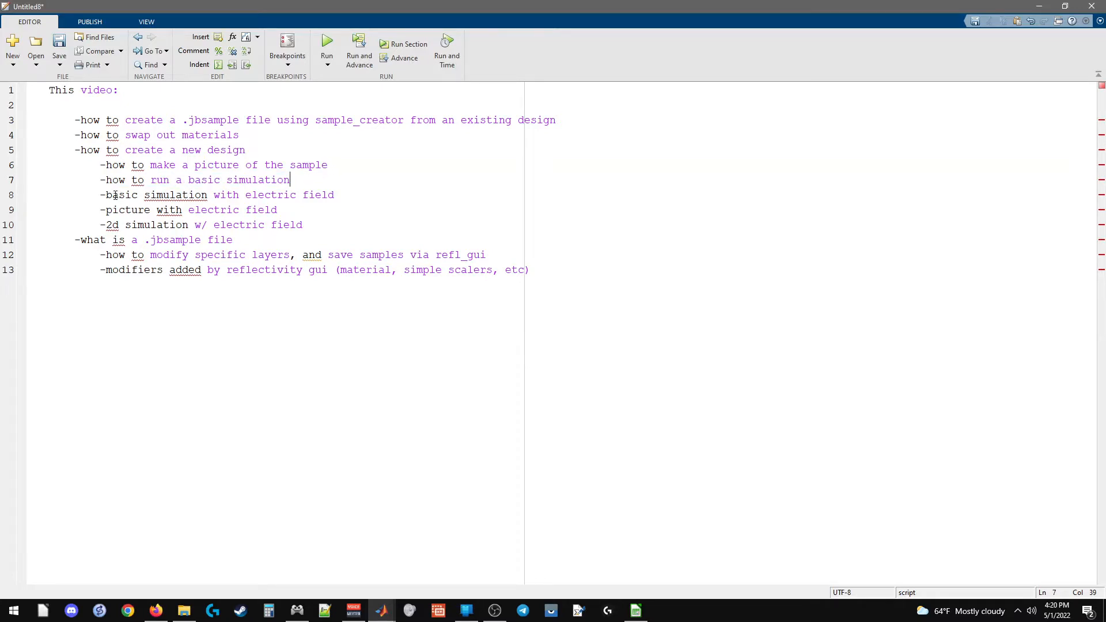
{"action": "left_click_drag", "start_coordinate": [115, 196], "coordinate": [329, 195]}
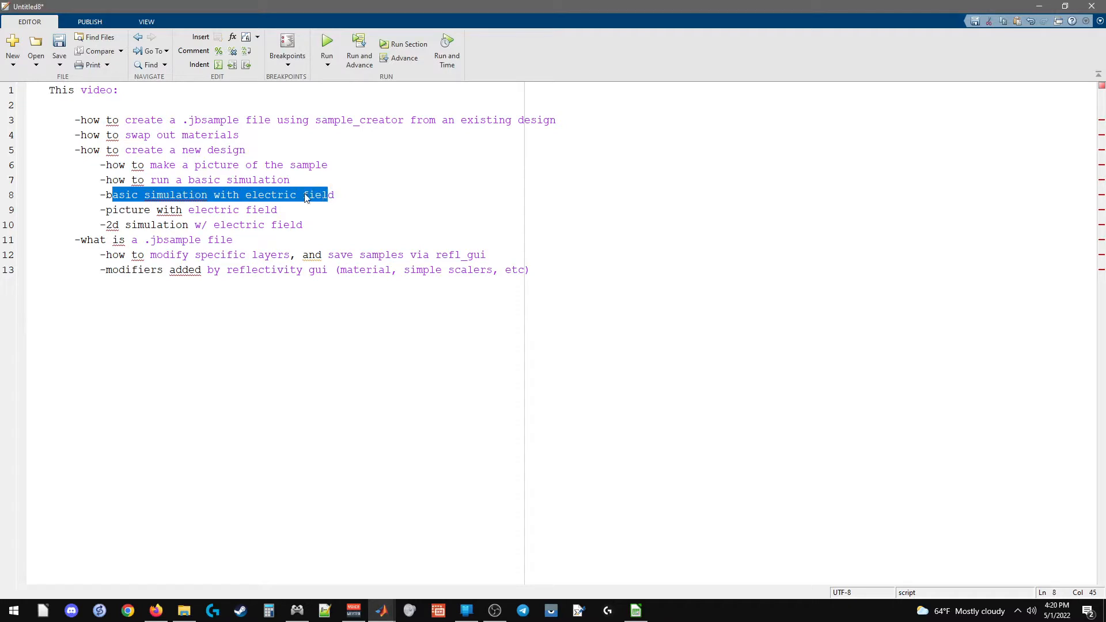
{"action": "left_click_drag", "start_coordinate": [116, 211], "coordinate": [273, 208]}
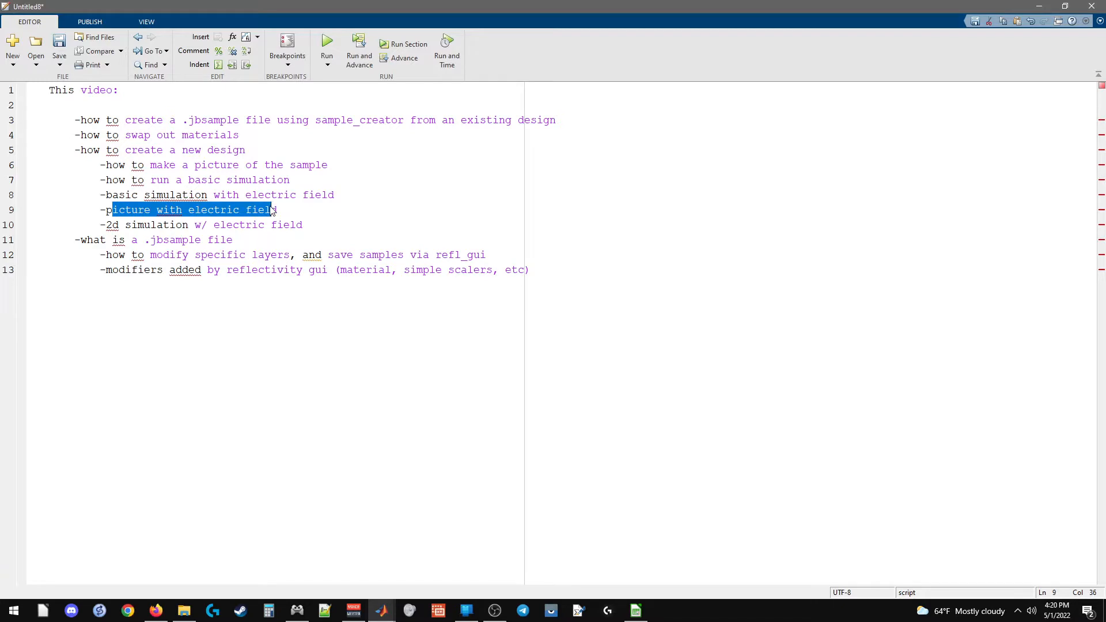
{"action": "left_click_drag", "start_coordinate": [296, 225], "coordinate": [113, 225]}
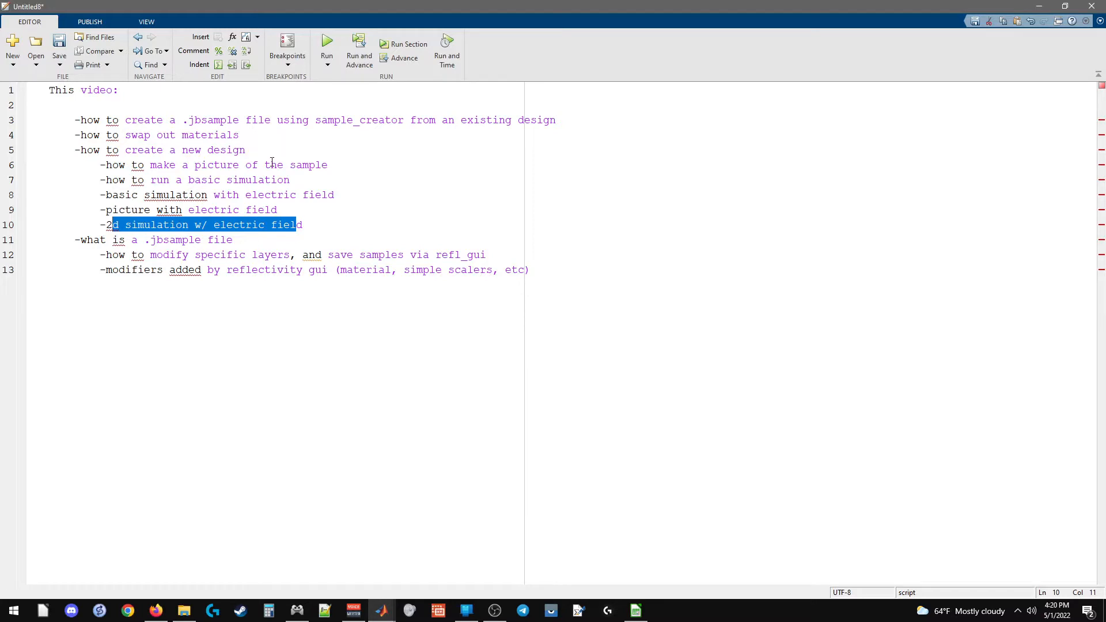
{"action": "left_click", "coordinate": [309, 226]}
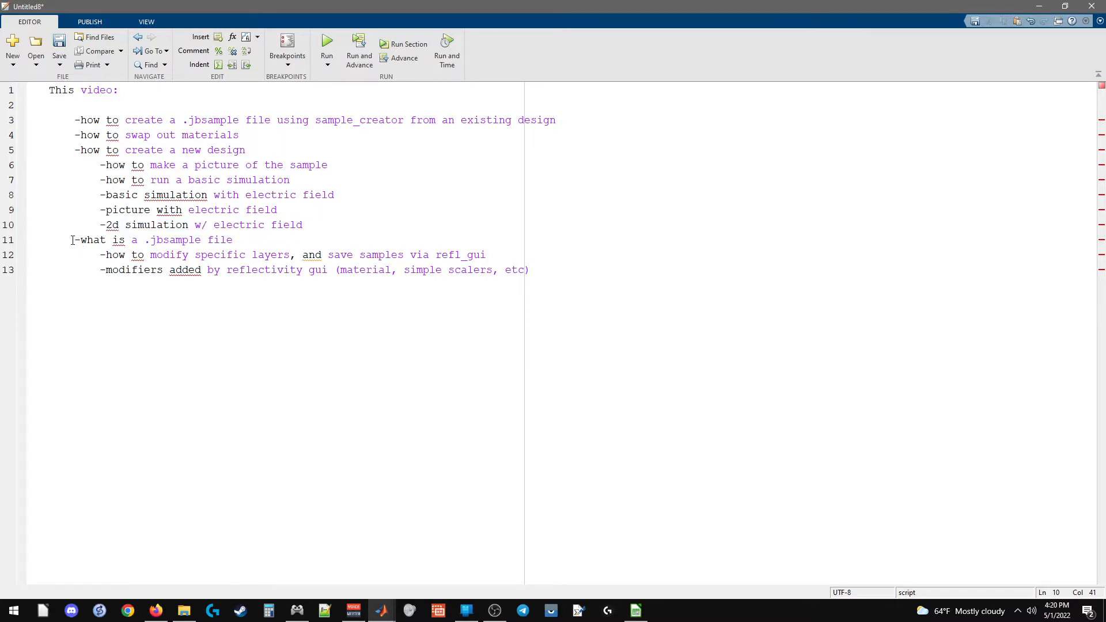
{"action": "left_click_drag", "start_coordinate": [75, 240], "coordinate": [256, 238]}
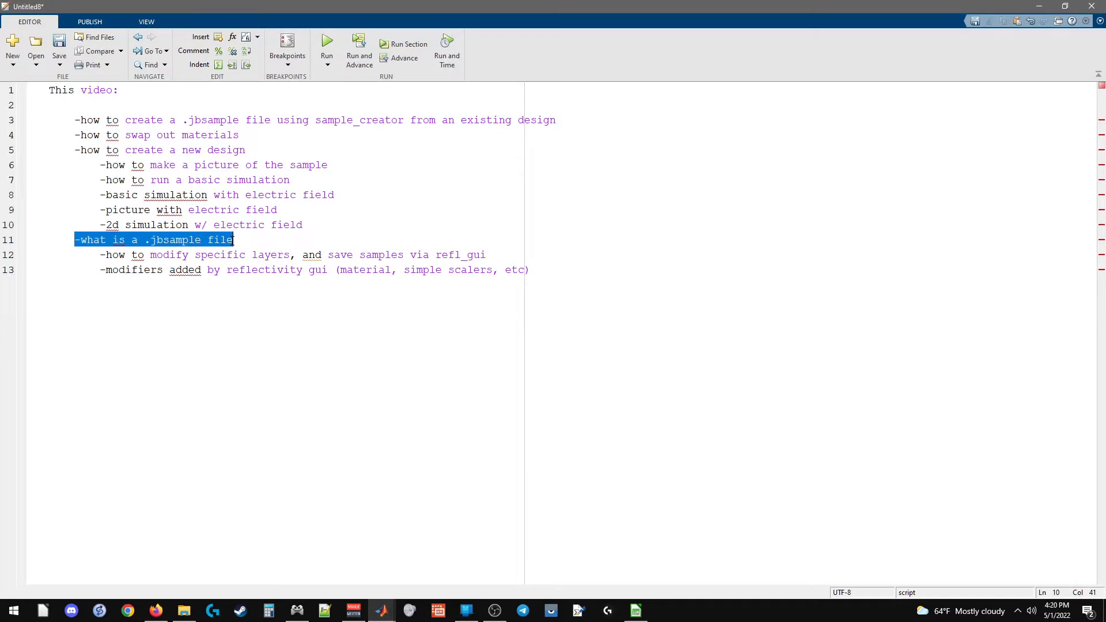
{"action": "left_click", "coordinate": [256, 239]}
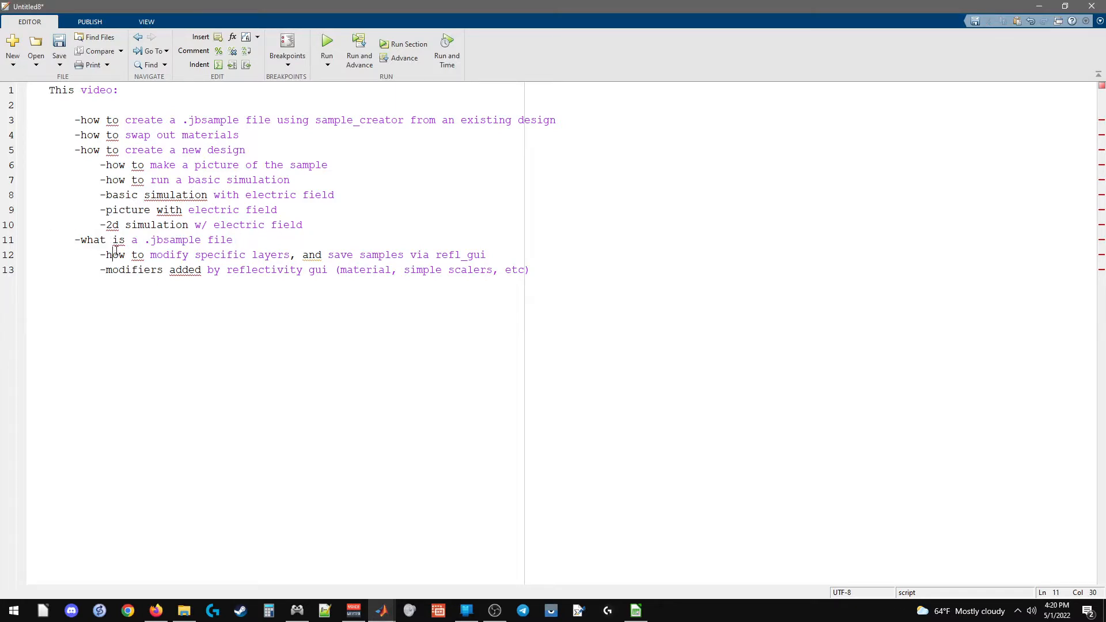
{"action": "left_click_drag", "start_coordinate": [113, 255], "coordinate": [394, 256]}
{"action": "left_click", "coordinate": [461, 251]}
- Open the reflectivity_simulator_demo folder inside the installed TMM reflectivity simulator add-on's folder, and close the Add-On Manager
{"action": "left_click_drag", "start_coordinate": [377, 5], "coordinate": [0, 262]}
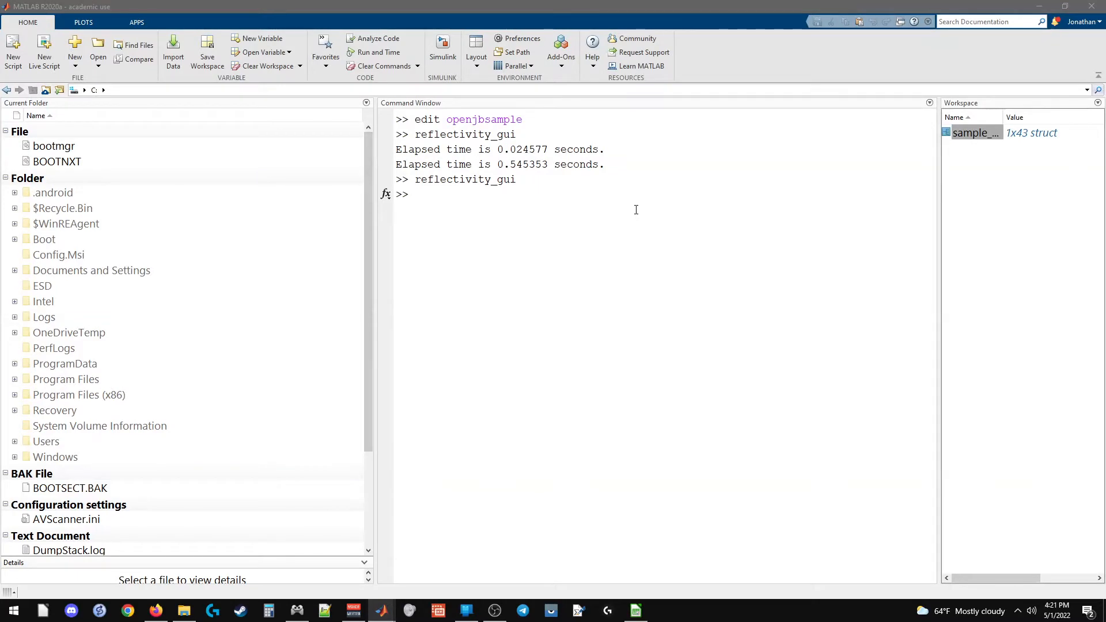
{"action": "left_click", "coordinate": [571, 306]}
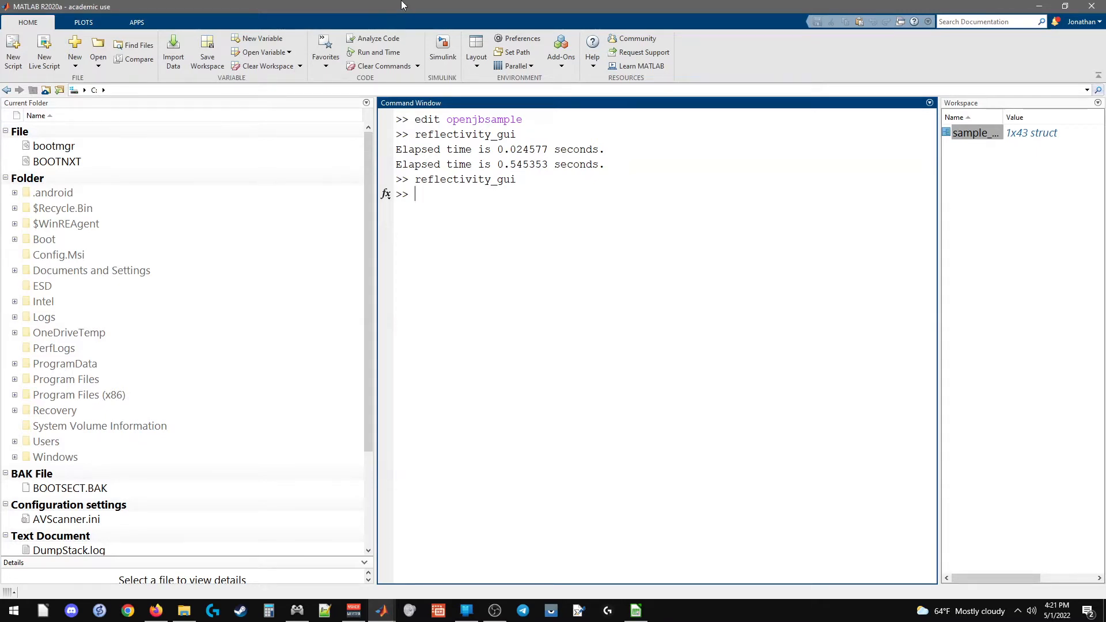
{"action": "left_click", "coordinate": [559, 68]}
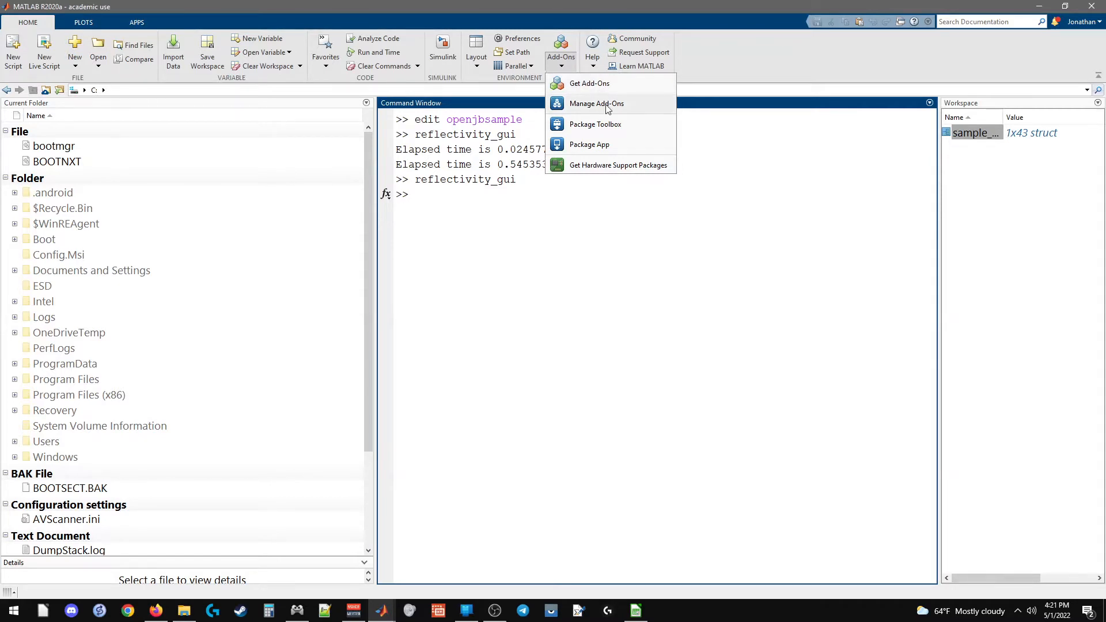
{"action": "left_click", "coordinate": [608, 105]}
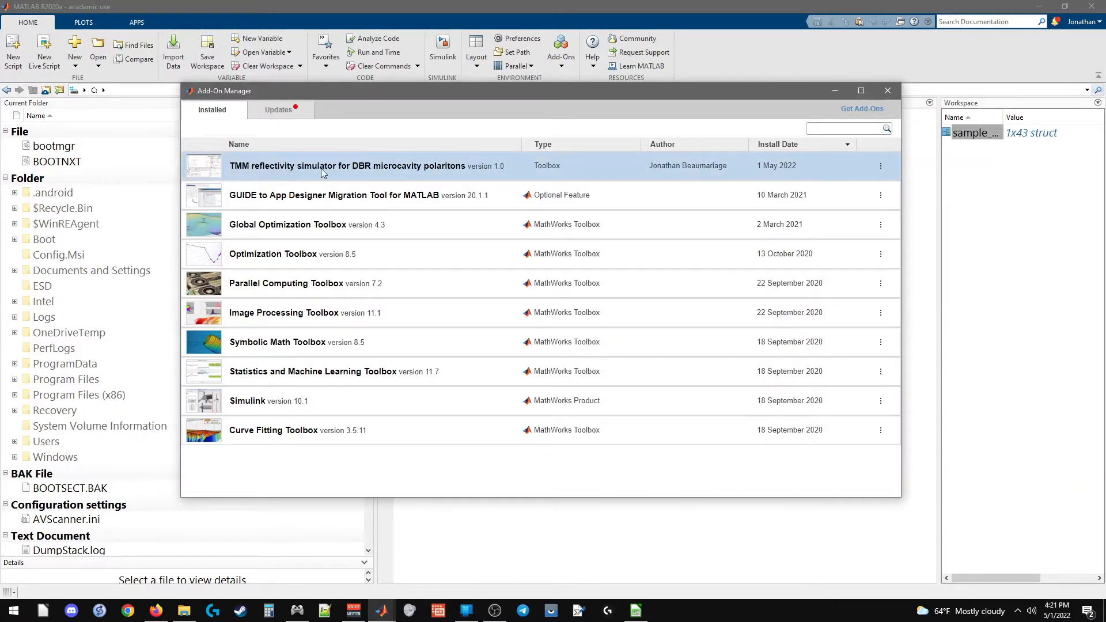
{"action": "left_click", "coordinate": [881, 166]}
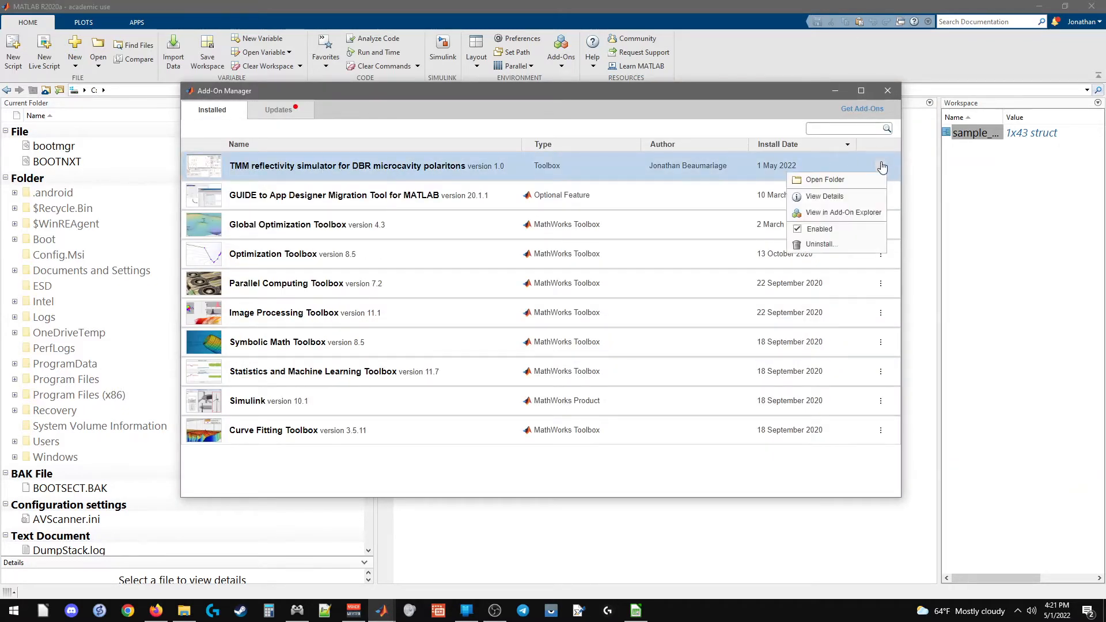
{"action": "left_click", "coordinate": [836, 177]}
{"action": "left_click_drag", "start_coordinate": [647, 4], "coordinate": [657, 0]}
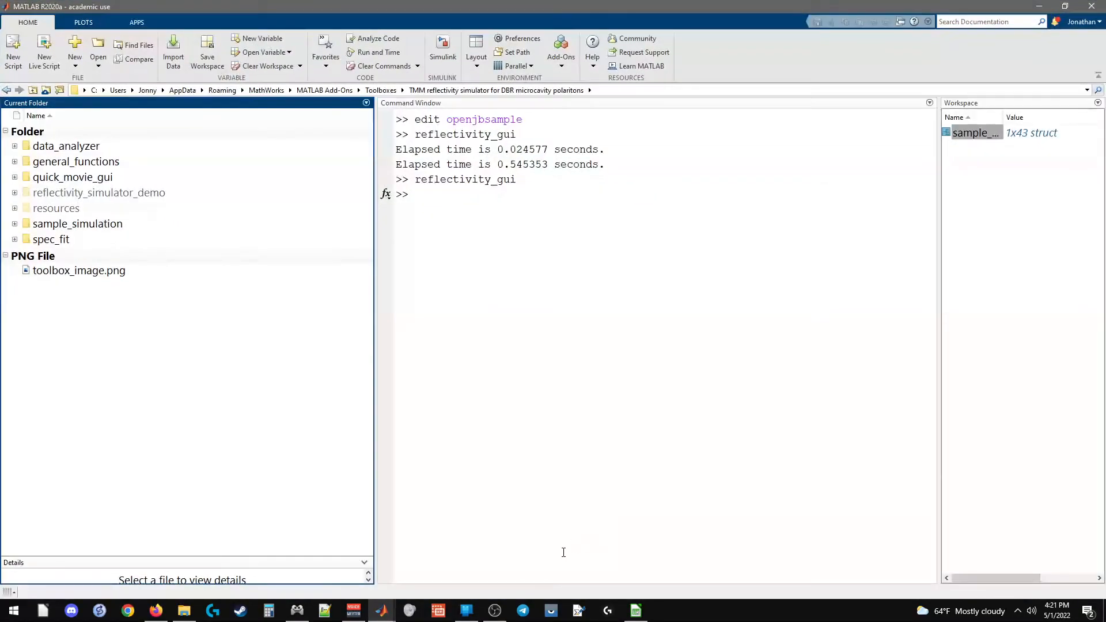
{"action": "mouse_move", "coordinate": [388, 616]}
{"action": "left_click", "coordinate": [579, 550]}
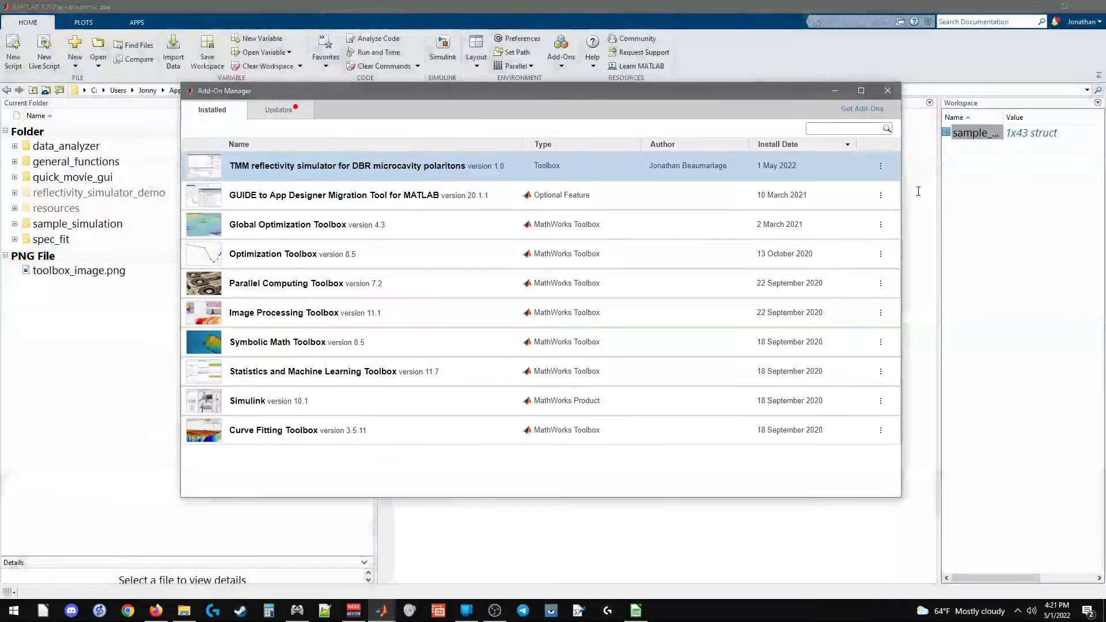
{"action": "left_click", "coordinate": [888, 90]}
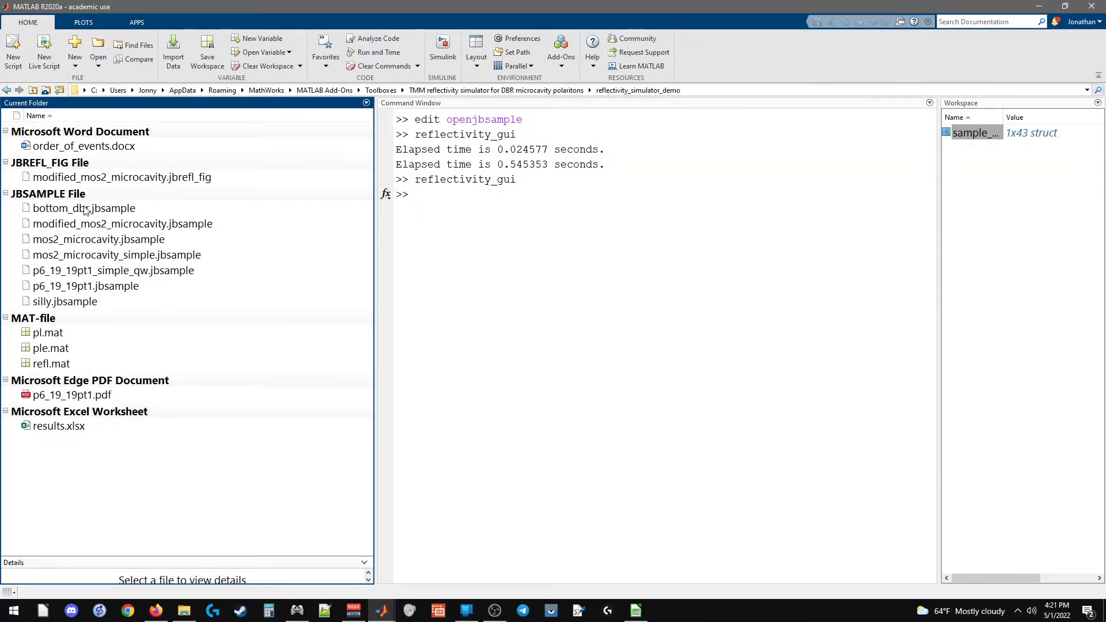
- Delete modified_mos2_microcavity.jbrefl_fig and every .jbsample file in the demo folder except p6_19_19pt1.jbsample
{"action": "left_click", "coordinate": [88, 182]}
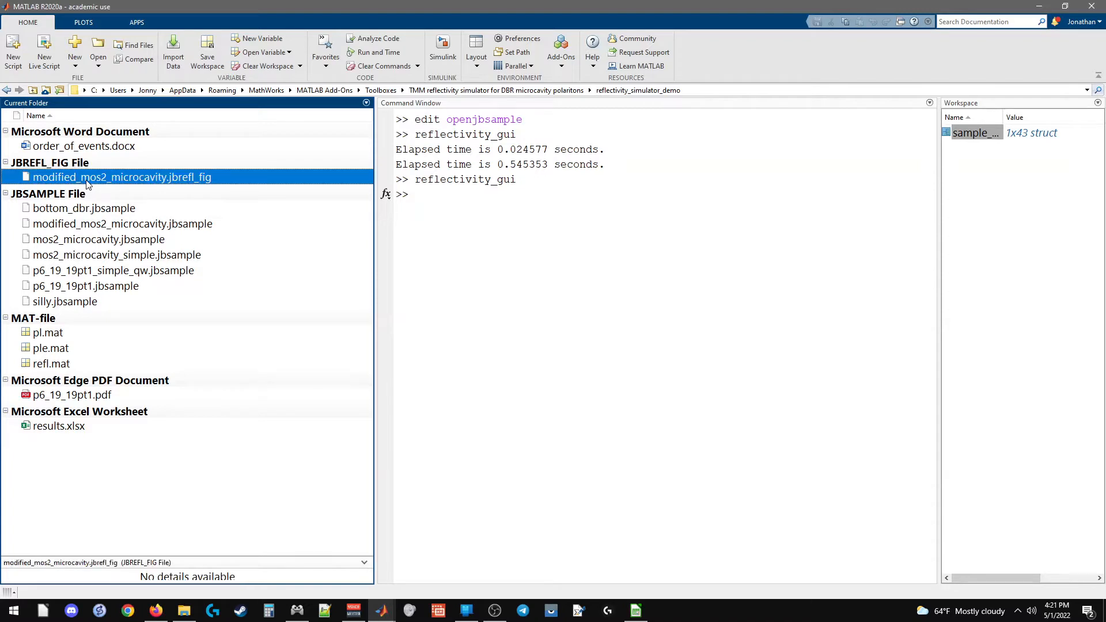
{"action": "key", "text": "Delete"}
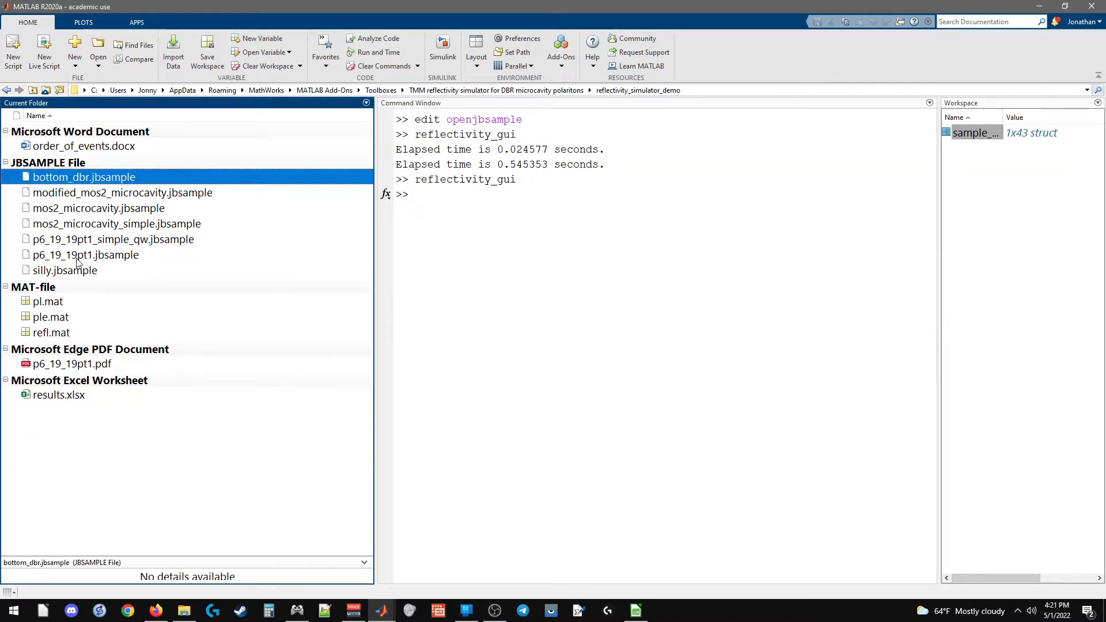
{"action": "left_click_drag", "start_coordinate": [102, 245], "coordinate": [81, 179]}
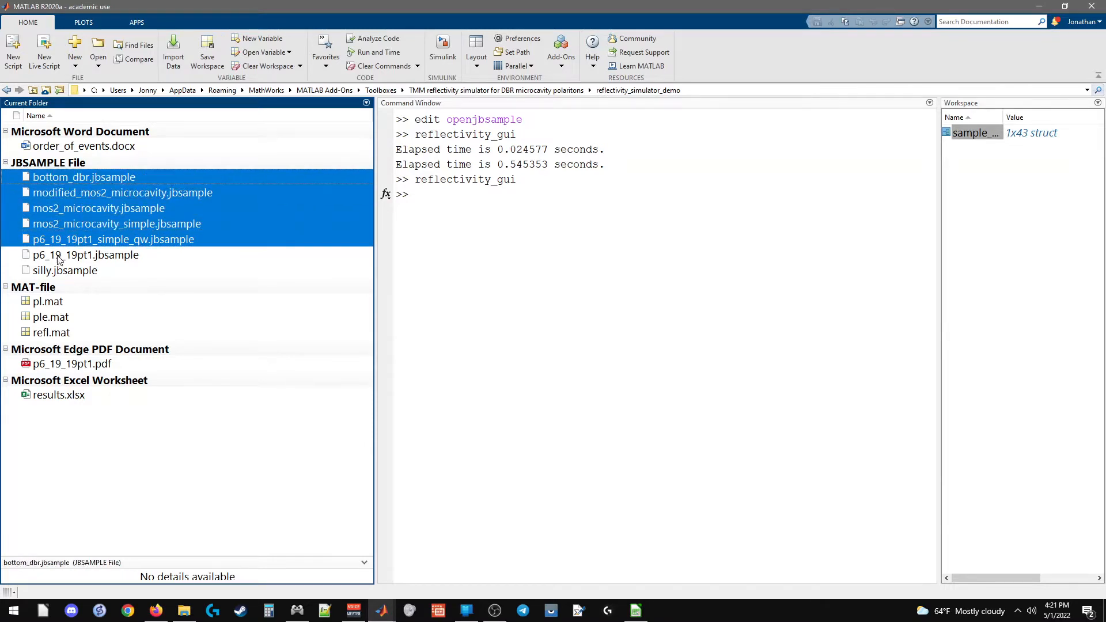
{"action": "left_click", "coordinate": [59, 271], "text": "ctrl"}
{"action": "key", "text": "Delete"}
{"action": "left_click", "coordinate": [493, 354]}
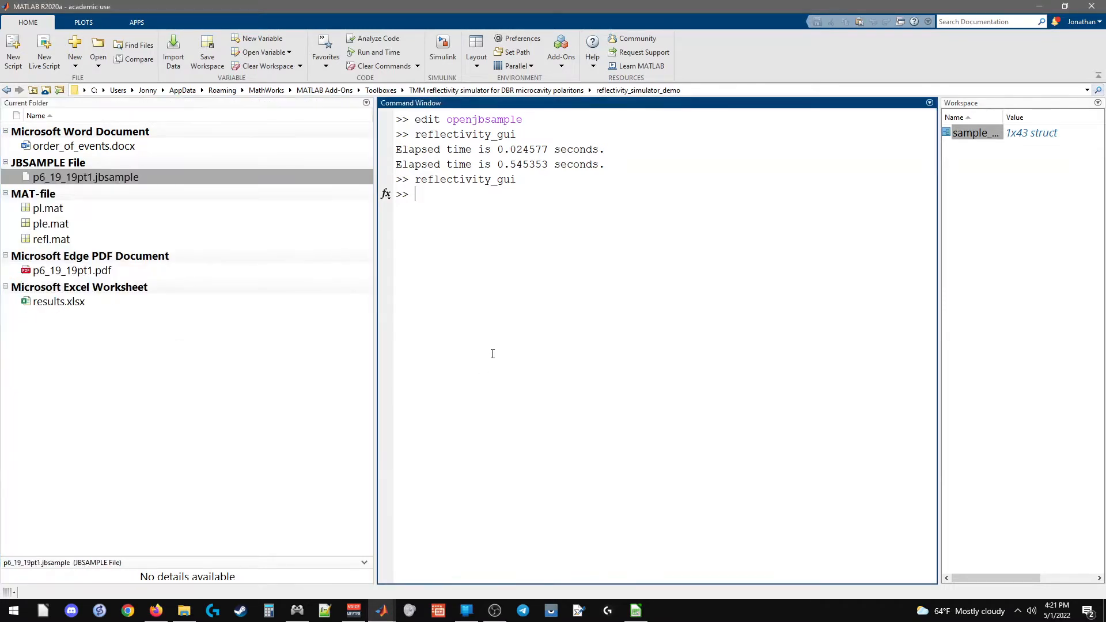
{"action": "left_click", "coordinate": [109, 176]}
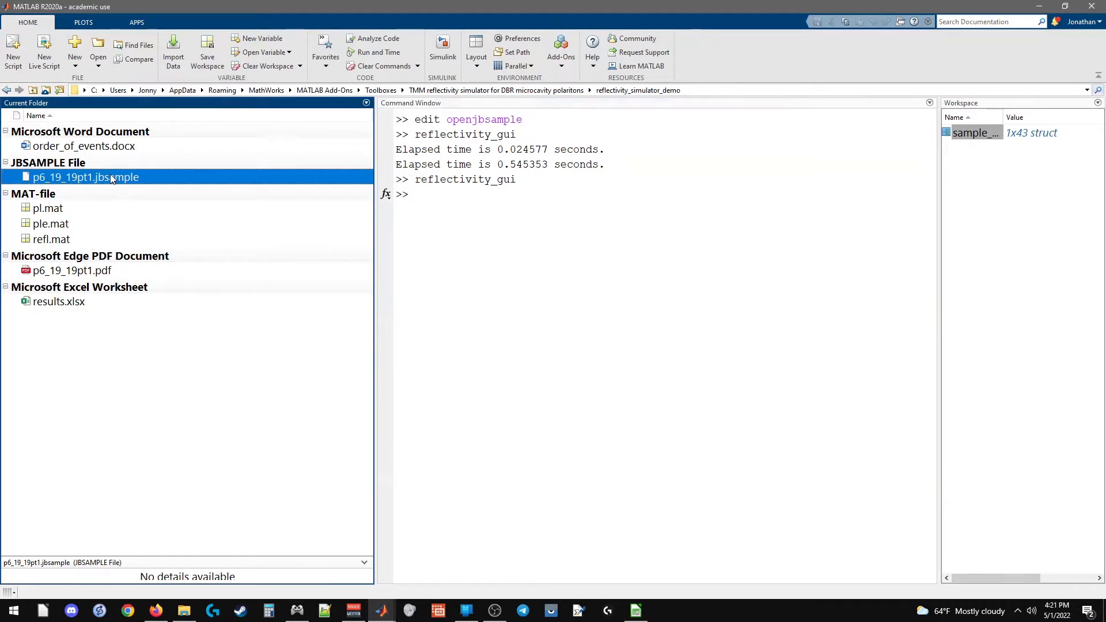
{"action": "left_click", "coordinate": [633, 440]}
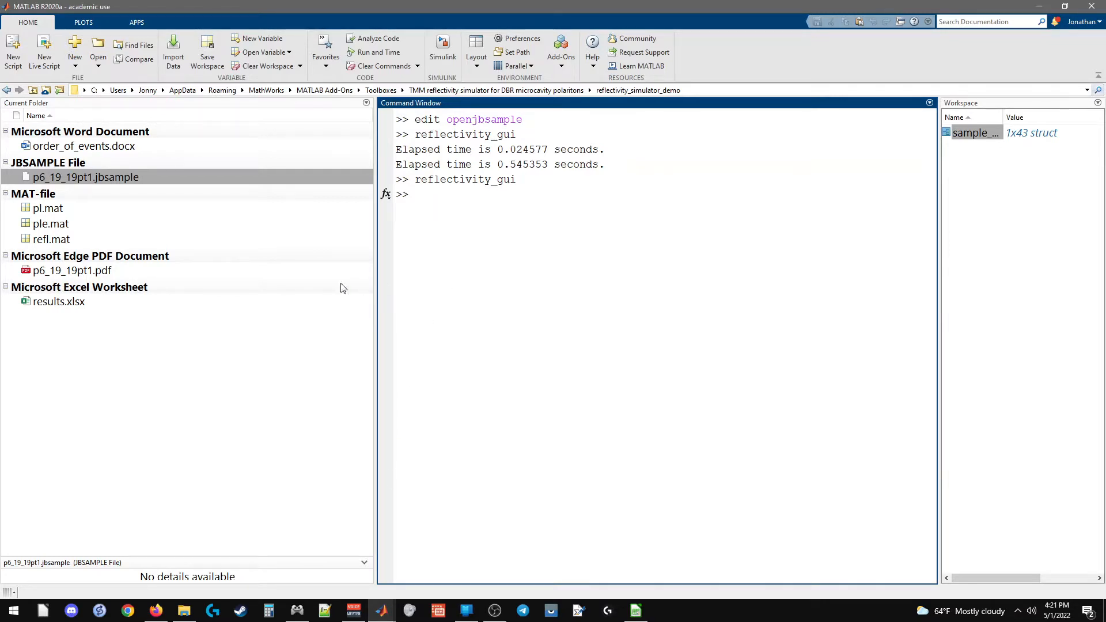
- Open p6_19_19pt1.pdf outside MATLAB and examine the layer table on its second page
{"action": "right_click", "coordinate": [102, 270]}
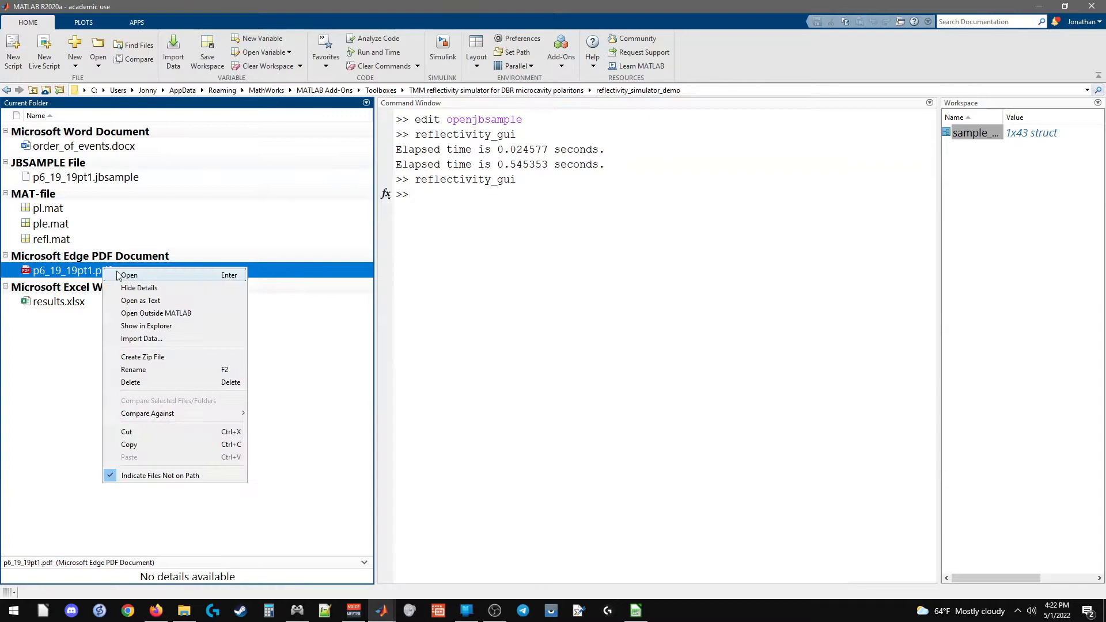
{"action": "left_click", "coordinate": [154, 314]}
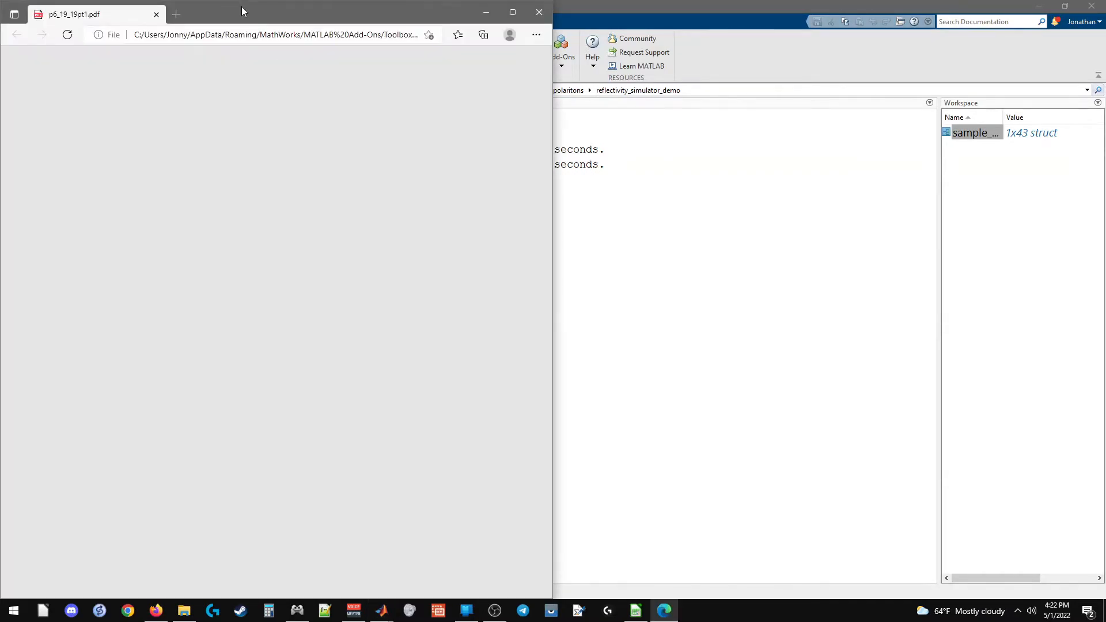
{"action": "left_click_drag", "start_coordinate": [242, 12], "coordinate": [340, 0]}
{"action": "scroll", "coordinate": [316, 213], "scroll_direction": "up", "scroll_amount": 11}
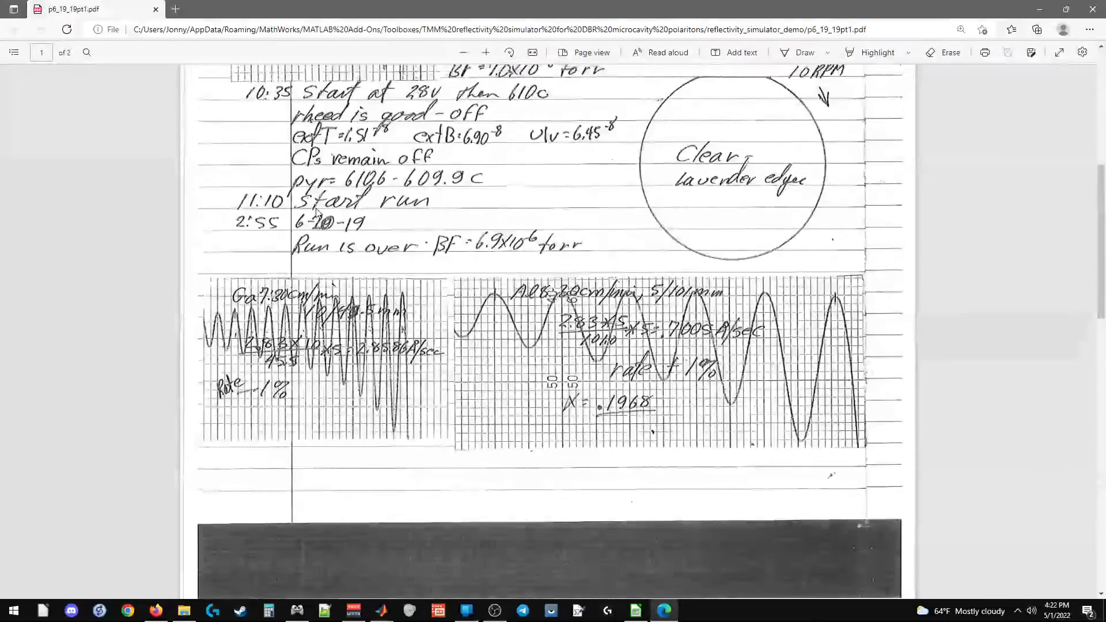
{"action": "scroll", "coordinate": [317, 213], "scroll_direction": "down", "scroll_amount": 18}
{"action": "scroll", "coordinate": [299, 237], "scroll_direction": "up", "scroll_amount": 8}
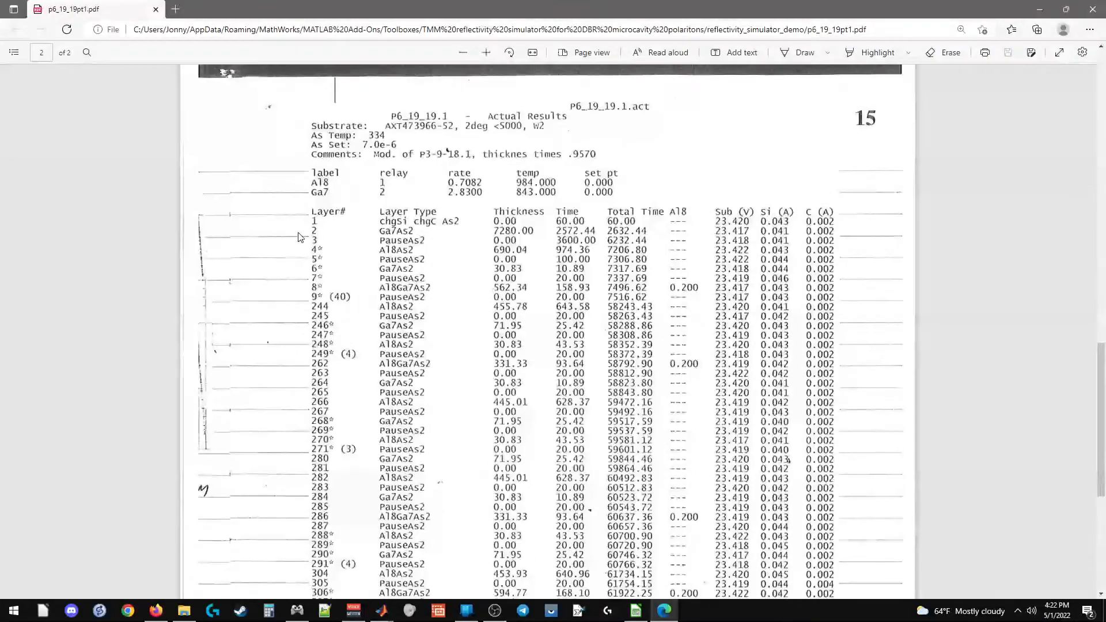
{"action": "scroll", "coordinate": [299, 238], "scroll_direction": "down", "scroll_amount": 2}
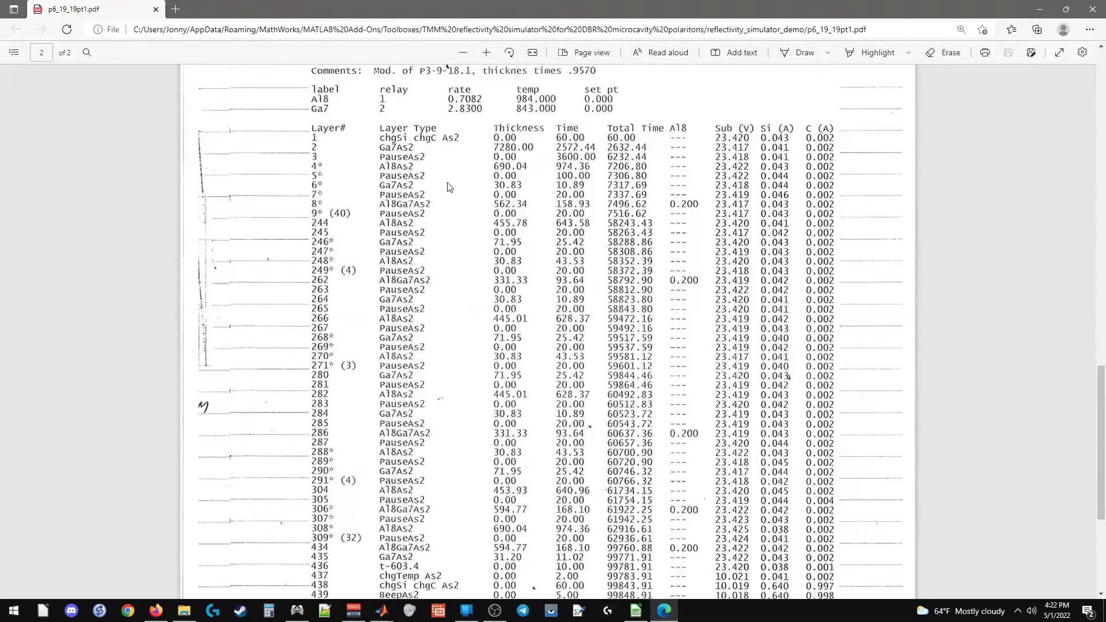
{"action": "double_click", "coordinate": [438, 6]}
{"action": "double_click", "coordinate": [438, 5]}
- Switch back to MATLAB and run sample_creator from the command line
{"action": "key", "text": "alt+Tab"}
{"action": "left_click", "coordinate": [691, 365]}
{"action": "type", "text": "sa"}
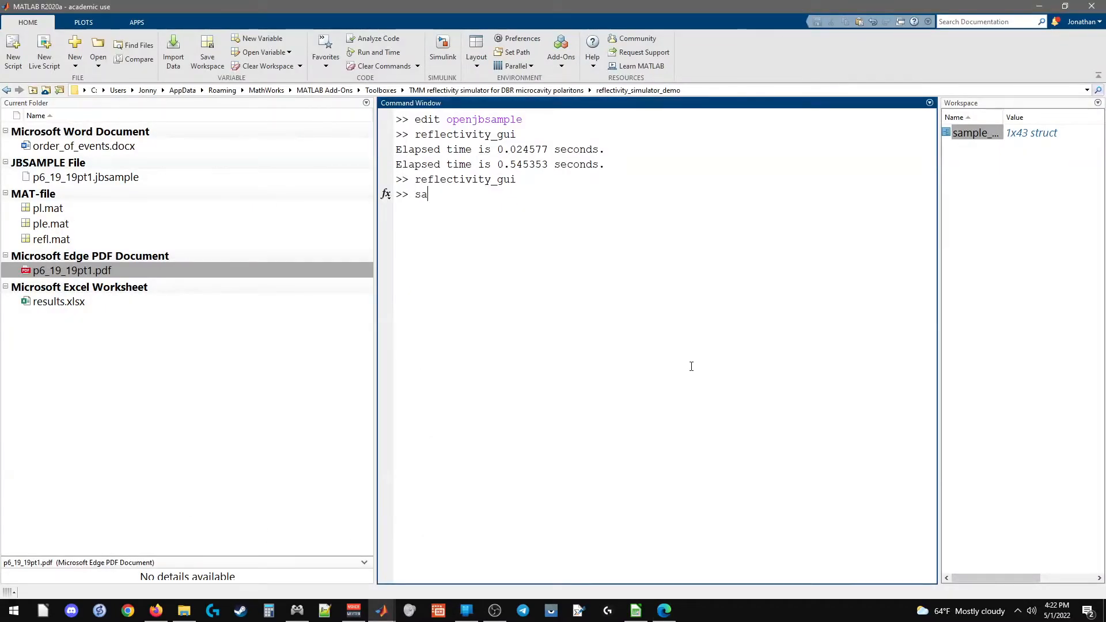
{"action": "type", "text": "mple_creator"}
{"action": "key", "text": "Return"}
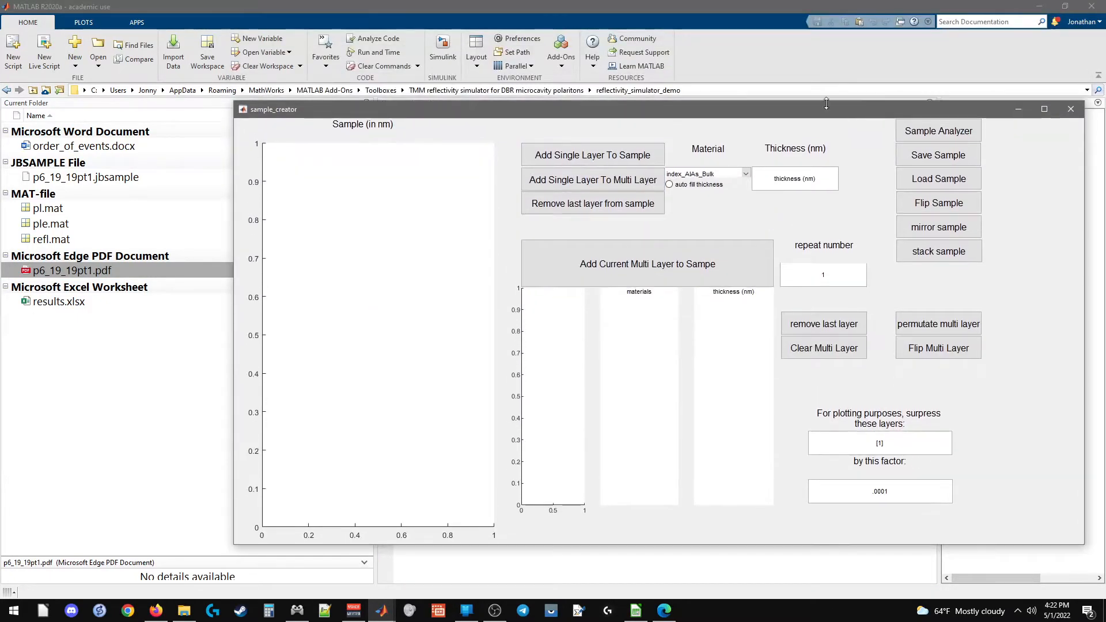
- Arrange the sample_creator window and p6_19_19pt1.pdf side by side, with the PDF's layer table in view
{"action": "left_click_drag", "start_coordinate": [806, 112], "coordinate": [1104, 116]}
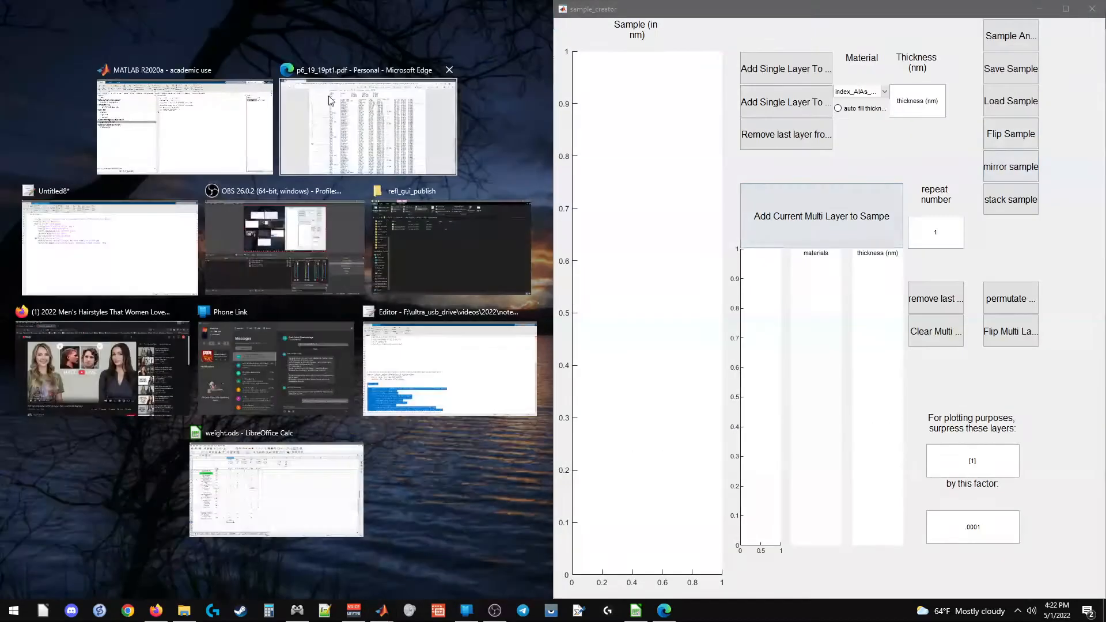
{"action": "left_click", "coordinate": [32, 79]}
{"action": "double_click", "coordinate": [72, 269]}
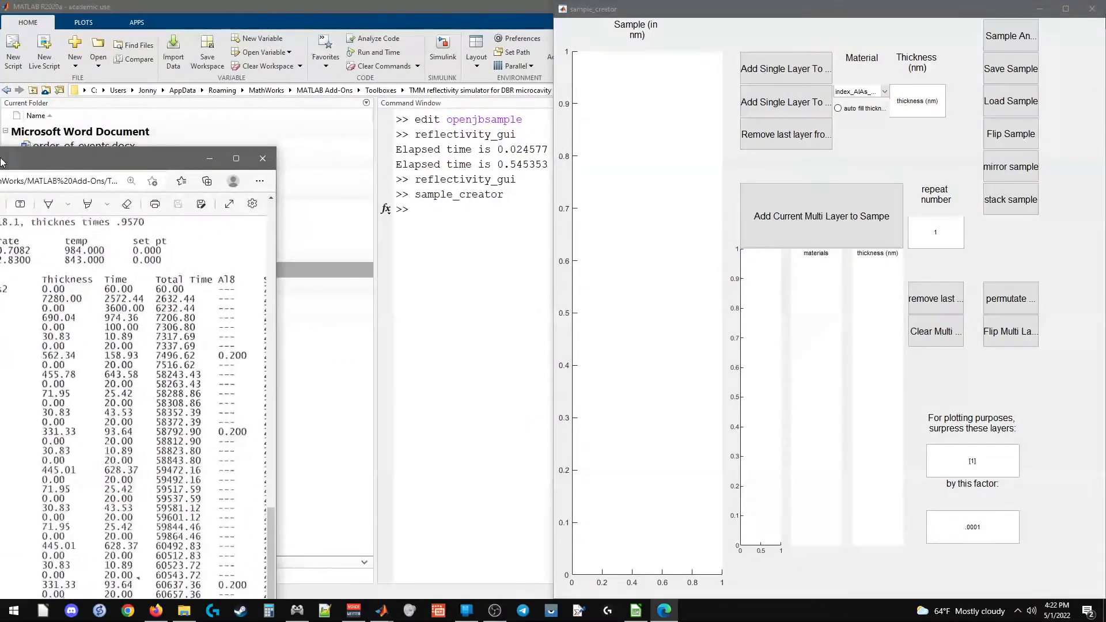
{"action": "scroll", "coordinate": [419, 222], "scroll_direction": "up", "scroll_amount": 3}
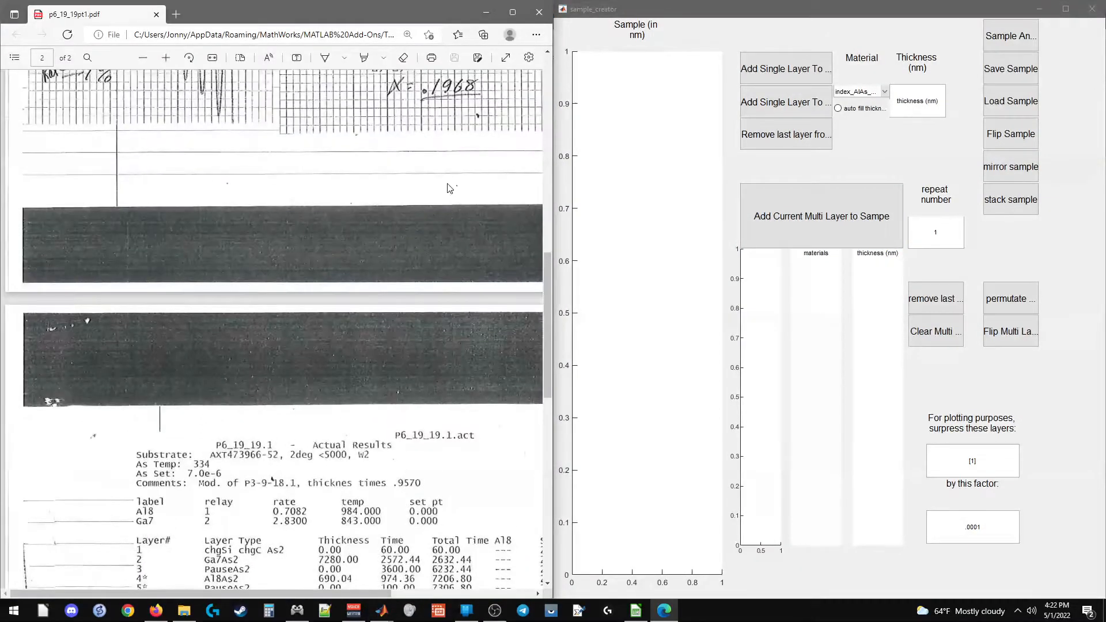
{"action": "scroll", "coordinate": [445, 178], "scroll_direction": "down", "scroll_amount": 3}
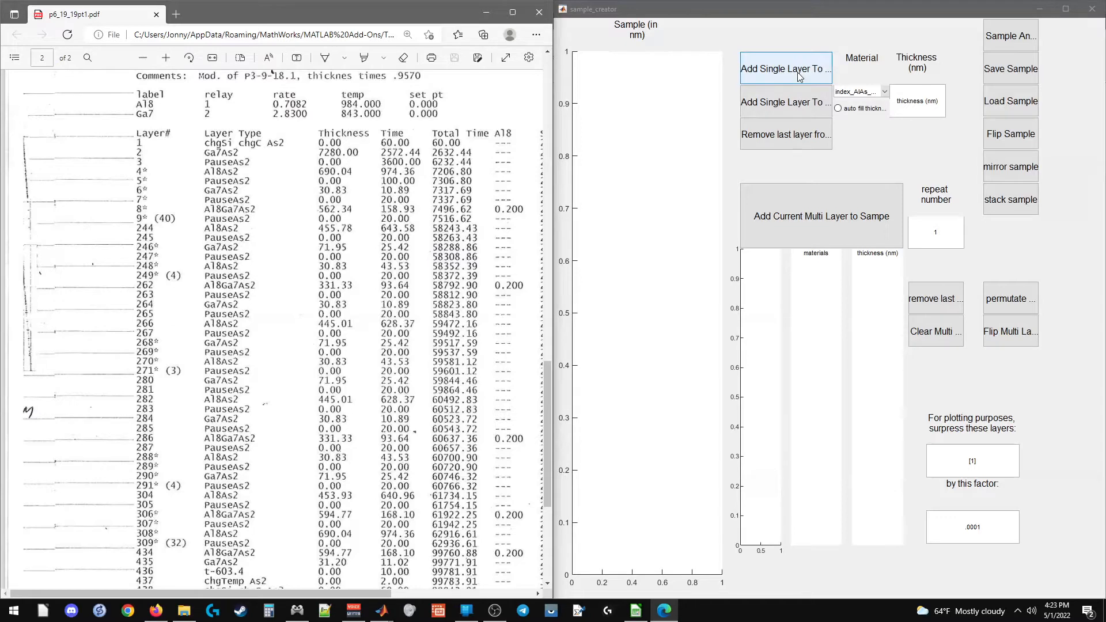
- Add a 1000000 nm thick index_GaAs_Bulk layer to the sample as the substrate
{"action": "left_click", "coordinate": [864, 93]}
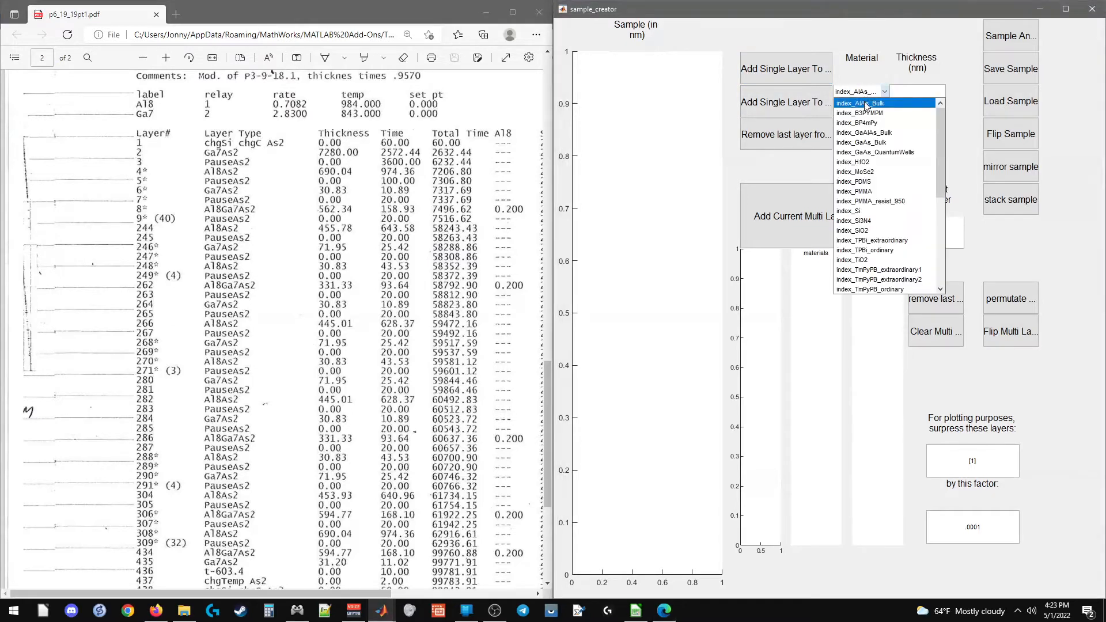
{"action": "left_click", "coordinate": [888, 143]}
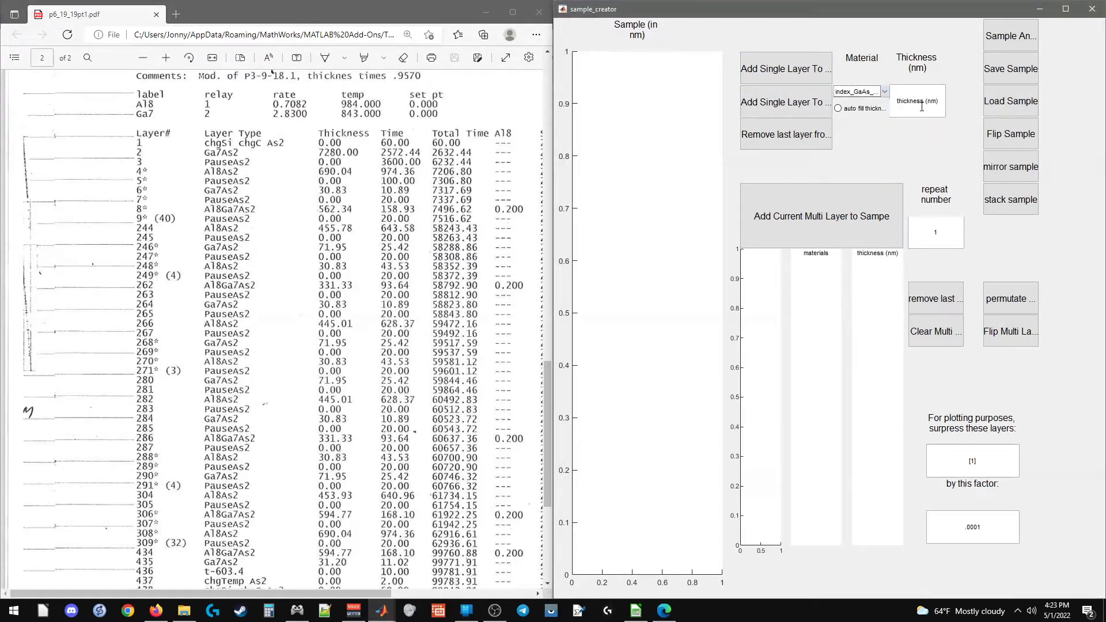
{"action": "left_click", "coordinate": [945, 101]}
{"action": "type", "text": "1000000"}
{"action": "left_click", "coordinate": [793, 69]}
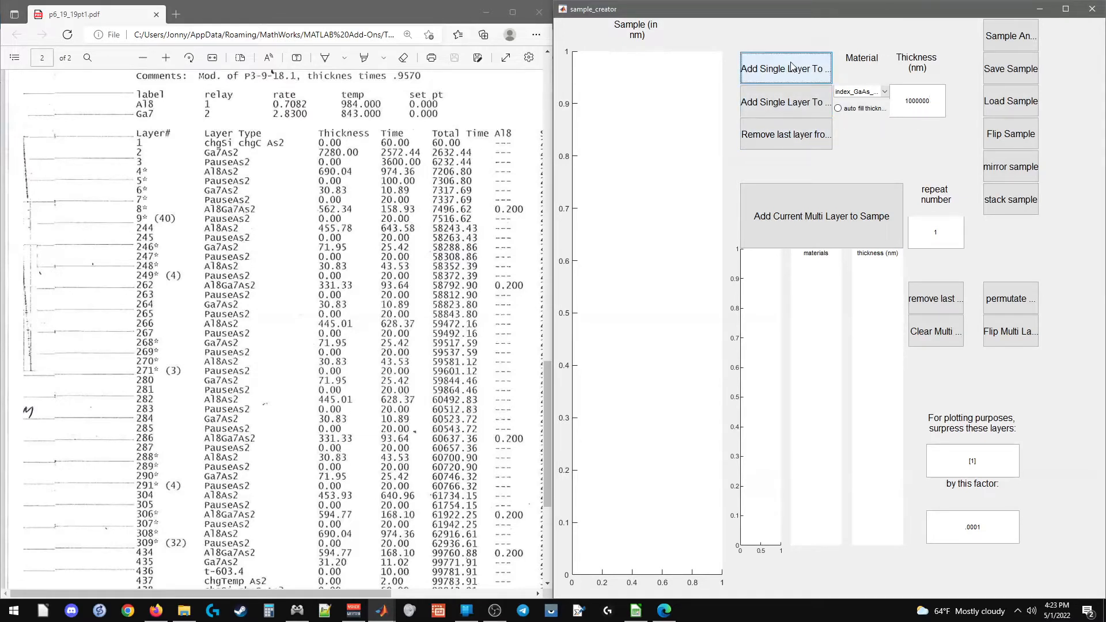
- Add a second index_GaAs_Bulk layer, 728 nm thick, directly to the sample
{"action": "double_click", "coordinate": [935, 101]}
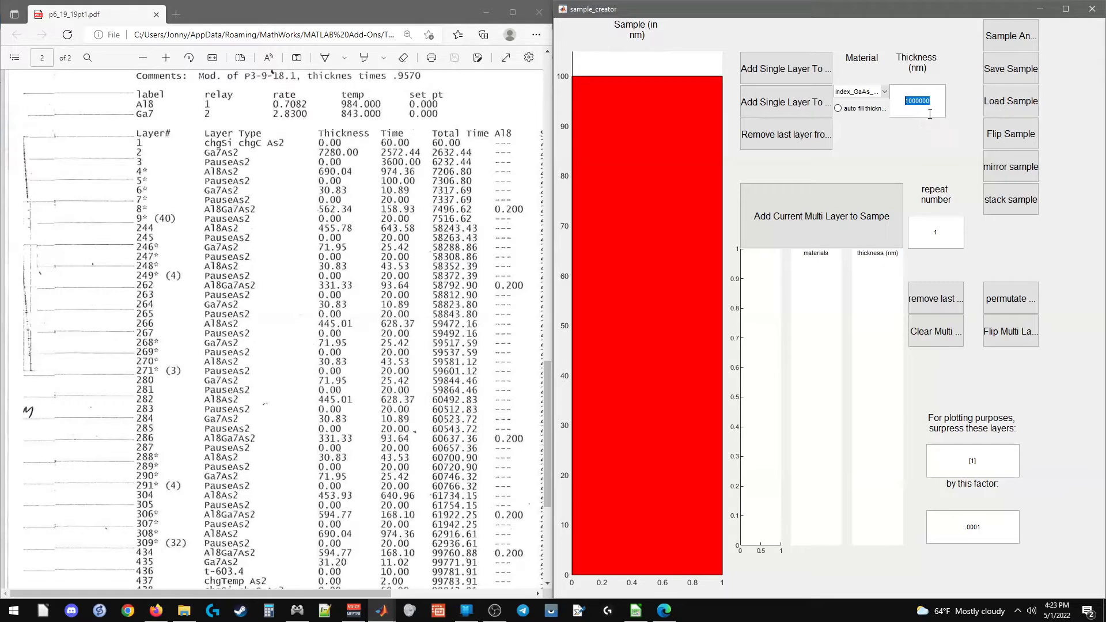
{"action": "type", "text": "728"}
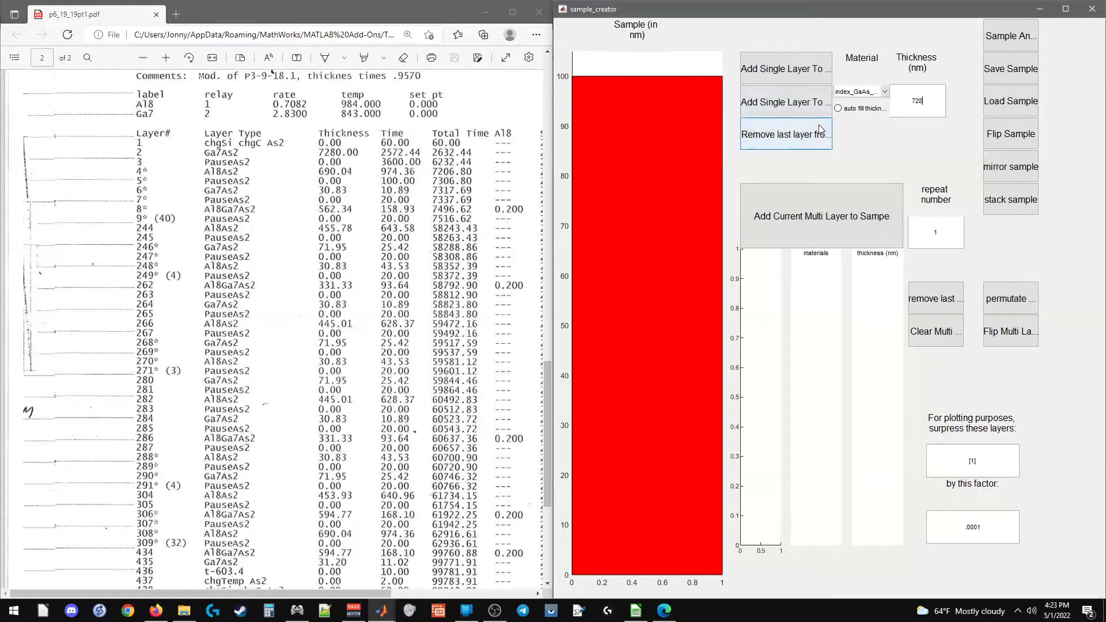
{"action": "left_click", "coordinate": [776, 68]}
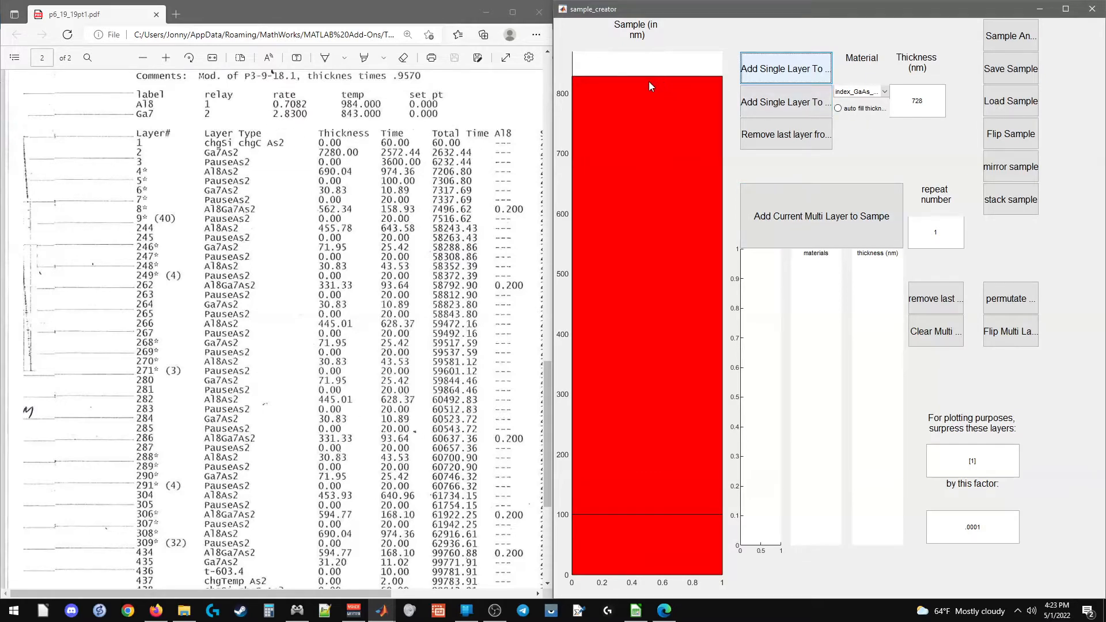
- Suppress layers [1,2] in the sample plot by a factor of .000001
{"action": "left_click", "coordinate": [972, 461]}
{"action": "type", "text": "1"}
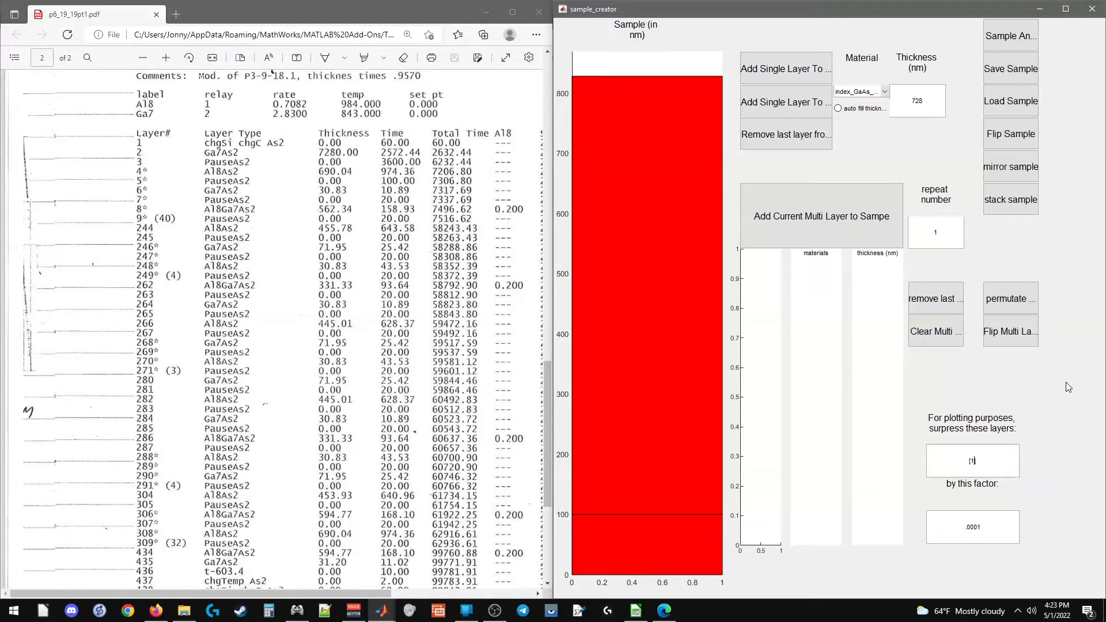
{"action": "type", "text": ",2"}
{"action": "left_click", "coordinate": [973, 527]}
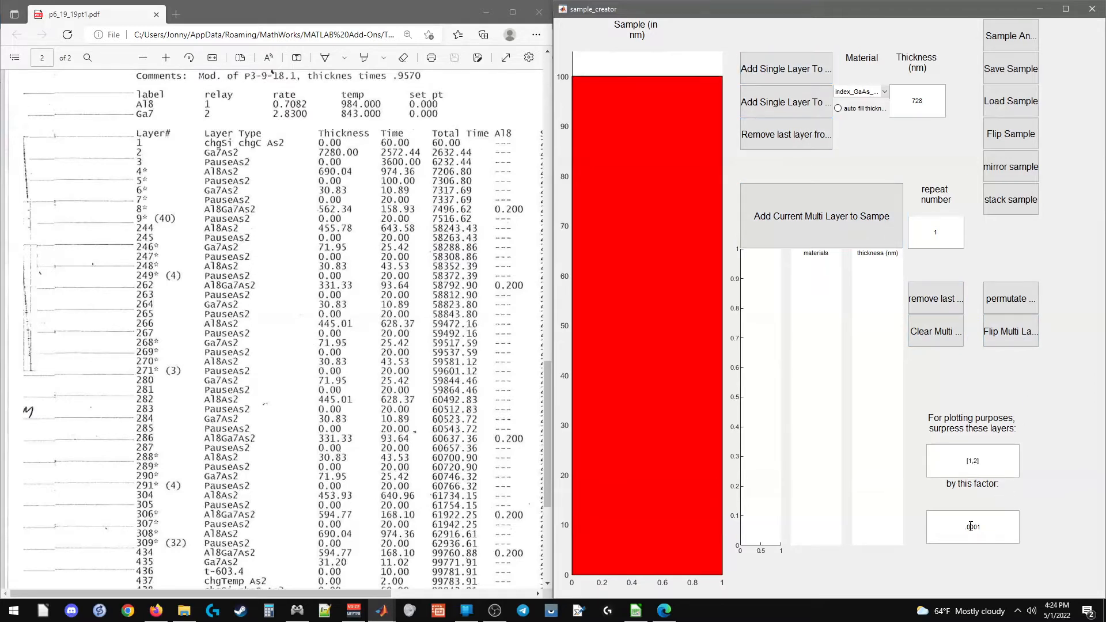
{"action": "type", "text": "000"}
{"action": "key", "text": "Return"}
- Add a 69.004 nm index_AlAs_Bulk layer to the multilayer as its first layer
{"action": "left_click_drag", "start_coordinate": [930, 106], "coordinate": [881, 87]}
{"action": "type", "text": "69"}
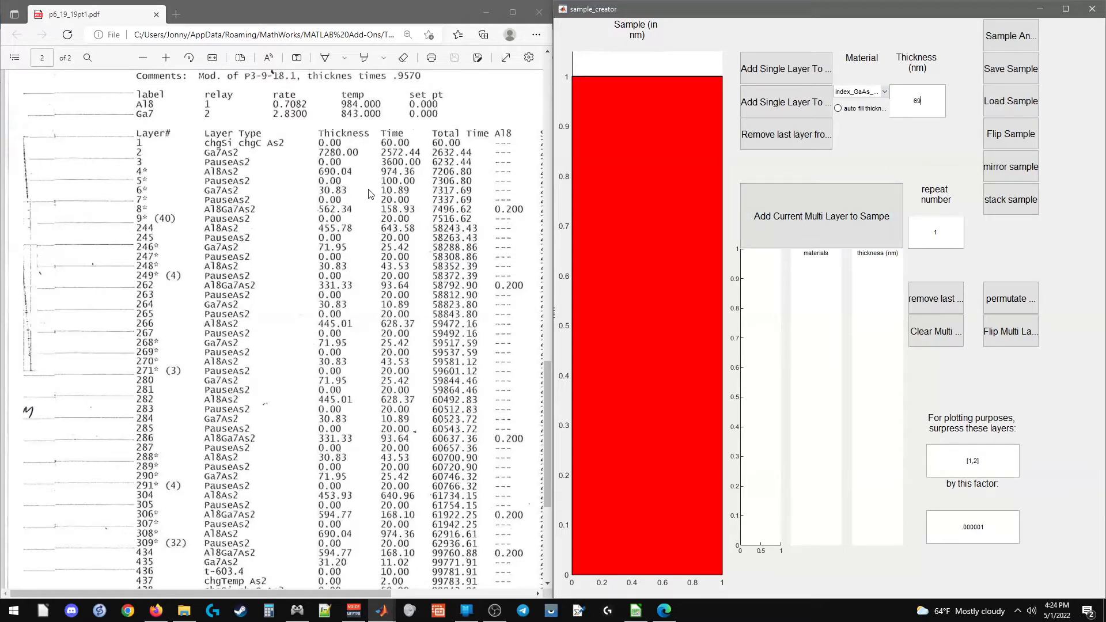
{"action": "type", "text": ".004"}
{"action": "left_click", "coordinate": [871, 92]}
{"action": "left_click", "coordinate": [879, 114]}
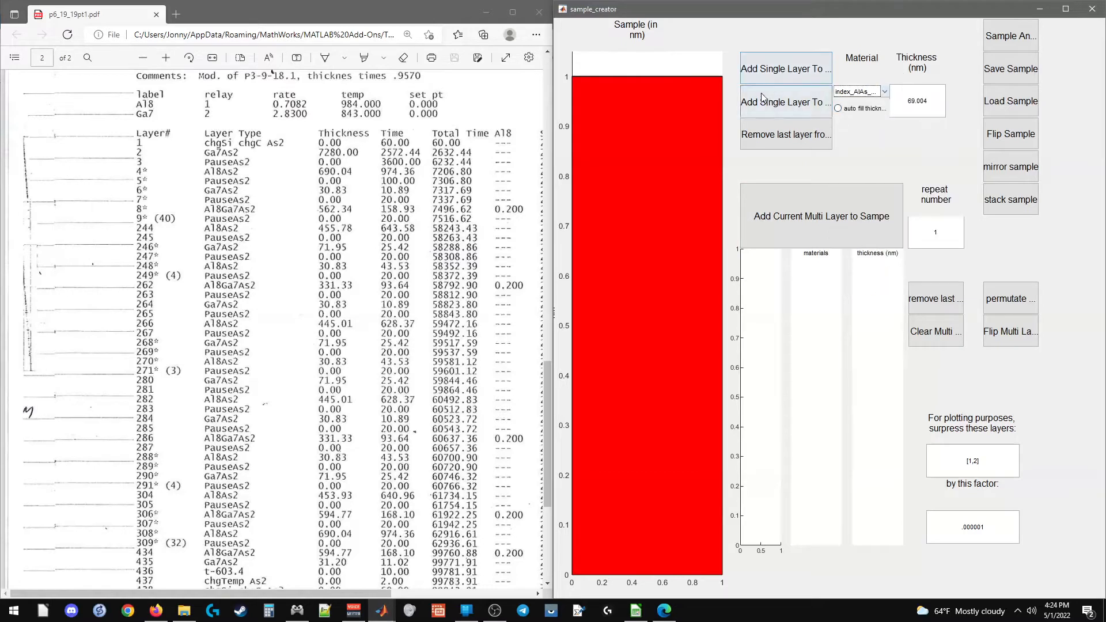
{"action": "left_click", "coordinate": [800, 102]}
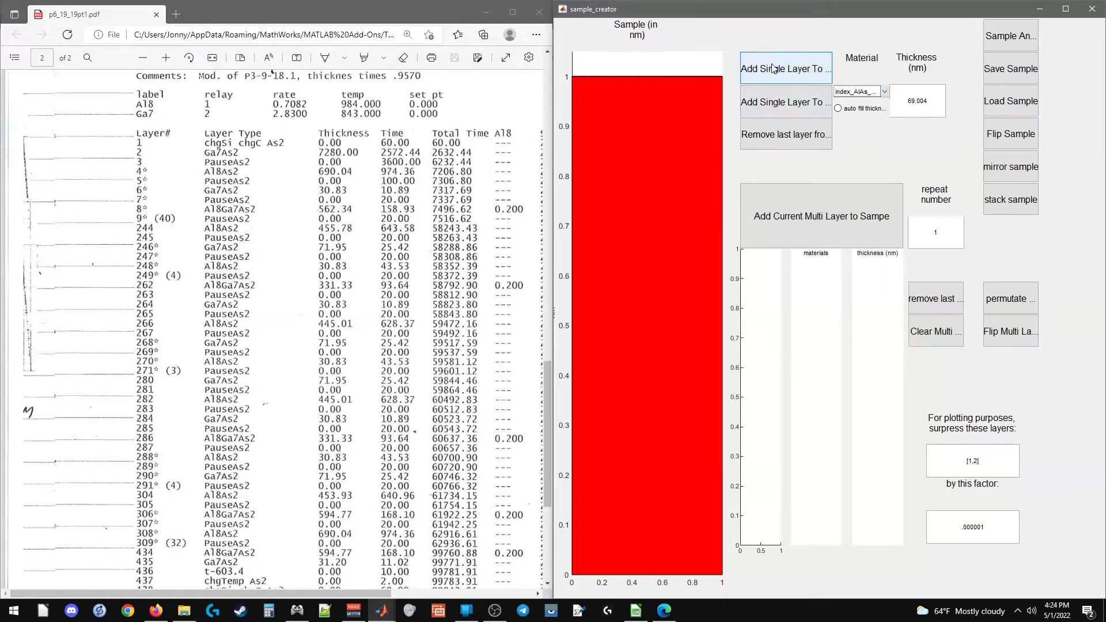
{"action": "double_click", "coordinate": [767, 10]}
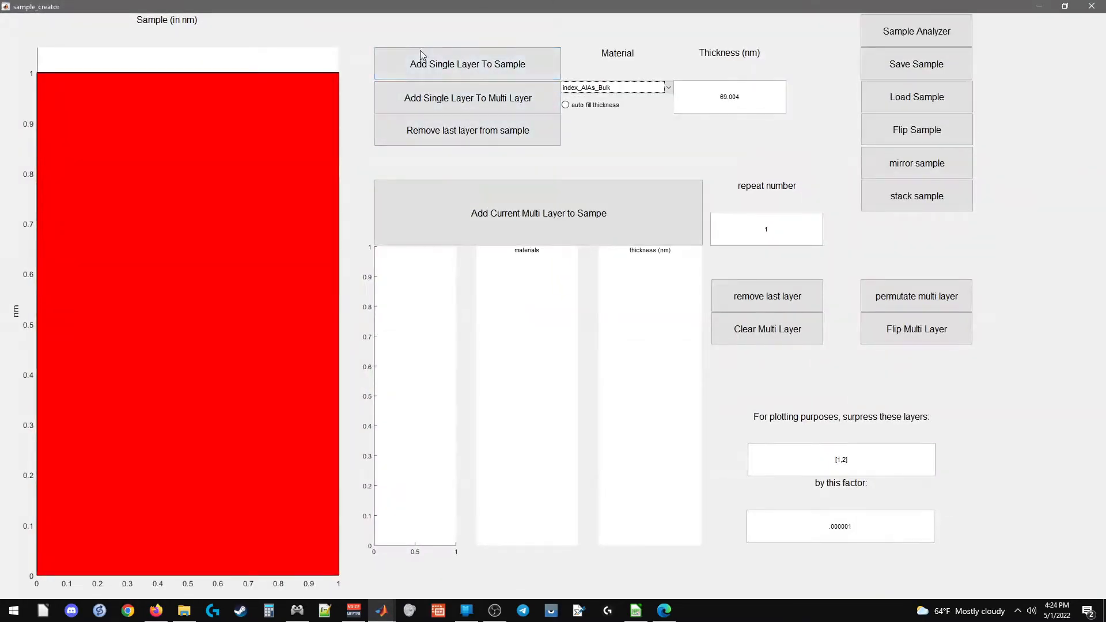
{"action": "left_click", "coordinate": [467, 96]}
{"action": "key", "text": "super+Down"}
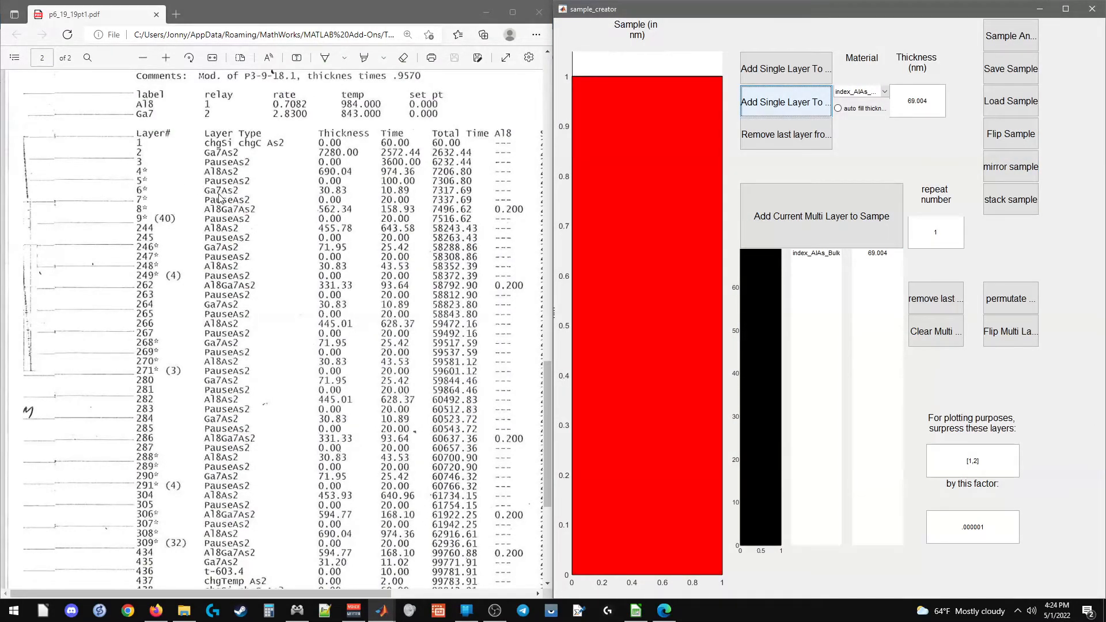
- Add a 3.083 nm index_GaAs_Bulk layer to the multilayer above the AlAs layer
{"action": "key", "text": "Tab"}
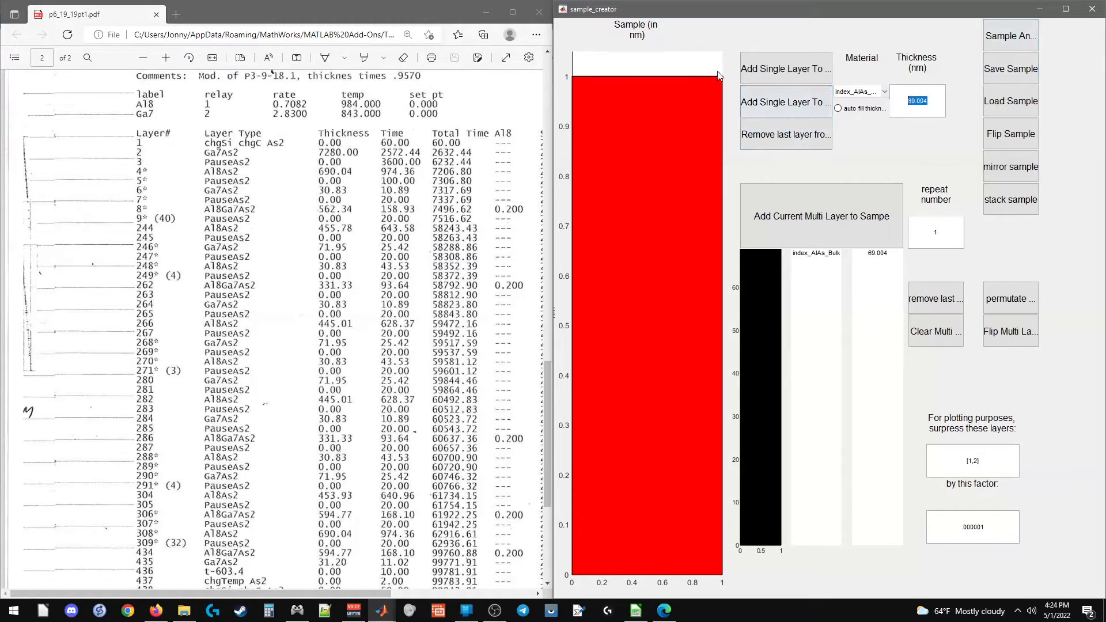
{"action": "type", "text": "3.083"}
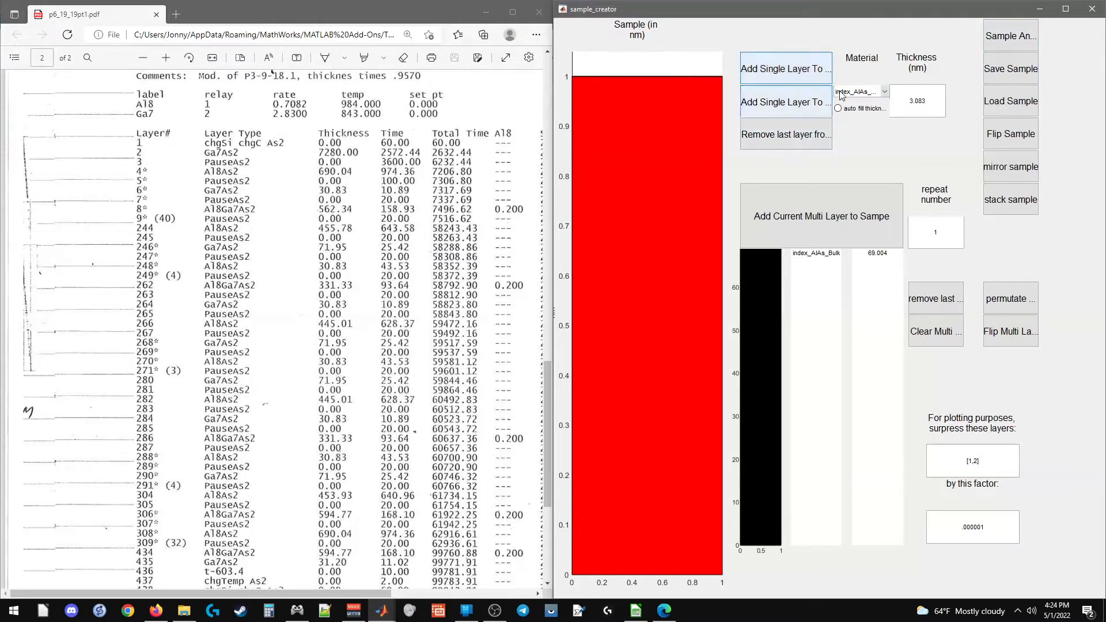
{"action": "left_click", "coordinate": [862, 93]}
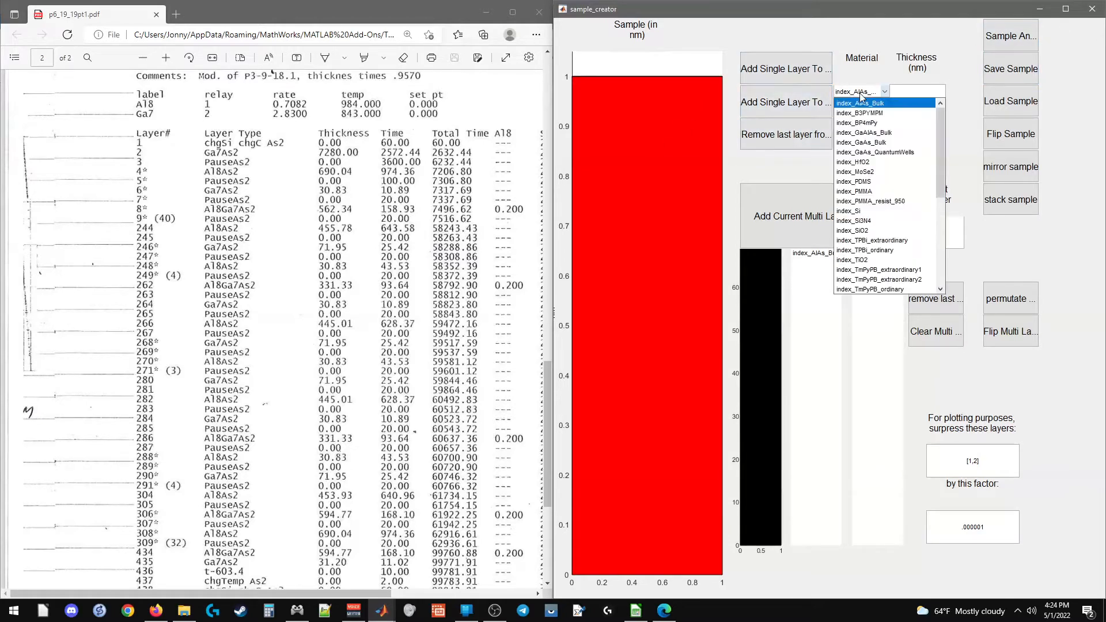
{"action": "left_click", "coordinate": [865, 142]}
{"action": "left_click", "coordinate": [811, 103]}
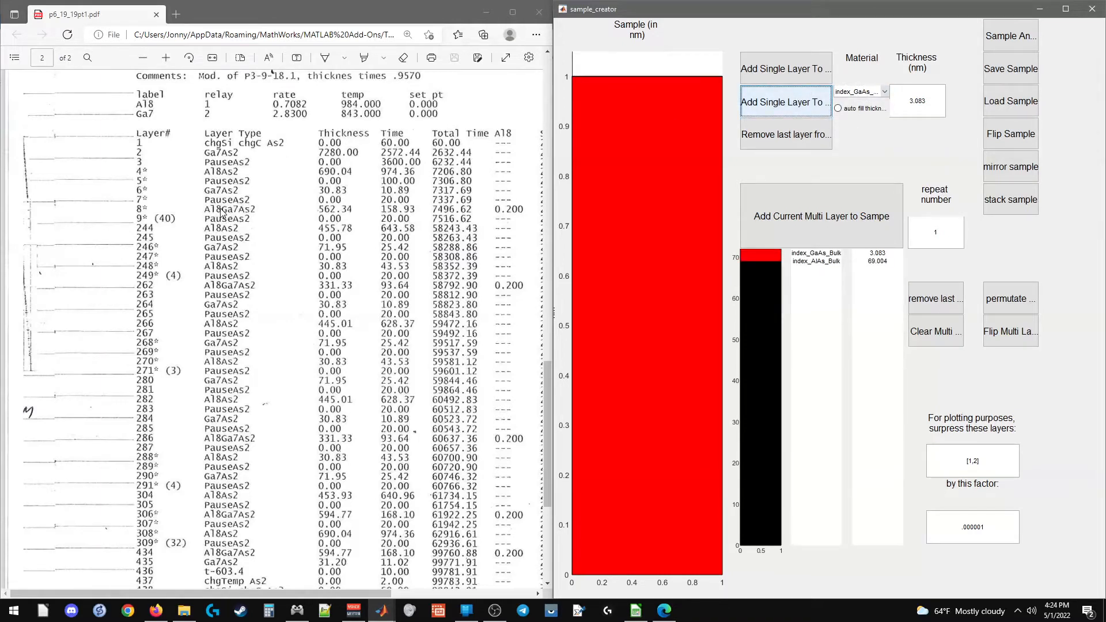
- Add a 56.234 nm index_GaAlAs_Bulk layer to the multilayer above the GaAs layer
{"action": "left_click", "coordinate": [876, 95]}
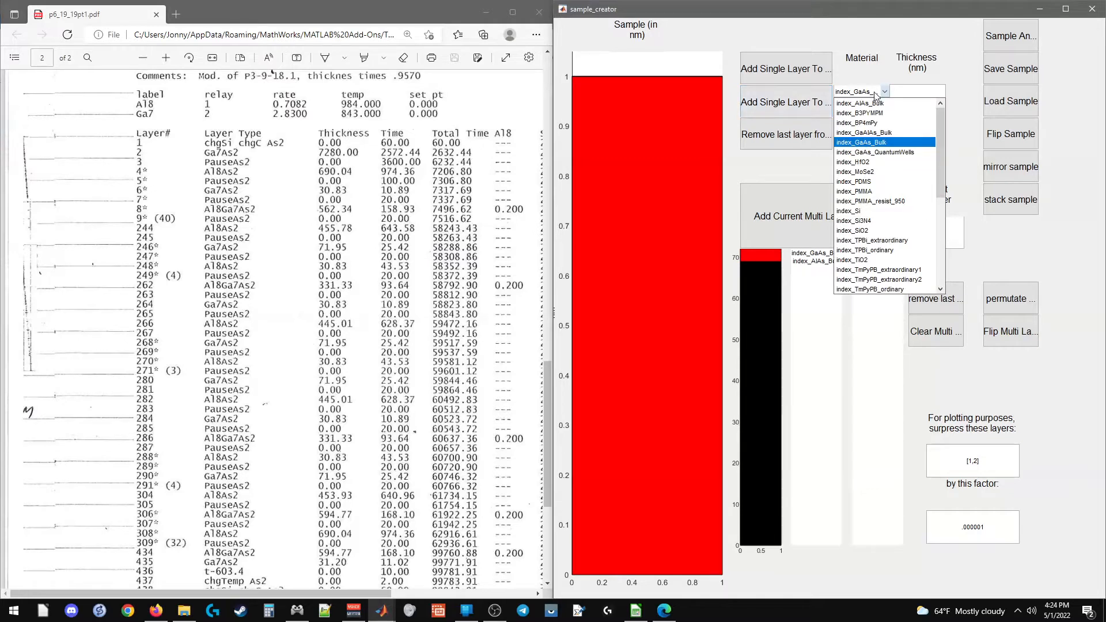
{"action": "left_click", "coordinate": [860, 136]}
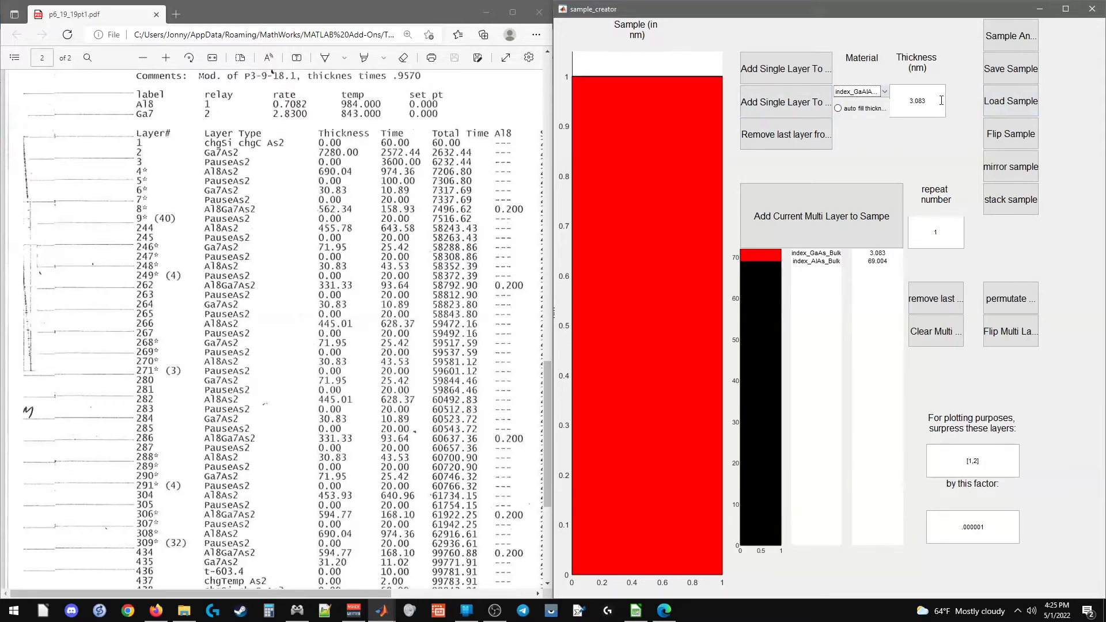
{"action": "left_click_drag", "start_coordinate": [941, 101], "coordinate": [876, 95]}
{"action": "type", "text": "56.234"}
{"action": "left_click", "coordinate": [772, 104]}
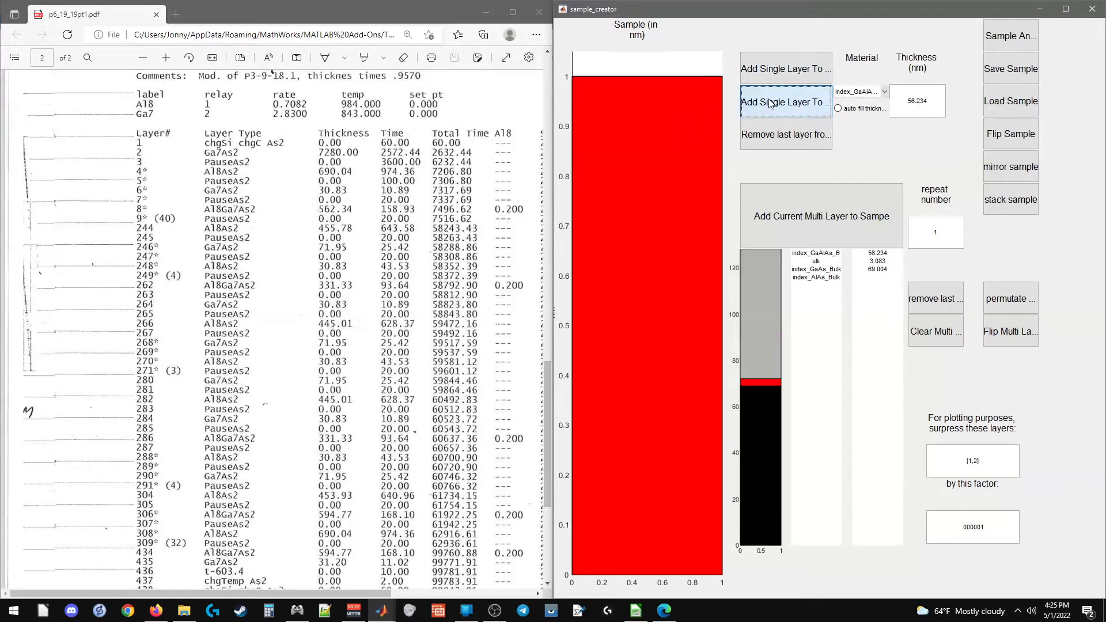
- Add the current three-layer multilayer to the sample with a repeat number of 40
{"action": "double_click", "coordinate": [958, 239]}
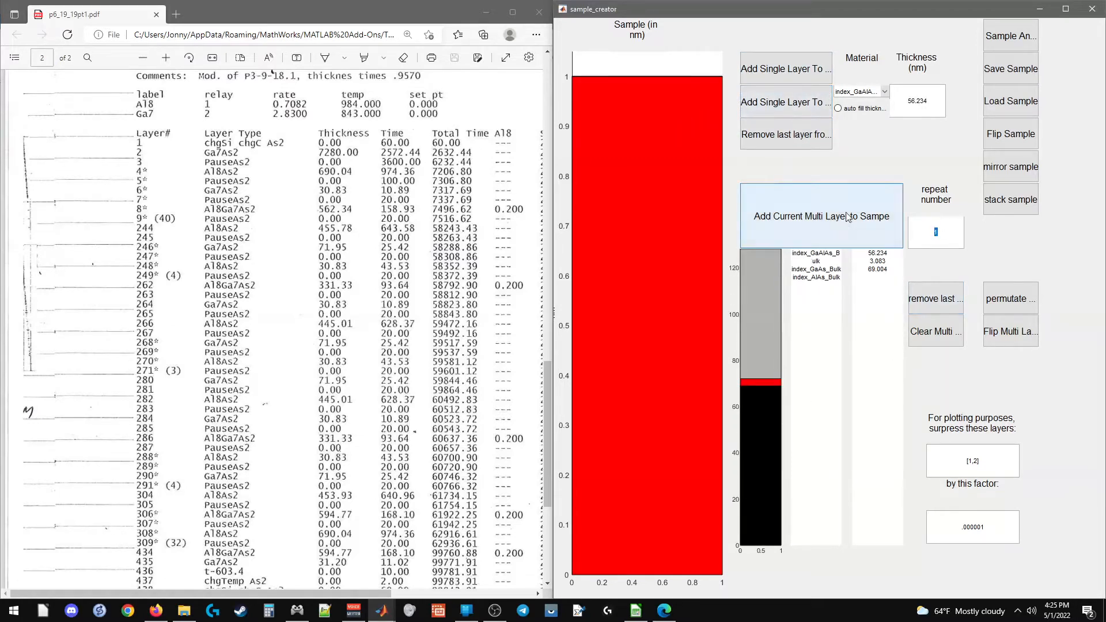
{"action": "type", "text": "40"}
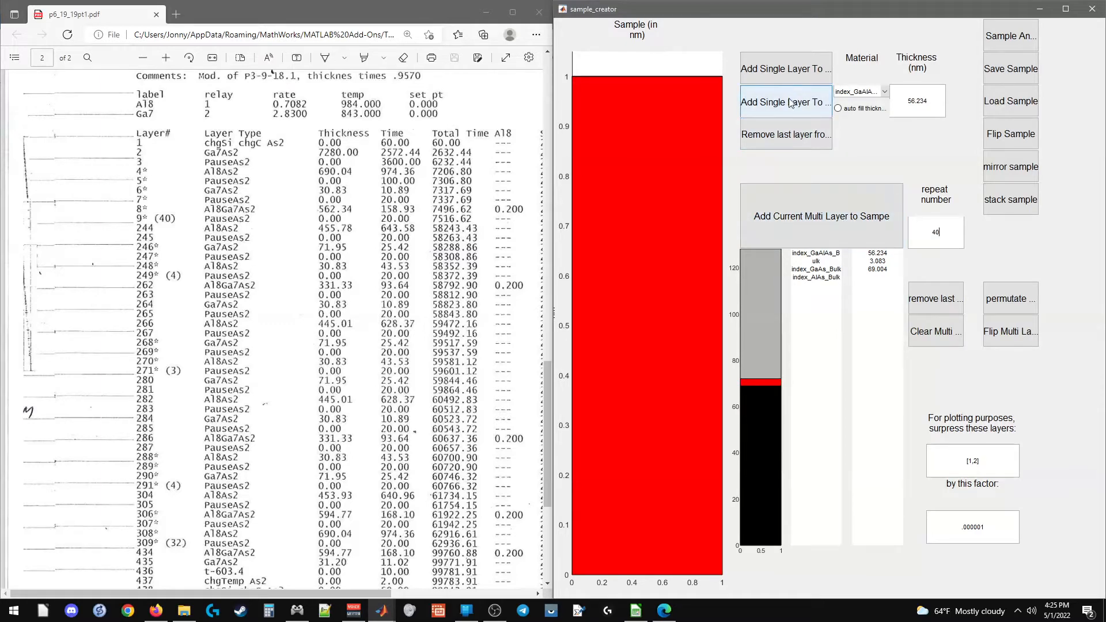
{"action": "left_click", "coordinate": [821, 221]}
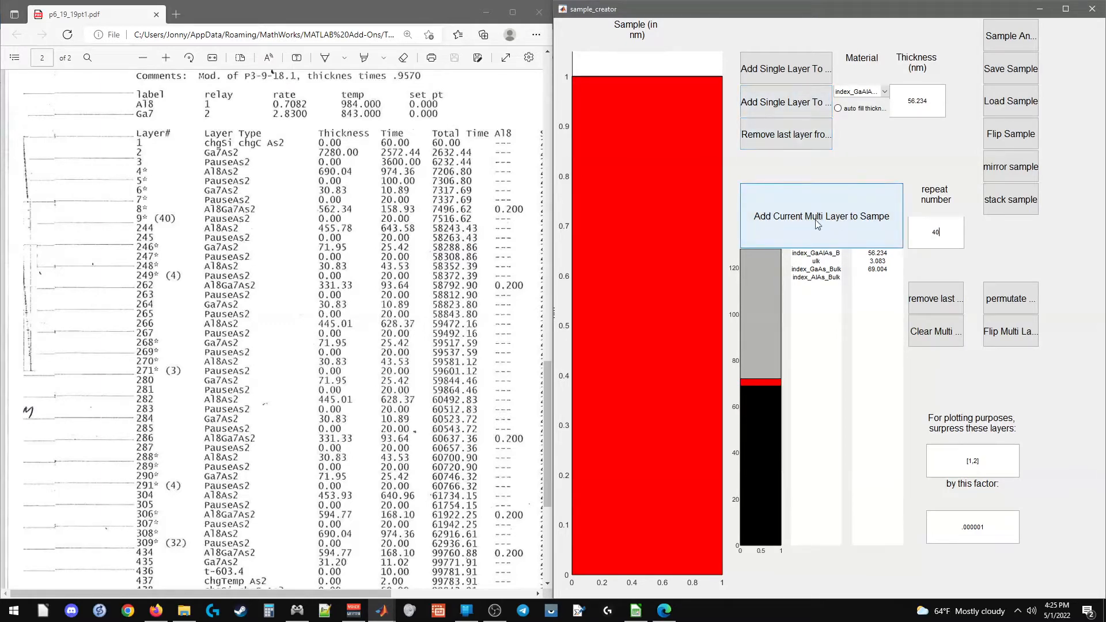
{"action": "left_click", "coordinate": [810, 204]}
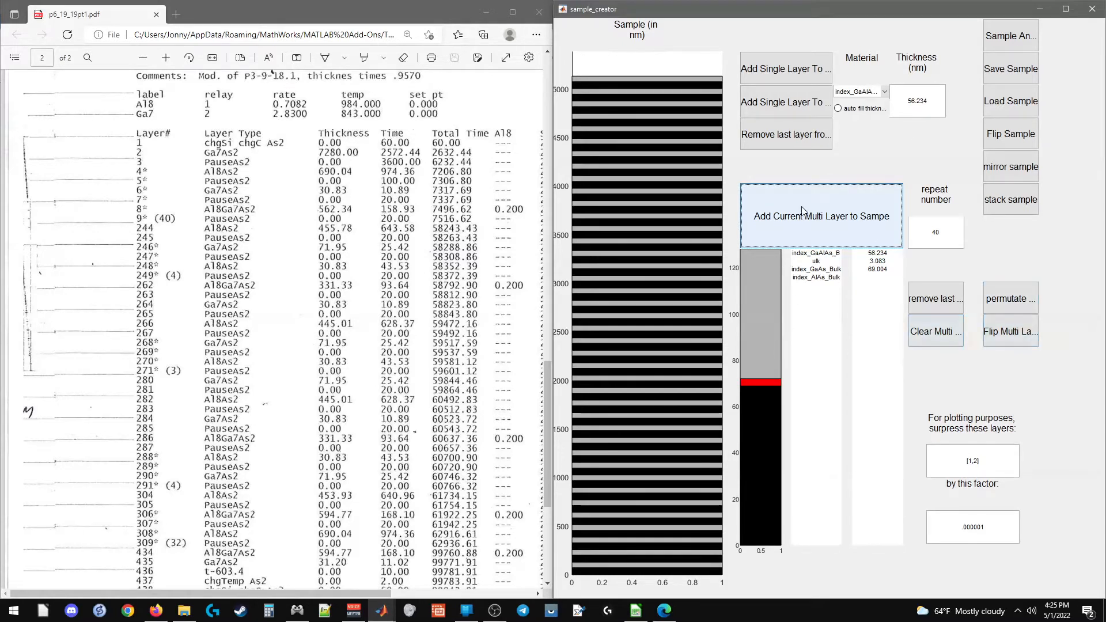
- Remove the last layer of the multilayer and try permutating and flipping the order of the remaining layers
{"action": "left_click_drag", "start_coordinate": [853, 3], "coordinate": [501, 3]}
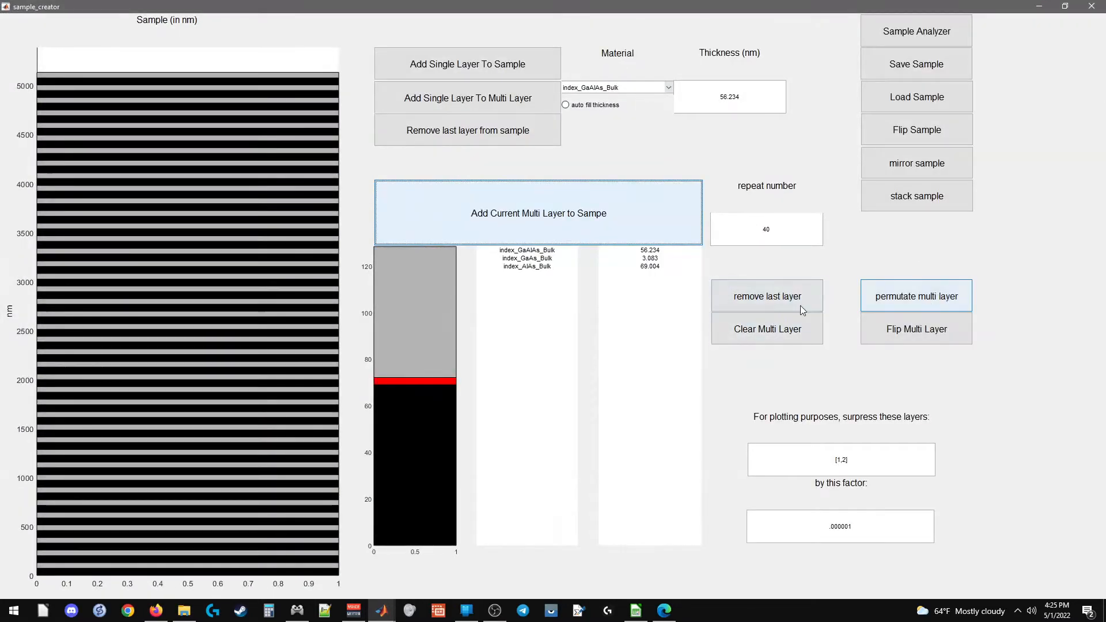
{"action": "left_click", "coordinate": [779, 299]}
{"action": "left_click", "coordinate": [909, 297]}
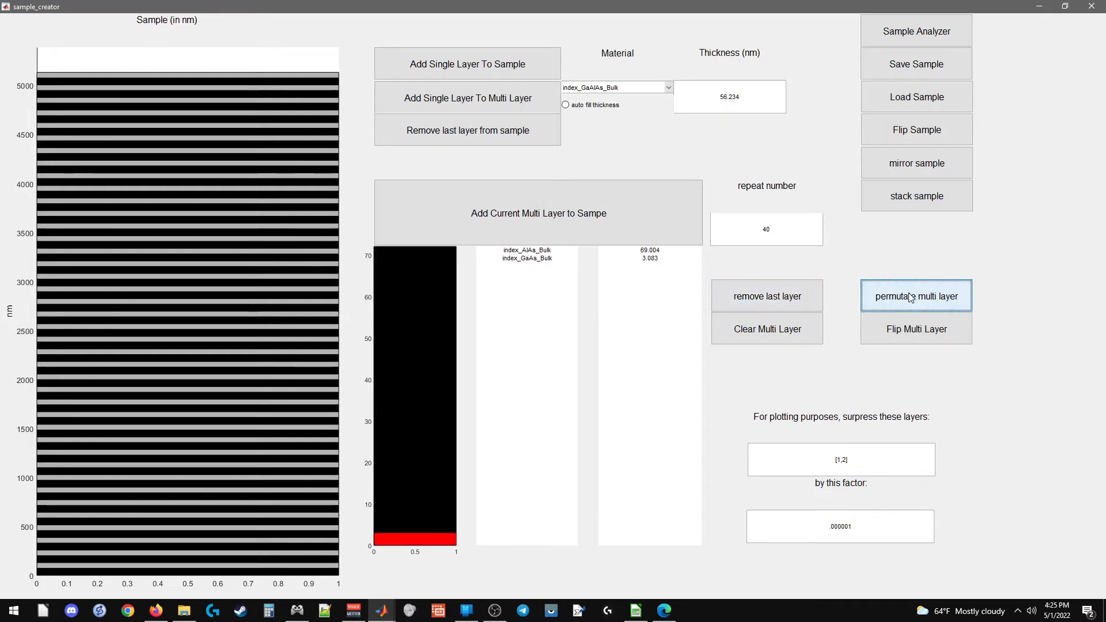
{"action": "left_click", "coordinate": [909, 296]}
{"action": "left_click", "coordinate": [921, 329]}
{"action": "left_click", "coordinate": [922, 331]}
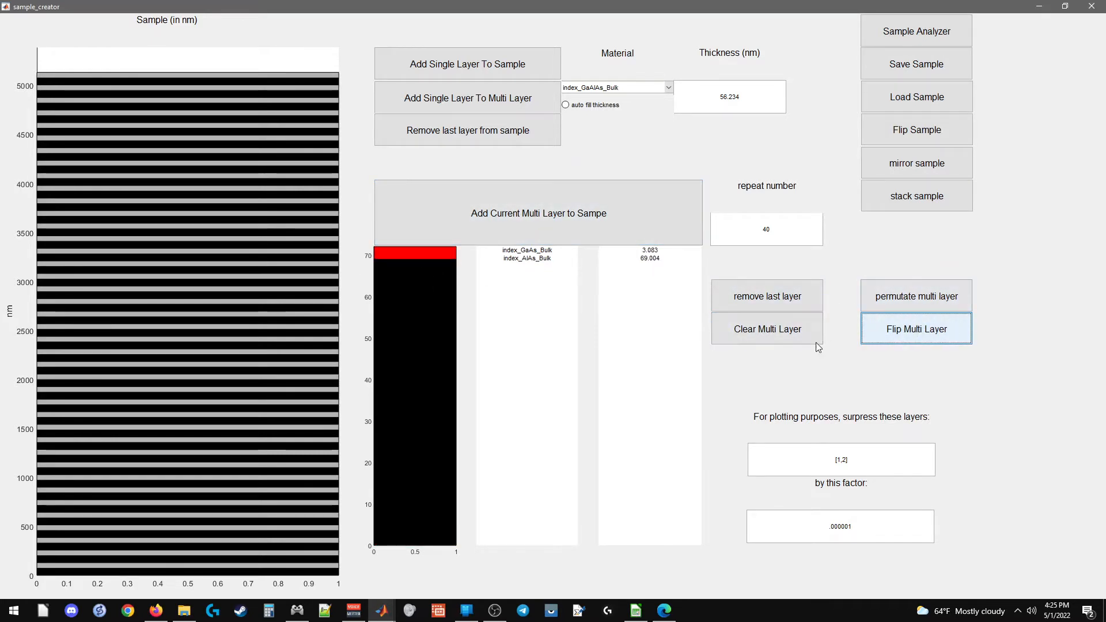
- Clear the multilayer and place the sample_creator window beside the PDF's layer table again
{"action": "left_click", "coordinate": [737, 332]}
{"action": "left_click", "coordinate": [595, 87]}
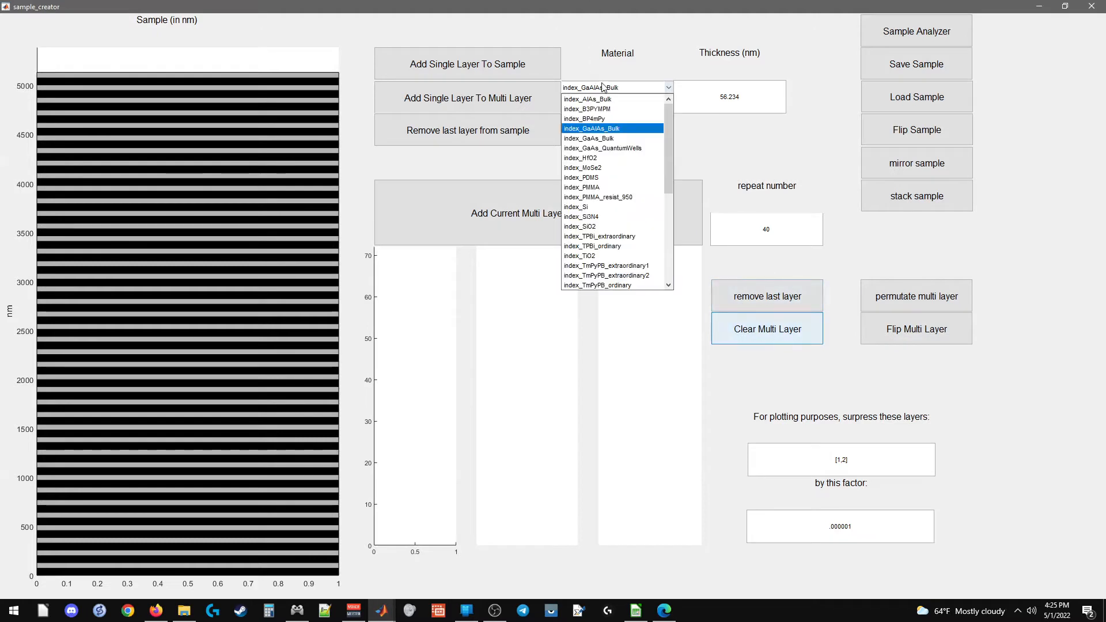
{"action": "left_click", "coordinate": [750, 132]}
{"action": "left_click_drag", "start_coordinate": [489, 6], "coordinate": [1105, 122]}
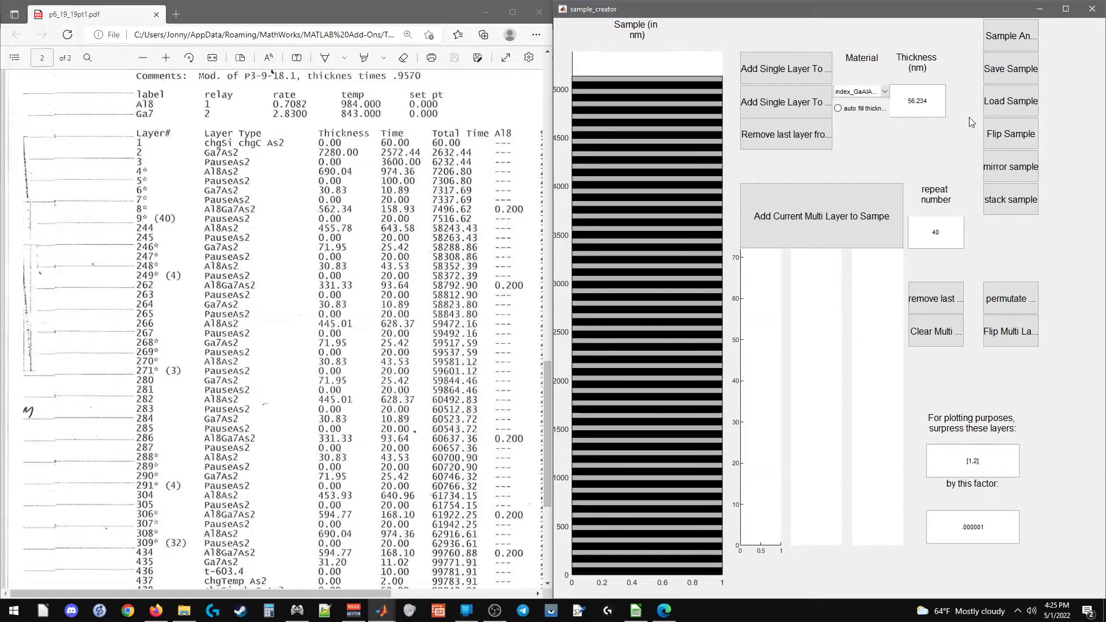
- Load the previously saved sample file and add a 1000 nm index_GaAs_Bulk layer to that sample
{"action": "left_click", "coordinate": [1005, 101]}
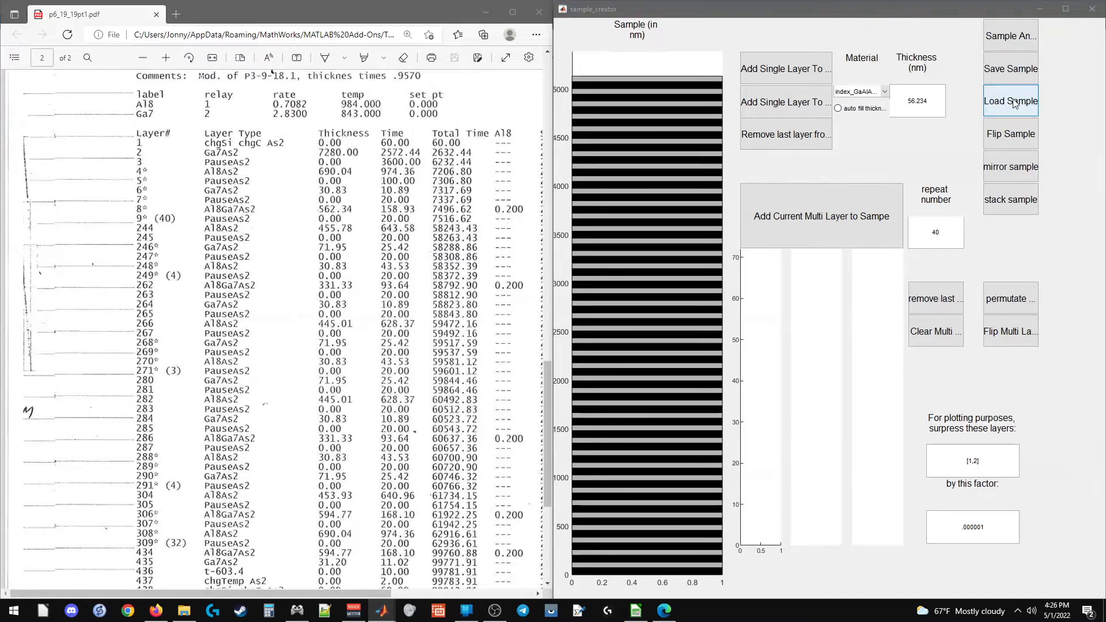
{"action": "left_click", "coordinate": [718, 101]}
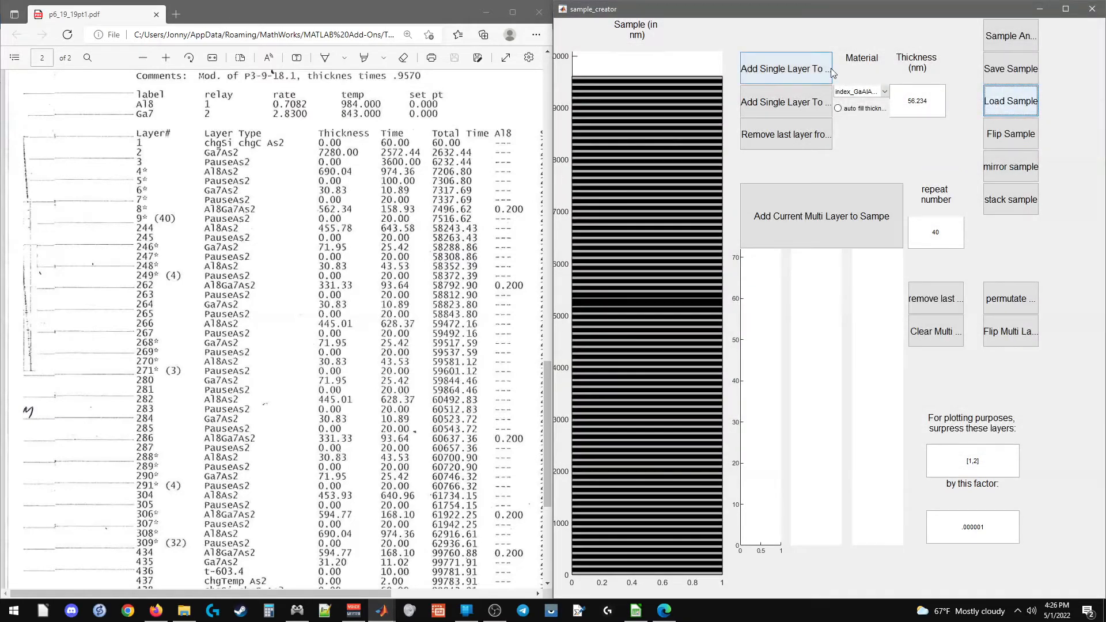
{"action": "left_click", "coordinate": [861, 92]}
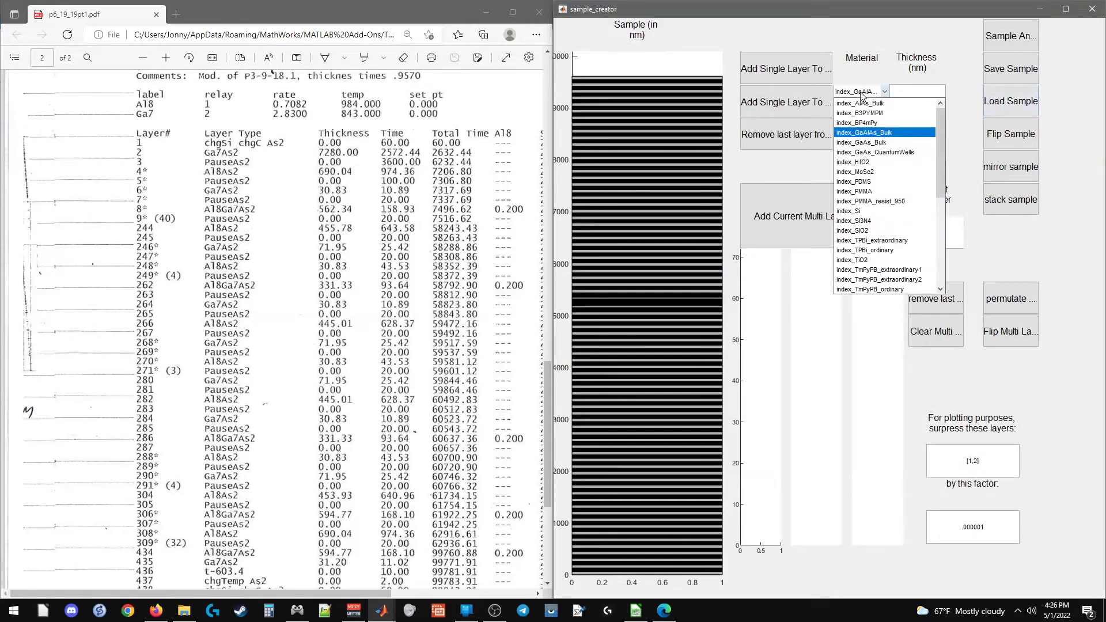
{"action": "left_click", "coordinate": [861, 142]}
{"action": "type", "text": "00"}
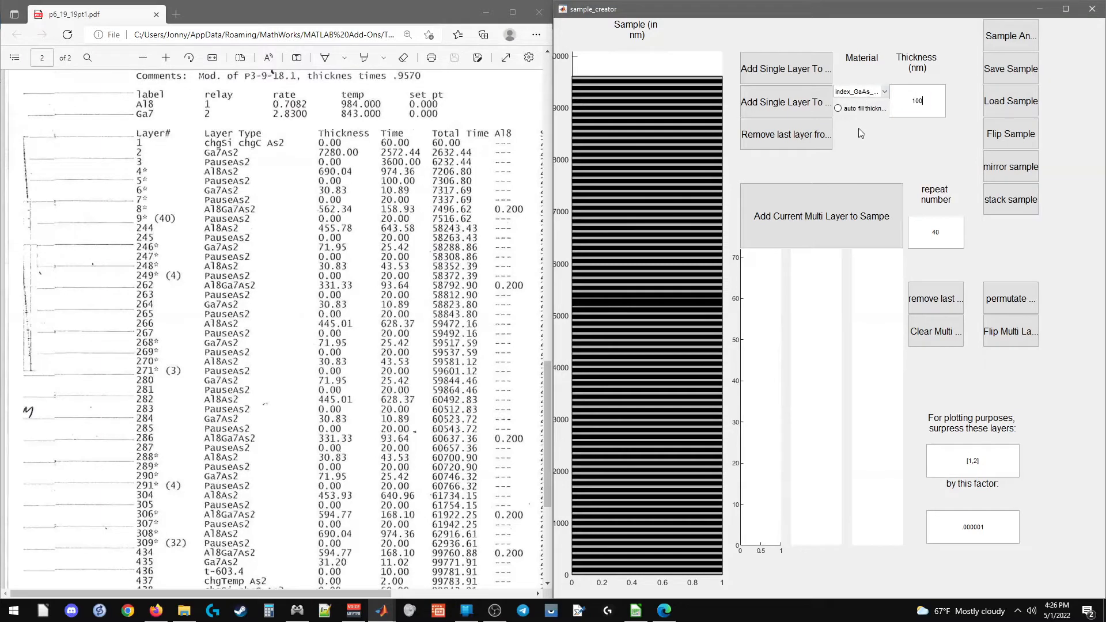
{"action": "type", "text": "0"}
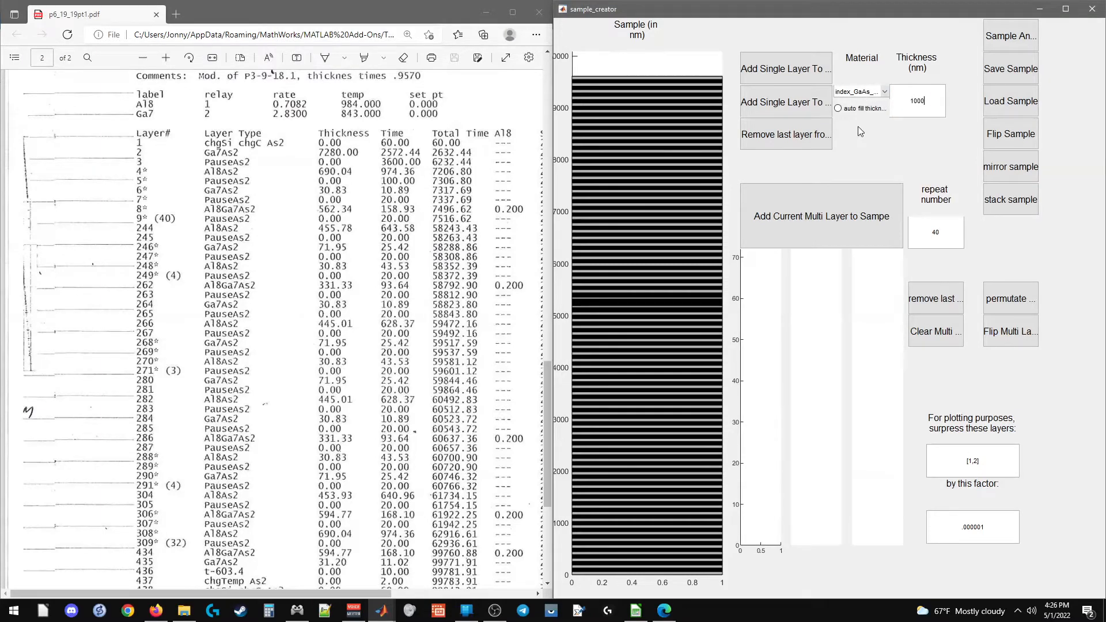
{"action": "left_click", "coordinate": [782, 71]}
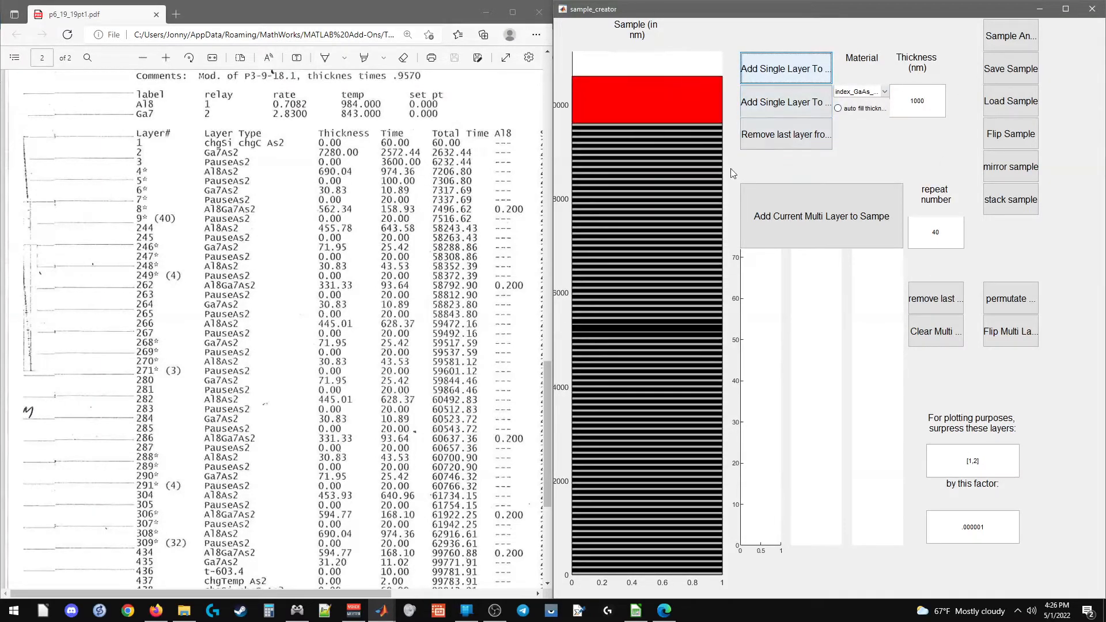
{"action": "left_click", "coordinate": [1011, 69]}
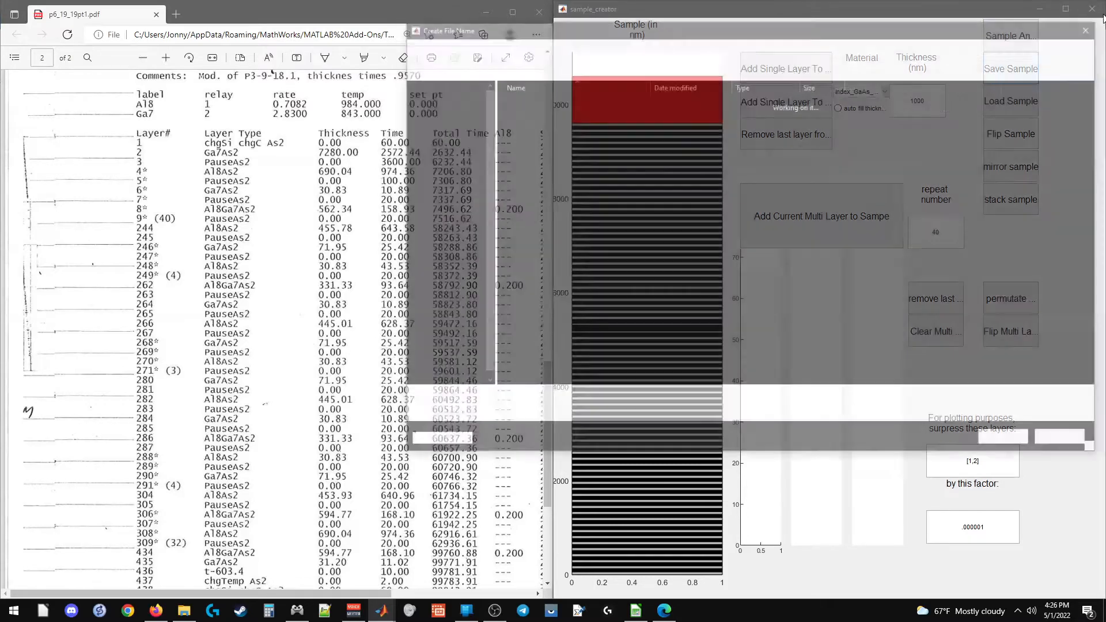
{"action": "type", "text": "mod"}
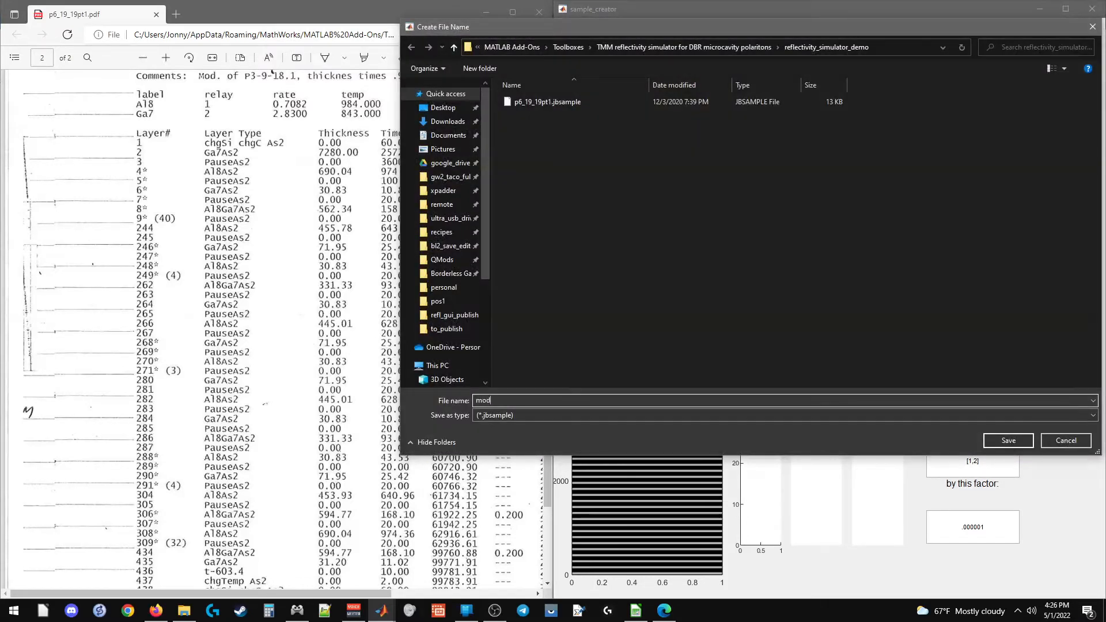
{"action": "type", "text": "_p5"}
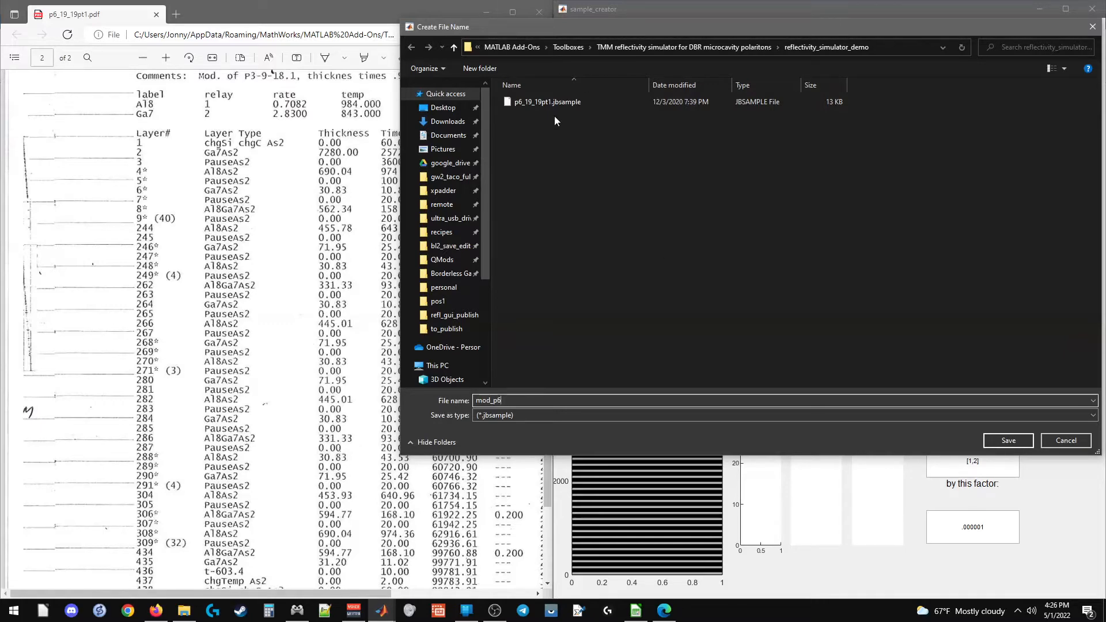
{"action": "left_click", "coordinate": [1059, 439]}
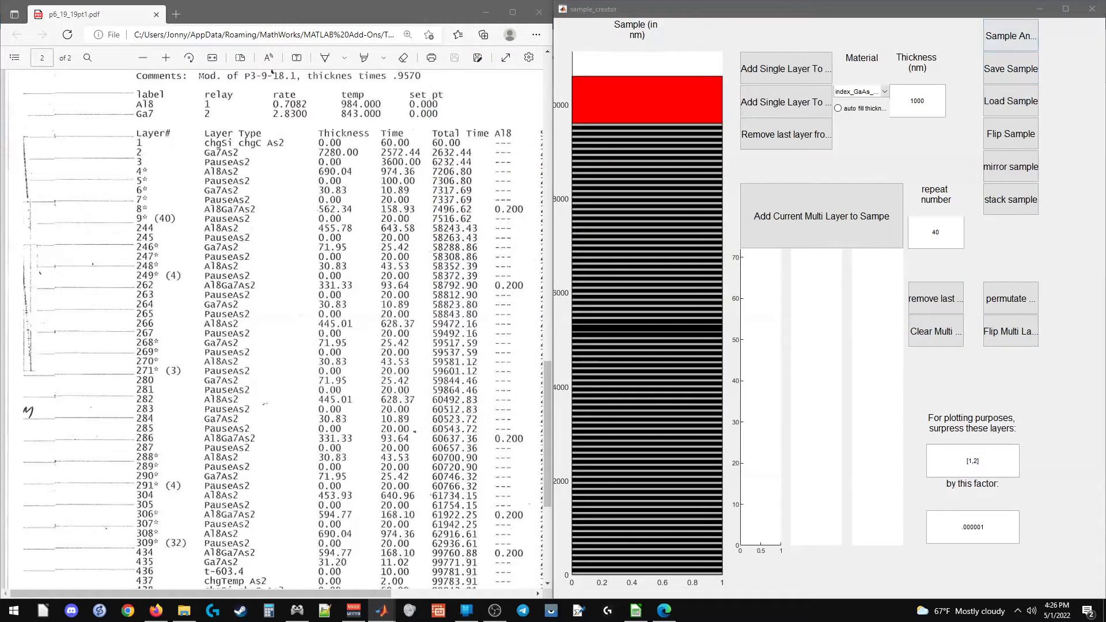
- Close the sample_creator window and the growth sheet PDF, and select p6_19_19pt1.jbsample in MATLAB's current folder
{"action": "left_click", "coordinate": [1092, 9]}
{"action": "left_click", "coordinate": [539, 13]}
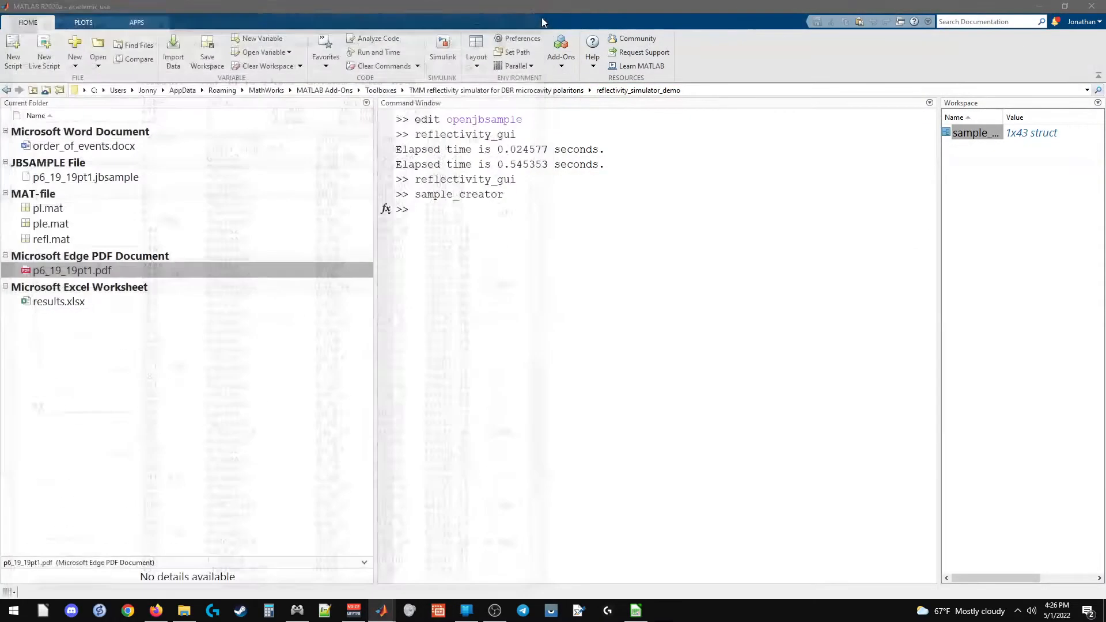
{"action": "left_click", "coordinate": [74, 178]}
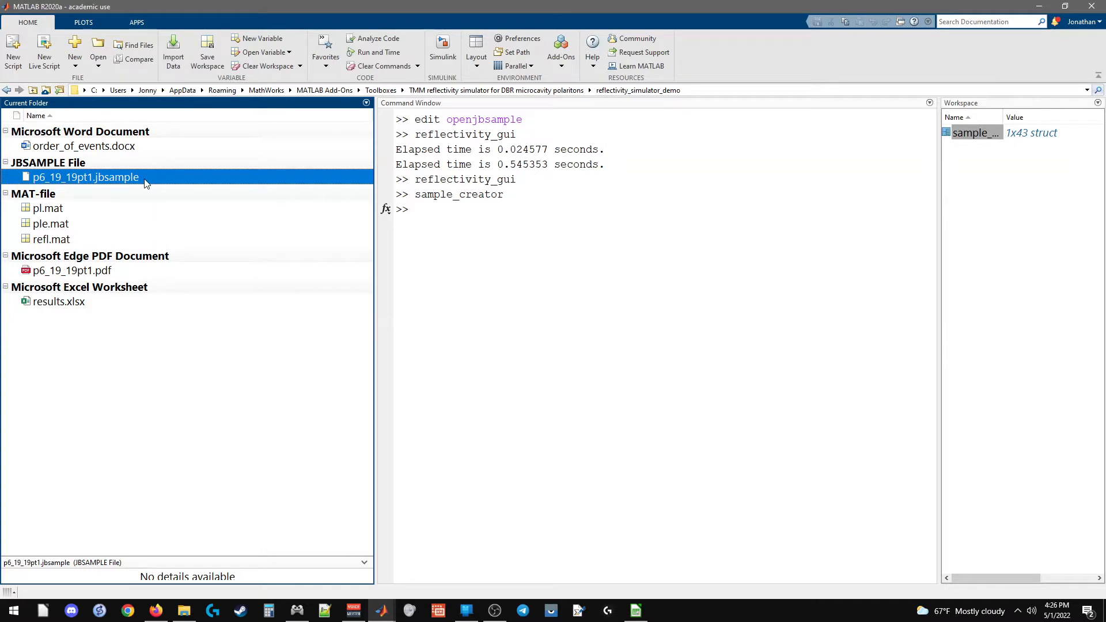
{"action": "left_click", "coordinate": [112, 300]}
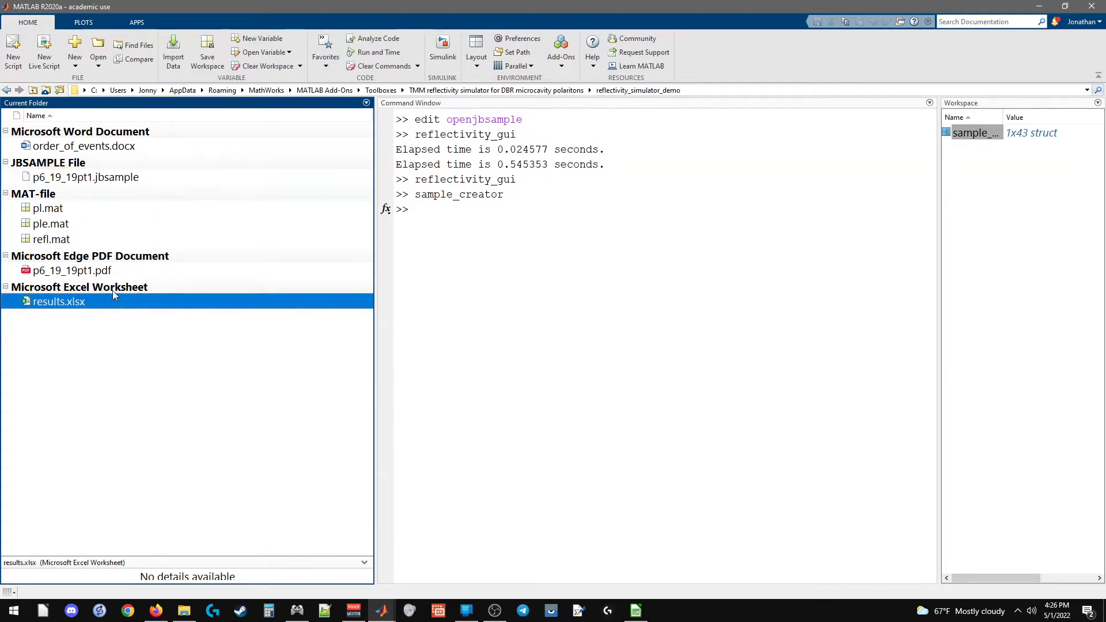
{"action": "left_click", "coordinate": [114, 178]}
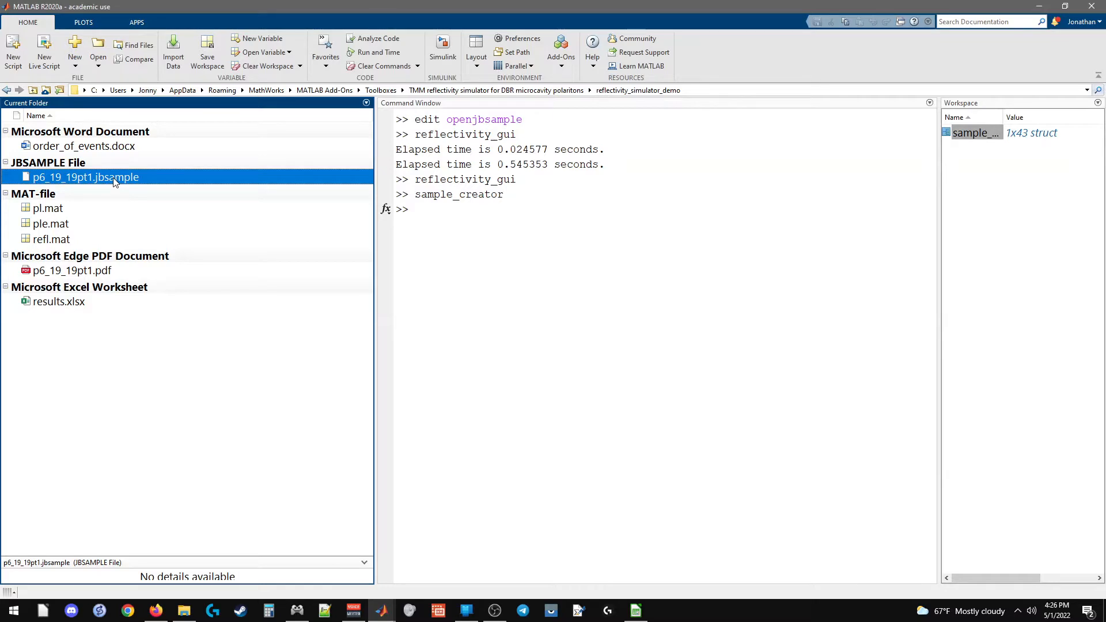
- Open the openjbsample function for editing, examine its load command and the "-mat" option, and close the editor
{"action": "left_click", "coordinate": [488, 312]}
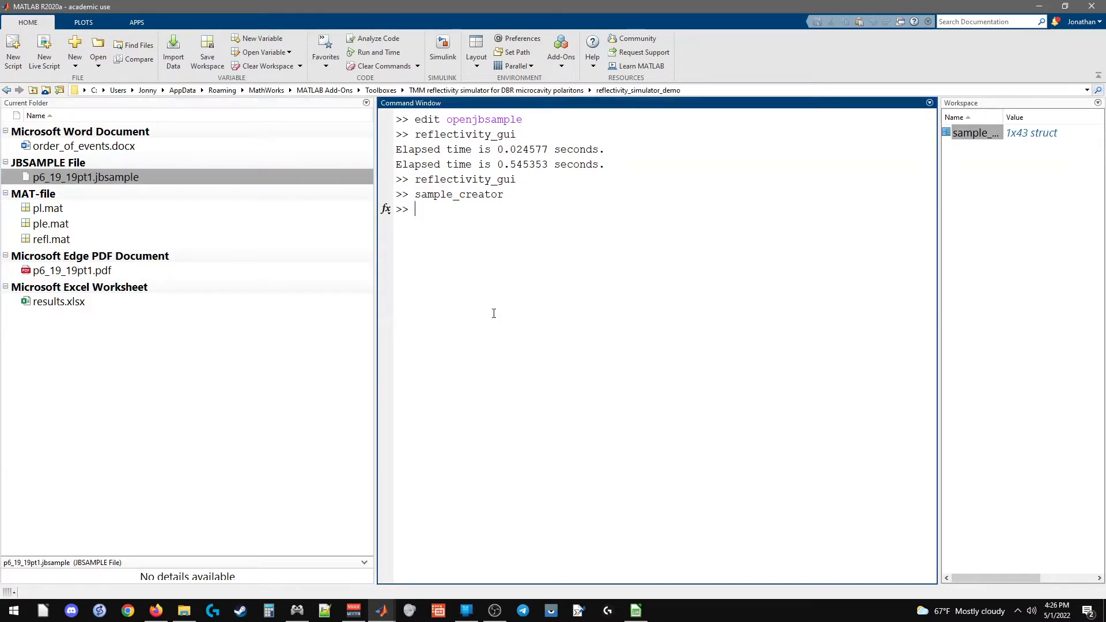
{"action": "type", "text": "ed"}
{"action": "key", "text": "Up"}
{"action": "key", "text": "Return"}
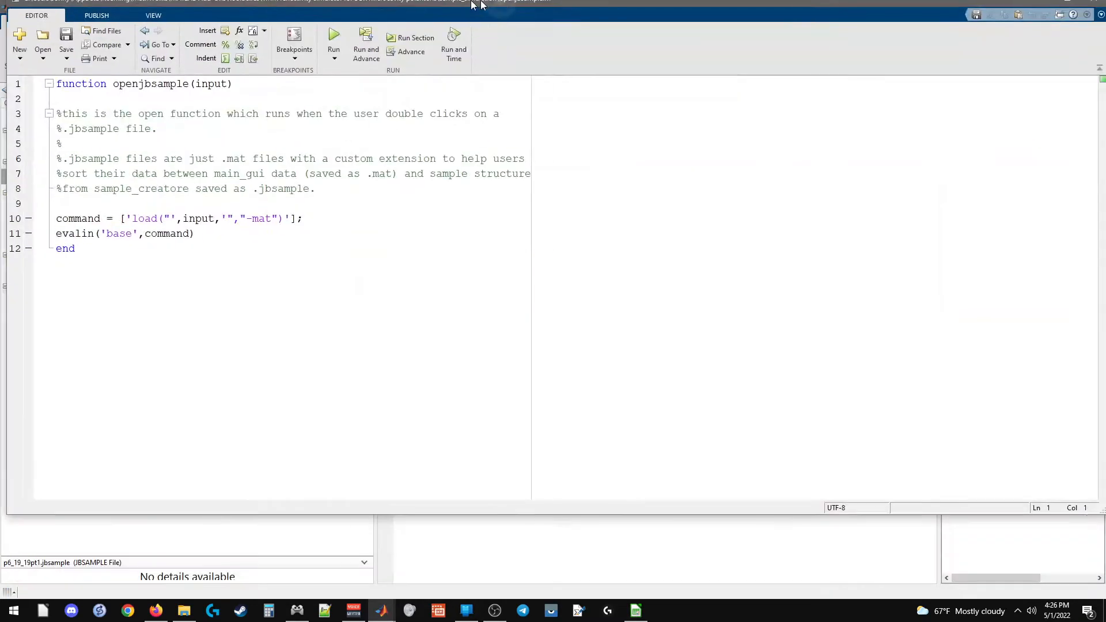
{"action": "double_click", "coordinate": [474, 5]}
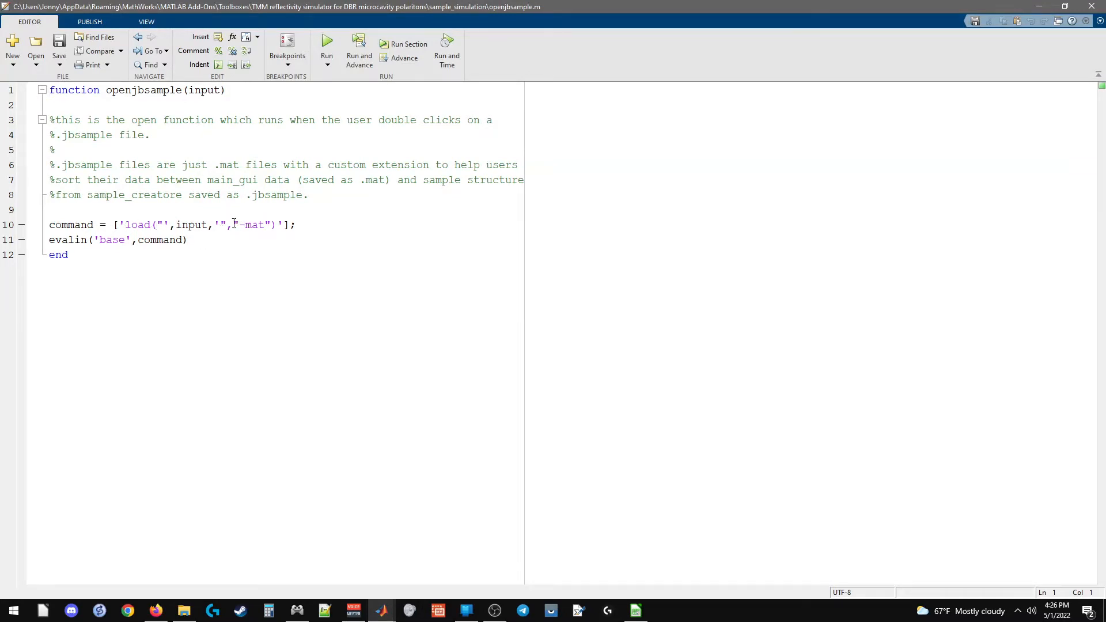
{"action": "left_click_drag", "start_coordinate": [232, 224], "coordinate": [271, 224]}
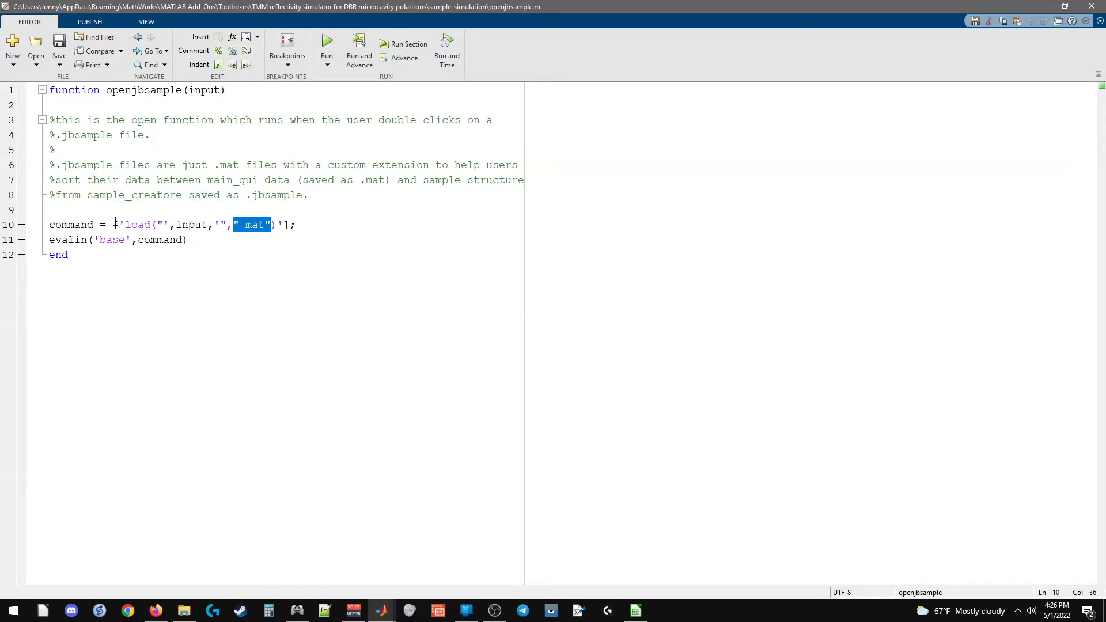
{"action": "left_click_drag", "start_coordinate": [132, 225], "coordinate": [139, 225]}
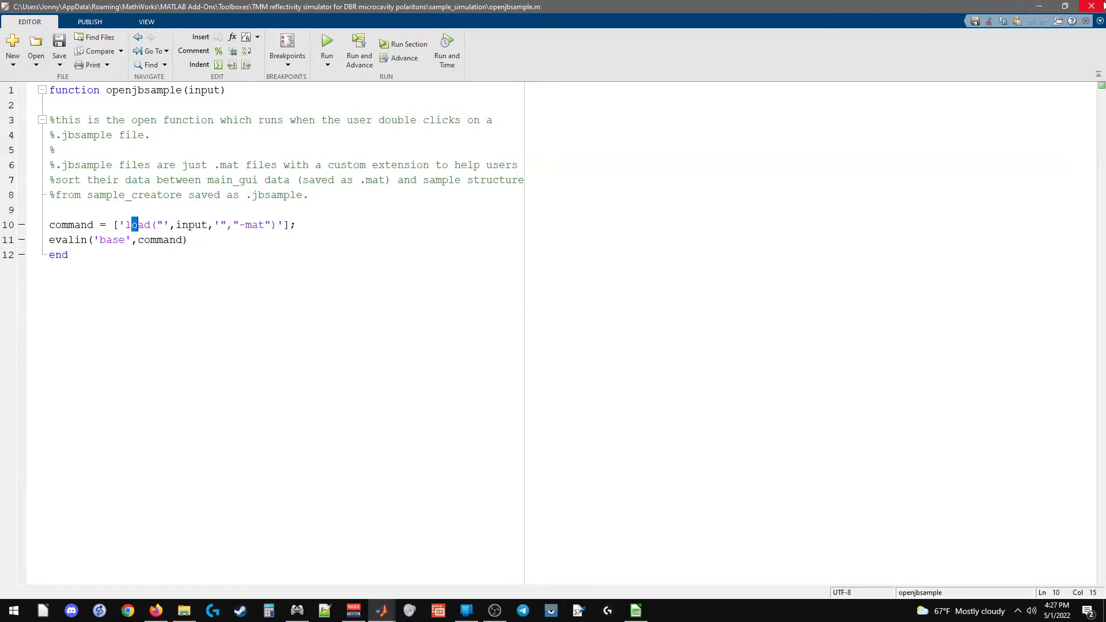
{"action": "left_click", "coordinate": [1091, 7]}
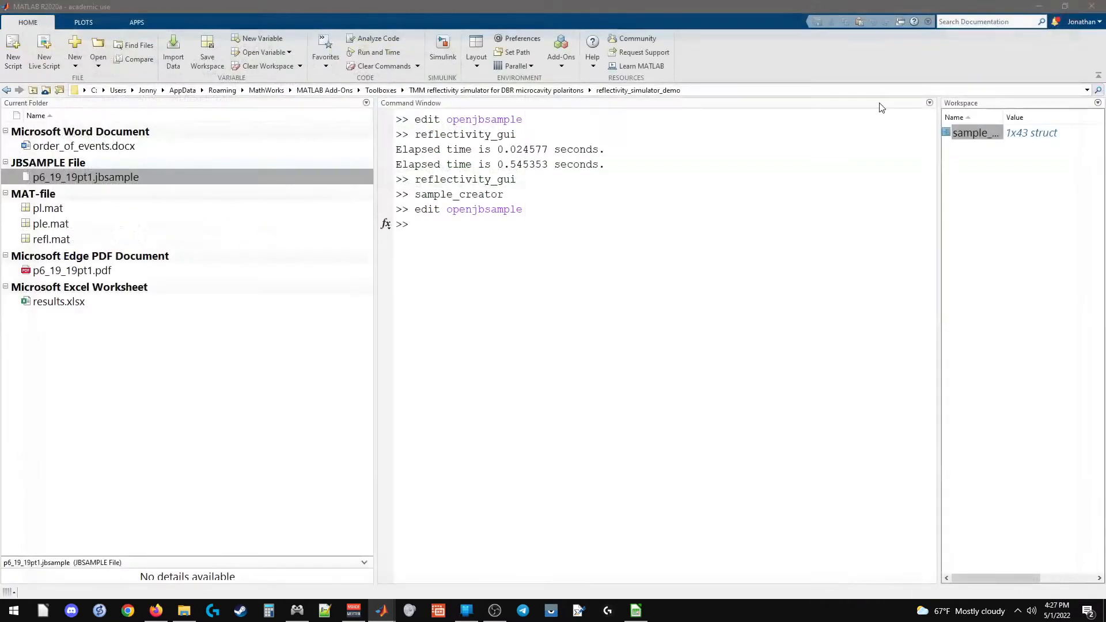
- Load p6_19_19pt1.jbsample into the workspace and open sample_structure with its index_function, index_string and thickness columns widened
{"action": "double_click", "coordinate": [140, 175]}
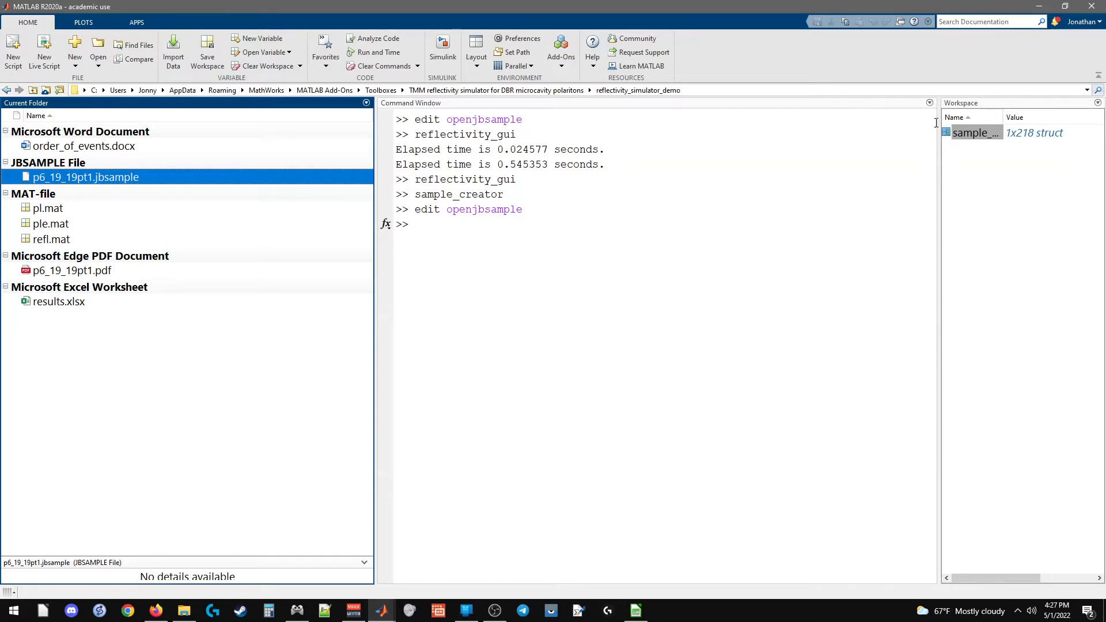
{"action": "double_click", "coordinate": [990, 132]}
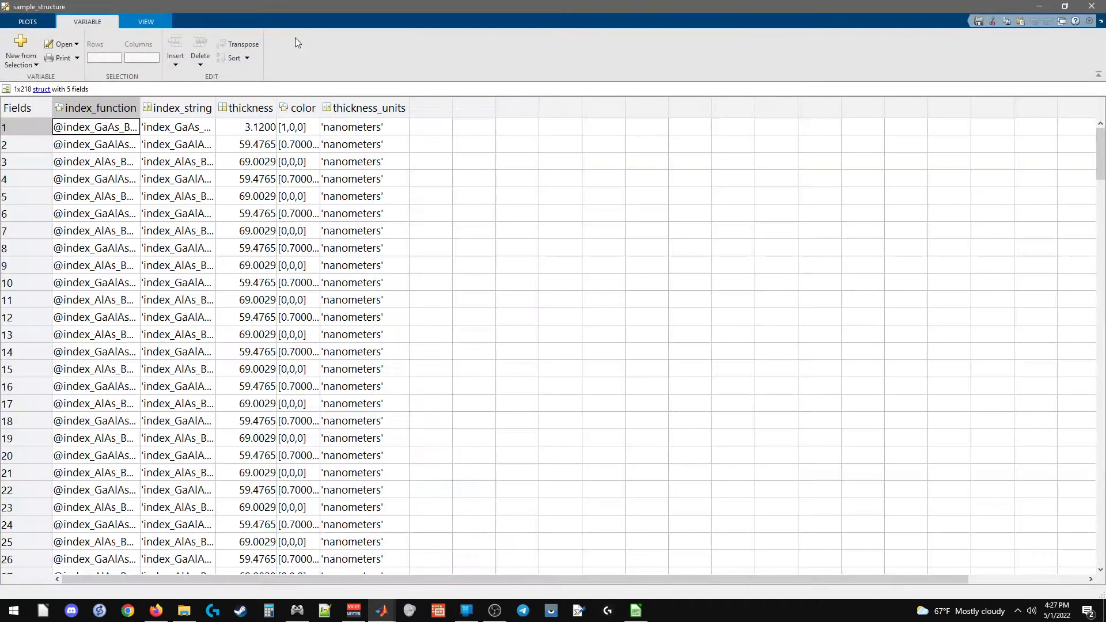
{"action": "left_click_drag", "start_coordinate": [140, 108], "coordinate": [188, 108]}
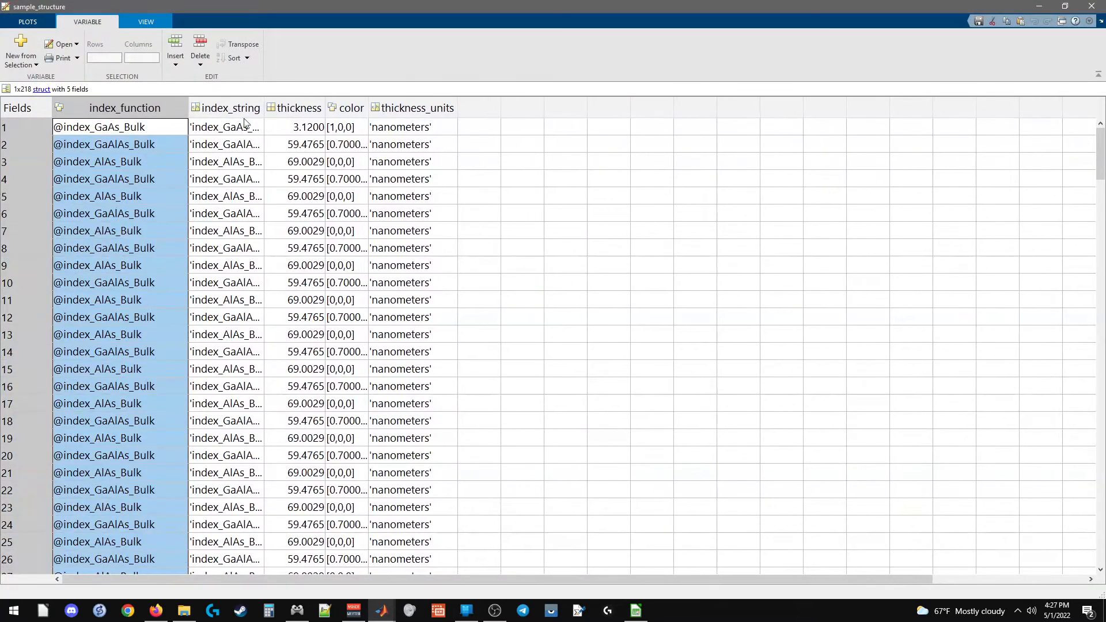
{"action": "left_click_drag", "start_coordinate": [263, 107], "coordinate": [419, 106]}
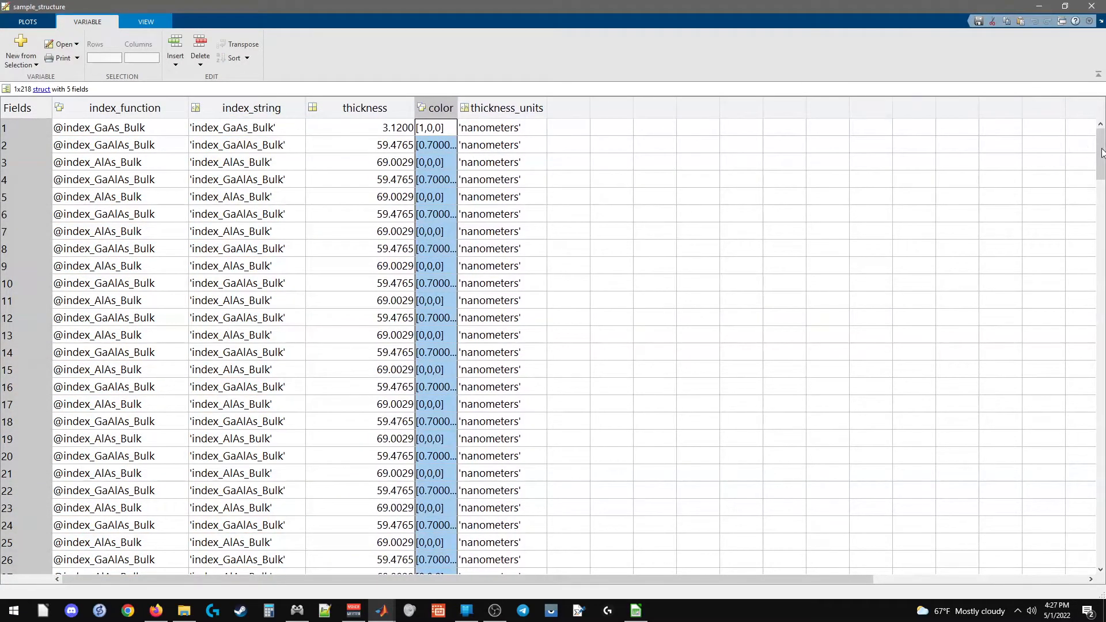
- Check the thickness of the last layer in the sample_structure table
{"action": "left_click_drag", "start_coordinate": [1103, 153], "coordinate": [1076, 563]}
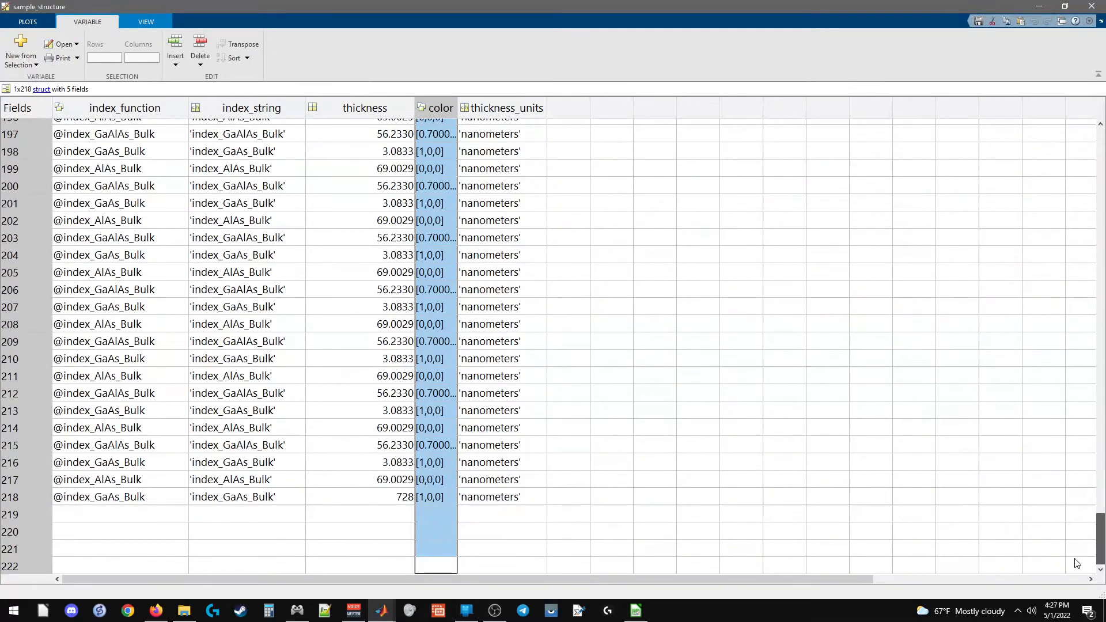
{"action": "left_click", "coordinate": [381, 497]}
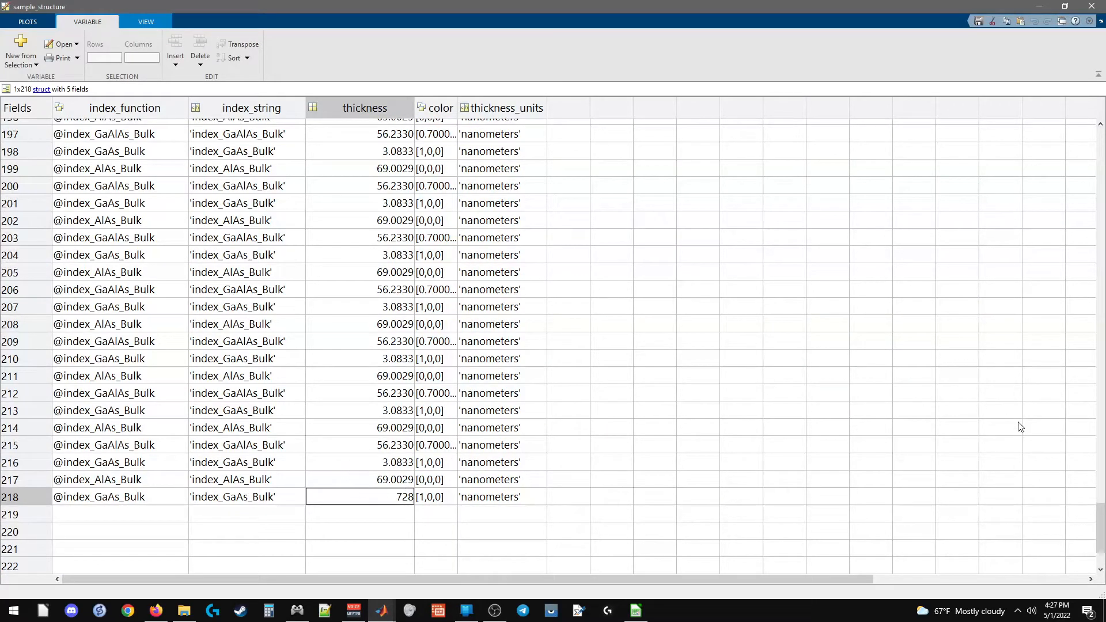
{"action": "left_click_drag", "start_coordinate": [1101, 517], "coordinate": [1097, 79]}
- Examine the index_GaAs_QuantumWells layers in sample_structure with the index_string column widened to show full names, and close the table
{"action": "scroll", "coordinate": [353, 245], "scroll_direction": "down", "scroll_amount": 19}
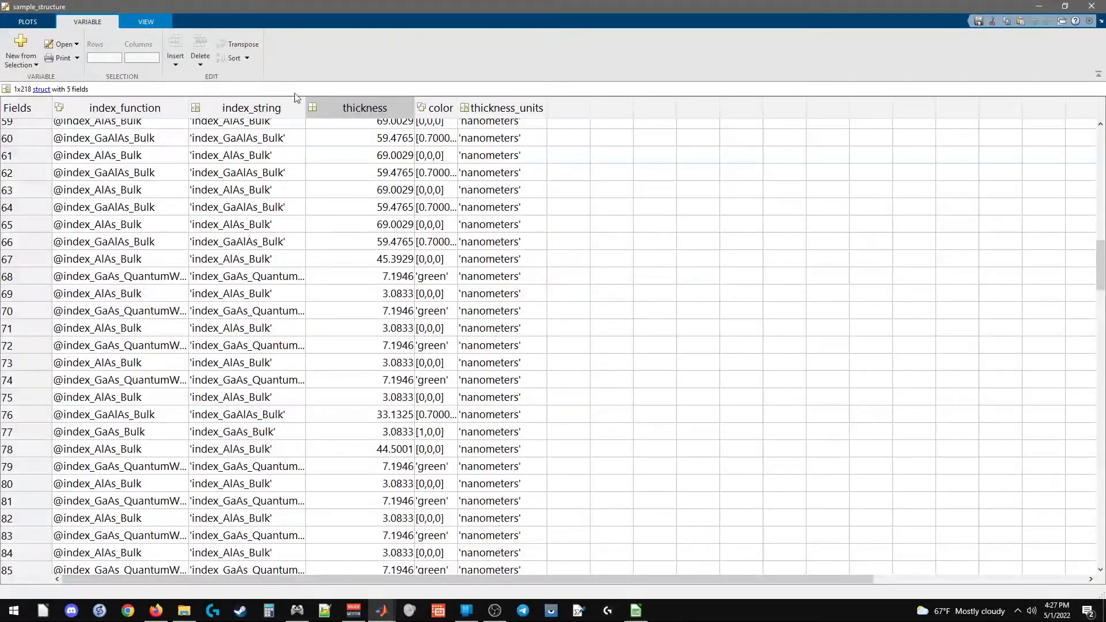
{"action": "left_click_drag", "start_coordinate": [306, 108], "coordinate": [410, 108]}
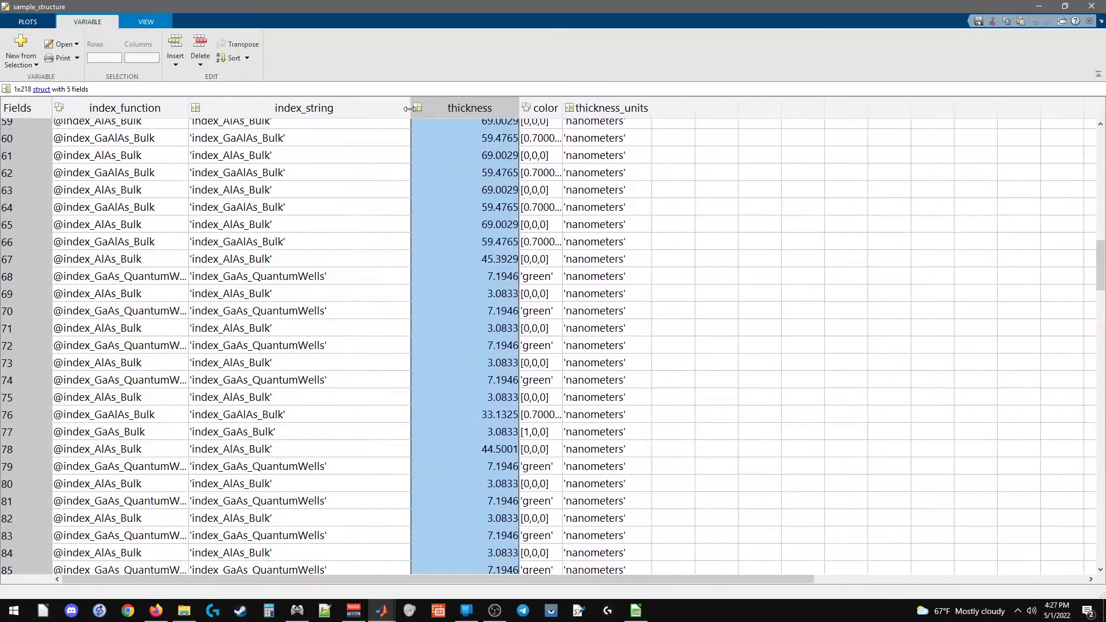
{"action": "left_click", "coordinate": [262, 281]}
{"action": "left_click", "coordinate": [277, 315]}
{"action": "left_click", "coordinate": [288, 345]}
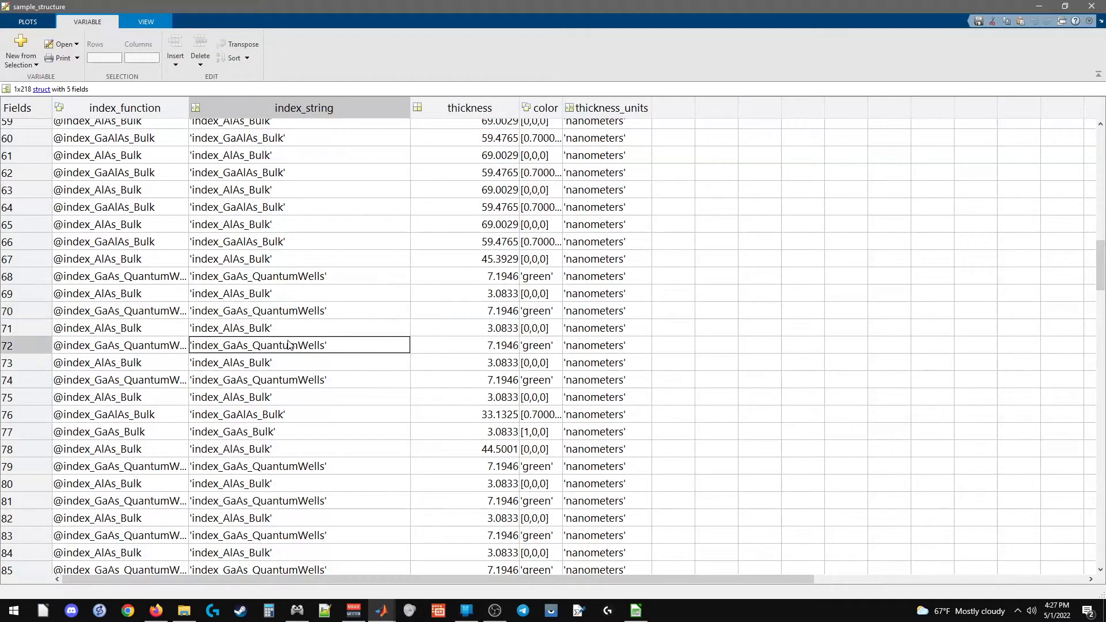
{"action": "left_click", "coordinate": [284, 377]}
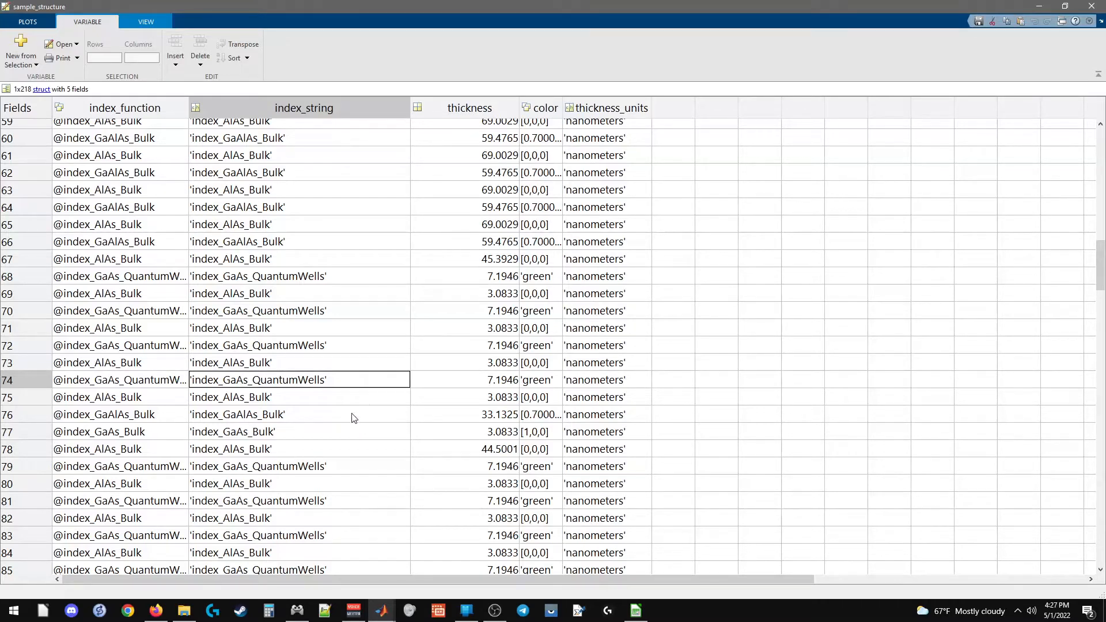
{"action": "left_click", "coordinate": [483, 386]}
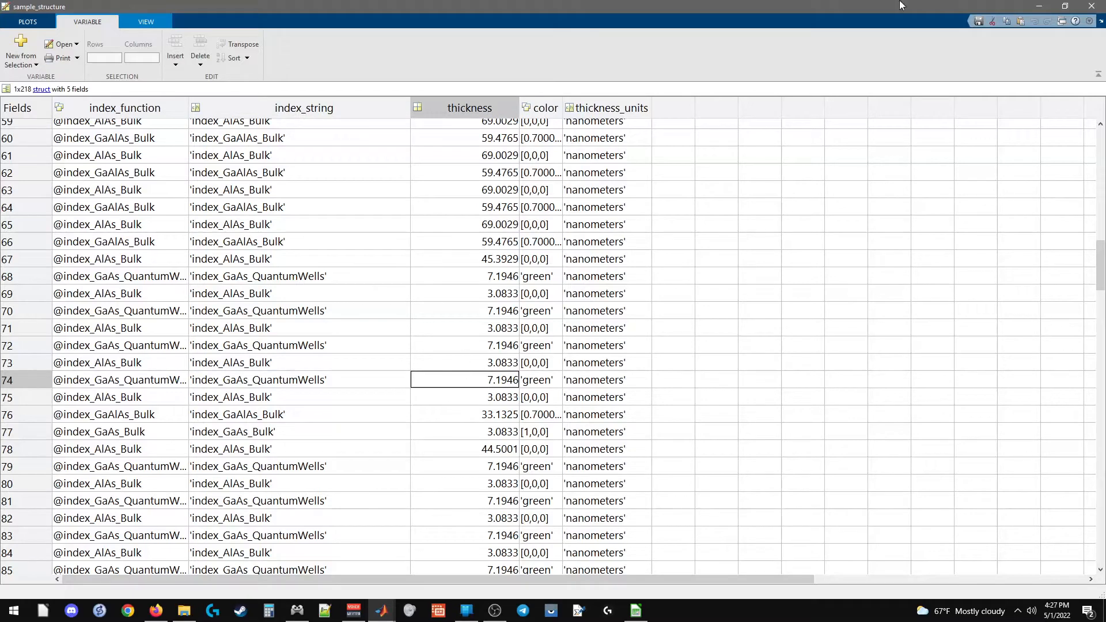
{"action": "left_click", "coordinate": [303, 384]}
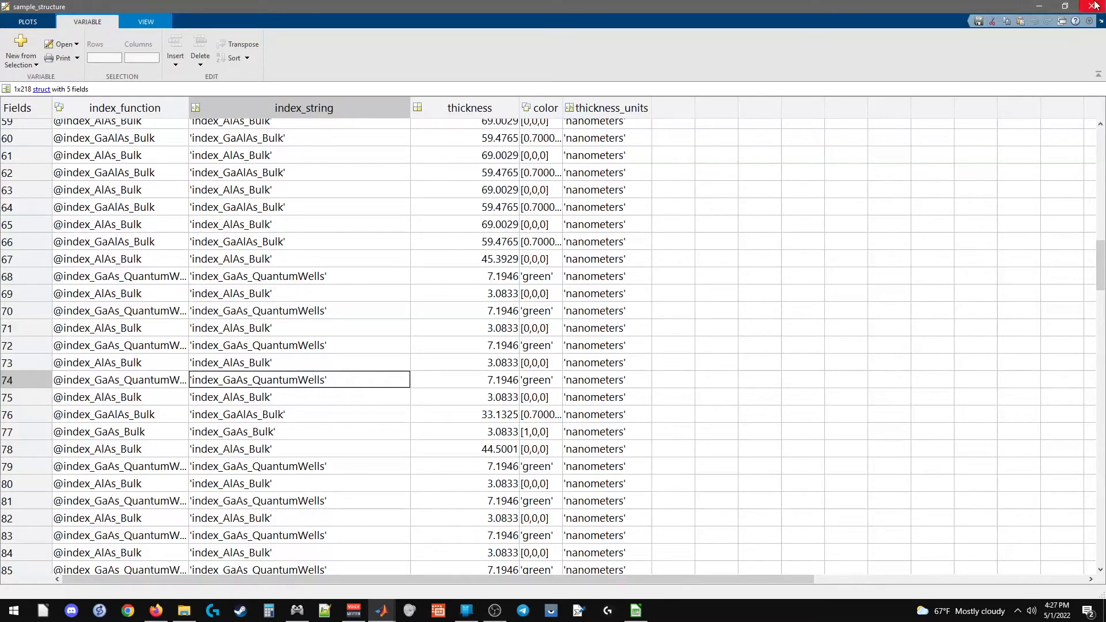
{"action": "left_click", "coordinate": [294, 276]}
{"action": "left_click", "coordinate": [290, 311]}
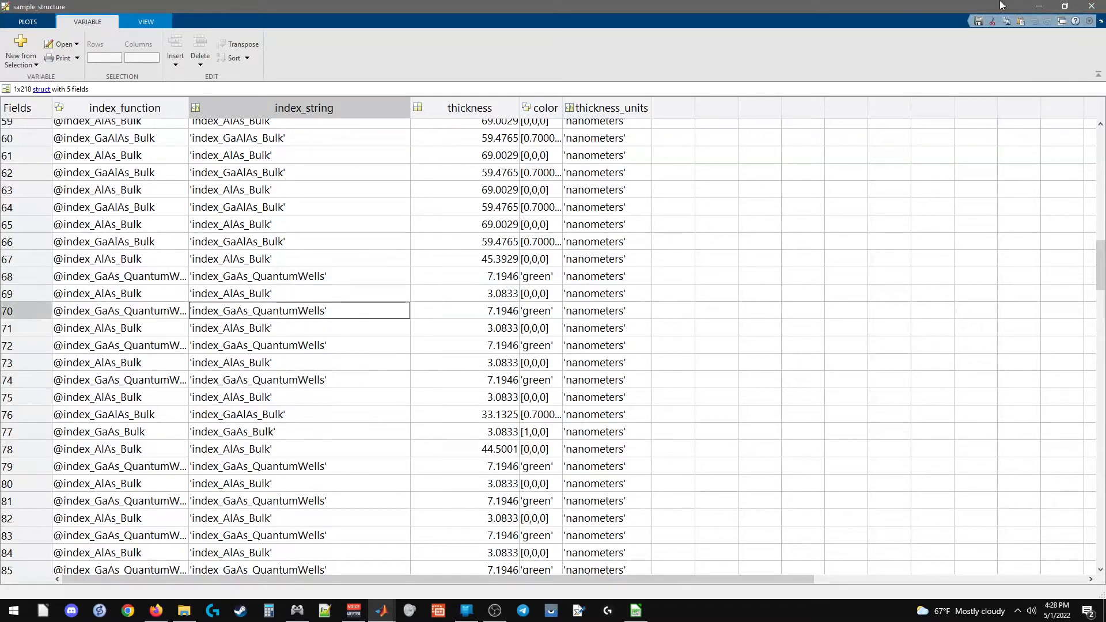
{"action": "left_click", "coordinate": [1092, 6]}
- Run the sample analysis command from the command window to bring up its list of tools
{"action": "type", "text": "s"}
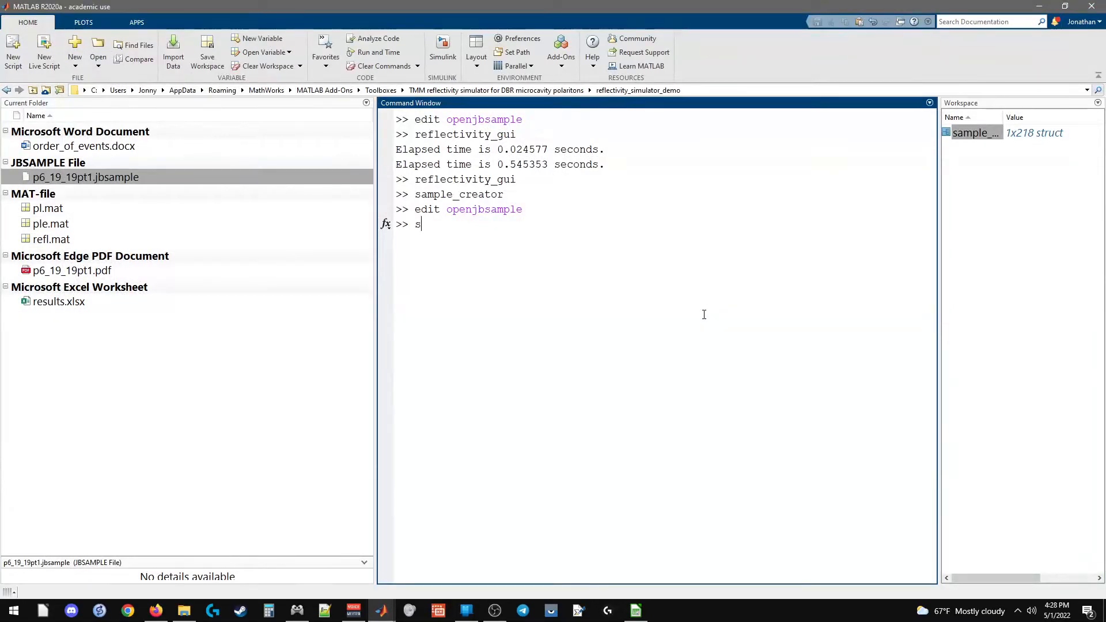
{"action": "key", "text": "Up"}
{"action": "key", "text": "BackSpace"}
{"action": "key", "text": "BackSpace"}
{"action": "key", "text": "BackSpace"}
{"action": "key", "text": "BackSpace"}
{"action": "key", "text": "BackSpace"}
{"action": "key", "text": "BackSpace"}
{"action": "key", "text": "BackSpace"}
{"action": "type", "text": "a"}
{"action": "key", "text": "Up"}
{"action": "key", "text": "Return"}
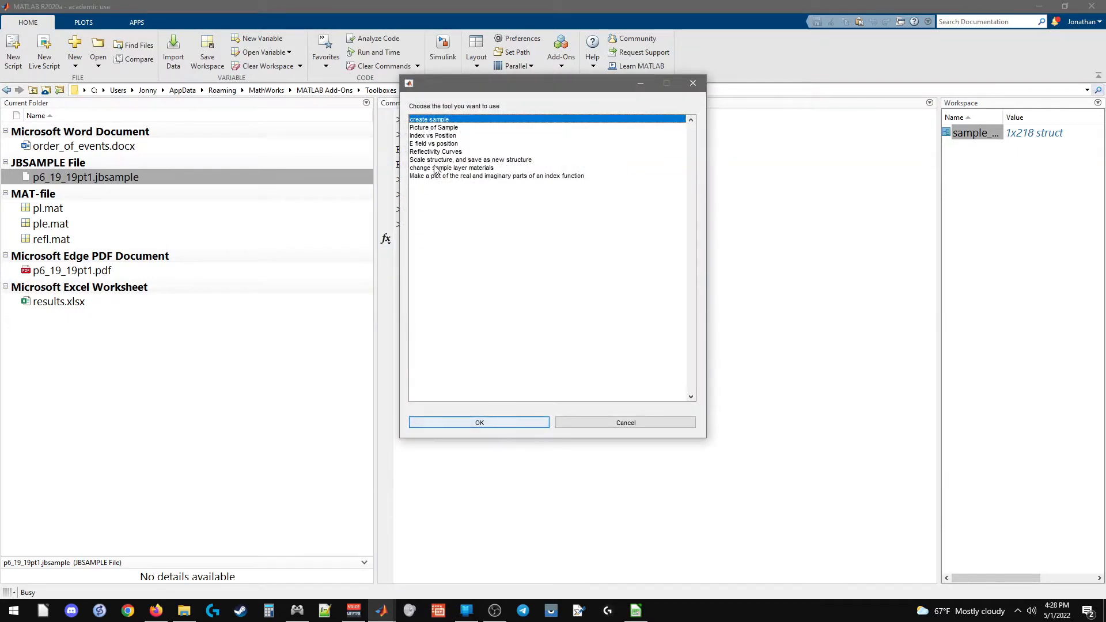
- Start the "change sample layer materials" tool on the p6_19_19pt1.jbsample file
{"action": "left_click", "coordinate": [442, 168]}
{"action": "key", "text": "Return"}
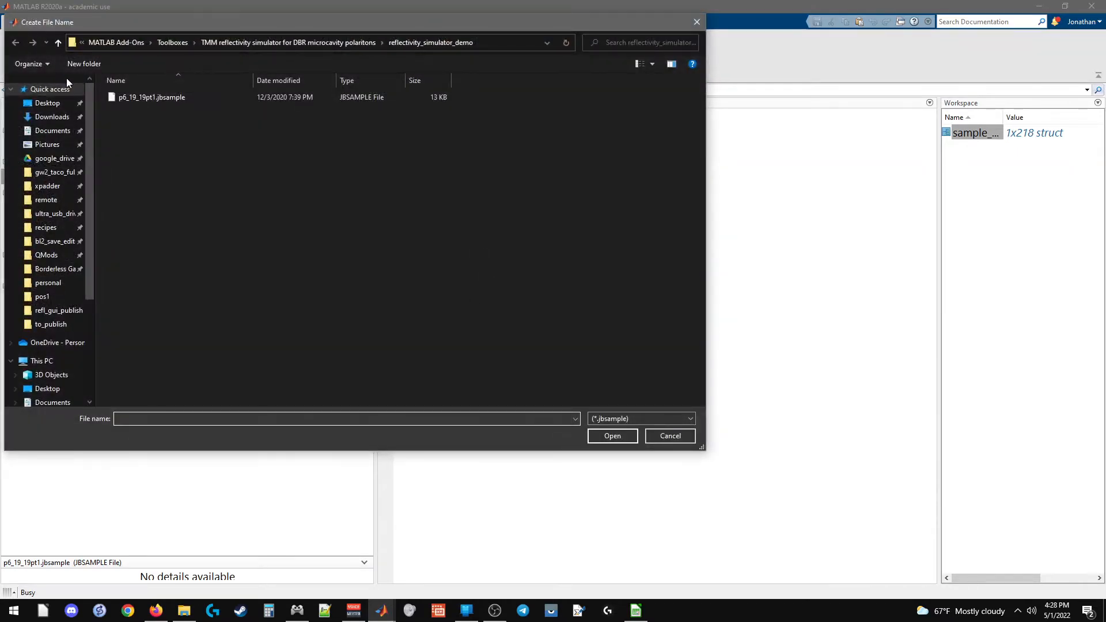
{"action": "left_click", "coordinate": [141, 98]}
{"action": "double_click", "coordinate": [139, 96]}
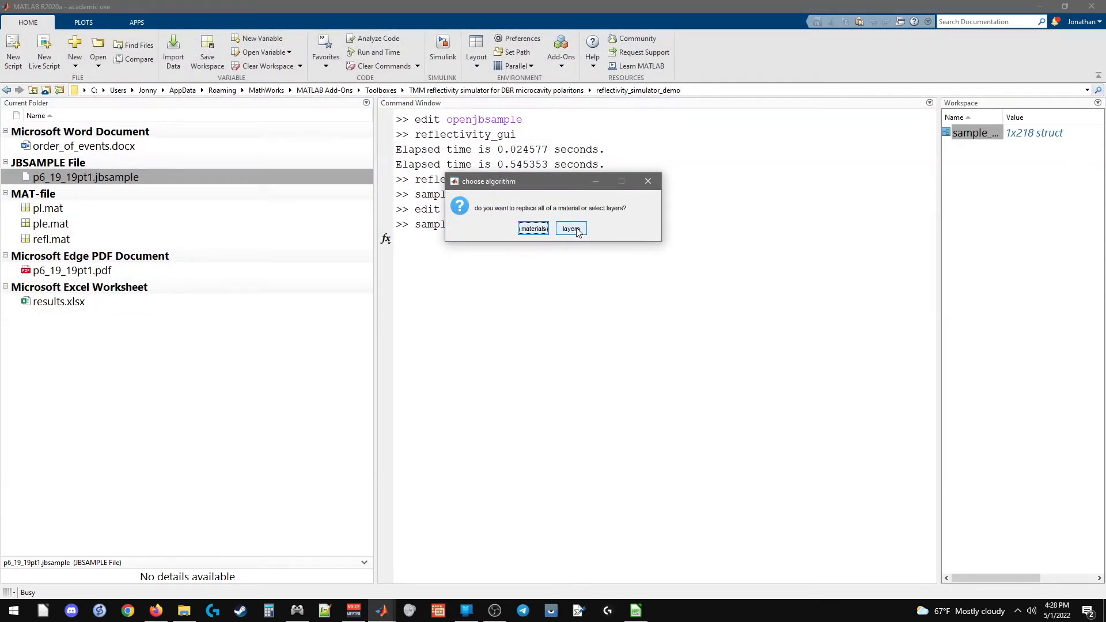
- Choose to replace whole materials and set index_GaAs_QuantumWells as the sample material to replace
{"action": "left_click", "coordinate": [533, 229]}
{"action": "left_click", "coordinate": [379, 177]}
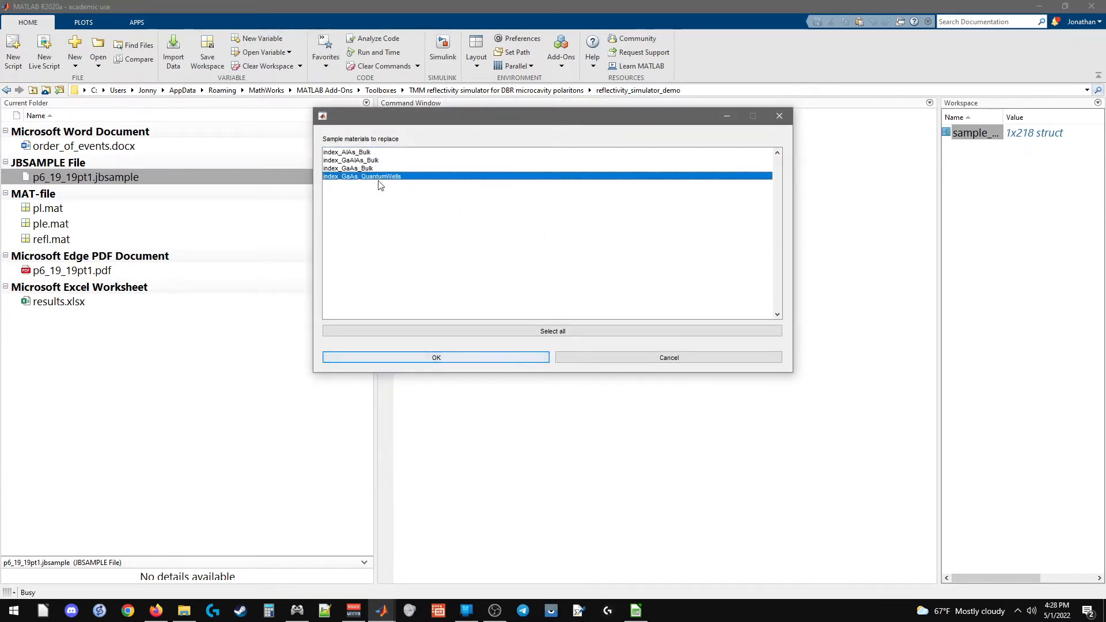
{"action": "left_click", "coordinate": [434, 358]}
- Choose simple_gaas_qw as the material to replace the selected sample layers with
{"action": "scroll", "coordinate": [416, 249], "scroll_direction": "down", "scroll_amount": 10}
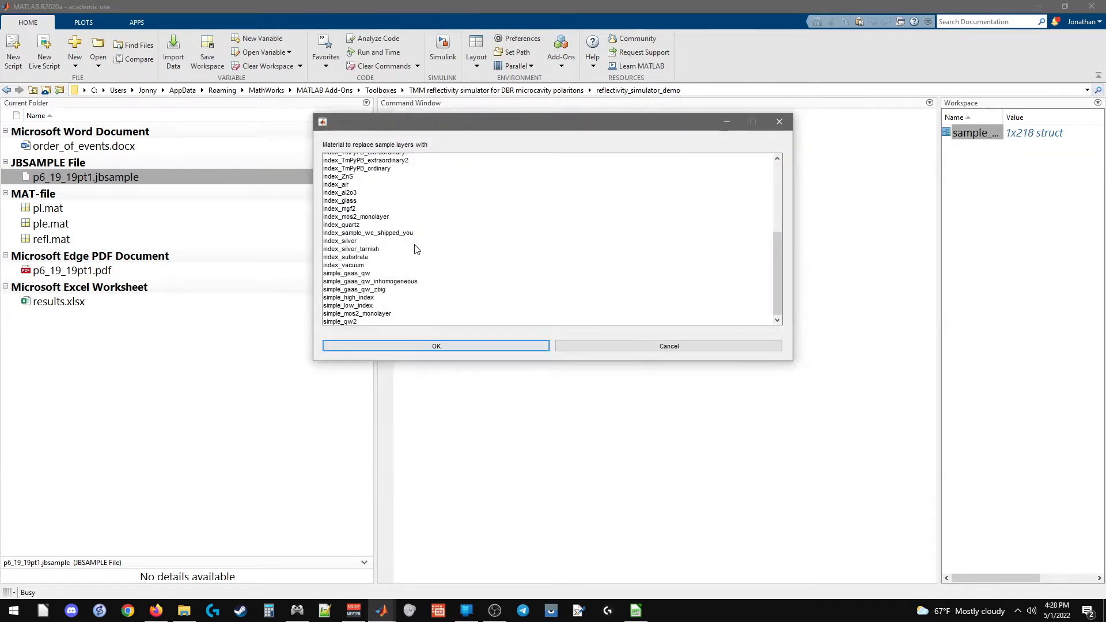
{"action": "left_click", "coordinate": [364, 273]}
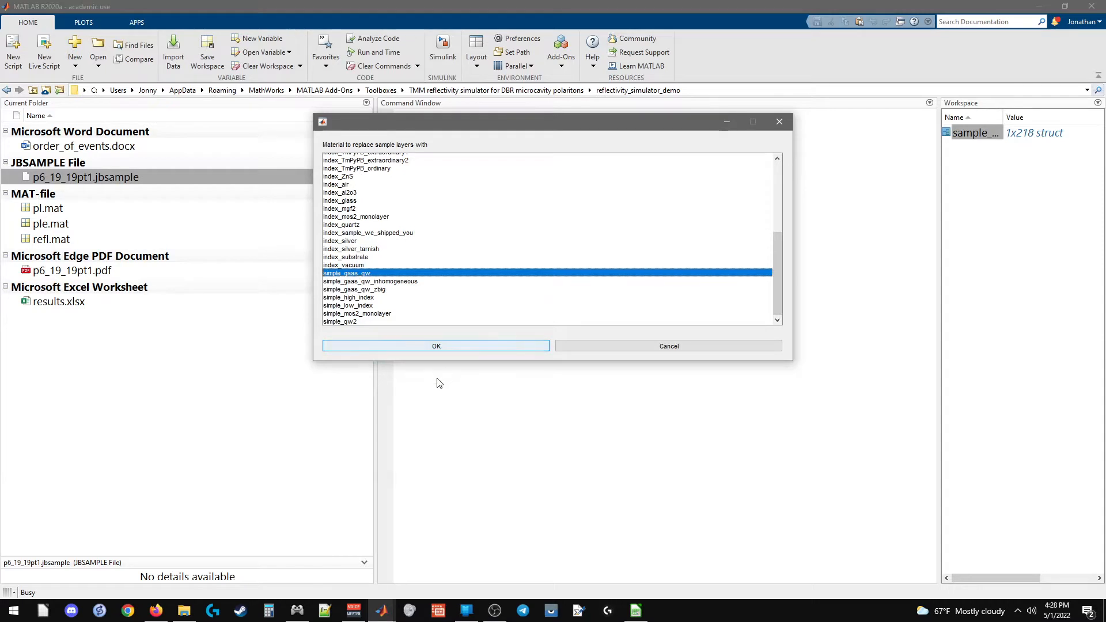
{"action": "key", "text": "Down"}
{"action": "key", "text": "Down"}
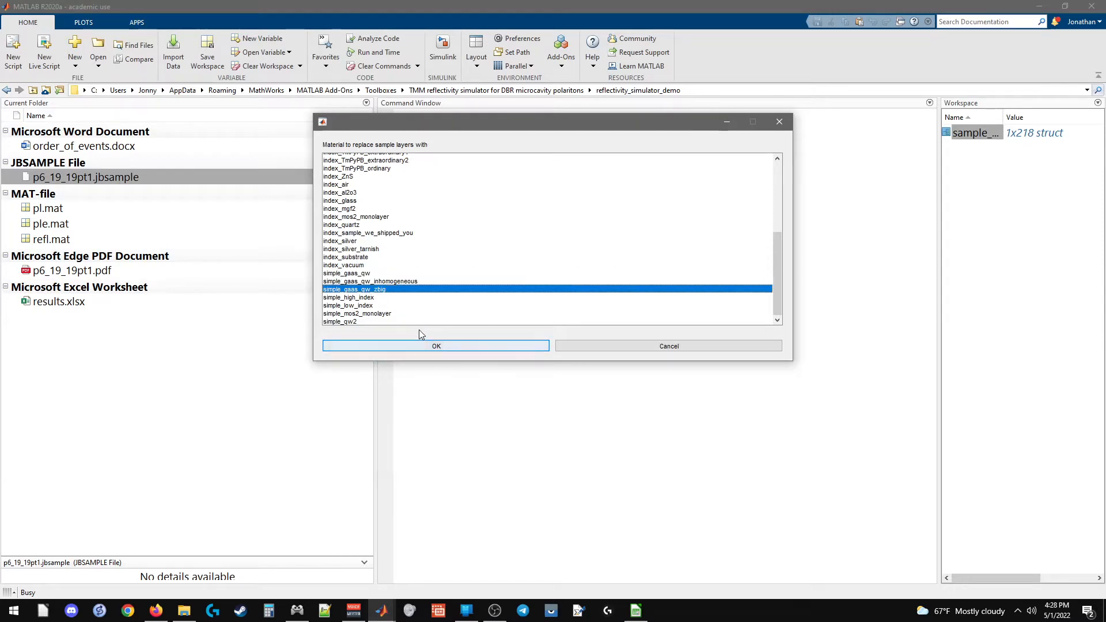
{"action": "key", "text": "Up"}
{"action": "key", "text": "Up"}
{"action": "key", "text": "Down"}
{"action": "key", "text": "Down"}
{"action": "key", "text": "Up"}
{"action": "key", "text": "Up"}
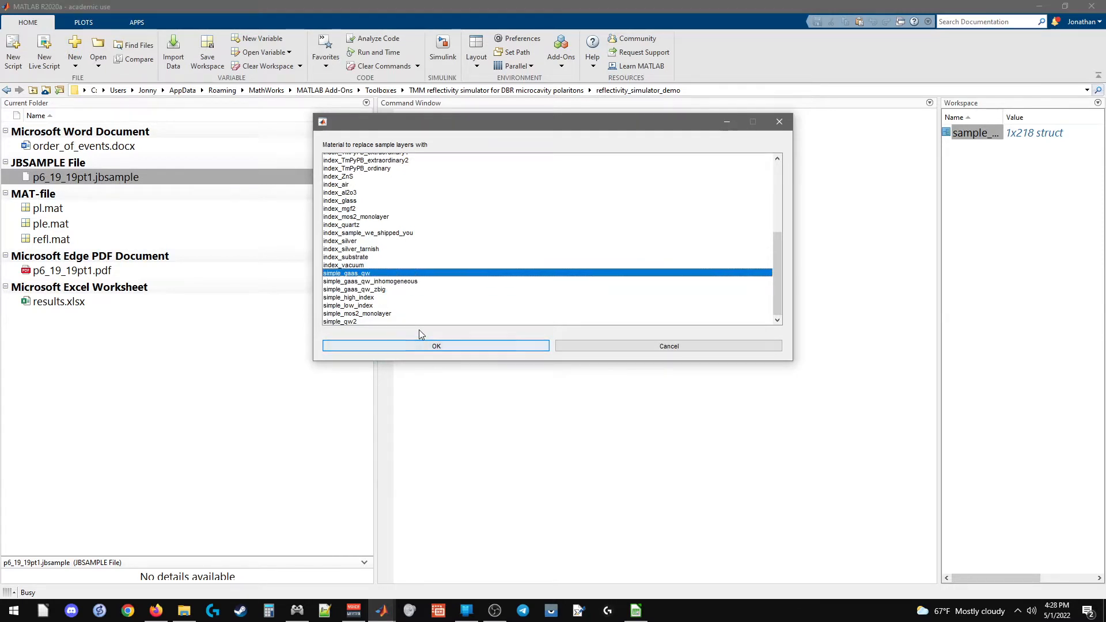
{"action": "left_click", "coordinate": [356, 283]}
{"action": "left_click", "coordinate": [363, 288]}
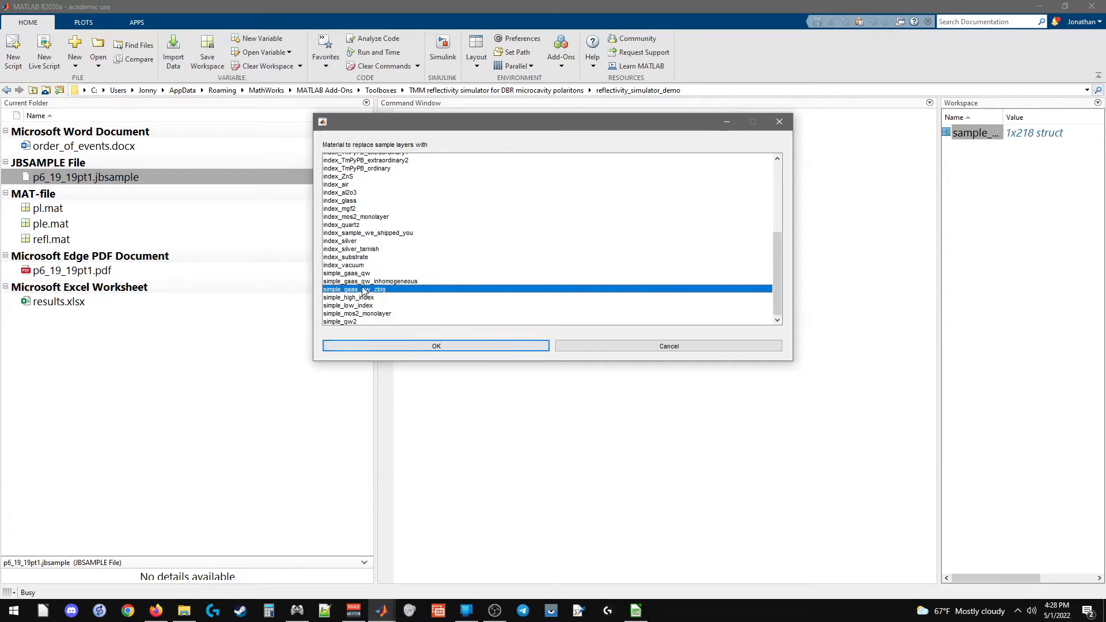
{"action": "key", "text": "Up"}
{"action": "key", "text": "Up"}
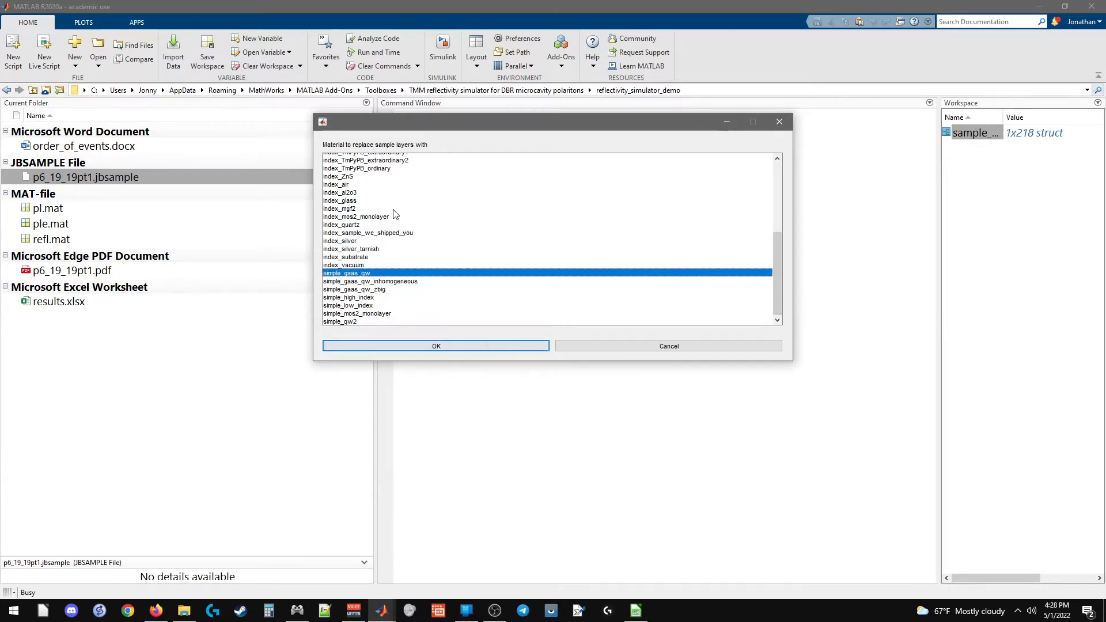
{"action": "left_click", "coordinate": [399, 349]}
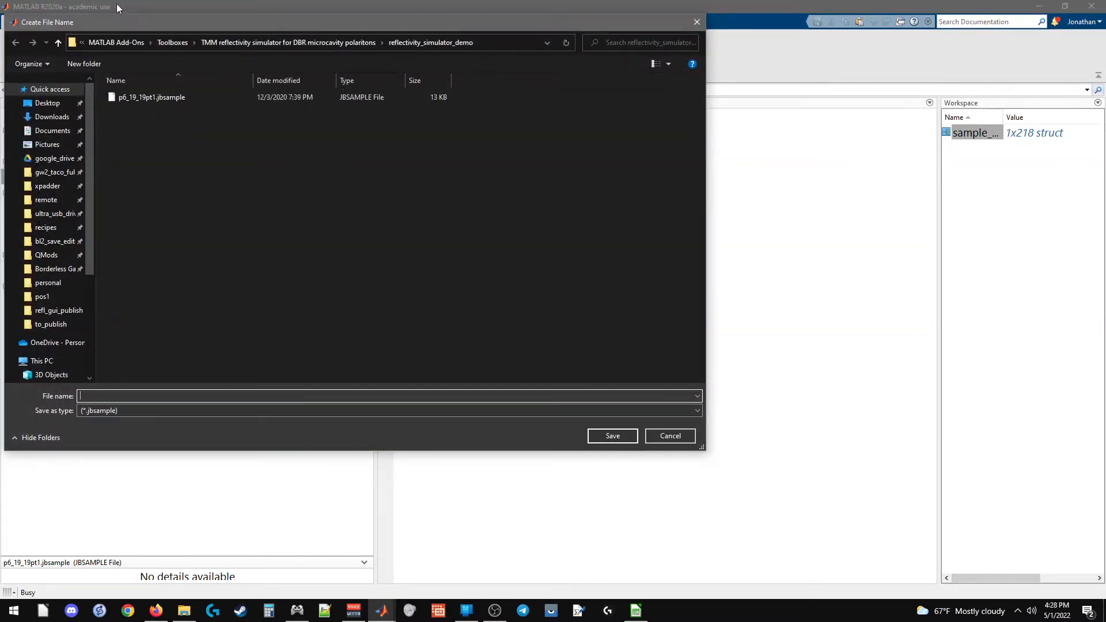
- Save the modified sample under the file name p6_19_19pt1_simple_qw, based on the original sample's name
{"action": "left_click", "coordinate": [147, 97]}
{"action": "left_click", "coordinate": [214, 396]}
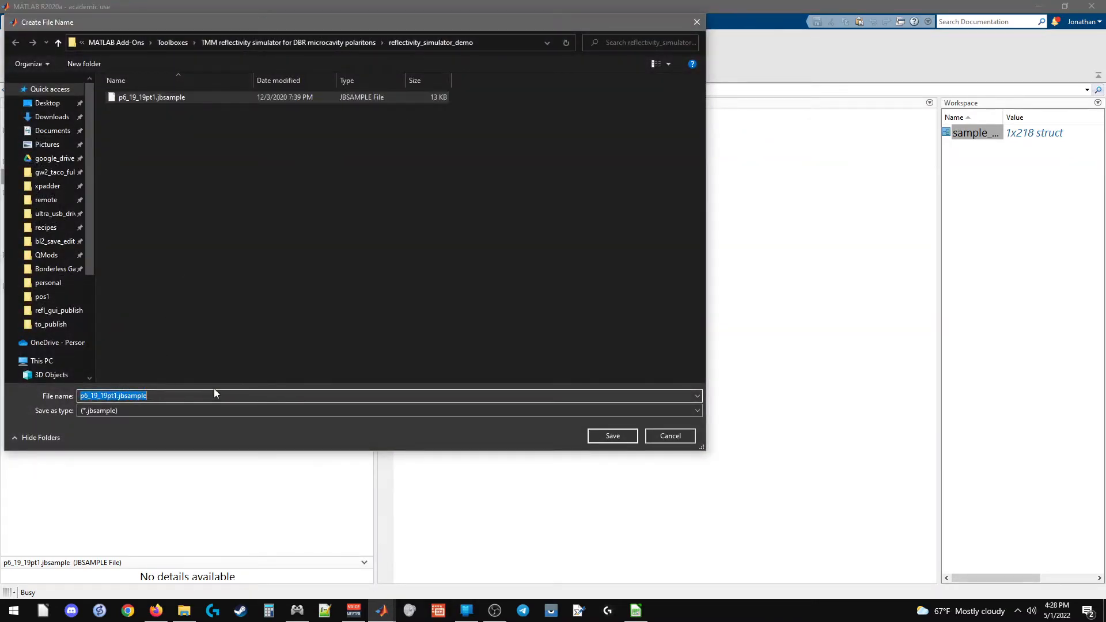
{"action": "key", "text": "End"}
{"action": "key", "text": "BackSpace"}
{"action": "key", "text": "BackSpace"}
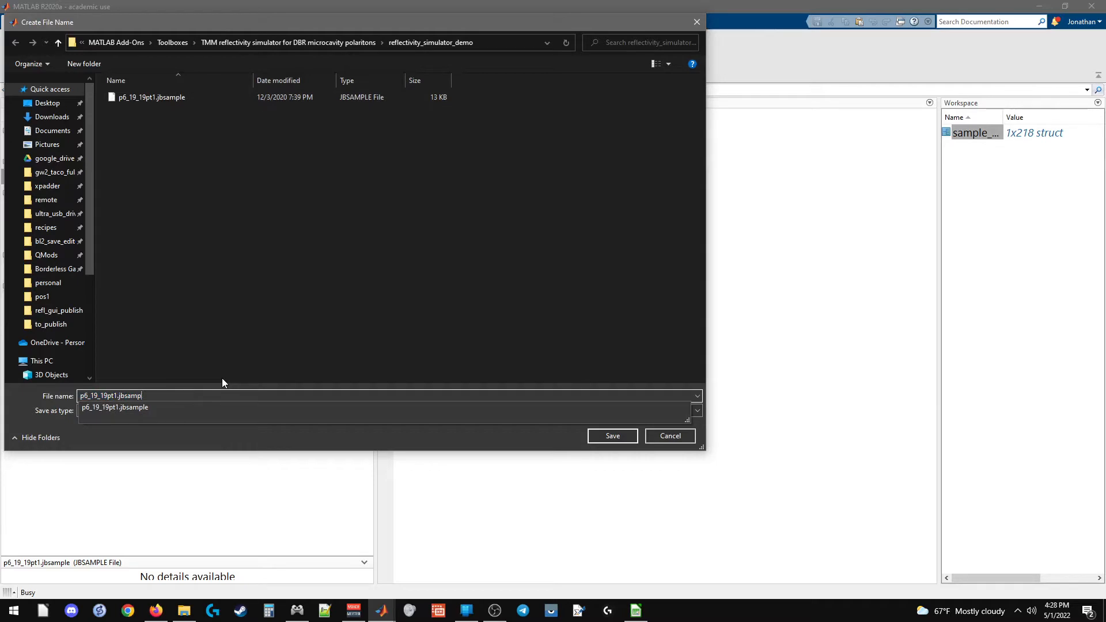
{"action": "key", "text": "BackSpace"}
{"action": "key", "text": "BackSpace"}
{"action": "key", "text": "BackSpace"}
{"action": "key", "text": "BackSpace"}
{"action": "key", "text": "BackSpace"}
{"action": "key", "text": "BackSpace"}
{"action": "key", "text": "BackSpace"}
{"action": "type", "text": "_"}
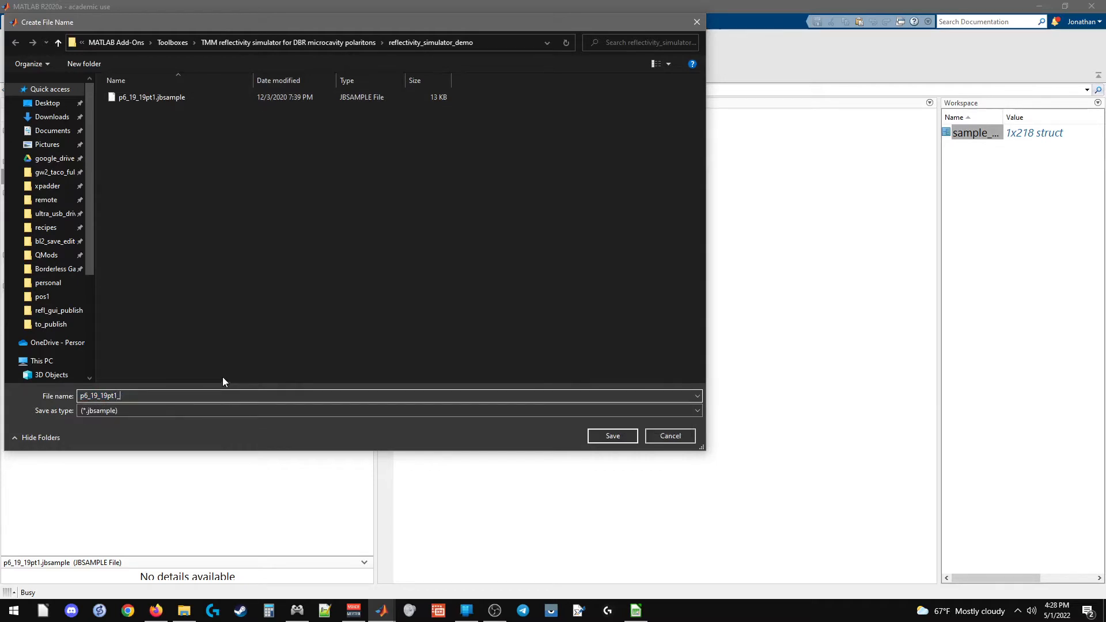
{"action": "type", "text": "simple_sq"}
{"action": "key", "text": "BackSpace"}
{"action": "key", "text": "BackSpace"}
{"action": "type", "text": "qw"}
{"action": "key", "text": "Return"}
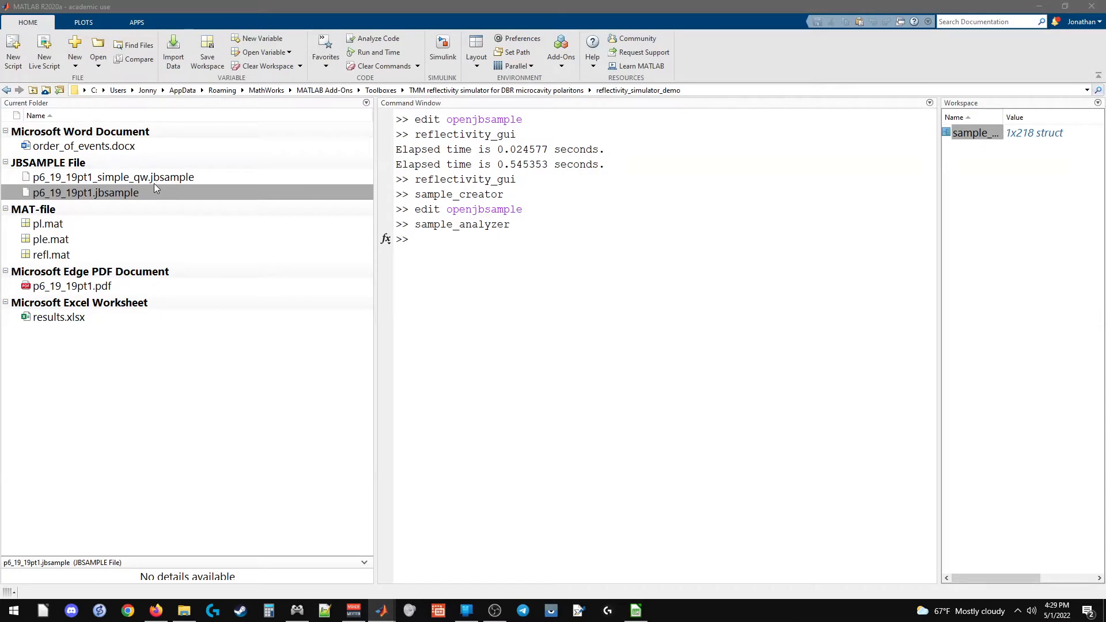
- Select the new p6_19_19pt1_simple_qw.jbsample file in the current folder
{"action": "left_click", "coordinate": [80, 181]}
{"action": "left_click", "coordinate": [87, 194]}
{"action": "left_click", "coordinate": [92, 179]}
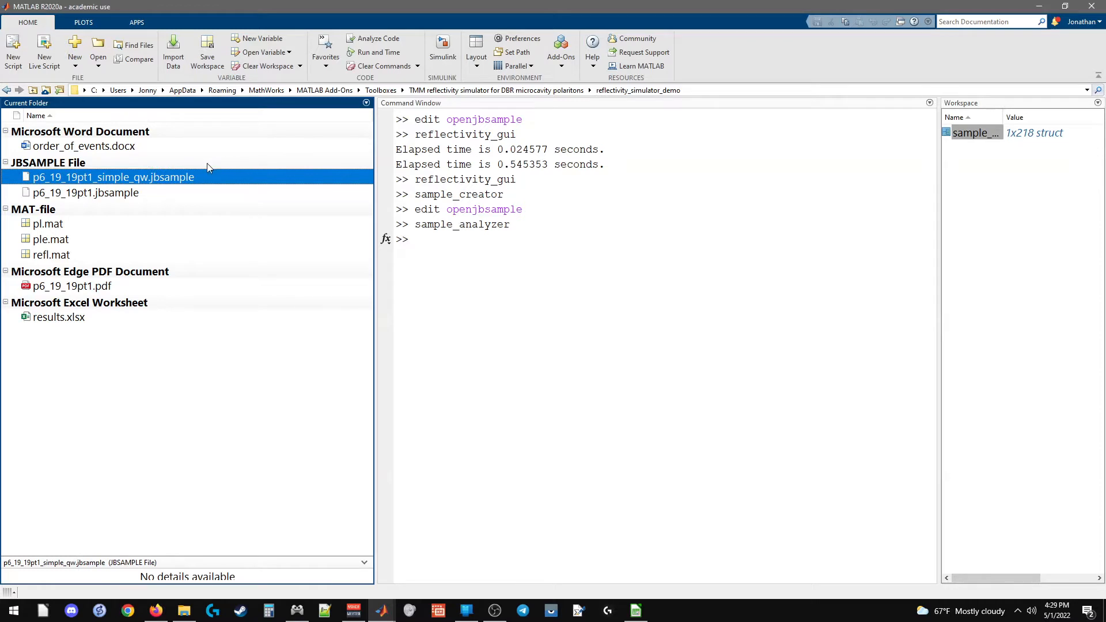
{"action": "left_click", "coordinate": [592, 329]}
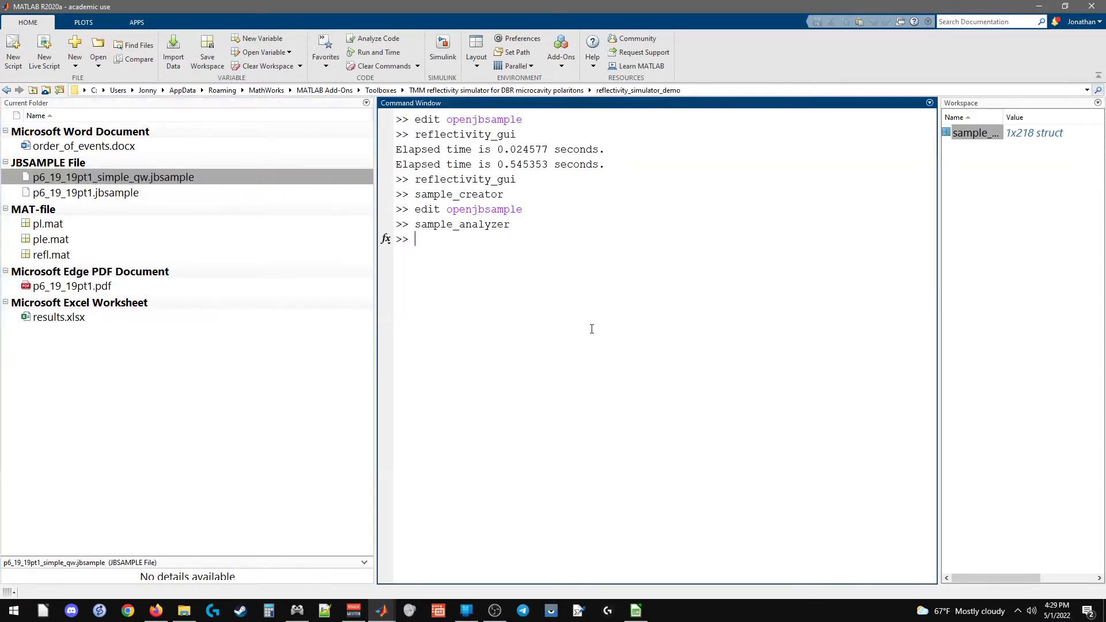
{"action": "key", "text": "Up"}
{"action": "key", "text": "Return"}
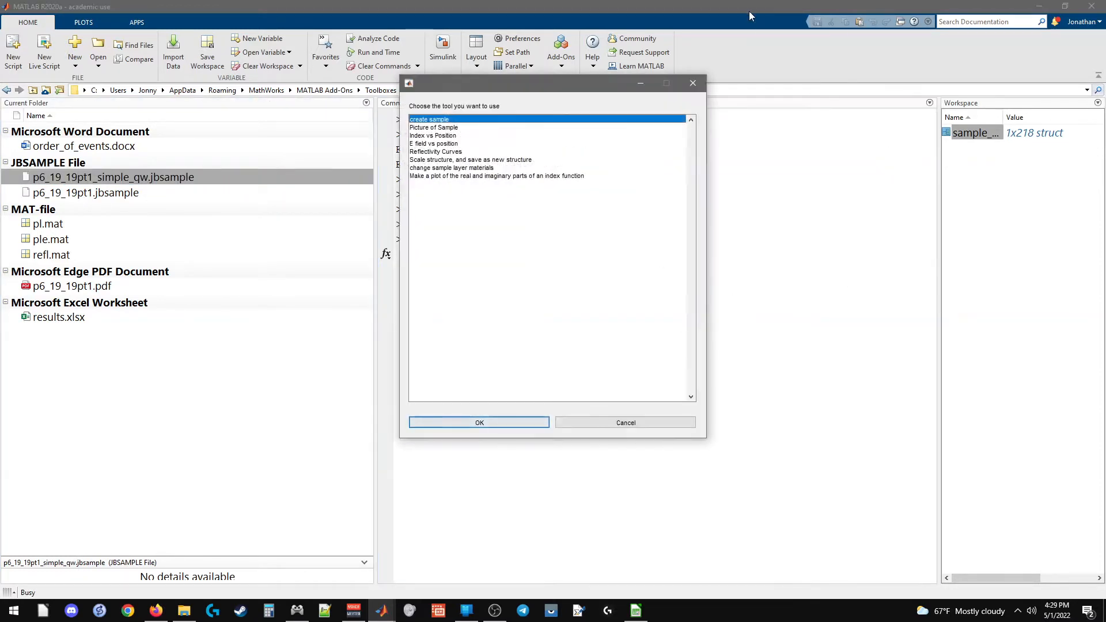
{"action": "left_click", "coordinate": [626, 422]}
- Run sample_creator from the command window and maximize its window
{"action": "type", "text": "s"}
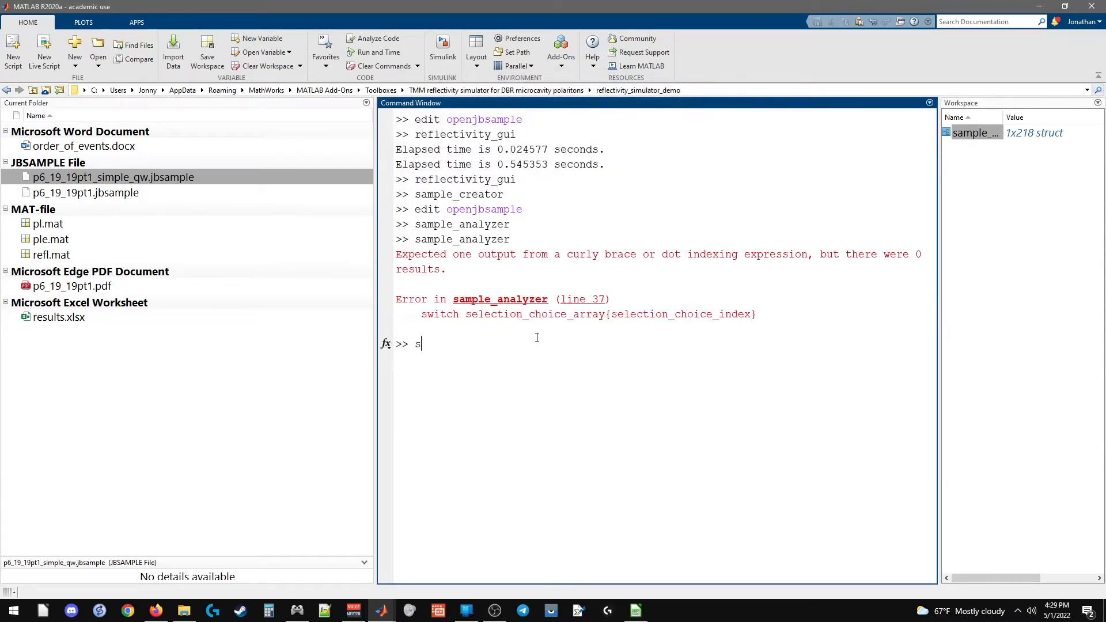
{"action": "type", "text": "ample_c"}
{"action": "key", "text": "Up"}
{"action": "key", "text": "Return"}
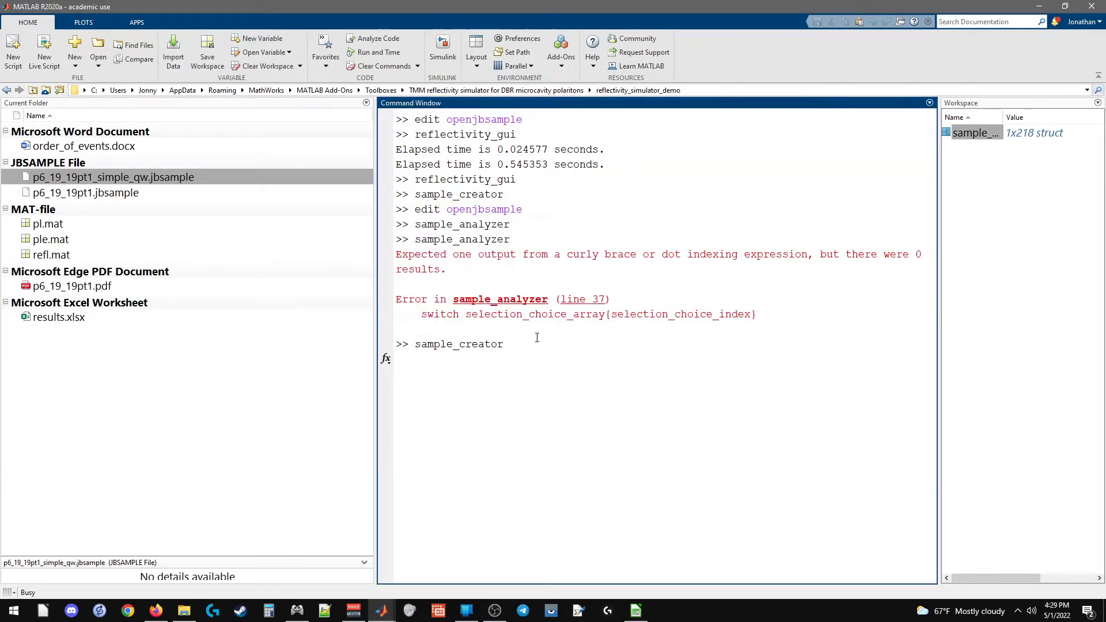
{"action": "double_click", "coordinate": [502, 25]}
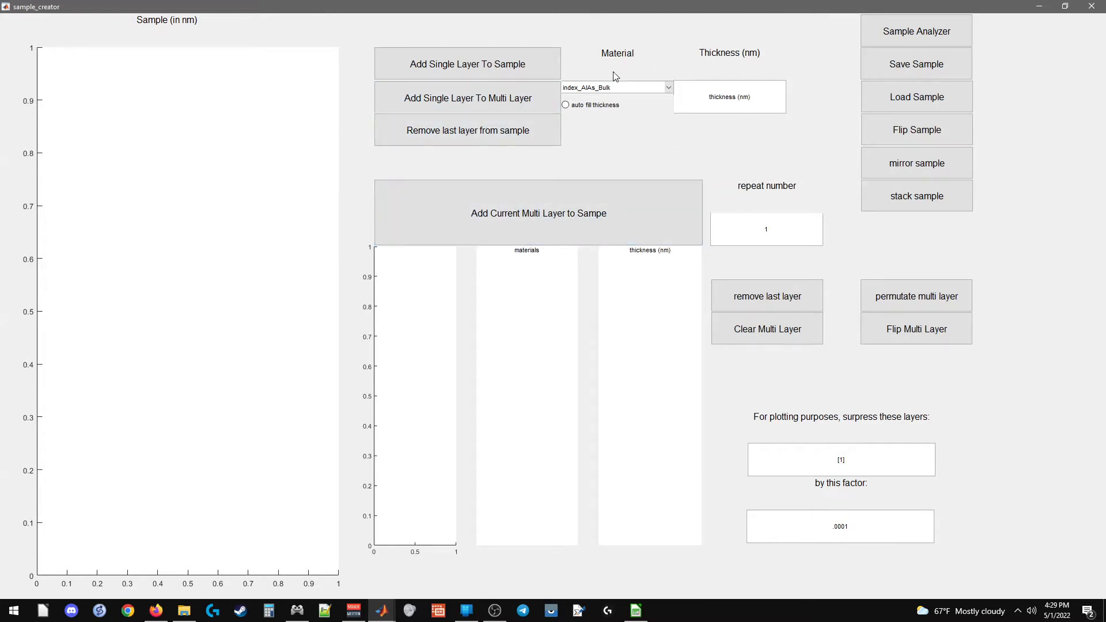
- Add a single index_Si layer with a thickness of 1000000 nm to the empty sample
{"action": "left_click", "coordinate": [589, 89]}
{"action": "scroll", "coordinate": [605, 173], "scroll_direction": "down", "scroll_amount": 5}
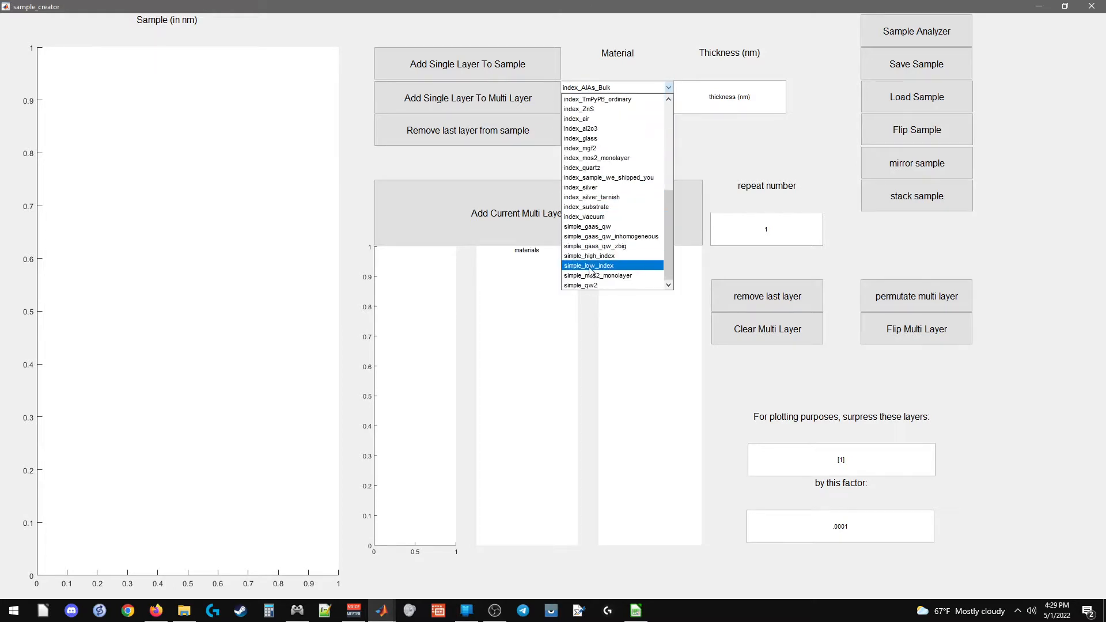
{"action": "scroll", "coordinate": [608, 133], "scroll_direction": "up", "scroll_amount": 3}
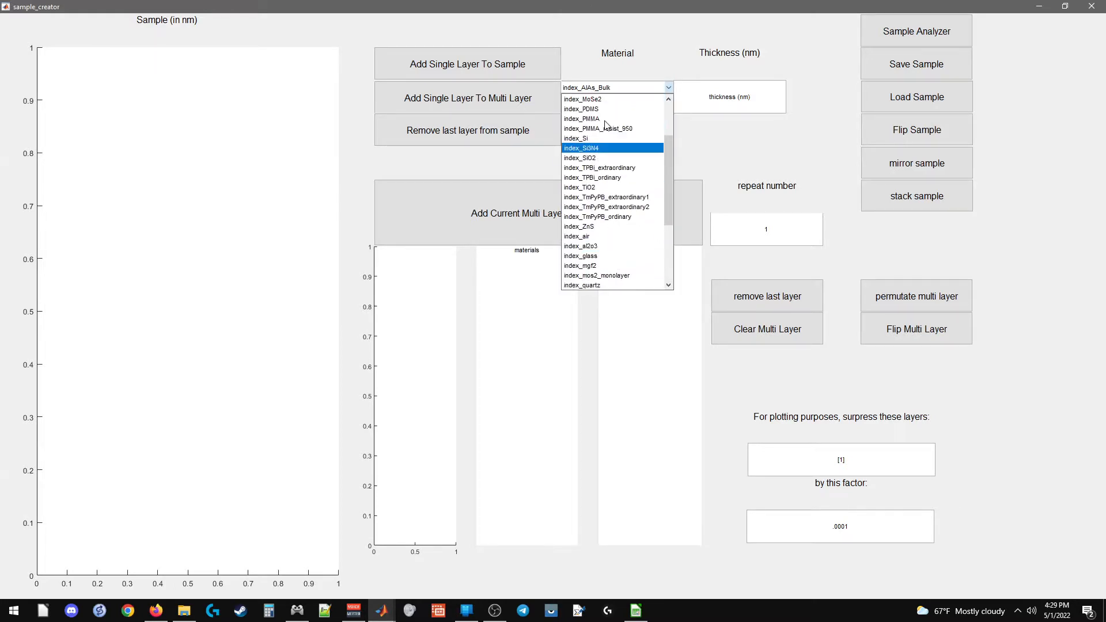
{"action": "left_click", "coordinate": [594, 135]}
{"action": "left_click", "coordinate": [765, 98]}
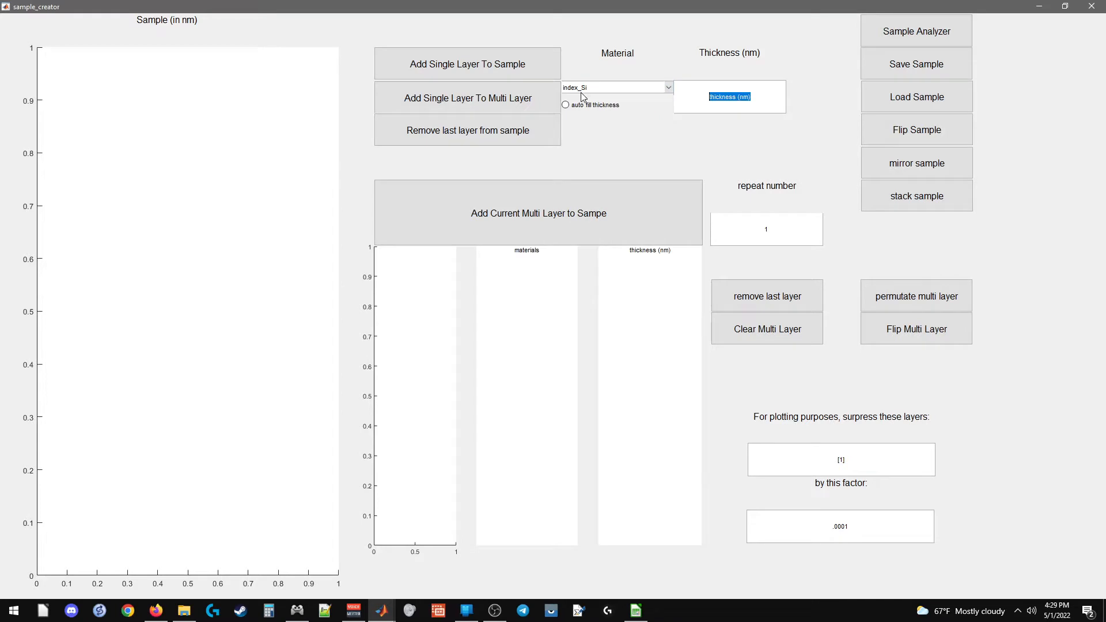
{"action": "type", "text": "1000000"}
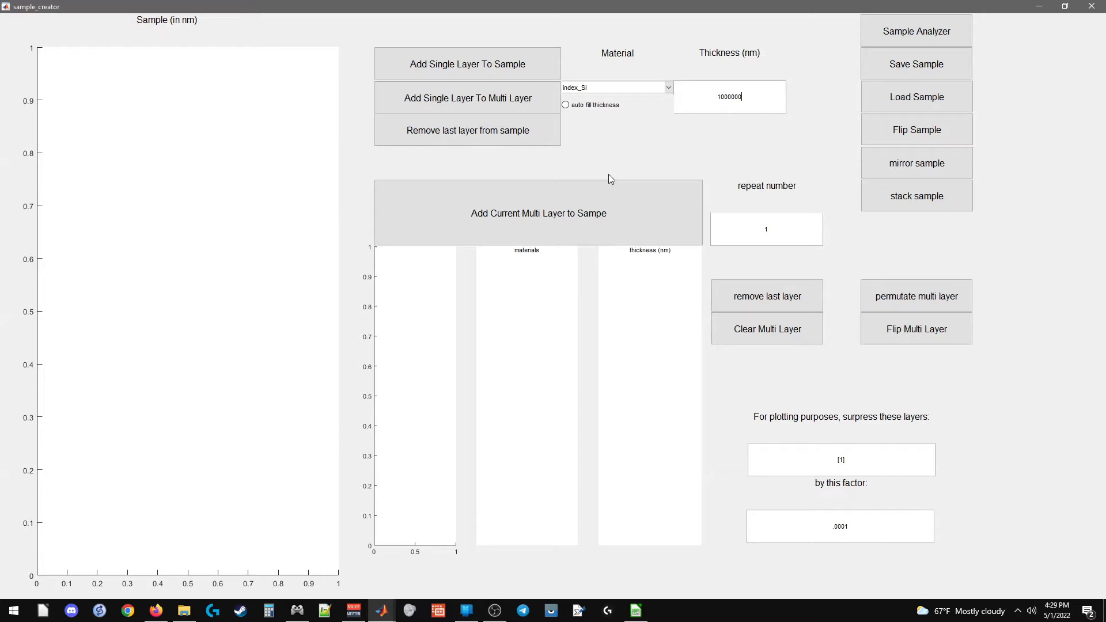
{"action": "left_click", "coordinate": [461, 63]}
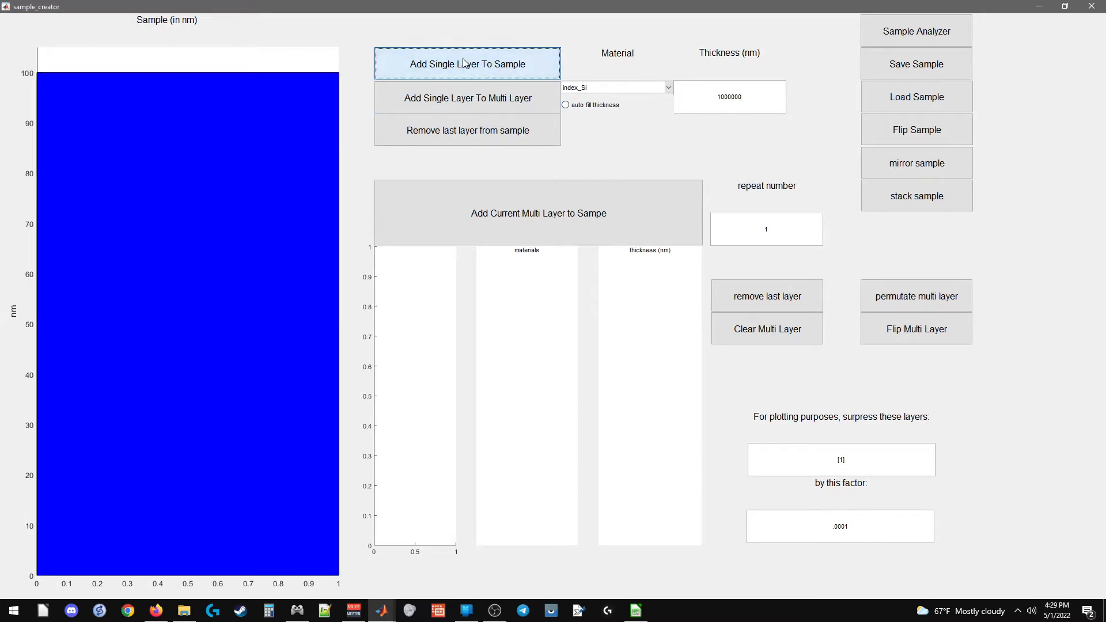
- Add a single 45 nm index_SiO2 layer on top of the silicon layer in the sample
{"action": "left_click", "coordinate": [640, 88]}
{"action": "left_click", "coordinate": [622, 158]}
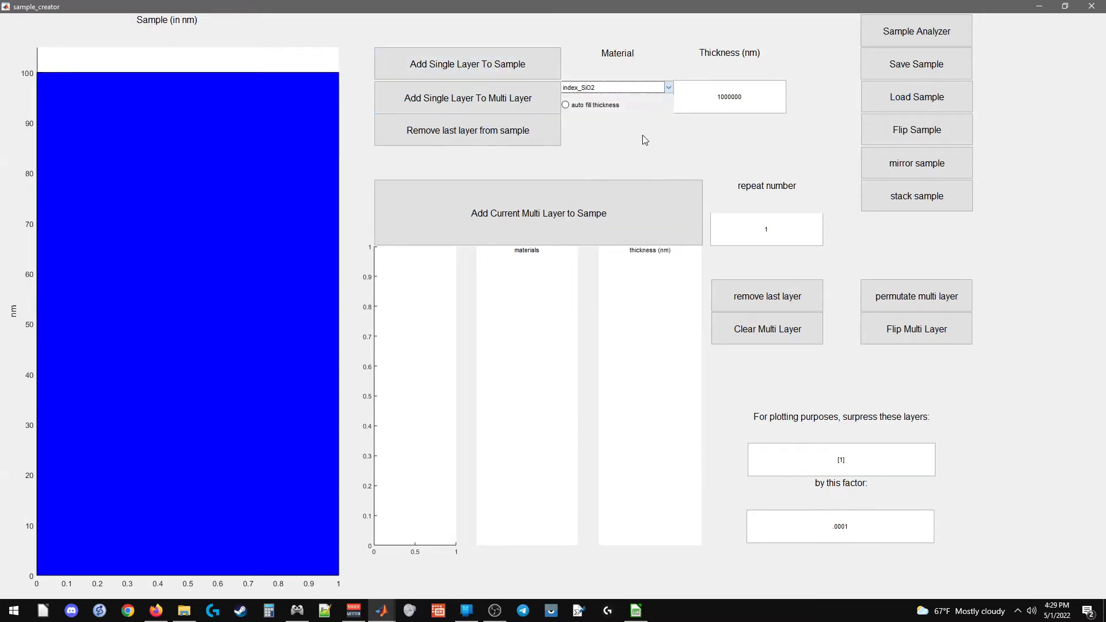
{"action": "double_click", "coordinate": [744, 84]}
{"action": "type", "text": "45"}
{"action": "left_click", "coordinate": [505, 68]}
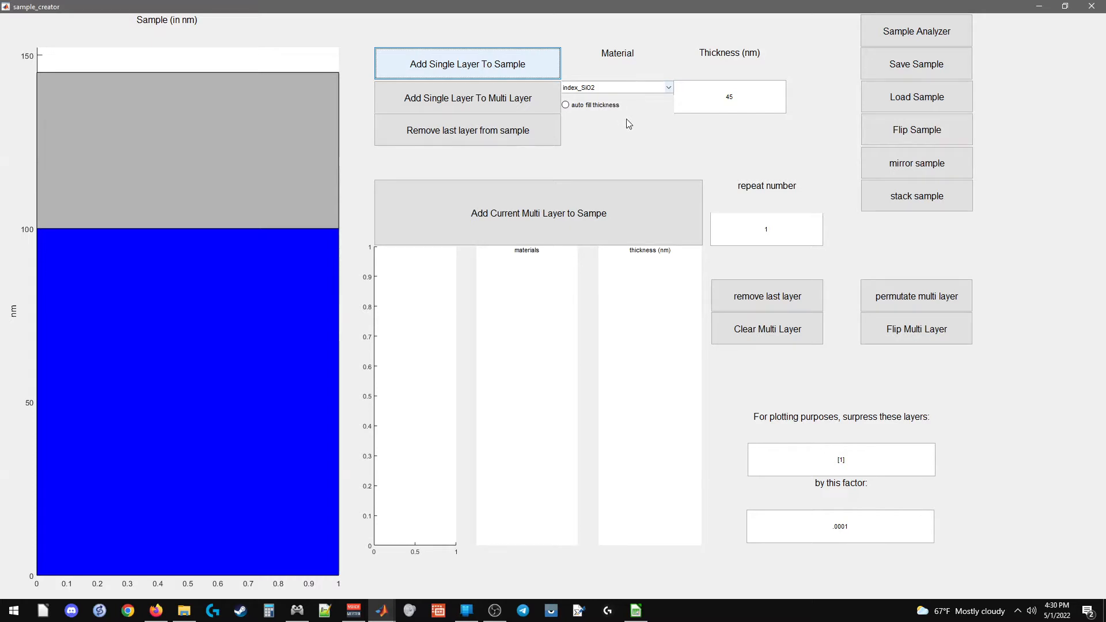
{"action": "left_click", "coordinate": [636, 84]}
{"action": "left_click", "coordinate": [582, 148]}
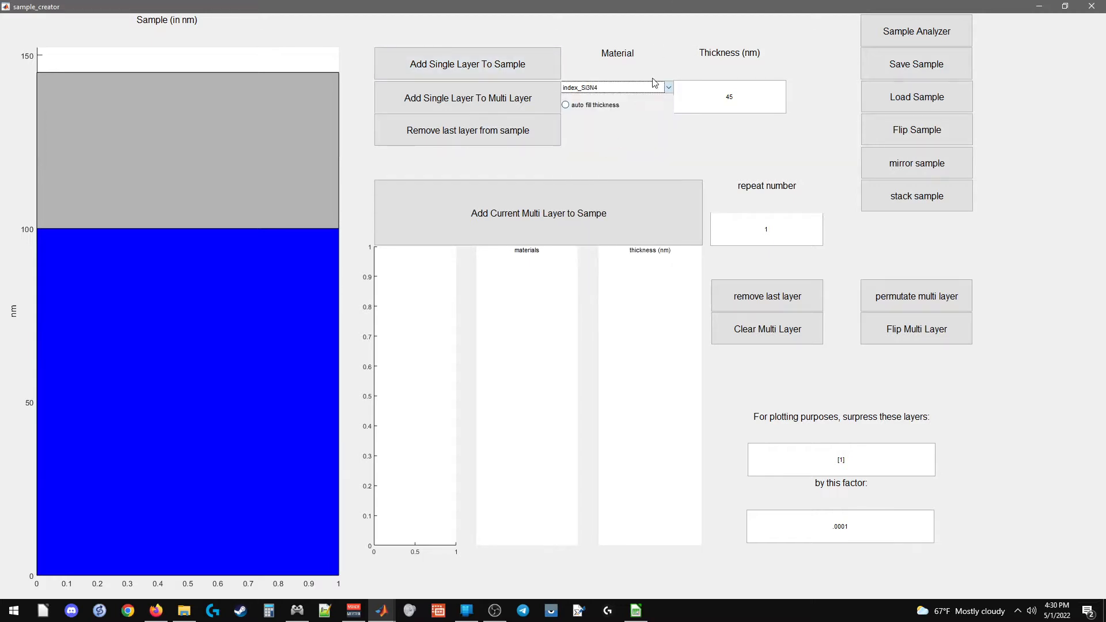
{"action": "left_click", "coordinate": [630, 84]}
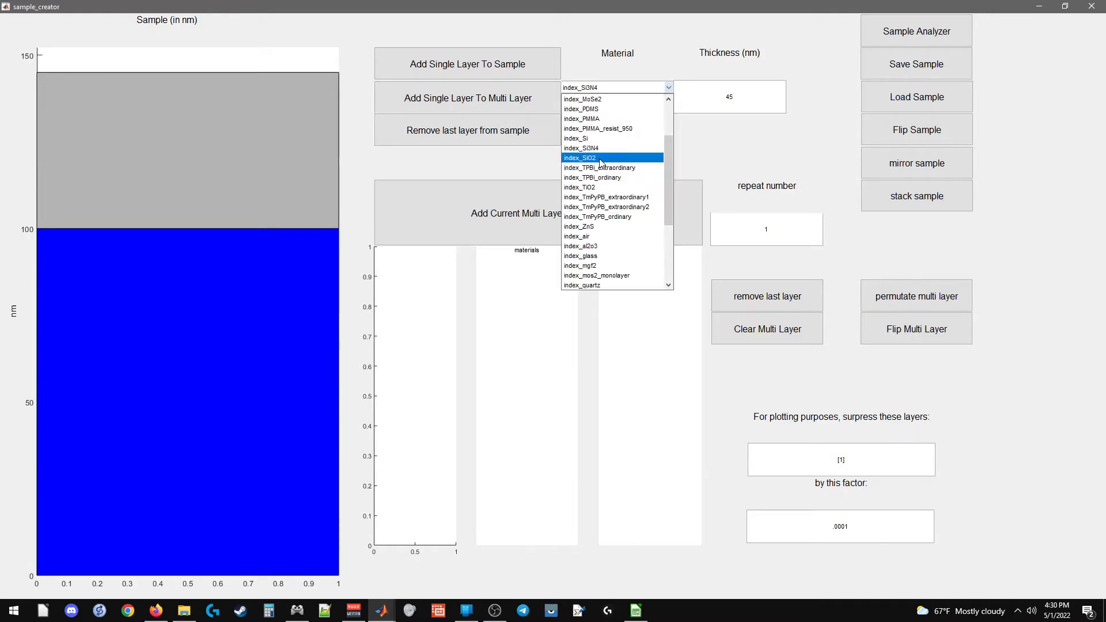
{"action": "left_click", "coordinate": [628, 151]}
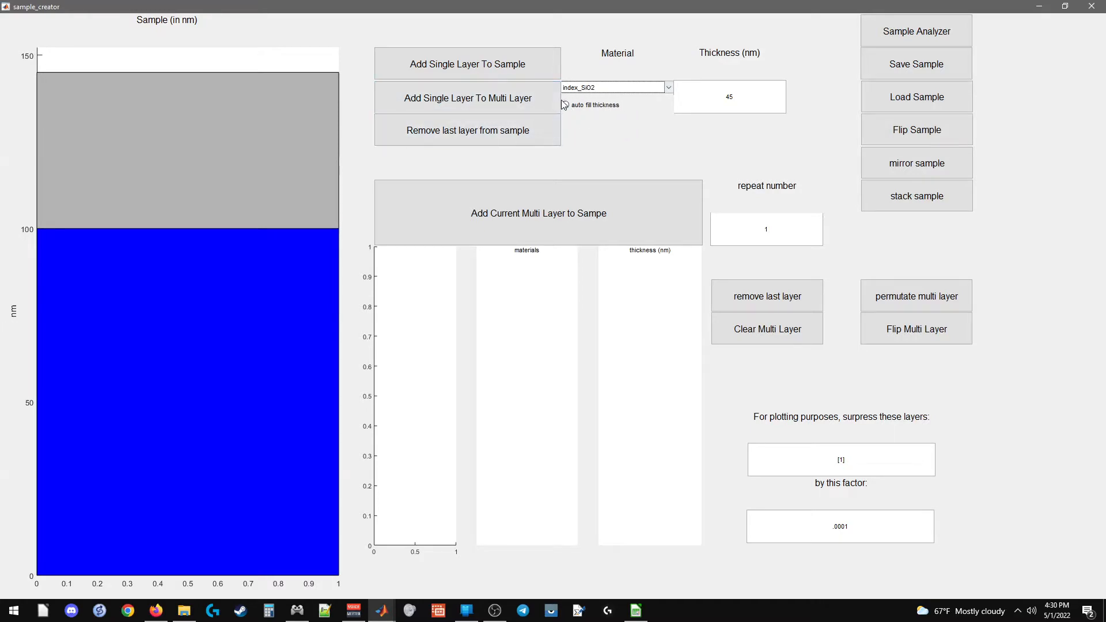
- Turn on auto fill thickness with a 670 nm design wavelength, a design temperature and angle, and .25 wavelengths per slab
{"action": "left_click", "coordinate": [595, 107]}
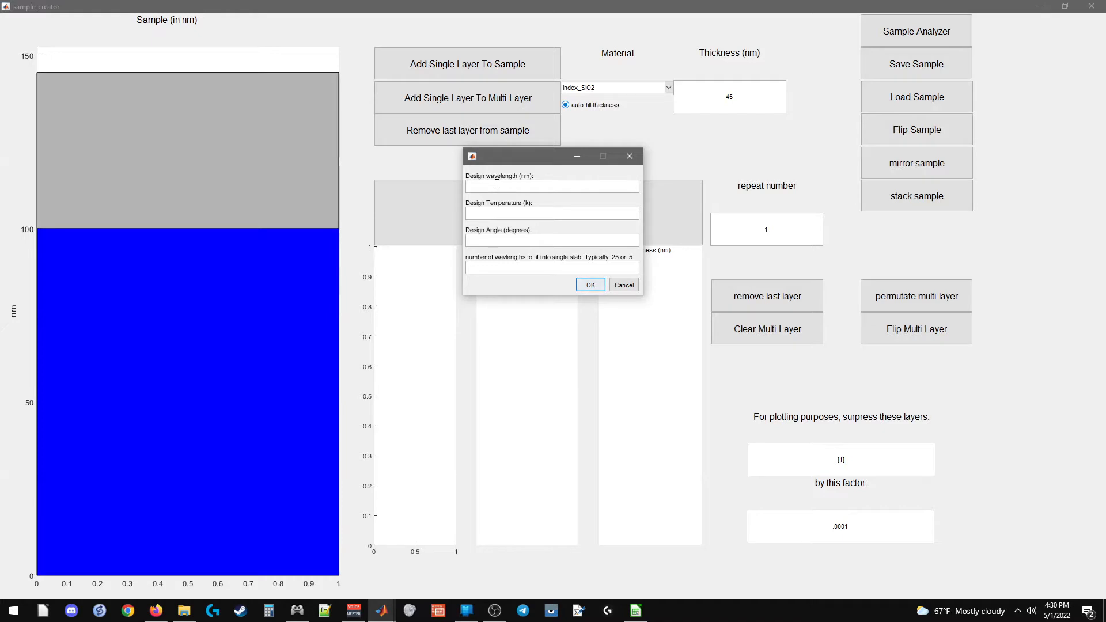
{"action": "type", "text": "670"}
{"action": "left_click", "coordinate": [504, 216]}
{"action": "type", "text": "0"}
{"action": "type", "text": ".25"}
{"action": "left_click_drag", "start_coordinate": [497, 268], "coordinate": [465, 267]}
{"action": "left_click_drag", "start_coordinate": [488, 188], "coordinate": [468, 186]}
{"action": "left_click", "coordinate": [492, 215]}
{"action": "key", "text": "Tab"}
{"action": "left_click", "coordinate": [589, 285]}
{"action": "left_click", "coordinate": [739, 95]}
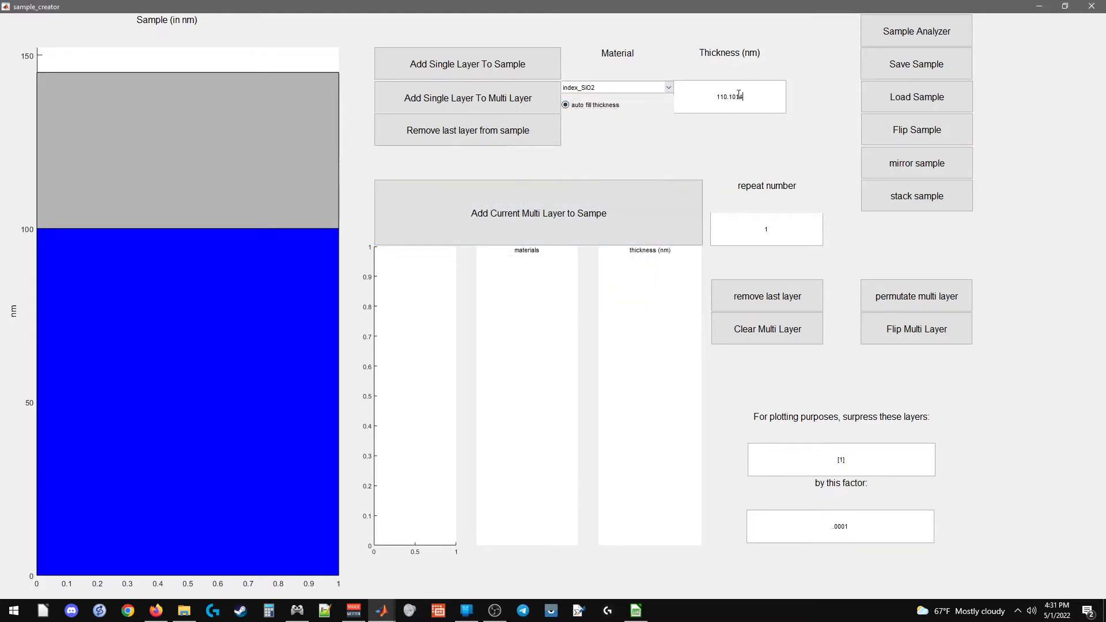
{"action": "left_click_drag", "start_coordinate": [739, 94], "coordinate": [772, 96]}
{"action": "left_click", "coordinate": [760, 96]}
- Add an index_Si3N4 layer and an index_SiO2 layer above it to the multi layer, both with auto-filled thicknesses
{"action": "left_click", "coordinate": [623, 89]}
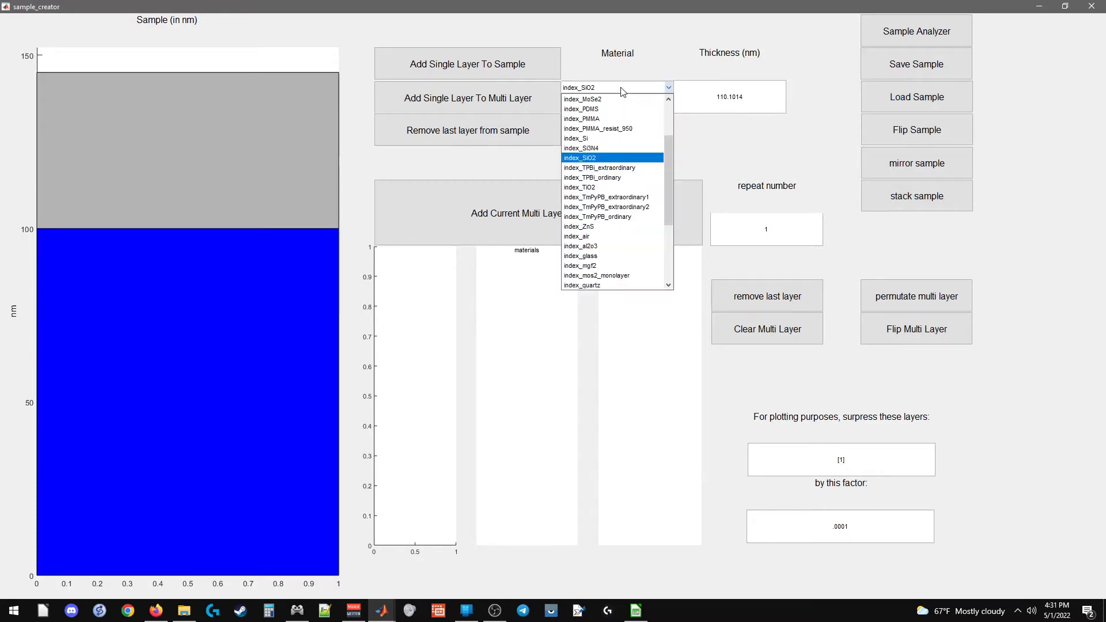
{"action": "left_click", "coordinate": [594, 148]}
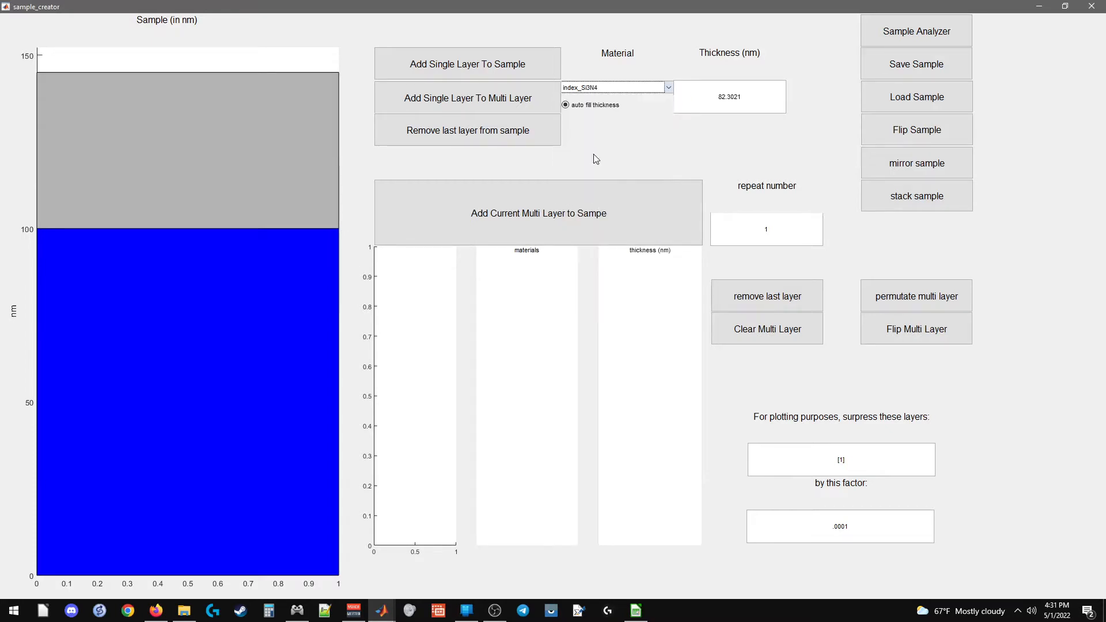
{"action": "left_click", "coordinate": [468, 95]}
{"action": "left_click", "coordinate": [627, 89]}
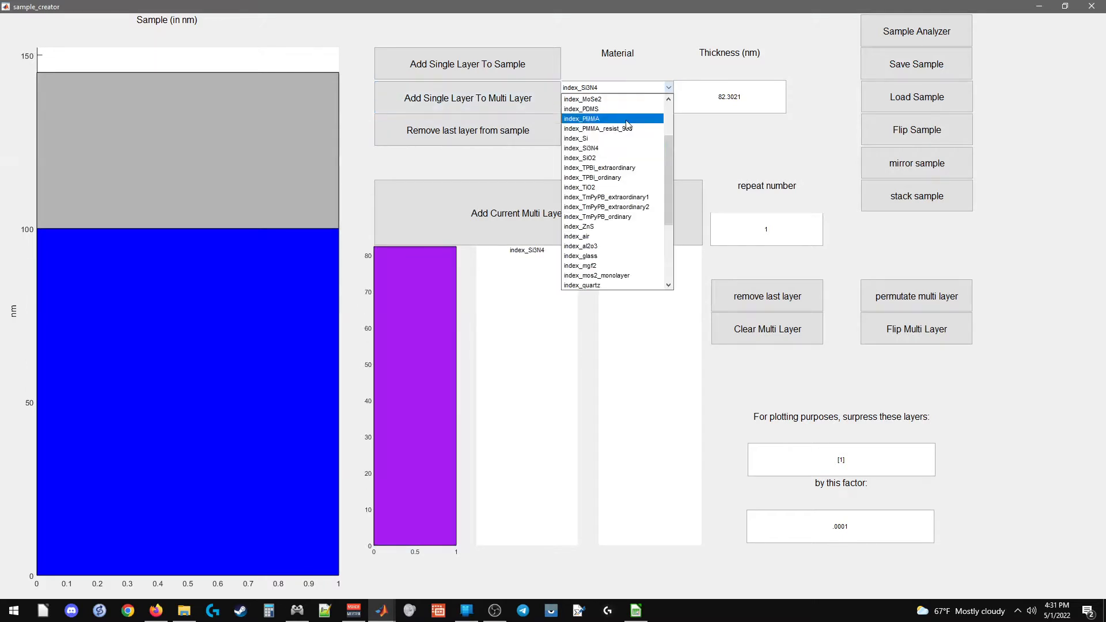
{"action": "left_click", "coordinate": [593, 158]}
{"action": "left_click", "coordinate": [447, 99]}
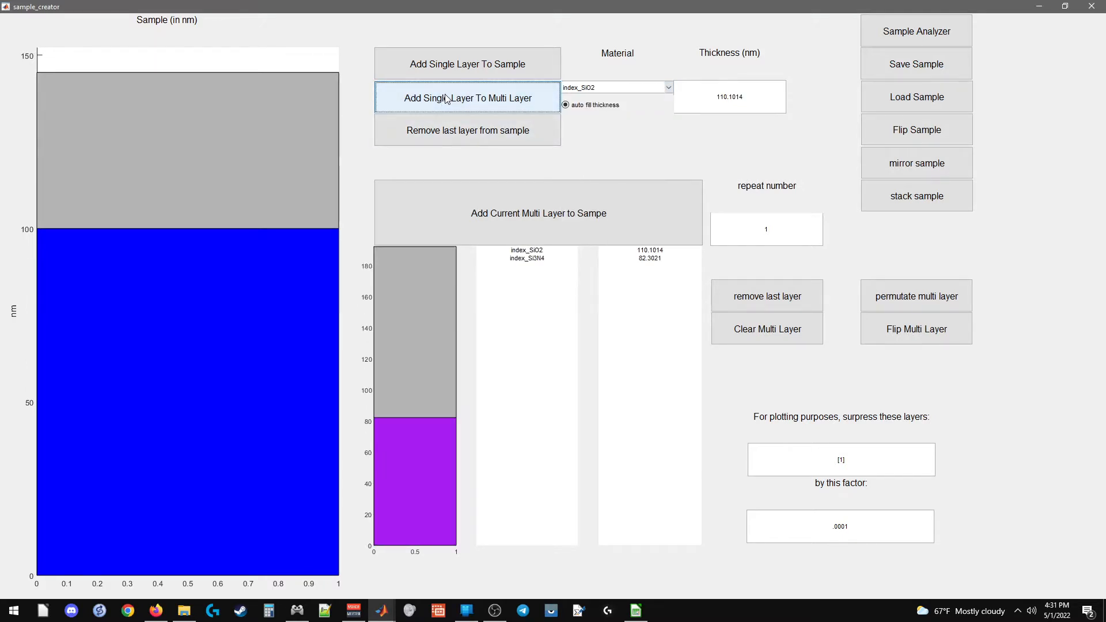
- Set the repeat number to 10 and add the current multi layer to the sample
{"action": "left_click", "coordinate": [750, 228]}
{"action": "type", "text": "0"}
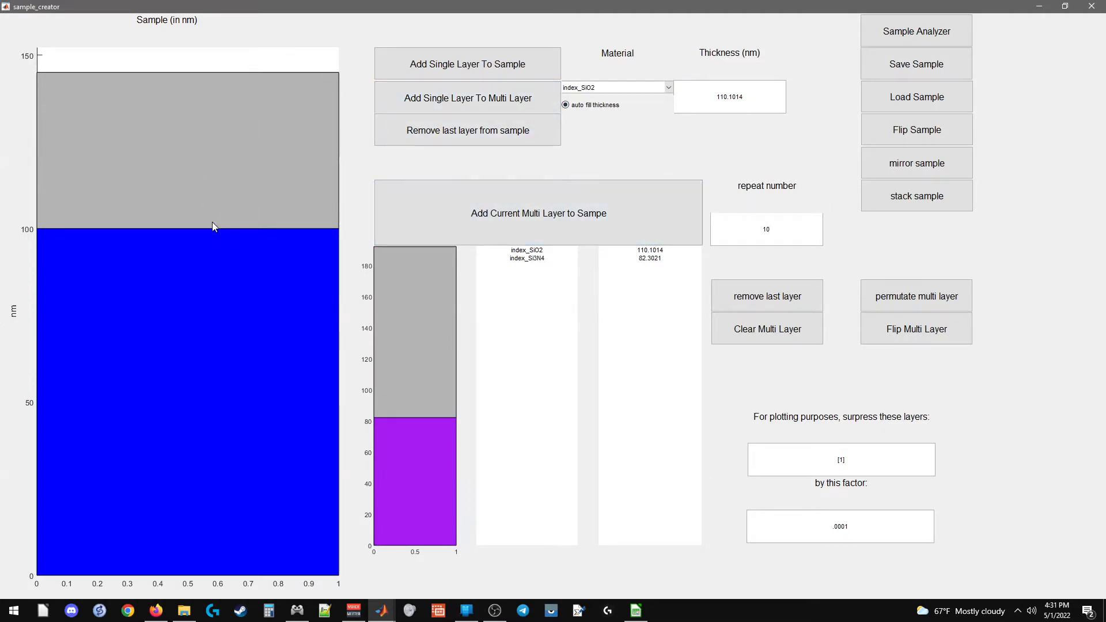
{"action": "left_click", "coordinate": [535, 191]}
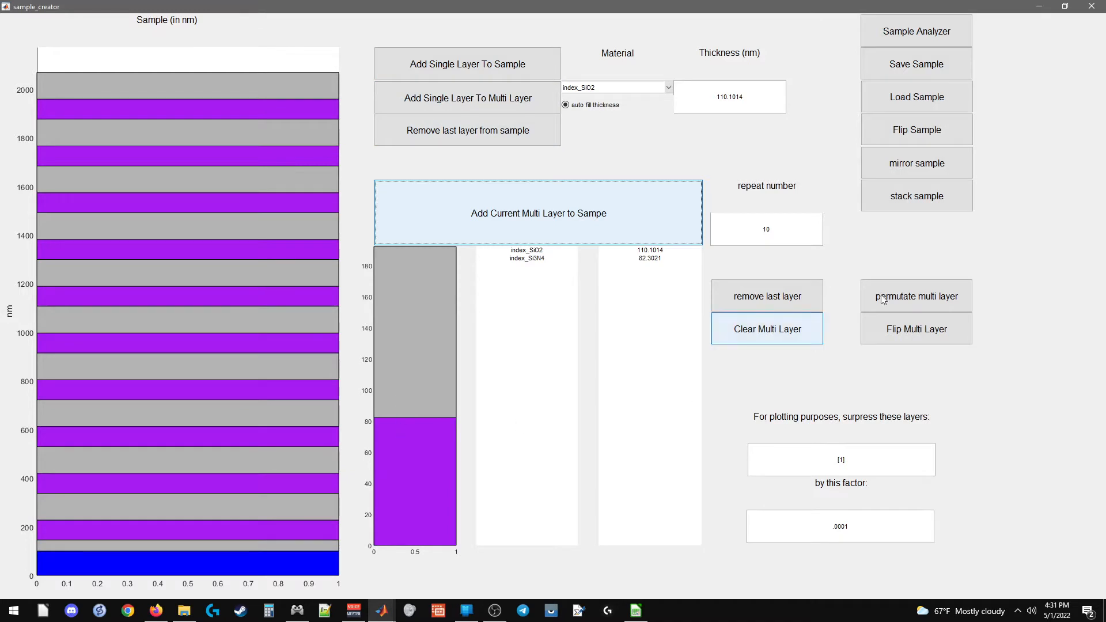
- Flip the multi layer, and add a single 1 nm simple_mos2_monolayer layer to the sample rather than to the multi layer
{"action": "left_click", "coordinate": [912, 336]}
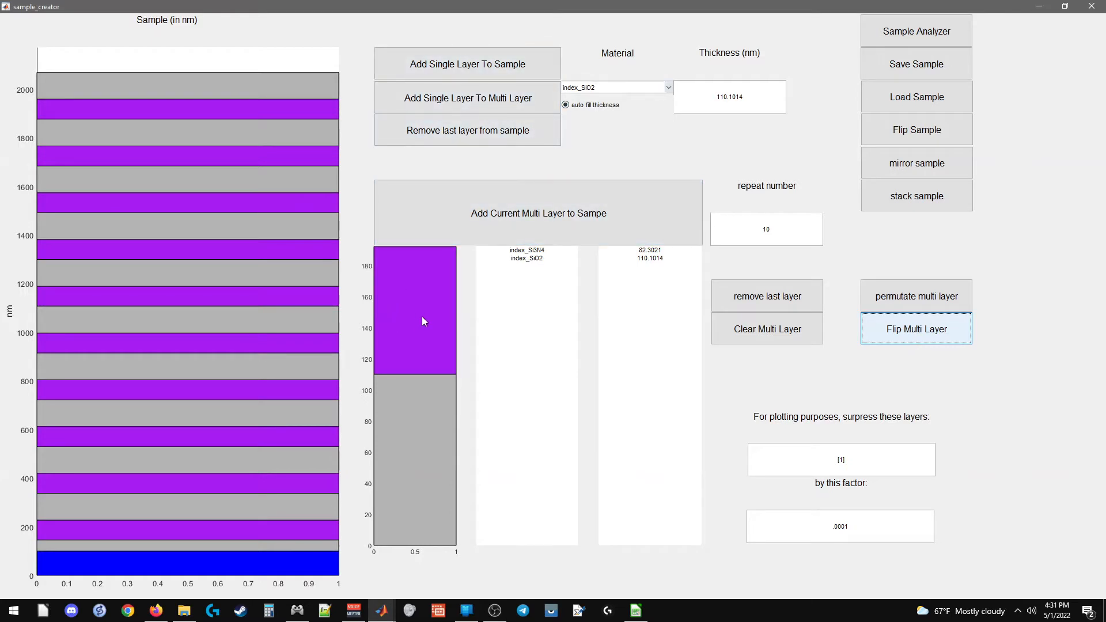
{"action": "left_click", "coordinate": [652, 87]}
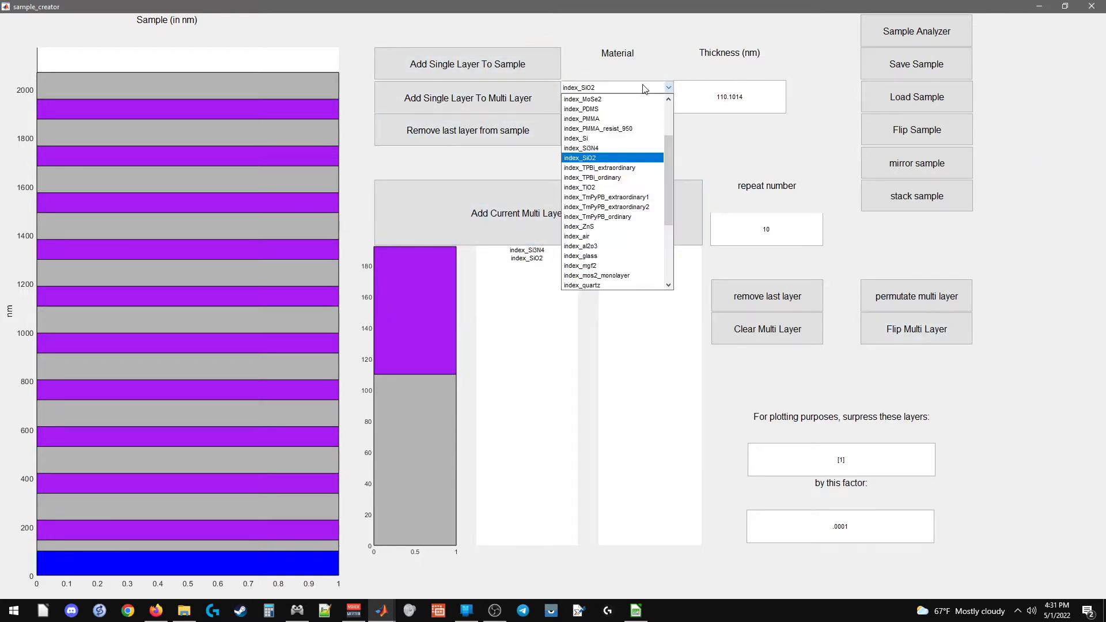
{"action": "scroll", "coordinate": [625, 193], "scroll_direction": "down", "scroll_amount": 4}
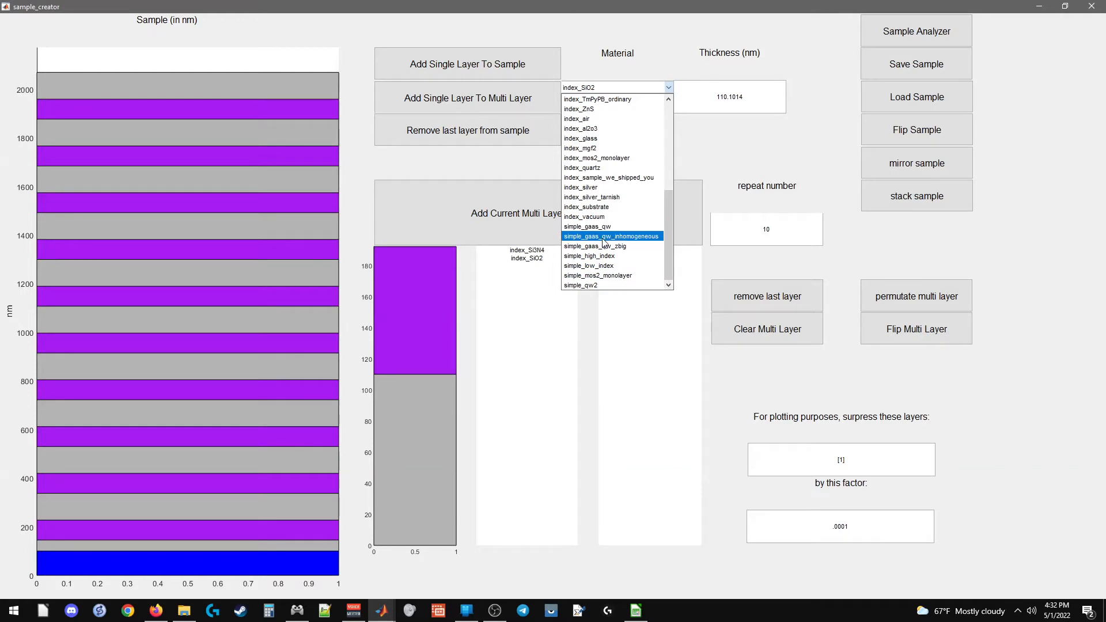
{"action": "left_click", "coordinate": [612, 275]}
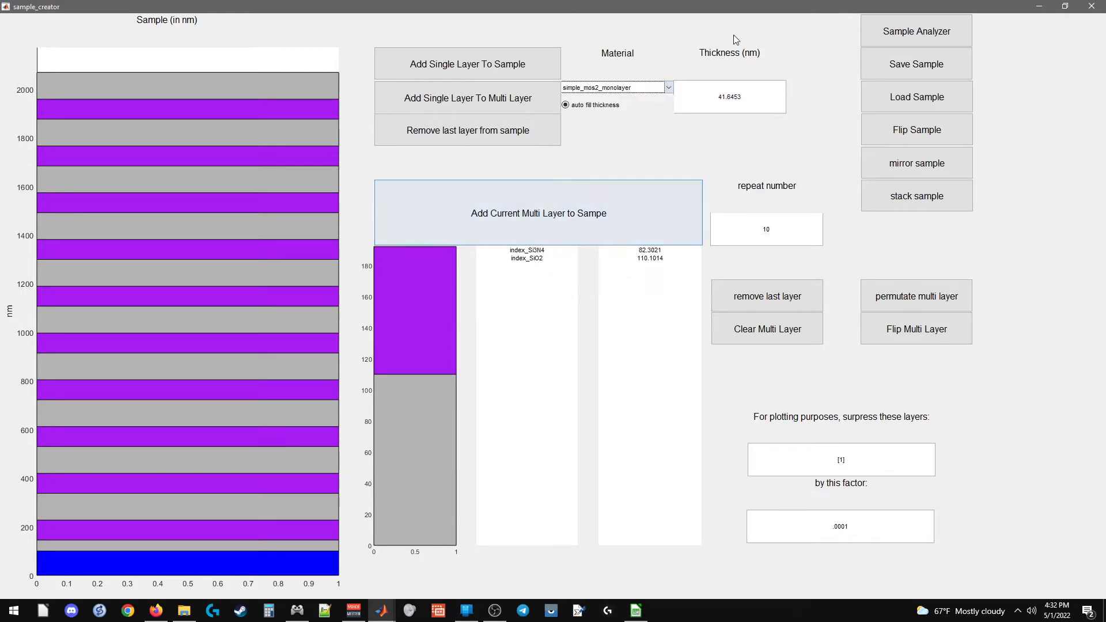
{"action": "key", "text": "Tab"}
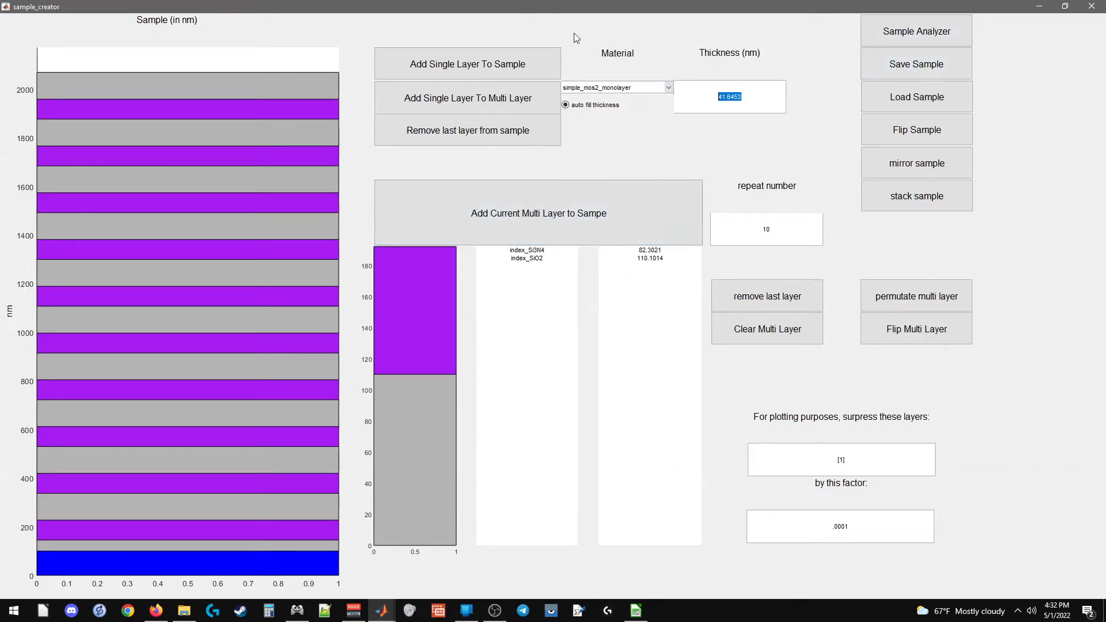
{"action": "left_click", "coordinate": [707, 107]}
{"action": "double_click", "coordinate": [712, 85]}
{"action": "type", "text": ".5"}
{"action": "left_click_drag", "start_coordinate": [749, 93], "coordinate": [699, 60]}
{"action": "type", "text": "1"}
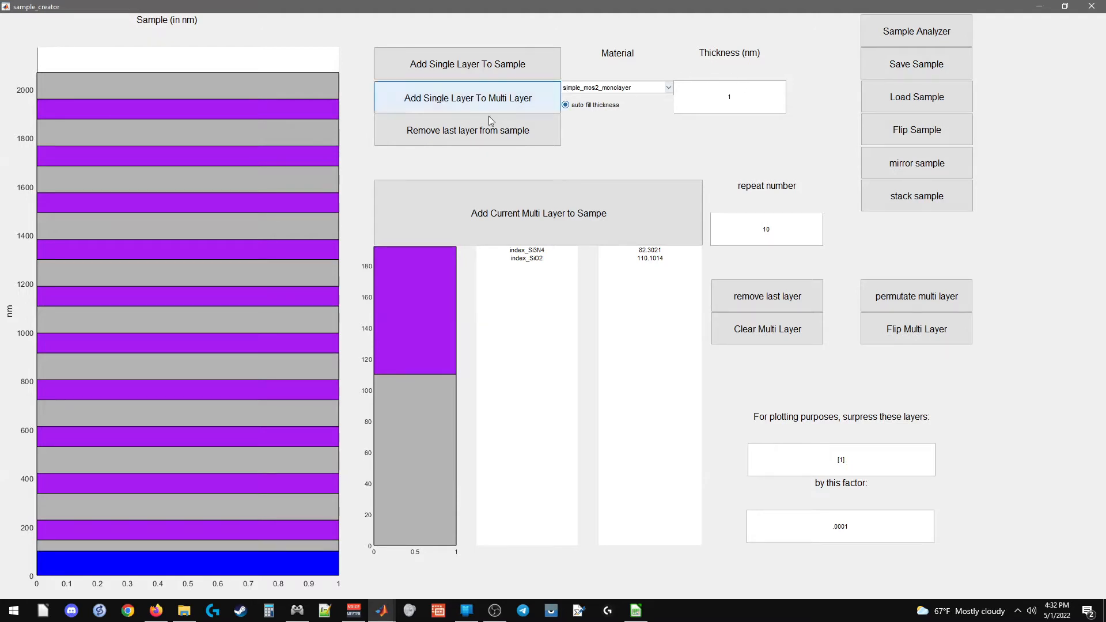
{"action": "left_click", "coordinate": [476, 94]}
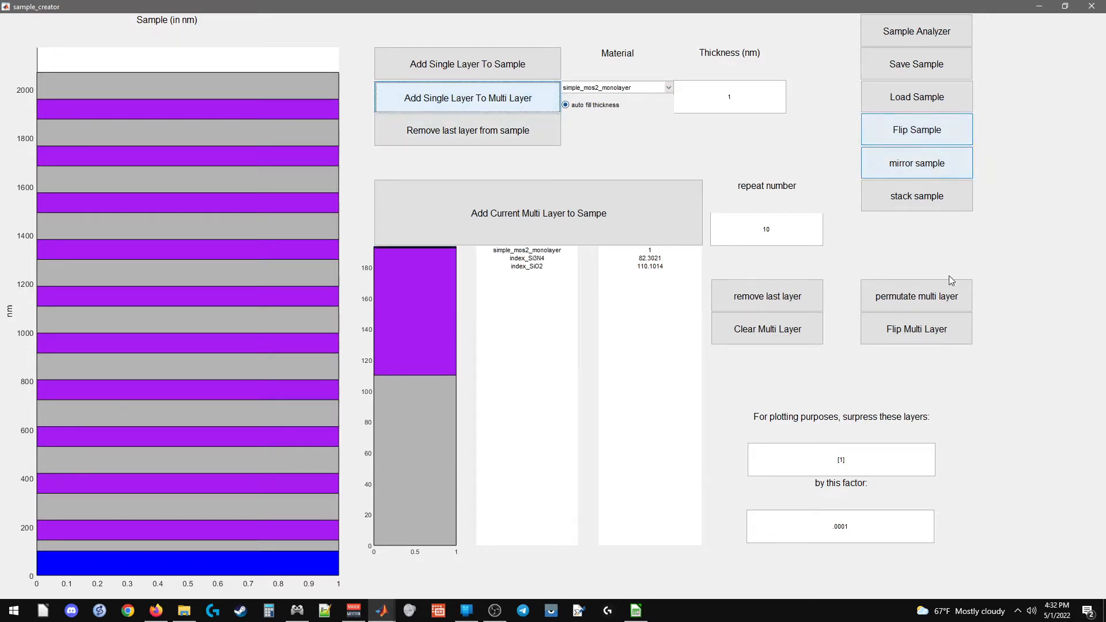
{"action": "left_click", "coordinate": [765, 298]}
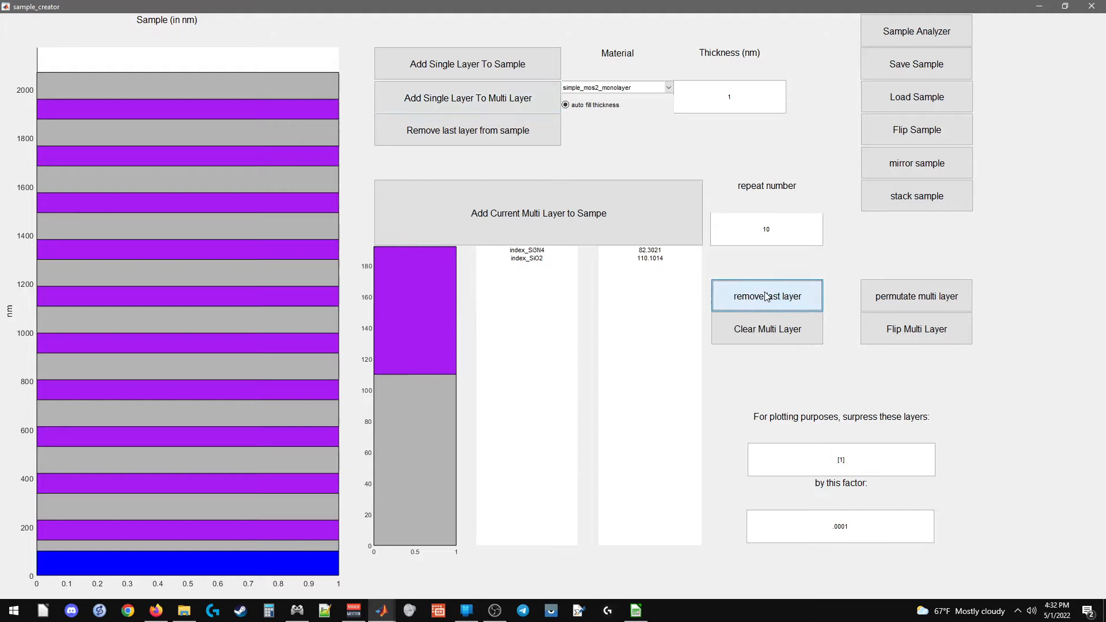
{"action": "left_click", "coordinate": [464, 68]}
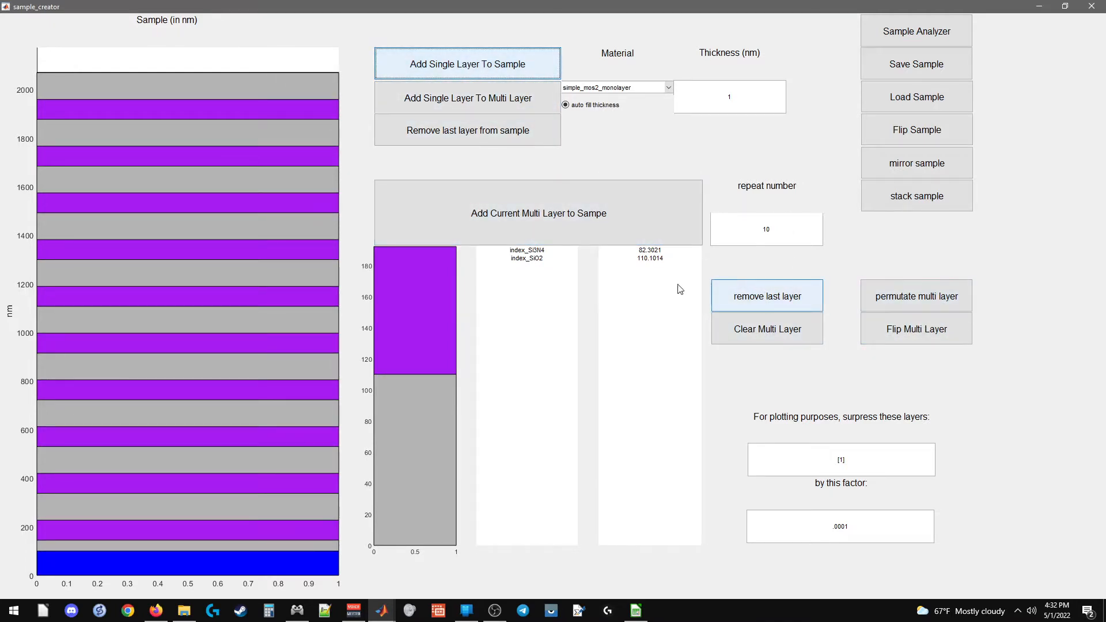
- Add the flipped multi layer to the sample, save the sample as mos2_microcavity and close the sample creator
{"action": "left_click", "coordinate": [539, 216]}
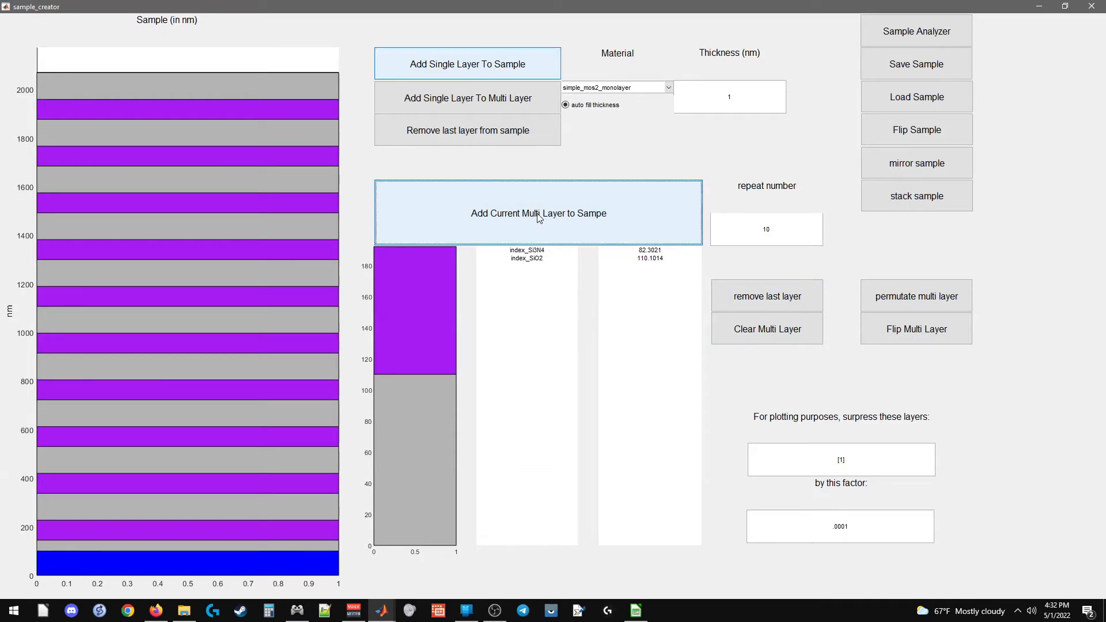
{"action": "left_click", "coordinate": [900, 79]}
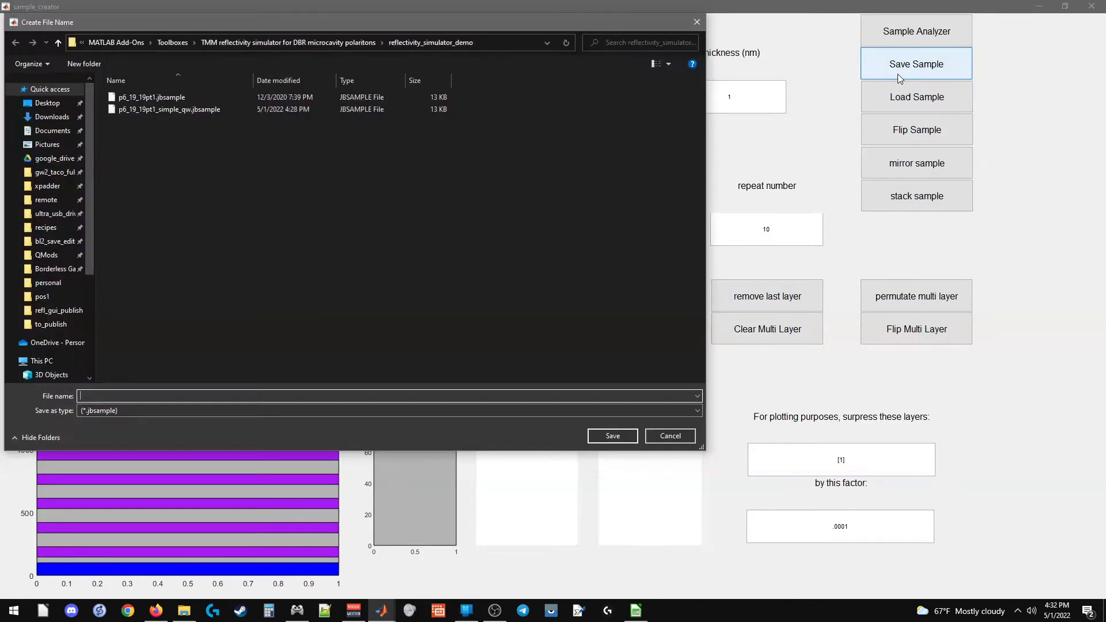
{"action": "type", "text": "mos2_microcavity"}
{"action": "key", "text": "Return"}
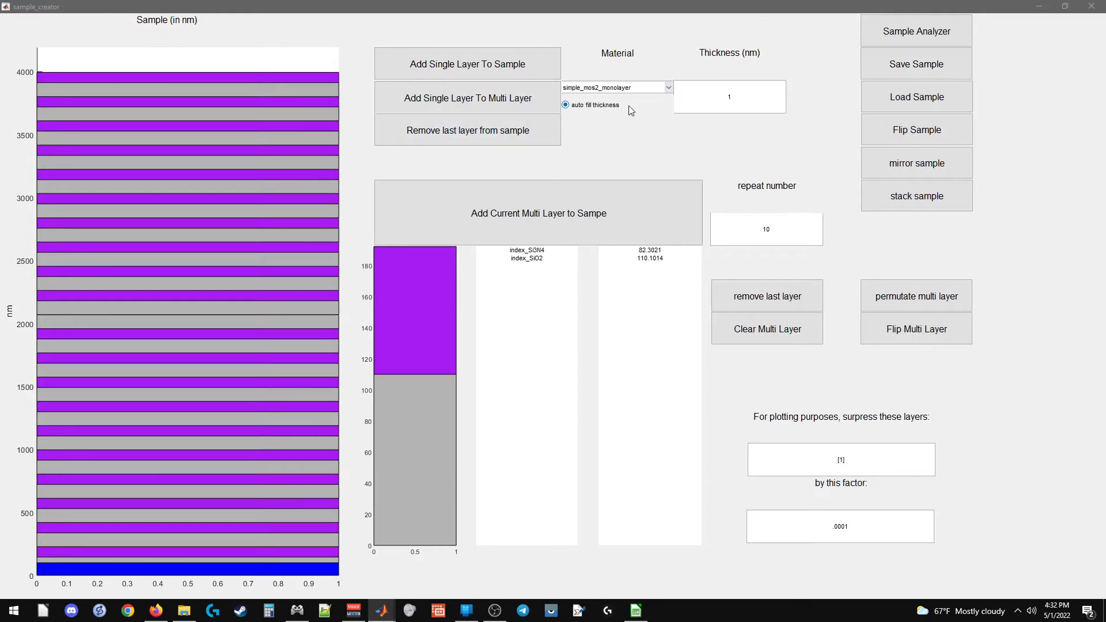
{"action": "left_click", "coordinate": [1090, 7]}
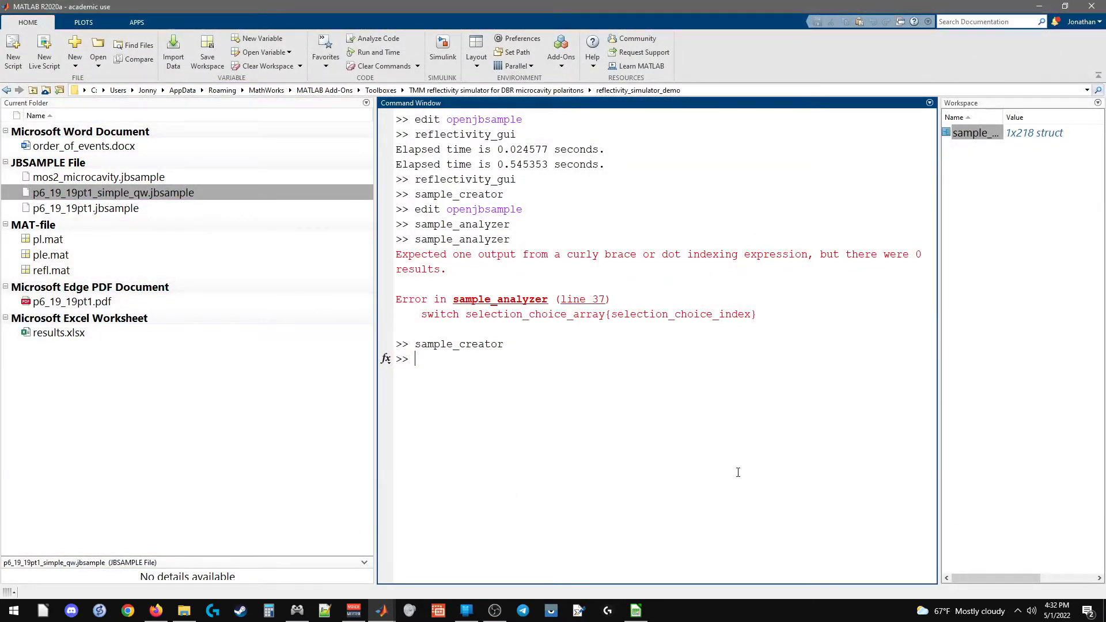
{"action": "type", "text": "ref"}
{"action": "key", "text": "Up"}
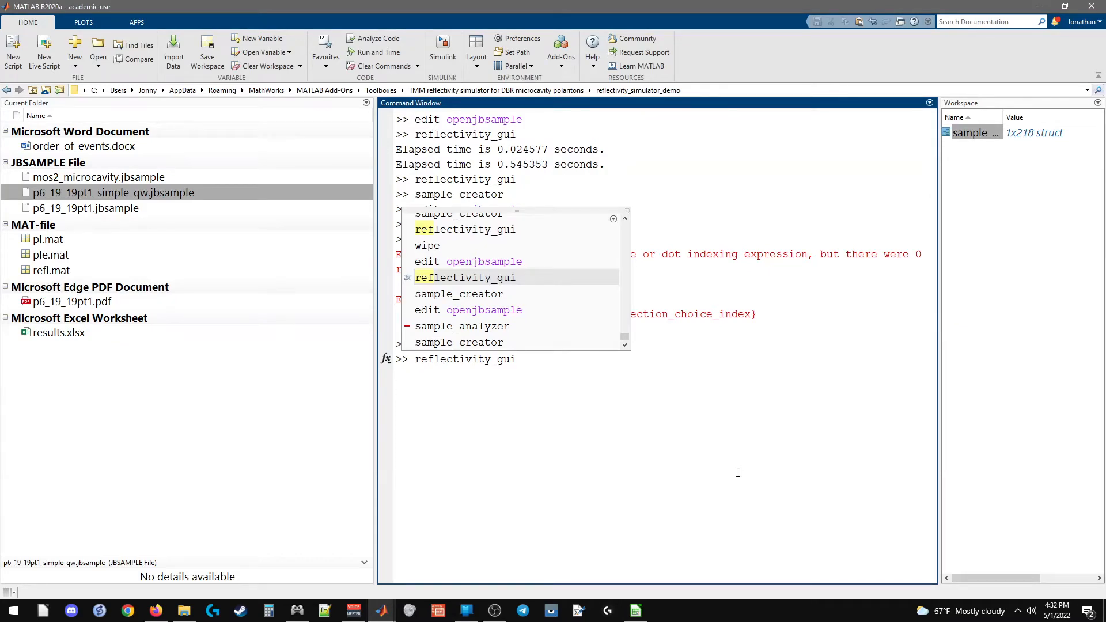
{"action": "key", "text": "Return"}
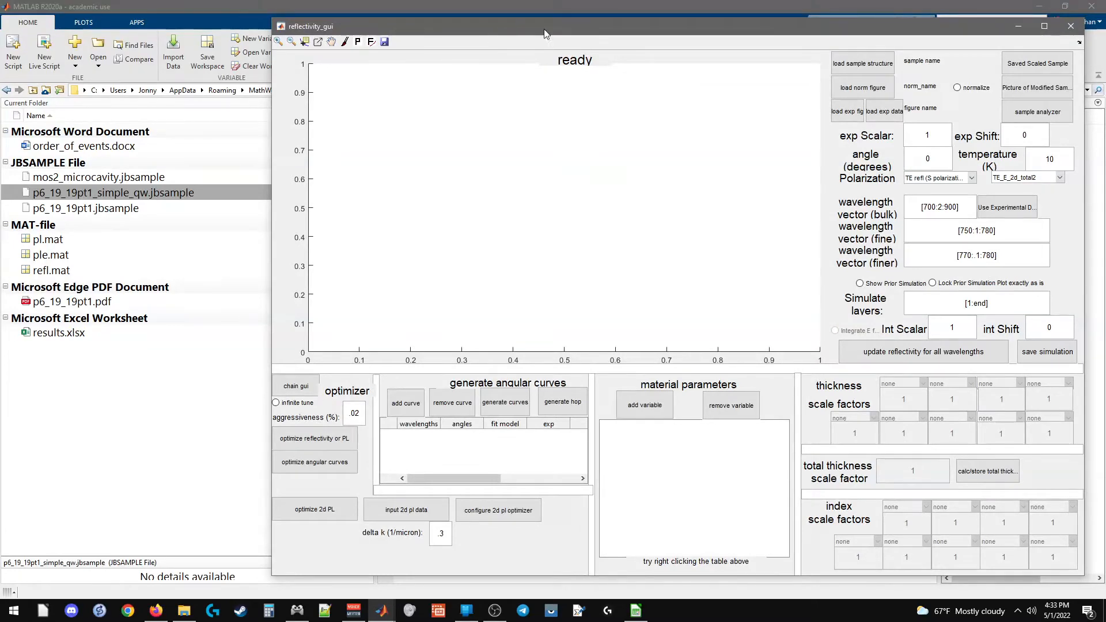
{"action": "left_click", "coordinate": [1070, 28]}
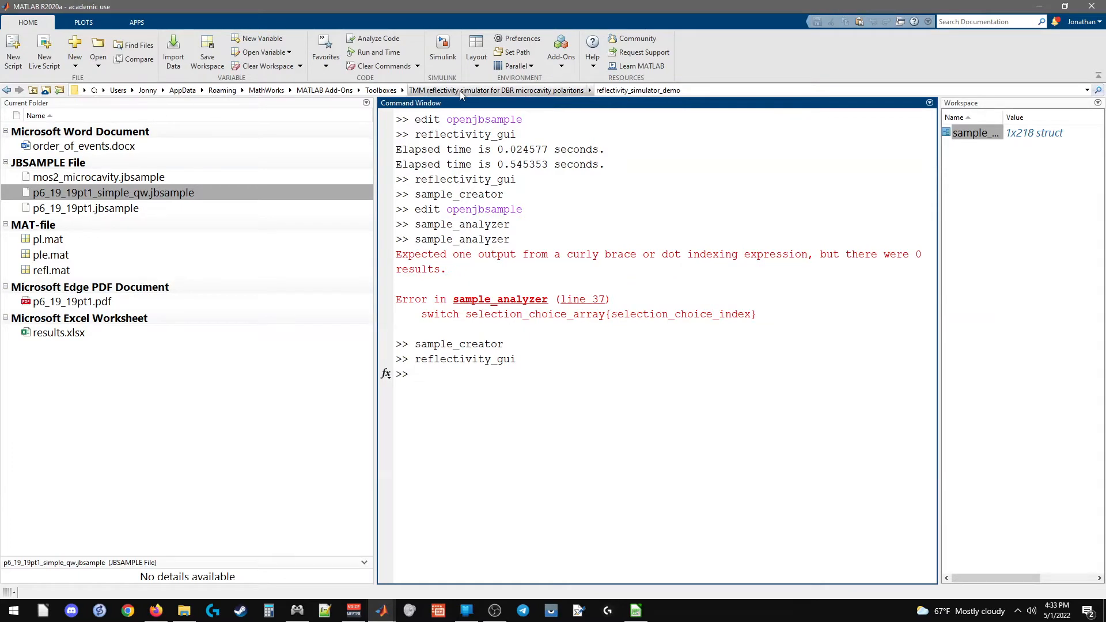
- Move the current folder out of the demo and toolbox folders up to the C: drive root
{"action": "left_click", "coordinate": [562, 91]}
{"action": "left_click", "coordinate": [63, 193]}
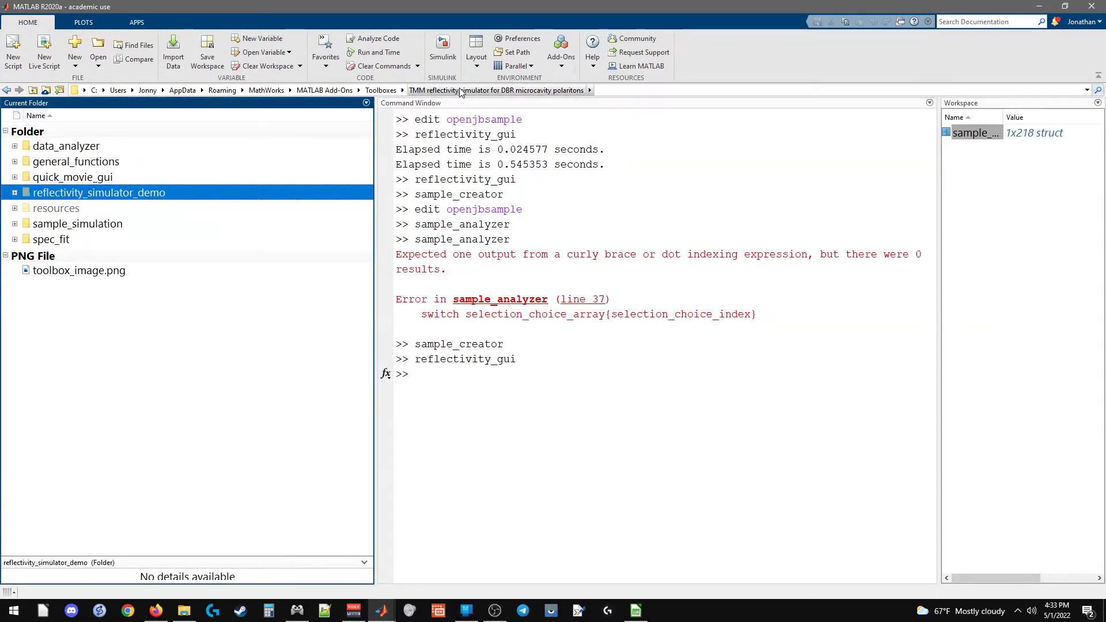
{"action": "left_click", "coordinate": [93, 90]}
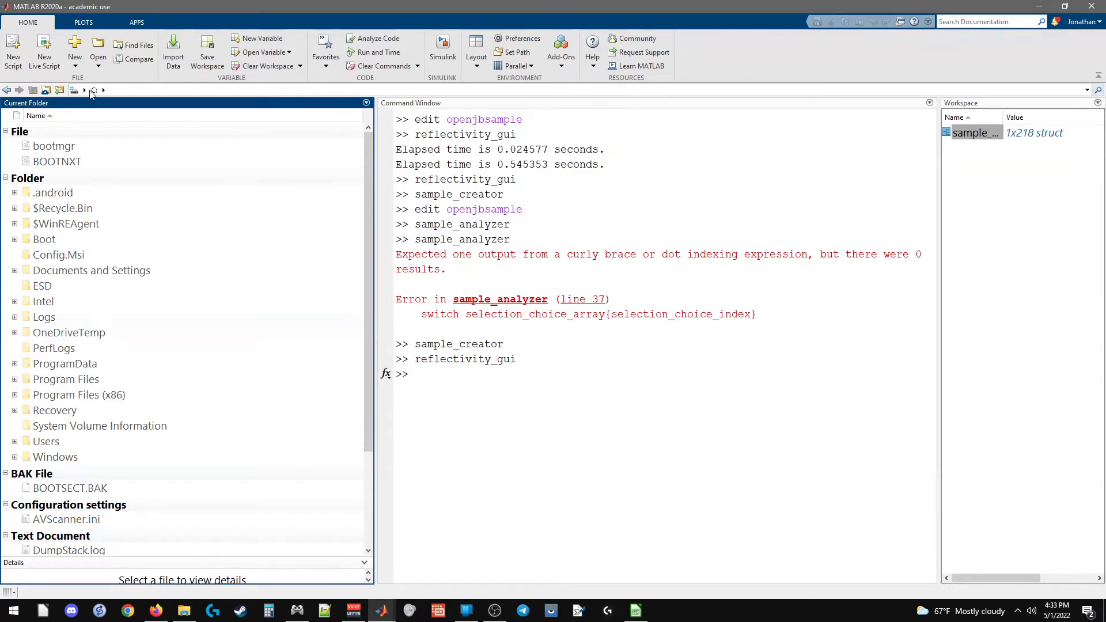
- Open the TMM reflectivity simulator toolbox's folder through the Add-On Manager and enter its reflectivity_simulator_demo subfolder
{"action": "left_click", "coordinate": [563, 65]}
{"action": "left_click", "coordinate": [596, 102]}
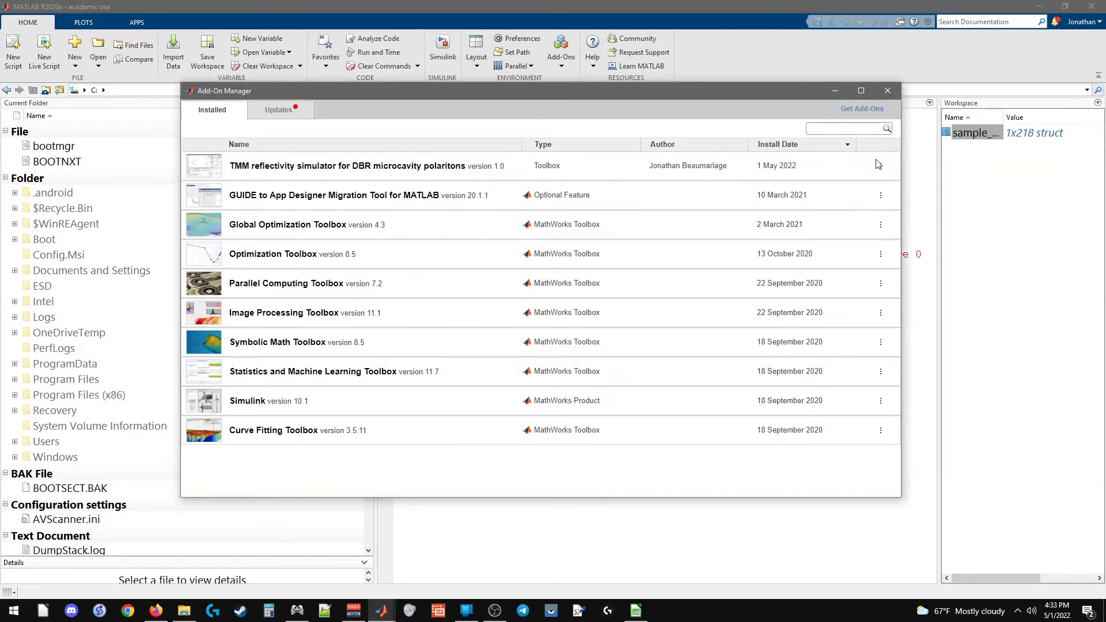
{"action": "left_click", "coordinate": [880, 166]}
{"action": "left_click", "coordinate": [842, 180]}
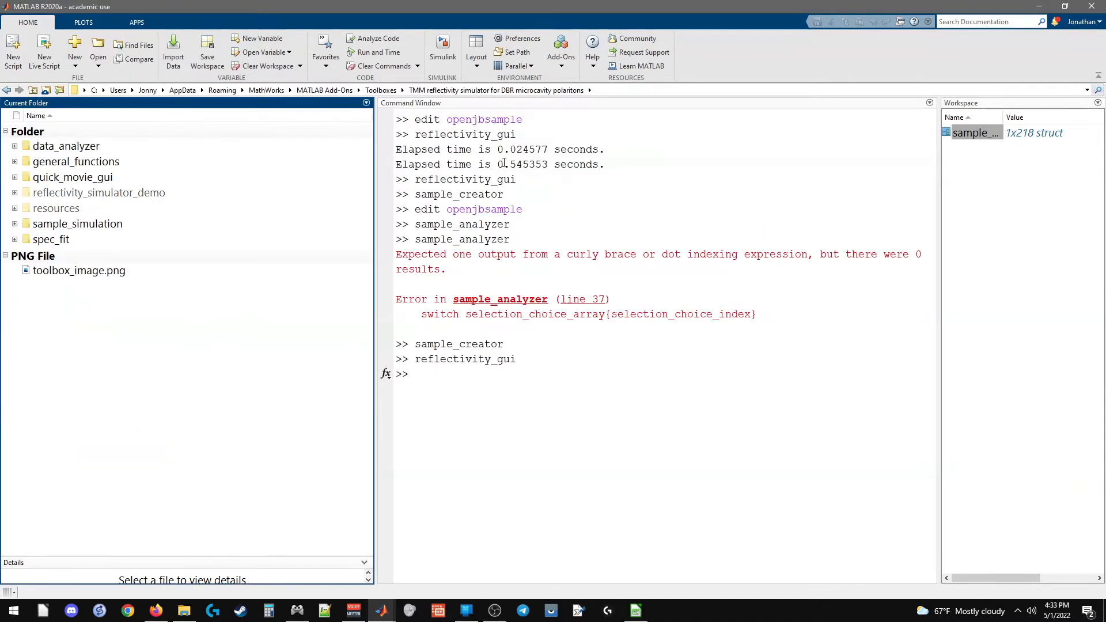
{"action": "double_click", "coordinate": [90, 198]}
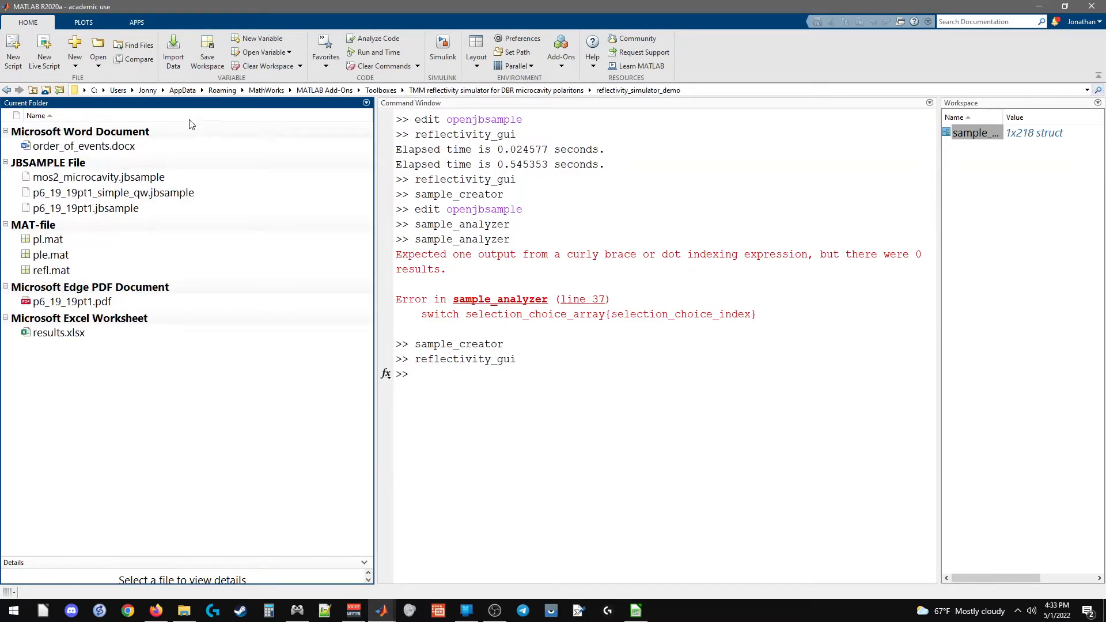
- Launch reflectivity_gui, load the sample structure mos2_microcavity.jbsample and maximize the window
{"action": "left_click", "coordinate": [613, 529]}
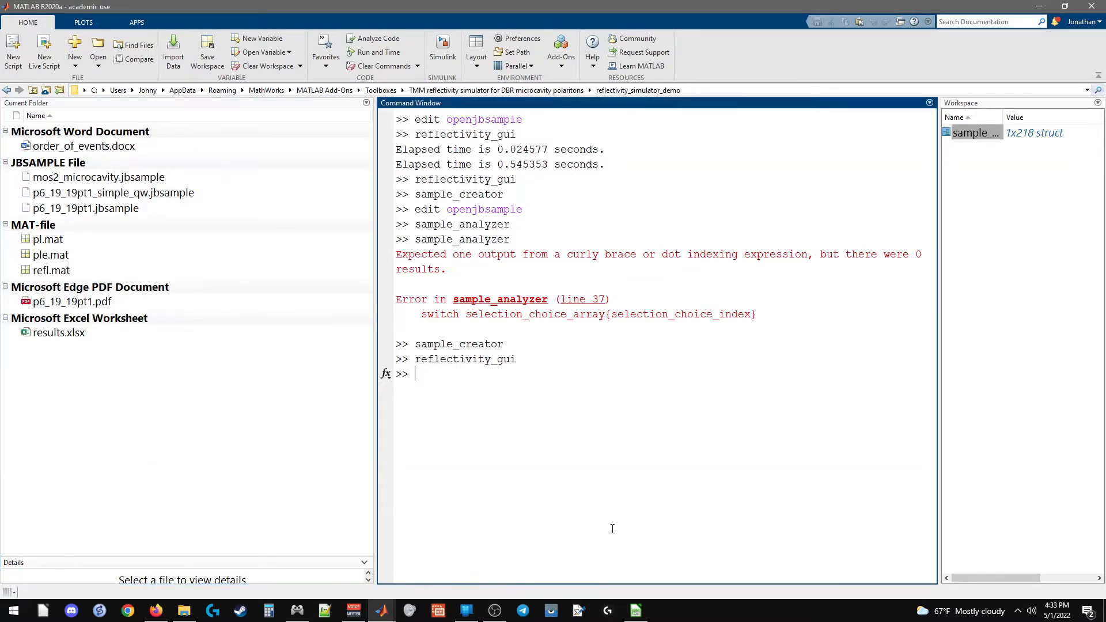
{"action": "key", "text": "Up"}
{"action": "key", "text": "Return"}
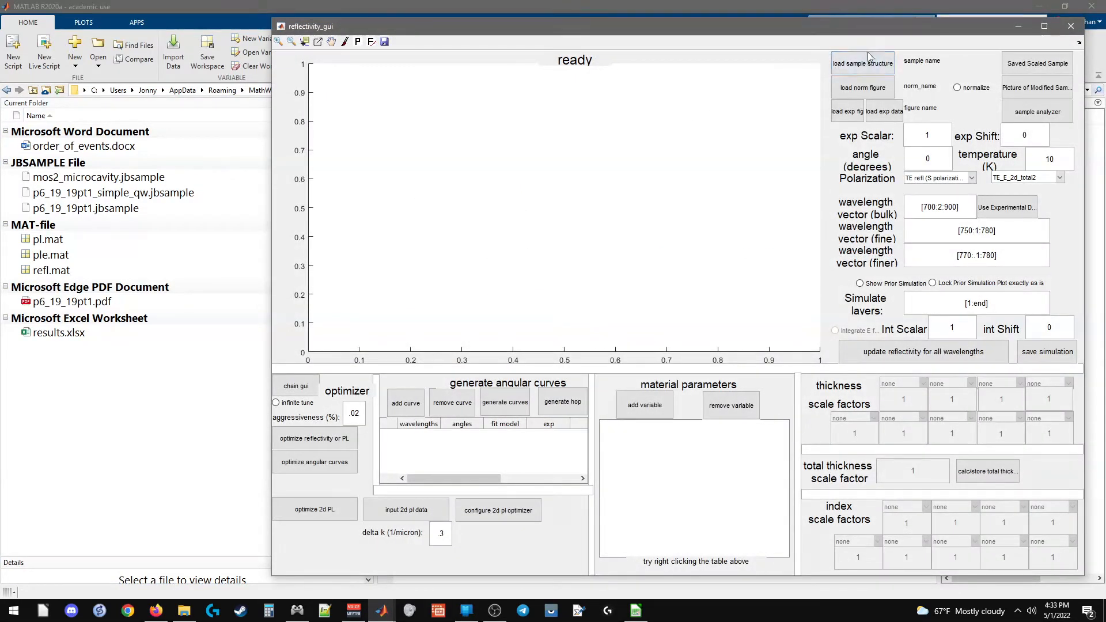
{"action": "left_click", "coordinate": [838, 61]}
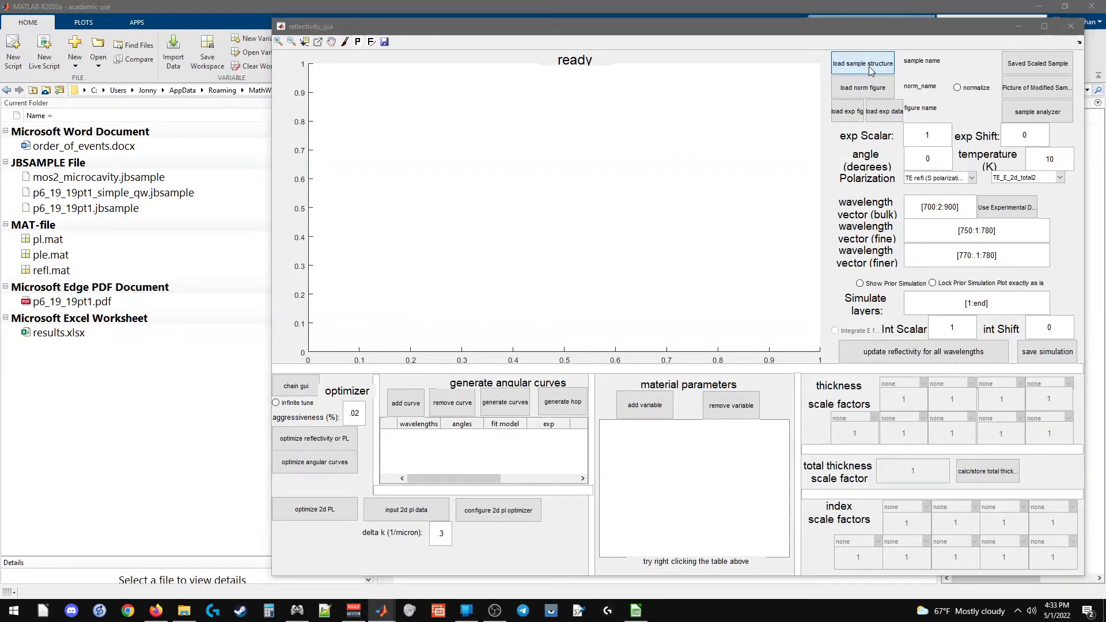
{"action": "left_click", "coordinate": [467, 118]}
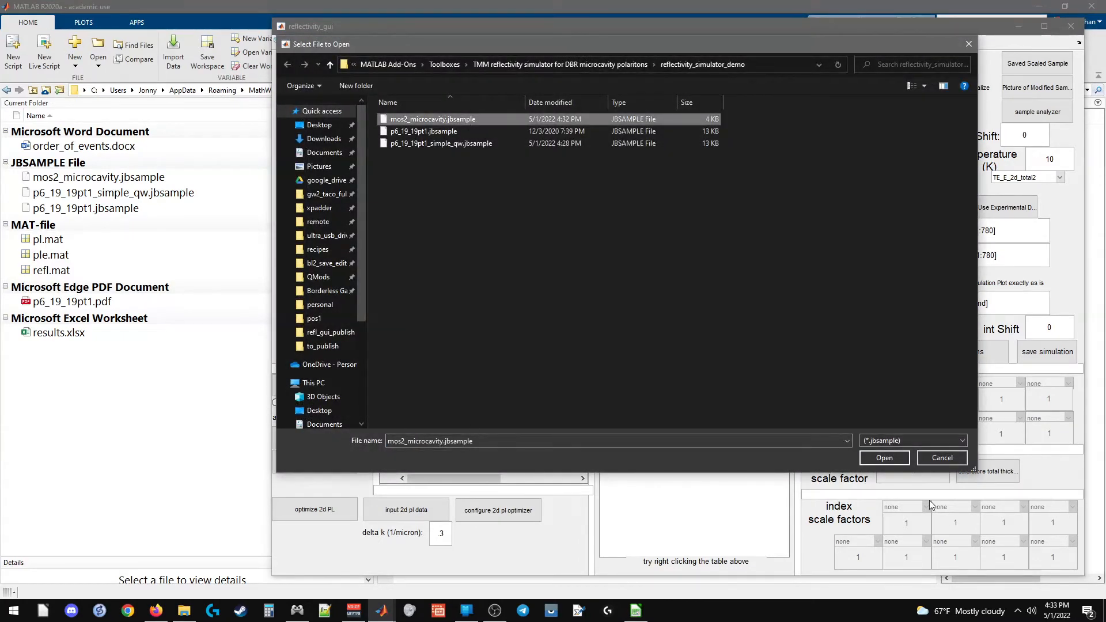
{"action": "left_click", "coordinate": [894, 460]}
{"action": "double_click", "coordinate": [652, 26]}
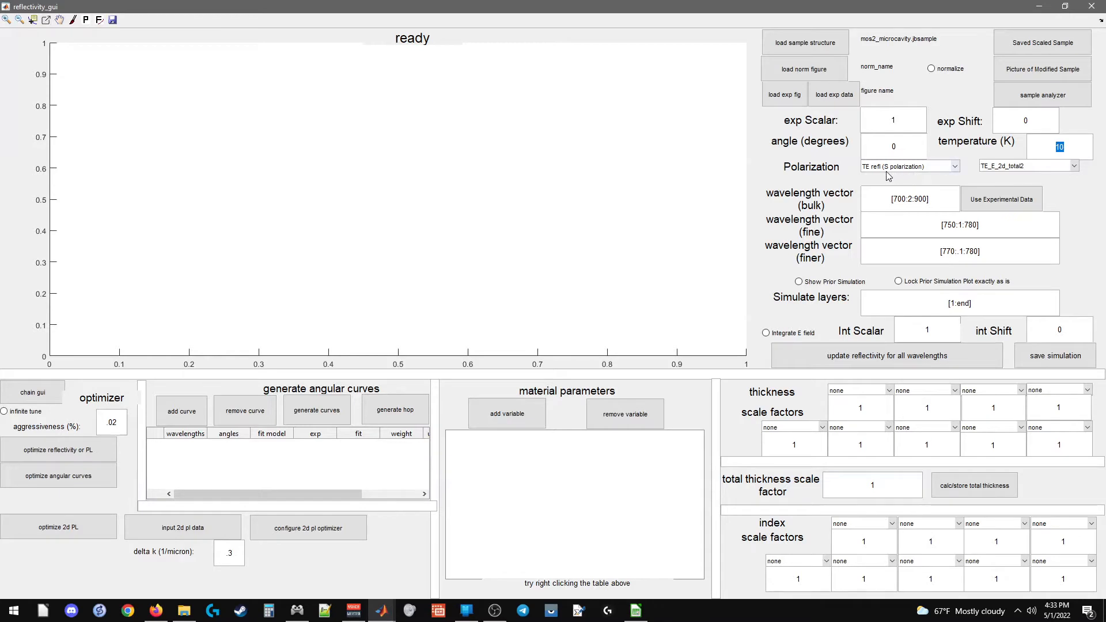
- Set the temperature to 300 K and clear both the fine and finer wavelength vectors
{"action": "type", "text": "300"}
{"action": "key", "text": "Tab"}
{"action": "left_click", "coordinate": [1007, 234]}
{"action": "left_click_drag", "start_coordinate": [932, 198], "coordinate": [843, 185]}
{"action": "key", "text": "Tab"}
{"action": "key", "text": "Tab"}
{"action": "left_click_drag", "start_coordinate": [985, 225], "coordinate": [934, 213]}
{"action": "left_click_drag", "start_coordinate": [983, 249], "coordinate": [934, 248]}
{"action": "left_click_drag", "start_coordinate": [983, 221], "coordinate": [898, 199]}
{"action": "left_click_drag", "start_coordinate": [993, 248], "coordinate": [908, 222]}
{"action": "key", "text": "BackSpace"}
{"action": "key", "text": "BackSpace"}
- Set the bulk wavelength vector to 600:.01:800 and update the reflectivity for all wavelengths
{"action": "left_click_drag", "start_coordinate": [998, 231], "coordinate": [890, 199]}
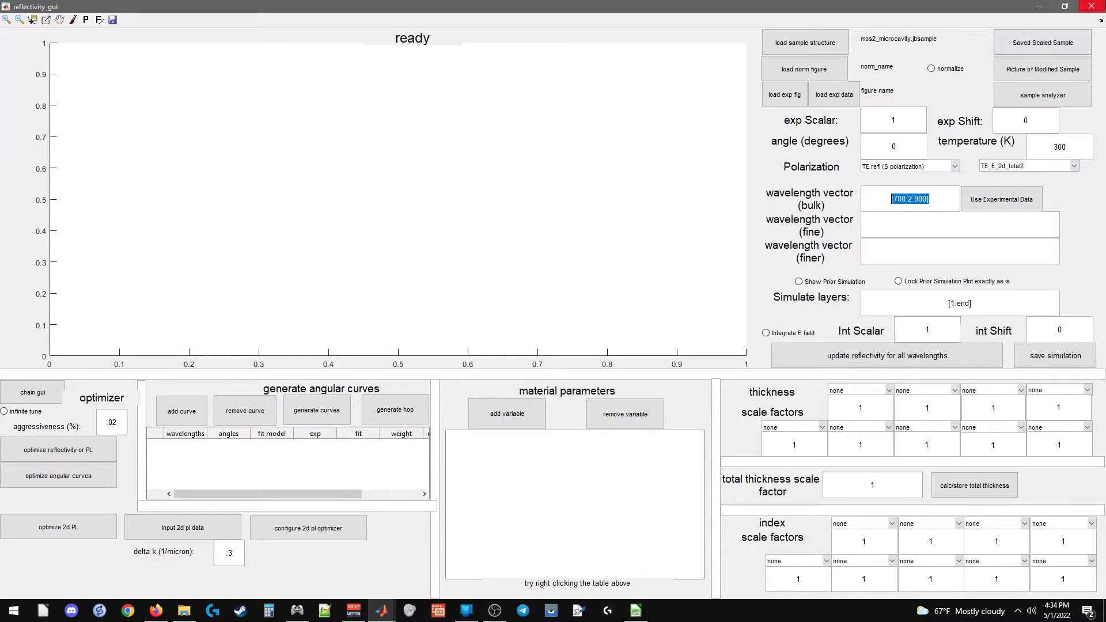
{"action": "type", "text": "600:.01:800"}
{"action": "left_click", "coordinate": [854, 353]}
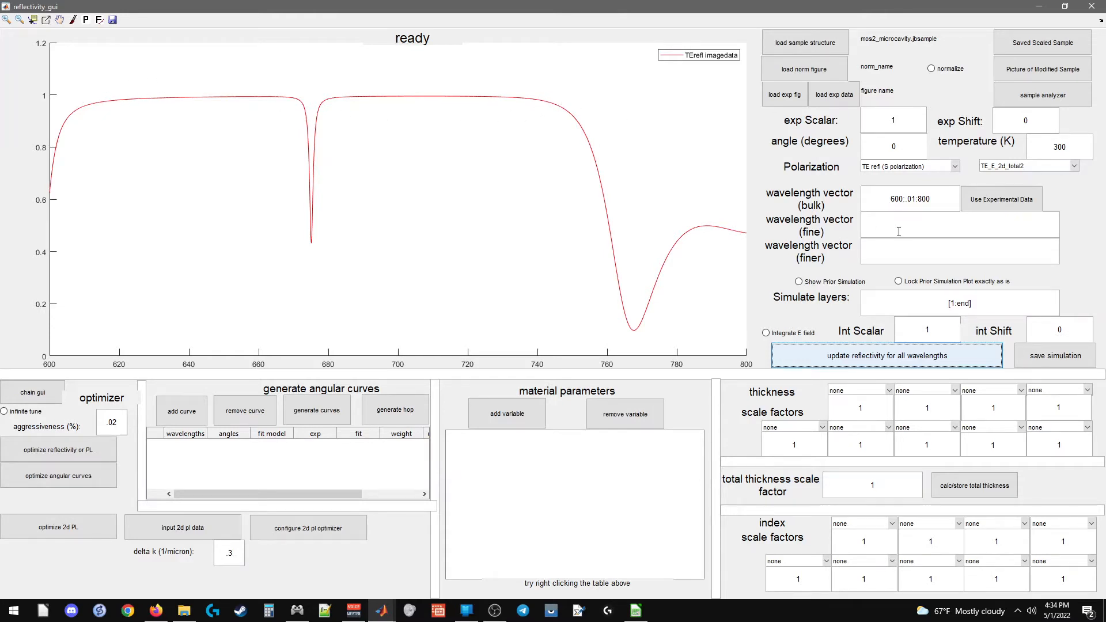
- Extend the bulk wavelength vector to 550:.01:800 and recalculate the reflectivity for all wavelengths
{"action": "left_click", "coordinate": [901, 199]}
{"action": "key", "text": "BackSpace"}
{"action": "key", "text": "BackSpace"}
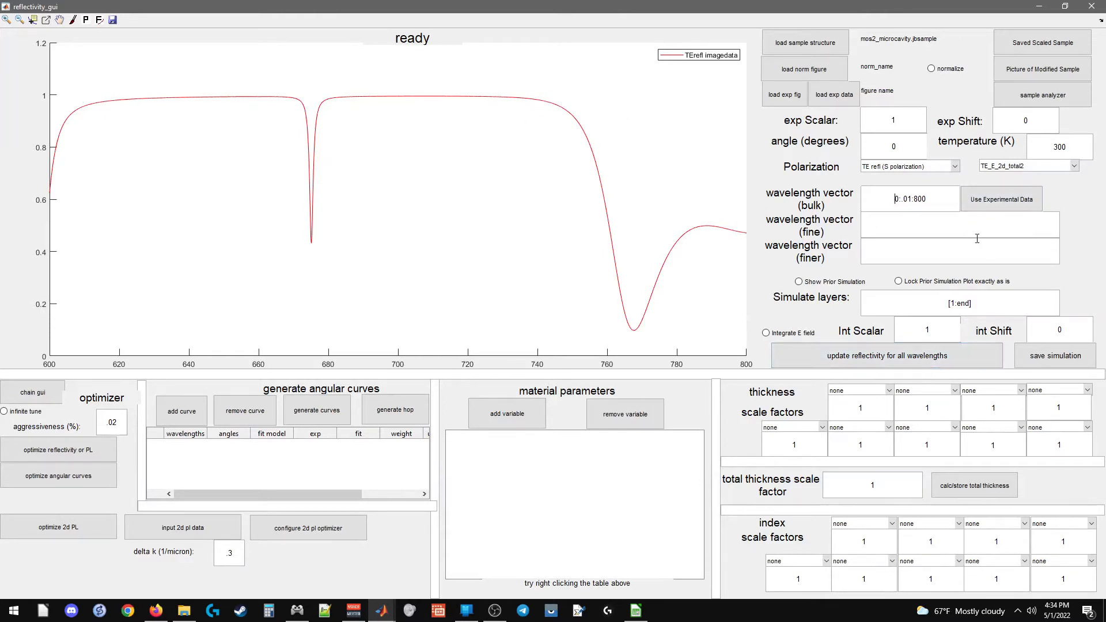
{"action": "type", "text": "55"}
{"action": "left_click", "coordinate": [846, 357]}
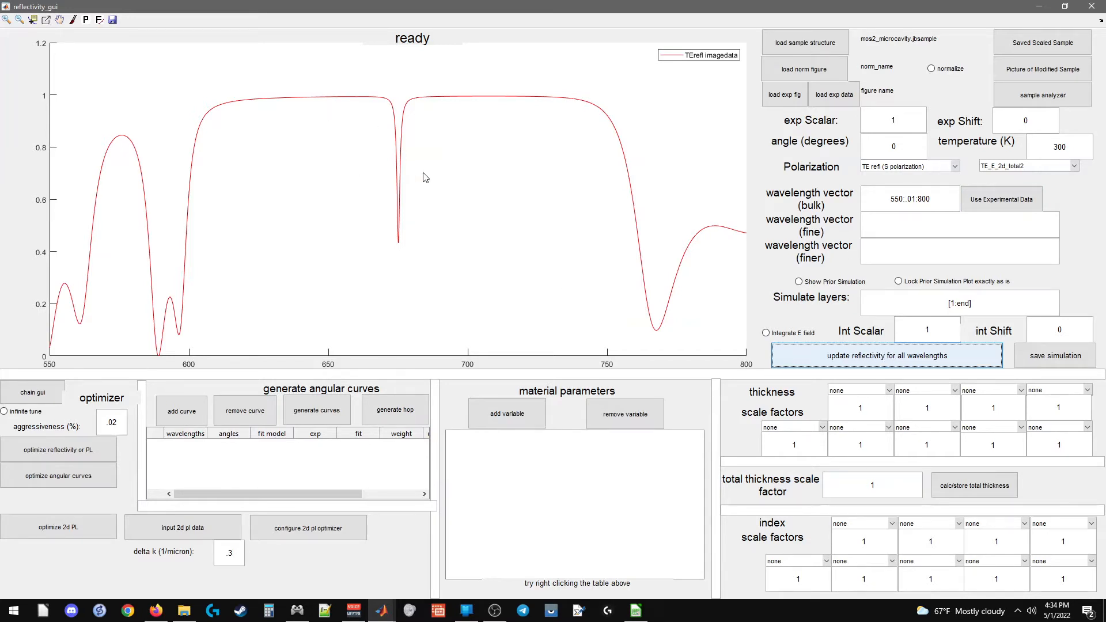
- Plot the TE tran (S polarization) spectrum and restrict the plot's zoom tool to Vertical Zoom
{"action": "left_click", "coordinate": [895, 167]}
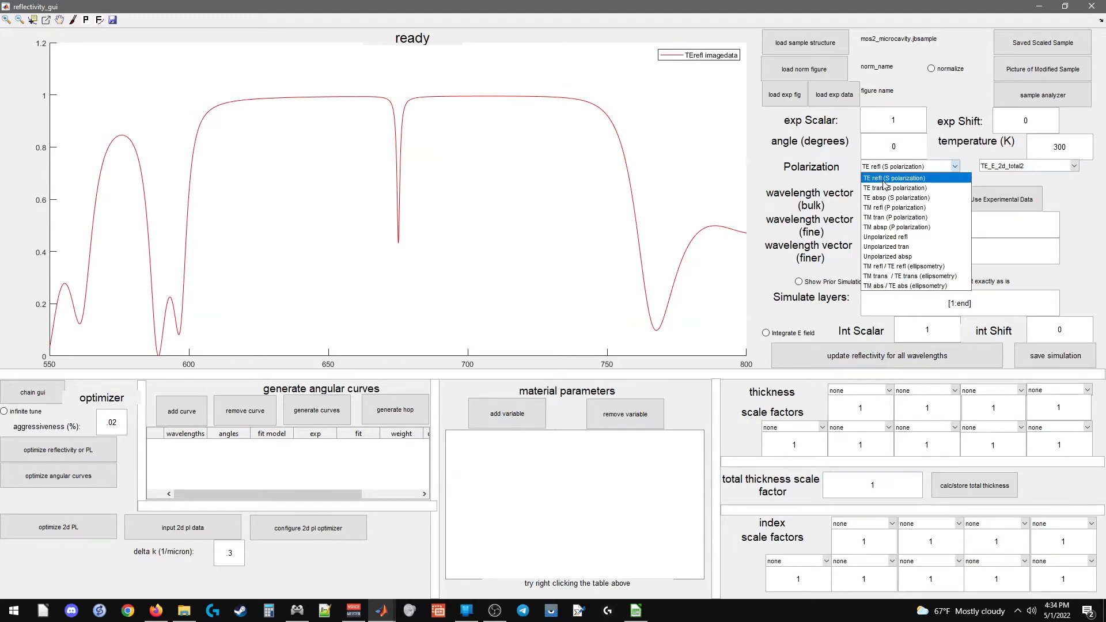
{"action": "left_click", "coordinate": [883, 188]}
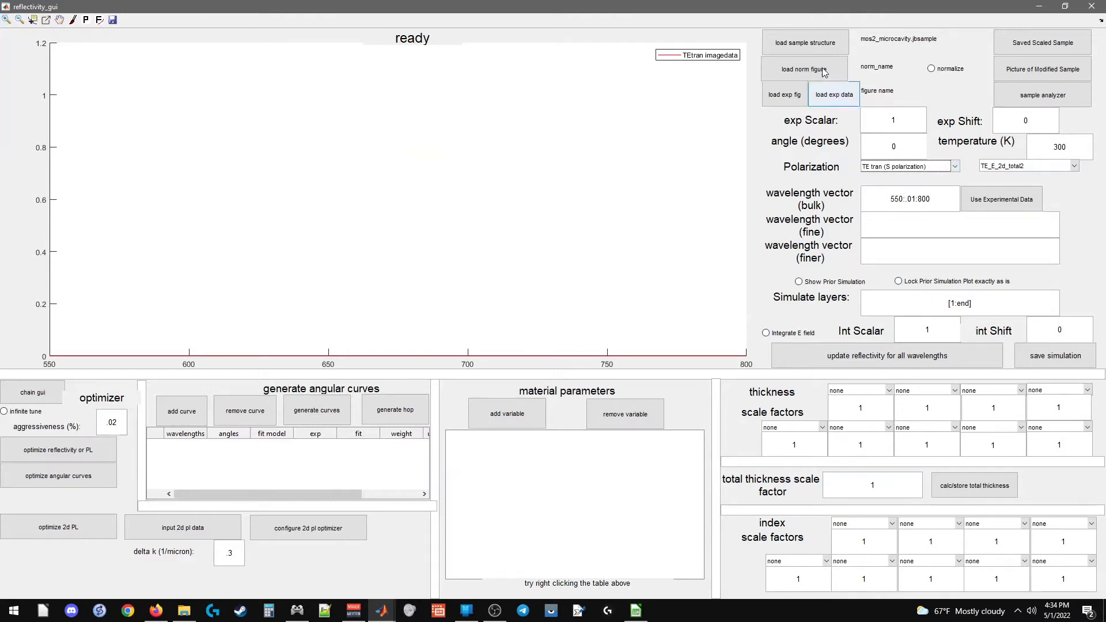
{"action": "left_click", "coordinate": [7, 18]}
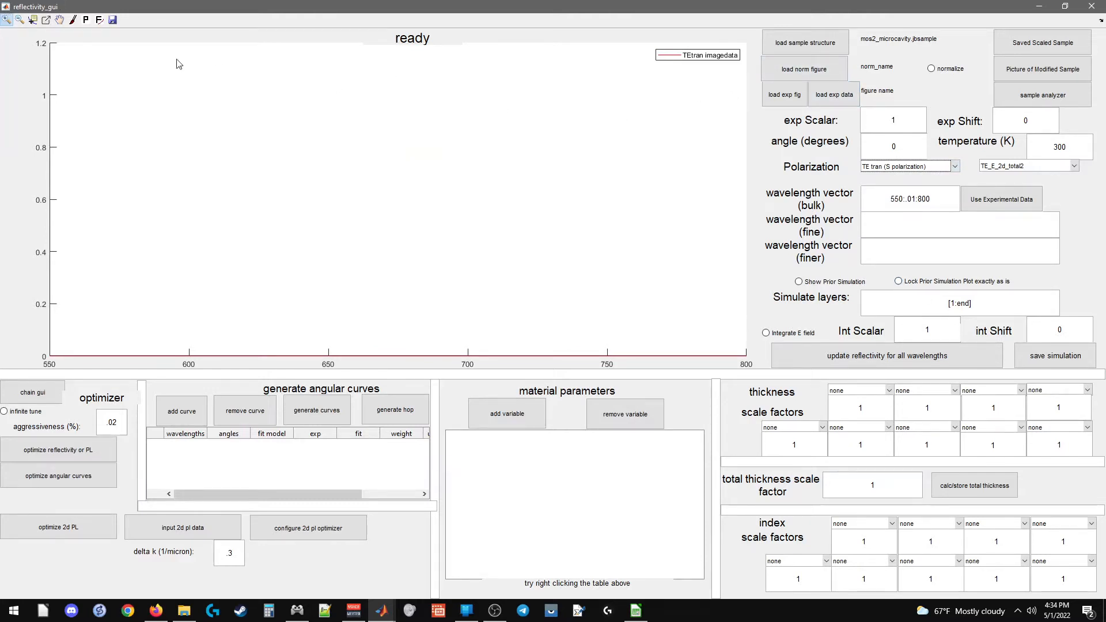
{"action": "right_click", "coordinate": [503, 279]}
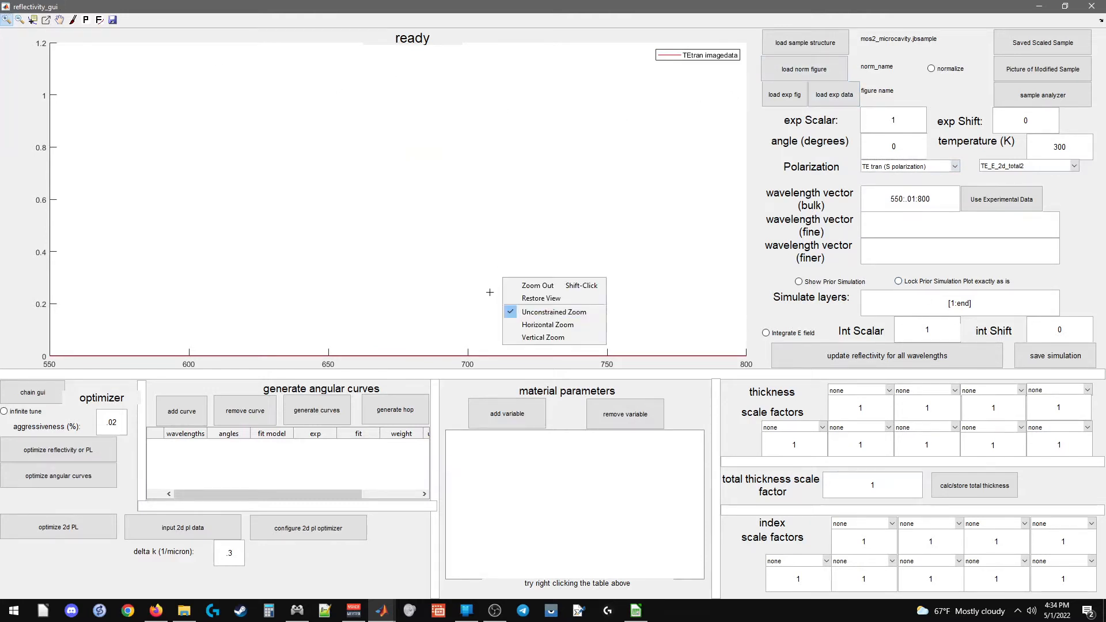
{"action": "left_click", "coordinate": [544, 338]}
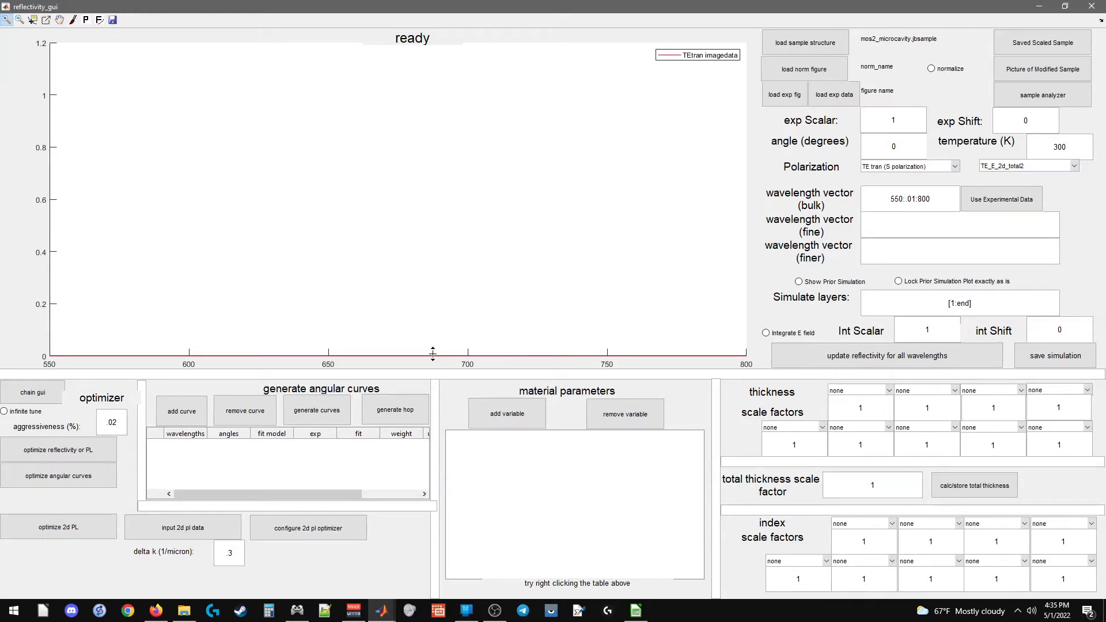
- Examine the TE transmission curve close to its zero baseline by magnifying the vertical axis repeatedly
{"action": "left_click_drag", "start_coordinate": [429, 342], "coordinate": [439, 381]}
{"action": "double_click", "coordinate": [459, 344]}
{"action": "left_click_drag", "start_coordinate": [465, 343], "coordinate": [477, 360]}
{"action": "left_click_drag", "start_coordinate": [470, 326], "coordinate": [437, 362]}
{"action": "double_click", "coordinate": [455, 337]}
{"action": "left_click_drag", "start_coordinate": [418, 325], "coordinate": [418, 379]}
{"action": "left_click_drag", "start_coordinate": [416, 314], "coordinate": [415, 372]}
{"action": "left_click_drag", "start_coordinate": [418, 315], "coordinate": [419, 374]}
{"action": "left_click_drag", "start_coordinate": [420, 320], "coordinate": [420, 371]}
{"action": "double_click", "coordinate": [420, 279]}
- Compare the spectra for TE absp (S polarization), TE refl (S polarization) and Unpolarized refl
{"action": "left_click", "coordinate": [870, 171]}
{"action": "left_click", "coordinate": [890, 198]}
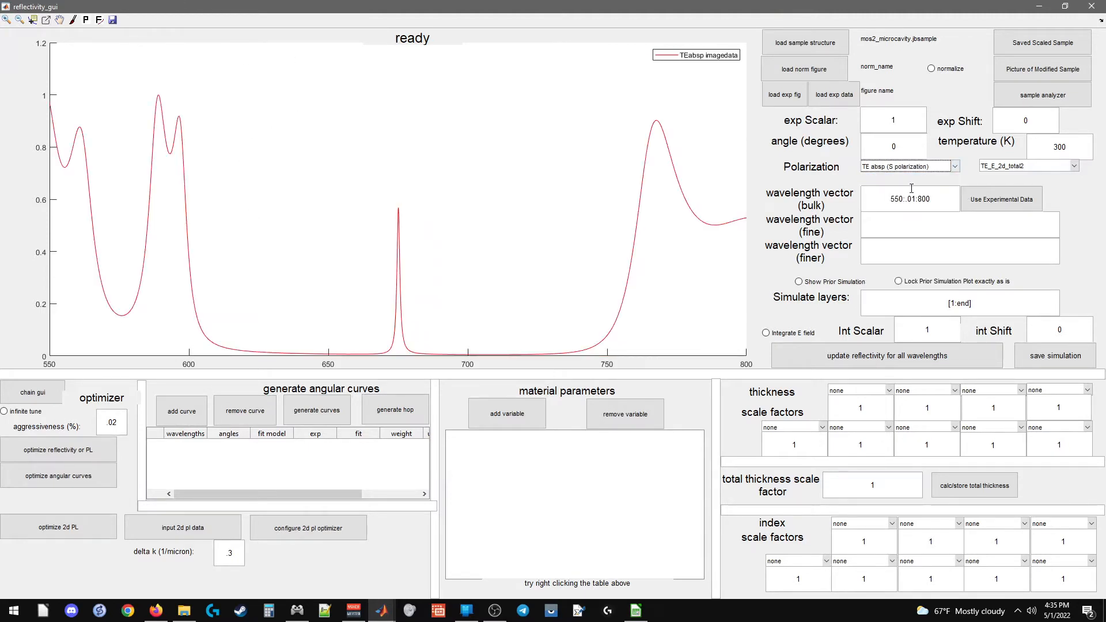
{"action": "left_click", "coordinate": [897, 168]}
{"action": "left_click", "coordinate": [890, 180]}
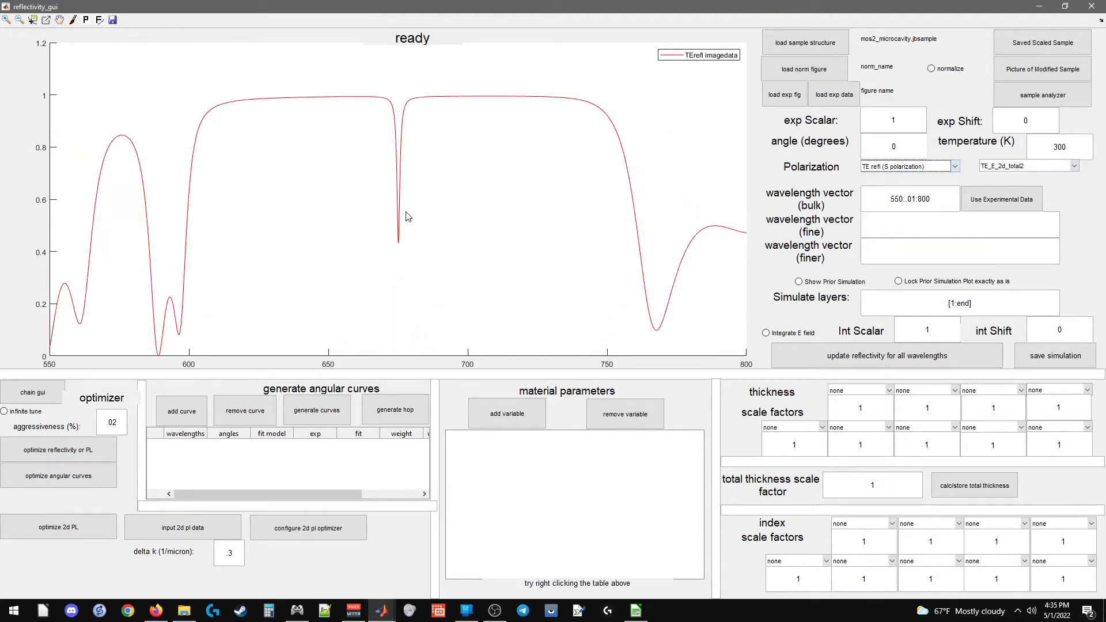
{"action": "left_click", "coordinate": [890, 168]}
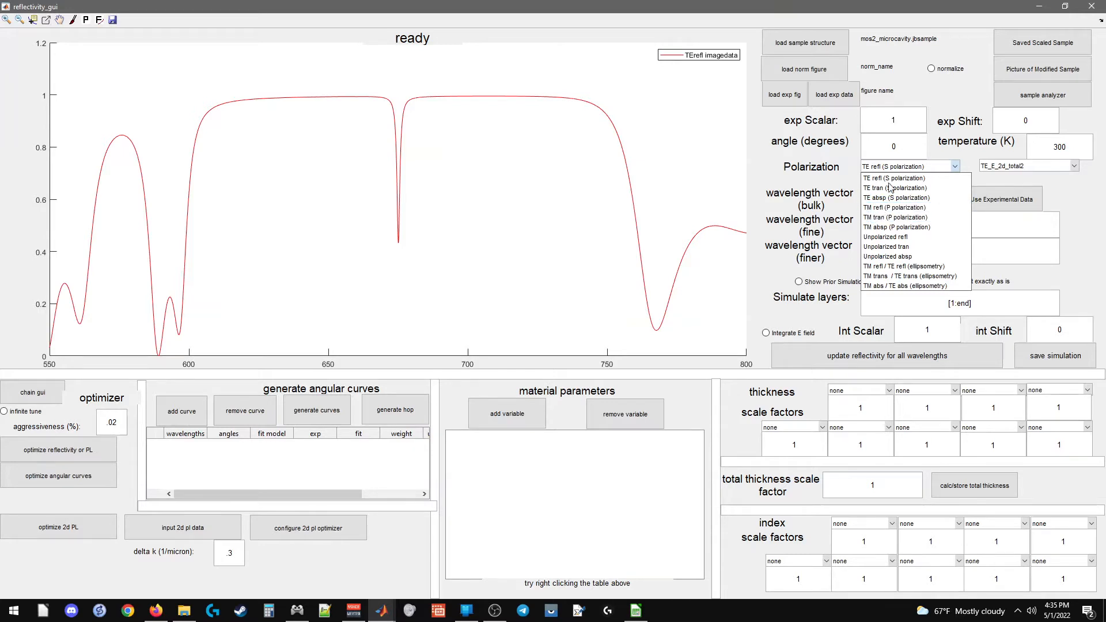
{"action": "left_click", "coordinate": [886, 238]}
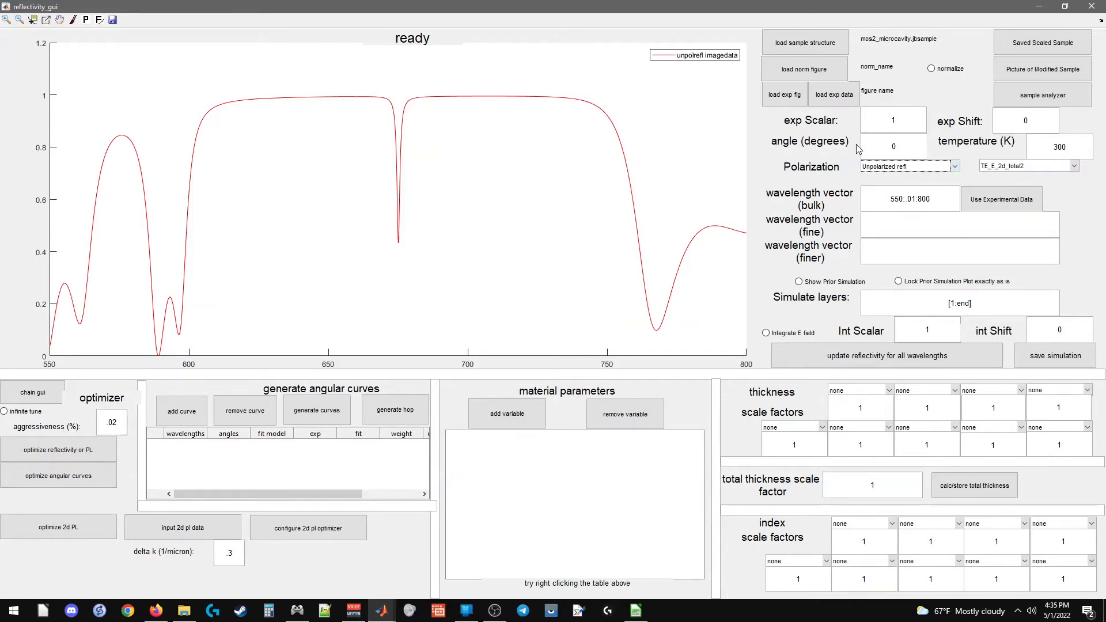
- View the TM/TE ellipsometry ratio plots for reflection, transmission and absorption in turn
{"action": "left_click", "coordinate": [890, 168]}
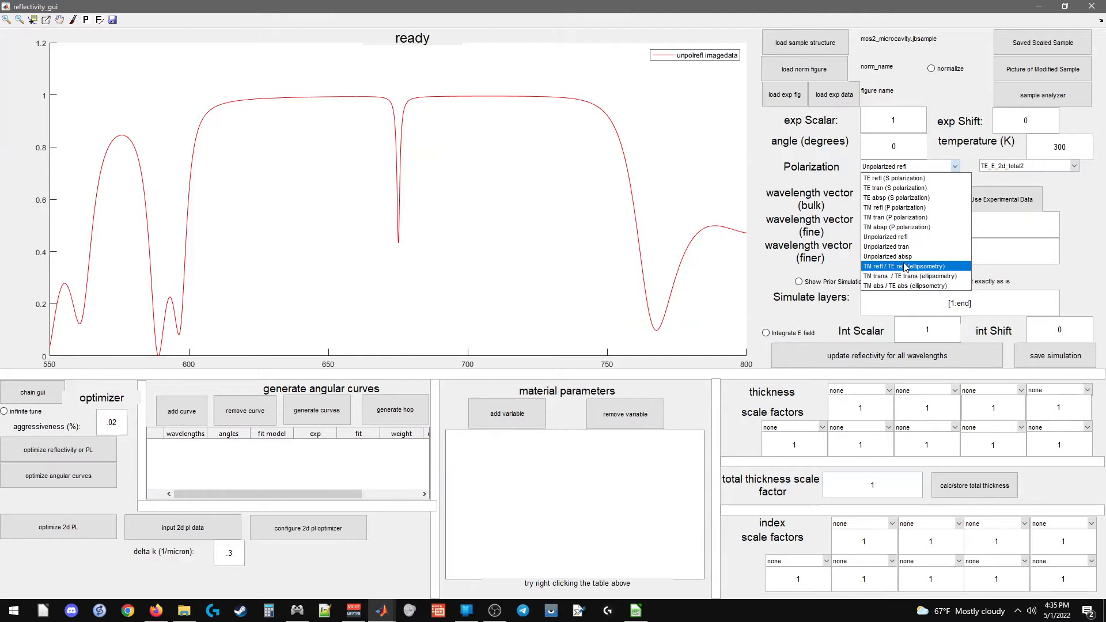
{"action": "left_click", "coordinate": [877, 267]}
{"action": "left_click", "coordinate": [891, 168]}
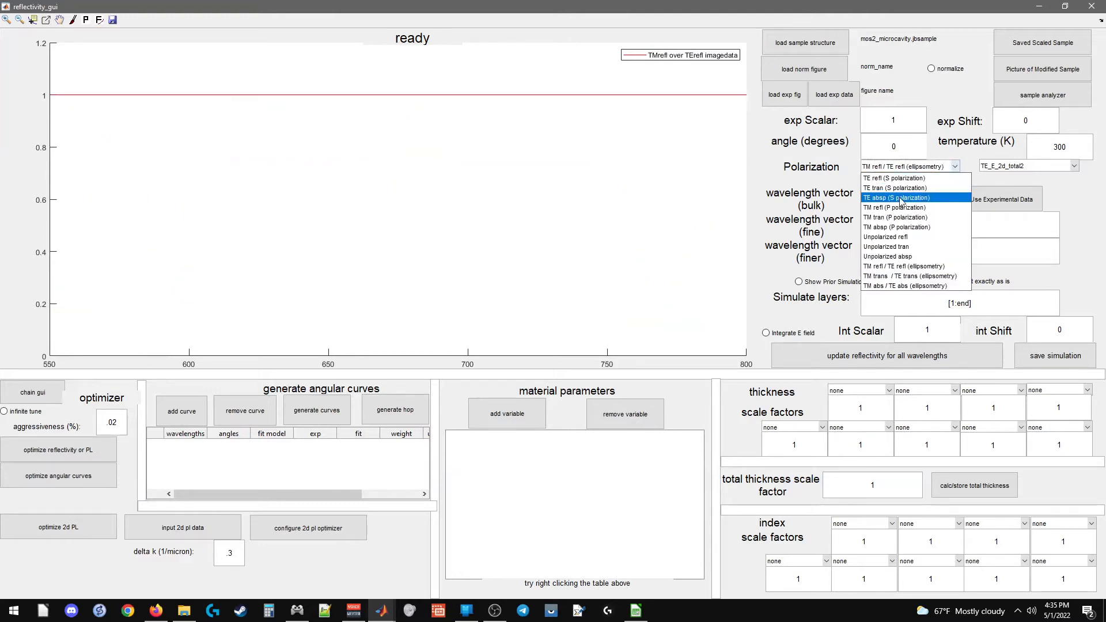
{"action": "left_click", "coordinate": [899, 276]}
{"action": "left_click", "coordinate": [903, 167]}
{"action": "left_click", "coordinate": [907, 286]}
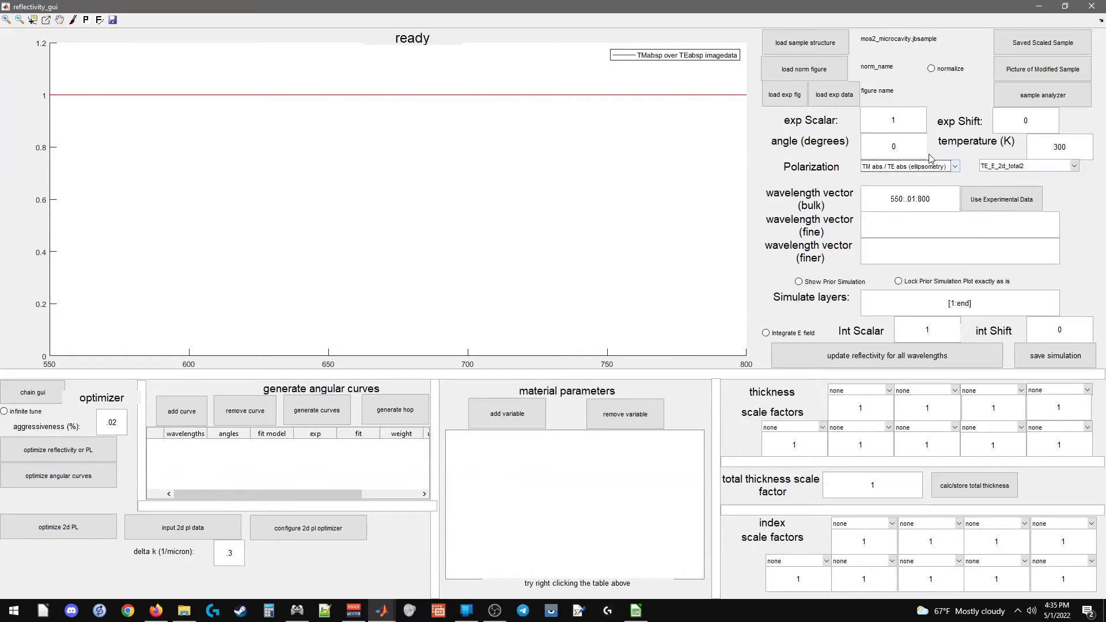
- Return the polarization setting to TE refl (S polarization)
{"action": "key", "text": "Tab"}
{"action": "left_click", "coordinate": [870, 169]}
{"action": "left_click", "coordinate": [888, 197]}
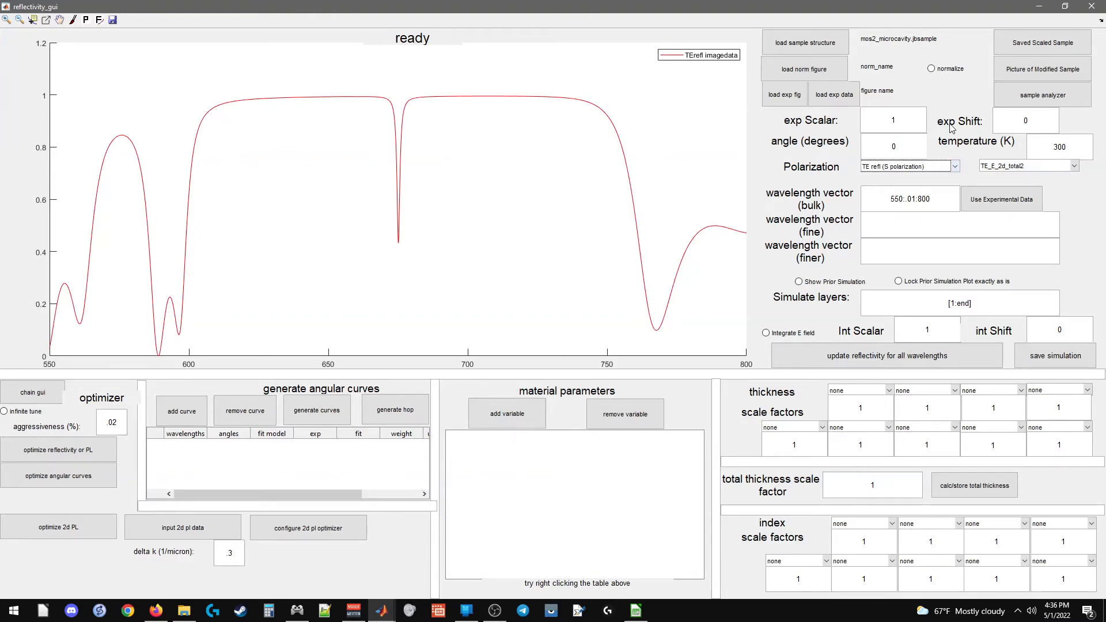
- Open the picture of the modified sample in a maximized window and inspect the thin layer stack beside the Si substrate using Horizontal Zoom
{"action": "left_click", "coordinate": [1035, 73]}
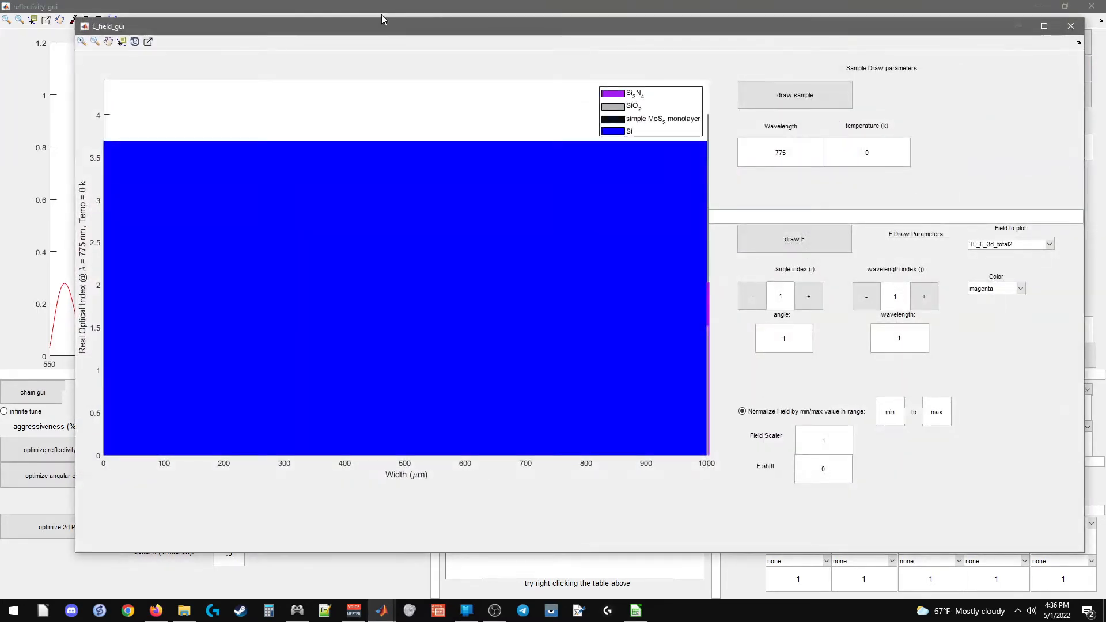
{"action": "left_click_drag", "start_coordinate": [374, 24], "coordinate": [326, 2]}
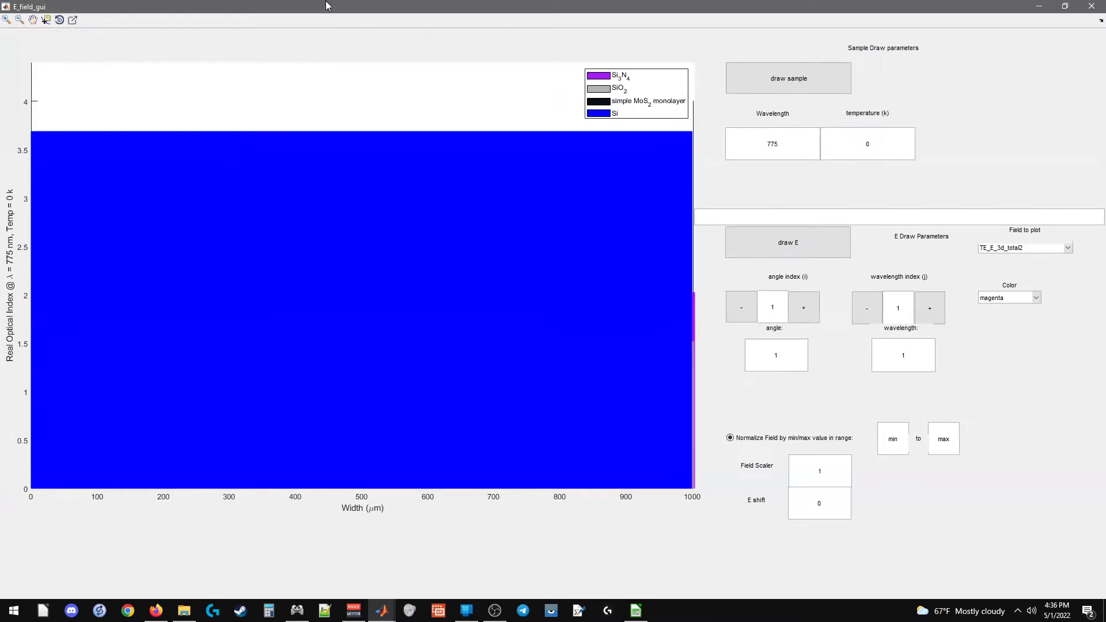
{"action": "left_click", "coordinate": [6, 19]}
{"action": "right_click", "coordinate": [504, 321]}
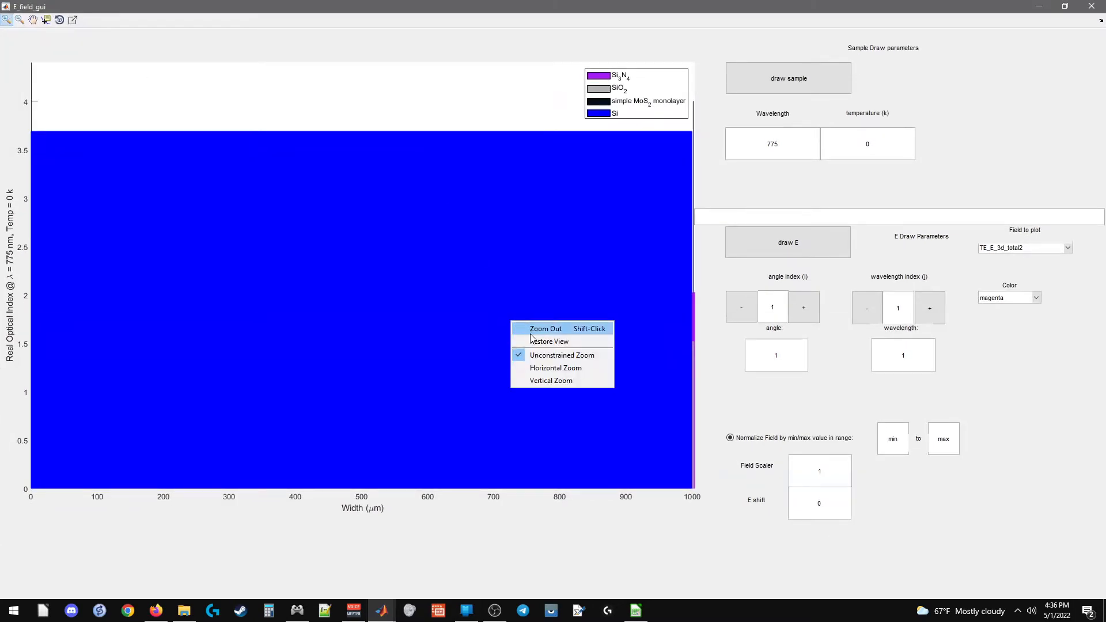
{"action": "left_click", "coordinate": [530, 368]}
{"action": "left_click_drag", "start_coordinate": [706, 347], "coordinate": [707, 348]}
{"action": "left_click_drag", "start_coordinate": [573, 361], "coordinate": [737, 354]}
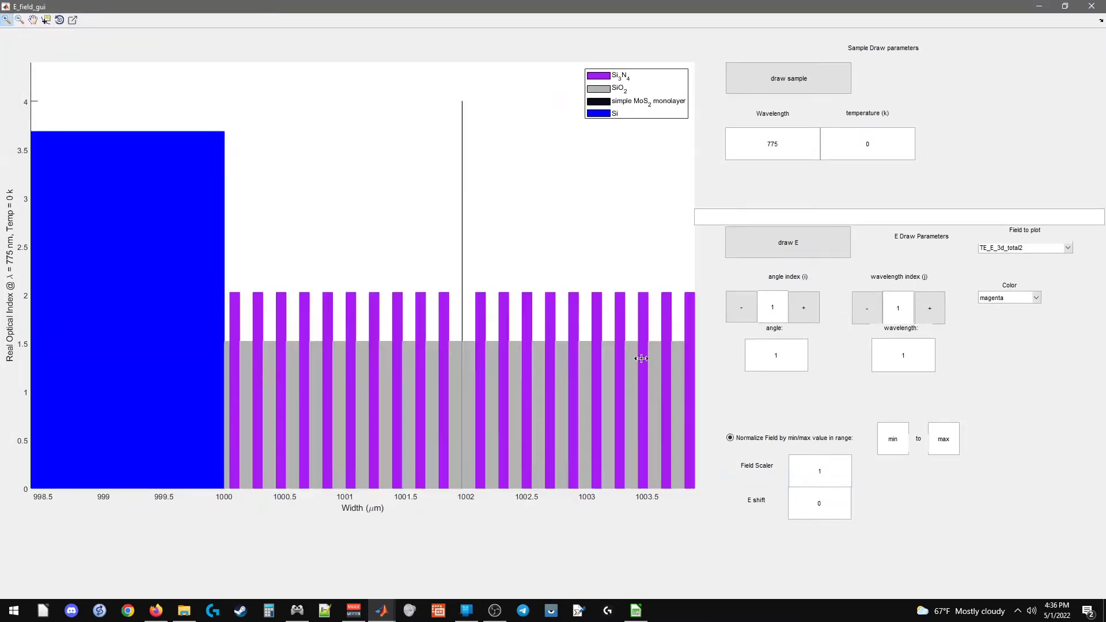
{"action": "left_click_drag", "start_coordinate": [139, 350], "coordinate": [700, 351]}
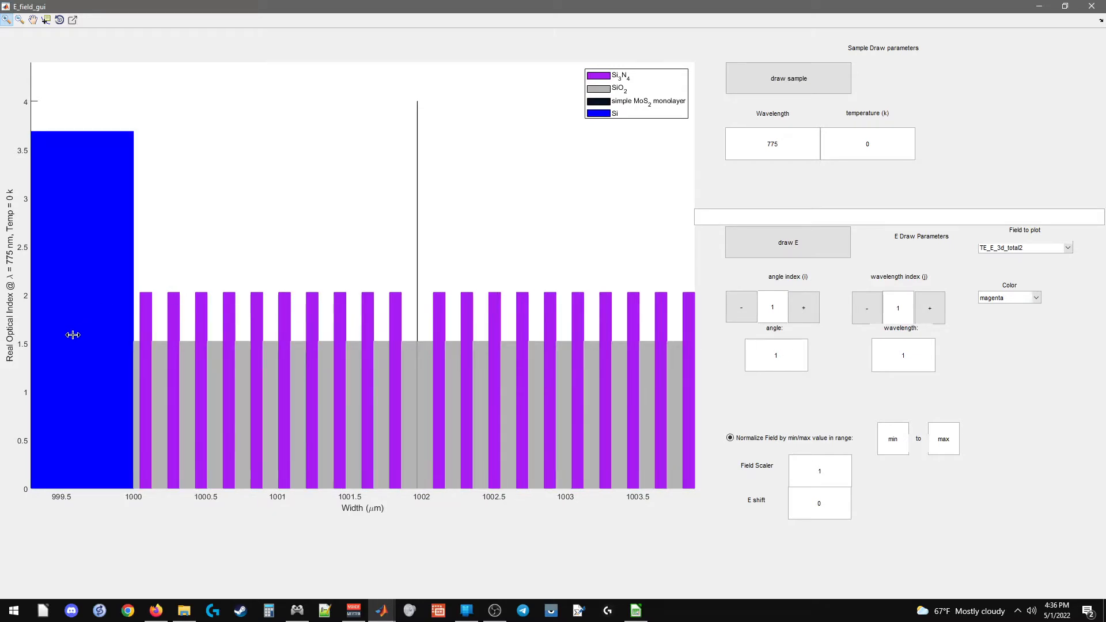
{"action": "left_click_drag", "start_coordinate": [88, 349], "coordinate": [733, 347]}
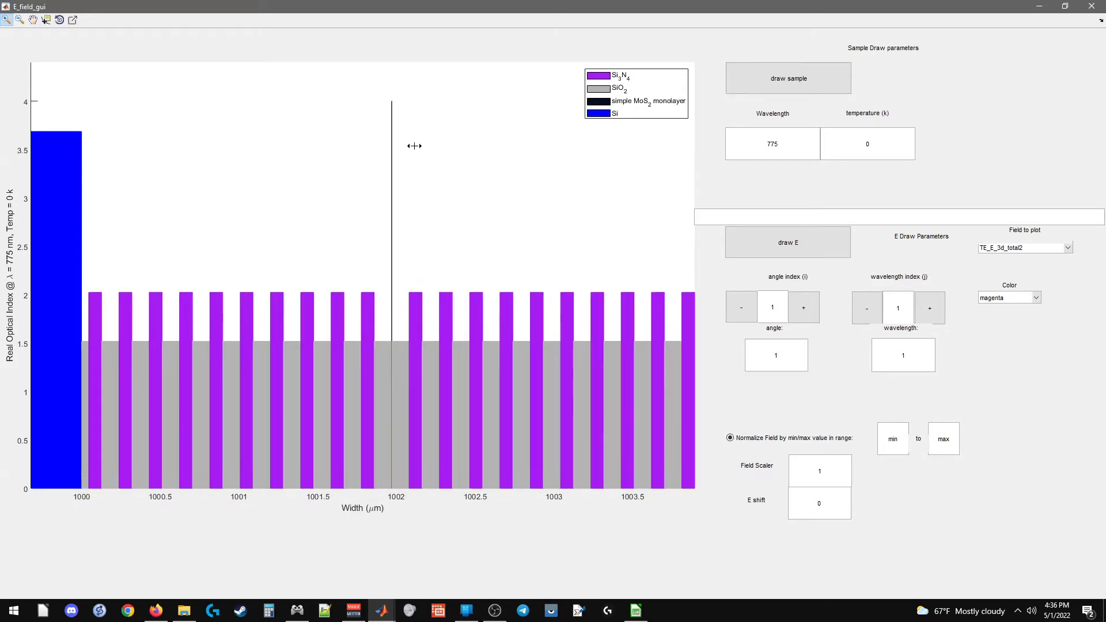
- Set the sample drawing's temperature to 300 K and wavelength to 670 nm, and redraw the sample
{"action": "left_click", "coordinate": [7, 19]}
{"action": "left_click_drag", "start_coordinate": [870, 146], "coordinate": [850, 144]}
{"action": "double_click", "coordinate": [791, 154]}
{"action": "type", "text": "670"}
{"action": "left_click", "coordinate": [776, 80]}
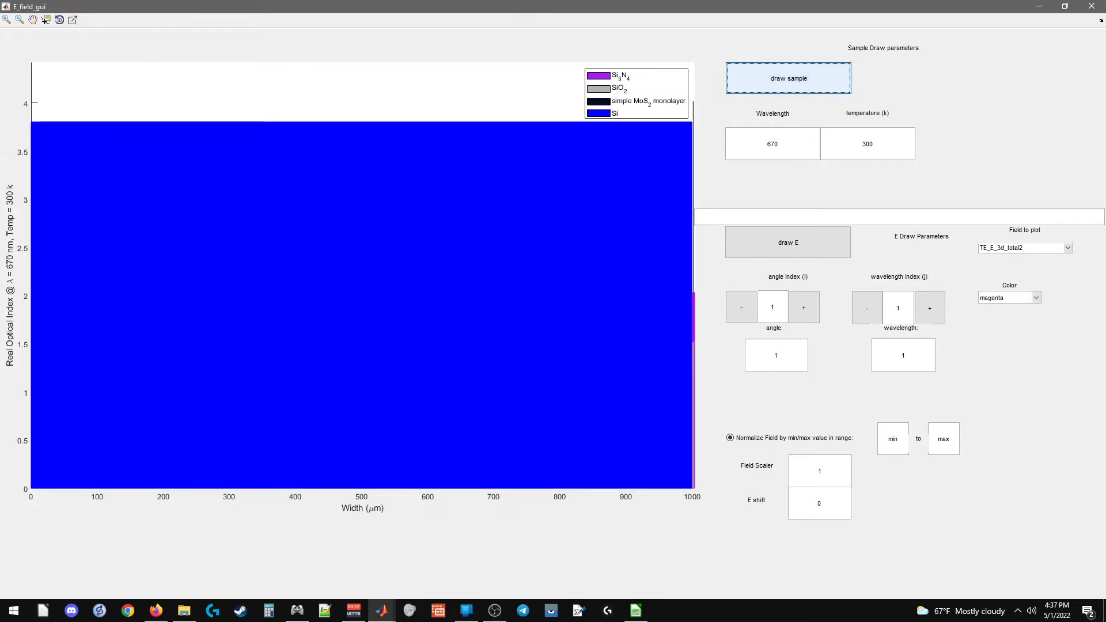
- Frame the redrawn picture on the Si3N4/SiO2 layer stack and MoS2 monolayer, leaving only a thin strip of the Si substrate
{"action": "left_click", "coordinate": [6, 19]}
{"action": "right_click", "coordinate": [556, 335]}
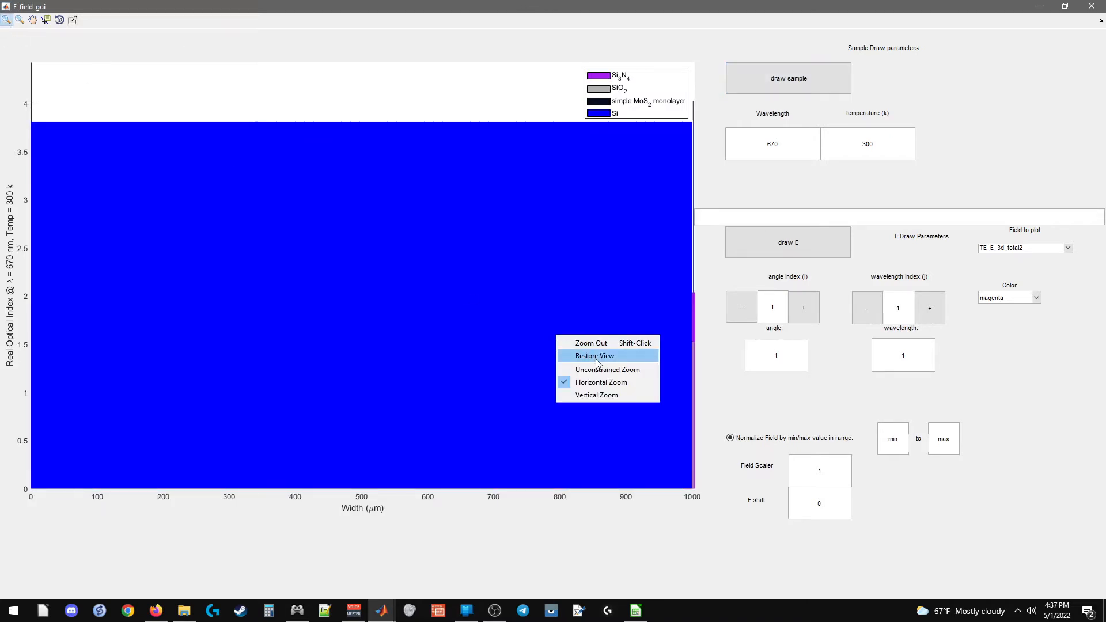
{"action": "left_click_drag", "start_coordinate": [679, 320], "coordinate": [705, 325]}
{"action": "left_click_drag", "start_coordinate": [556, 369], "coordinate": [715, 364]}
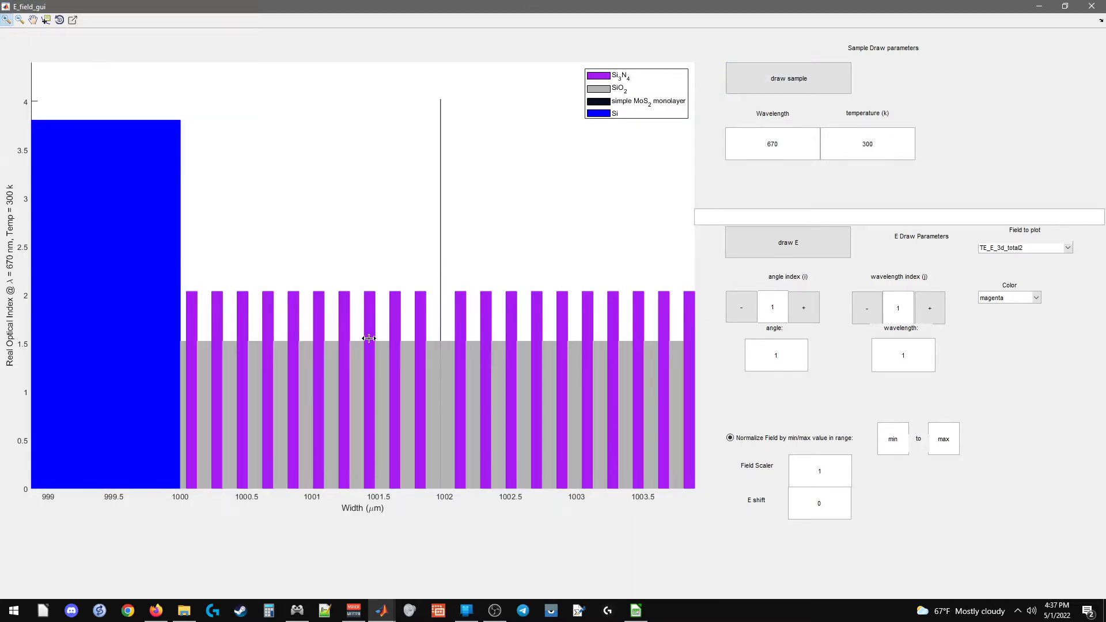
{"action": "left_click_drag", "start_coordinate": [151, 357], "coordinate": [842, 356]}
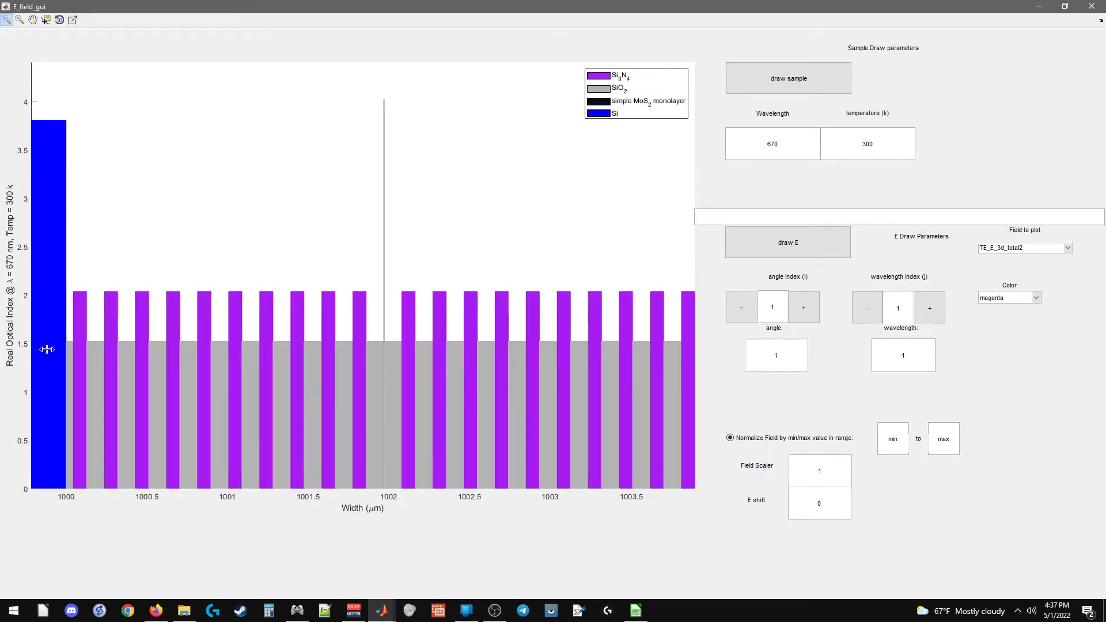
{"action": "left_click_drag", "start_coordinate": [47, 349], "coordinate": [755, 349]}
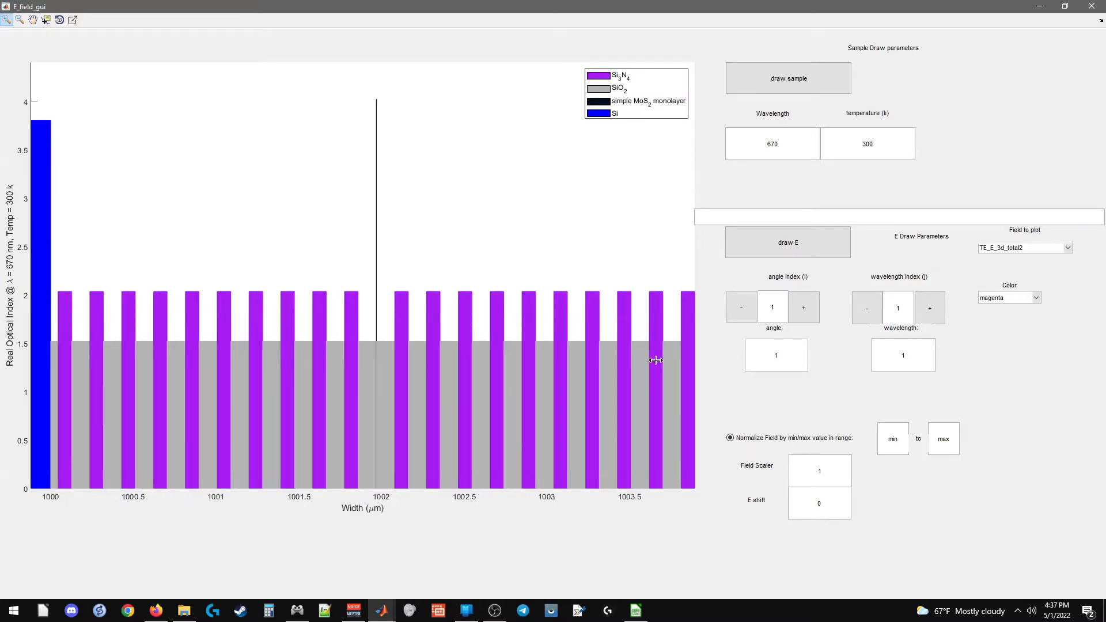
{"action": "left_click", "coordinate": [8, 22]}
- Export the framed sample picture to a separate figure window, view it, and close it
{"action": "left_click", "coordinate": [73, 21]}
{"action": "left_click", "coordinate": [278, 230]}
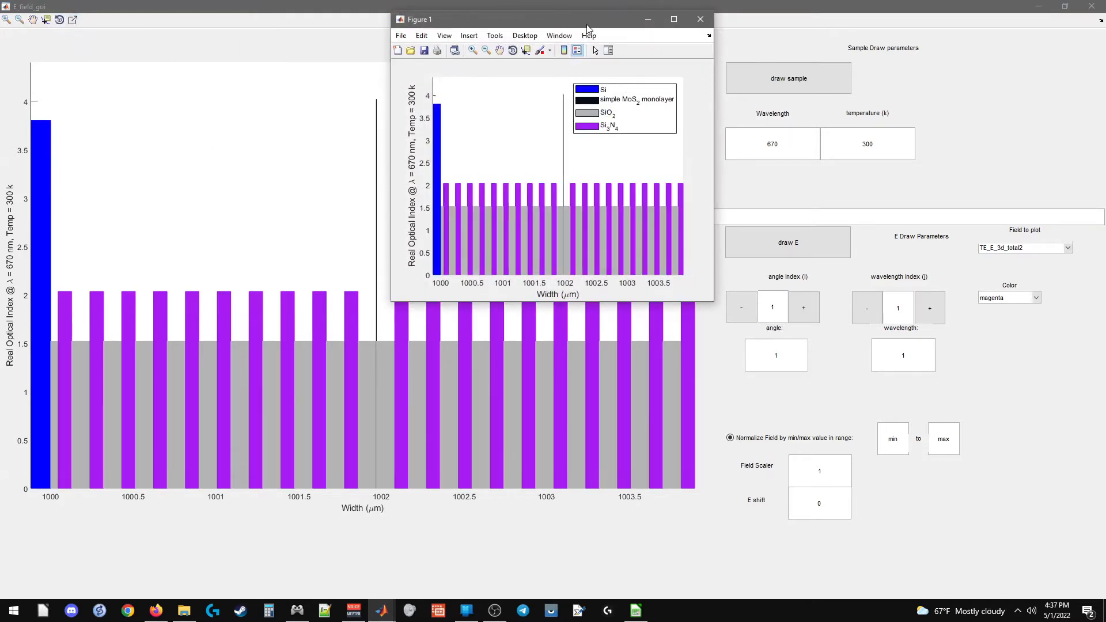
{"action": "left_click_drag", "start_coordinate": [588, 23], "coordinate": [509, 71]}
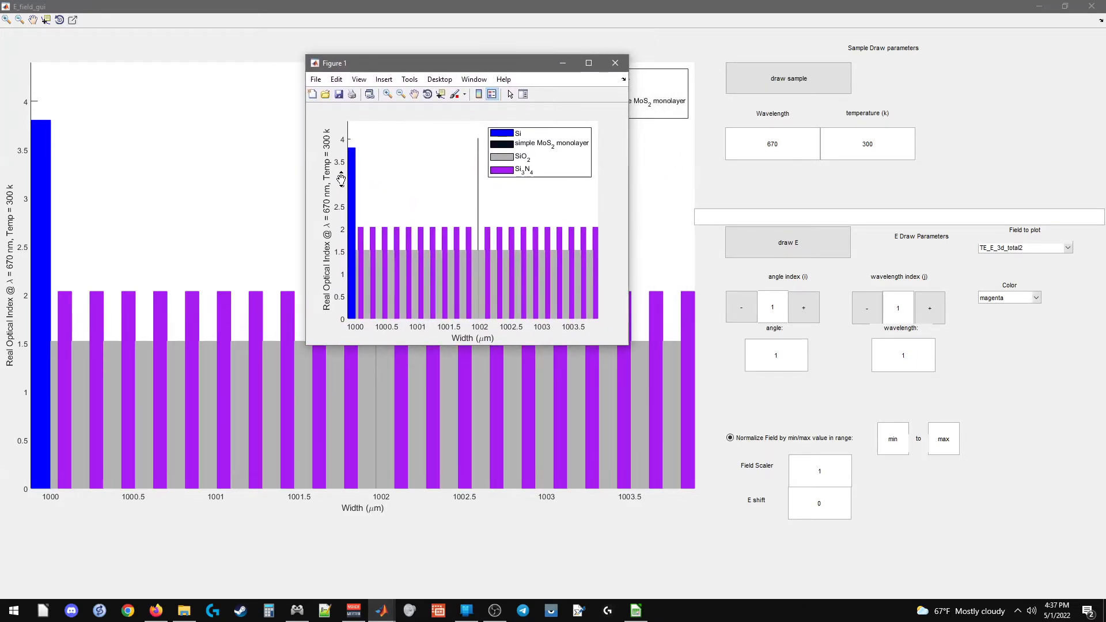
{"action": "left_click", "coordinate": [617, 68]}
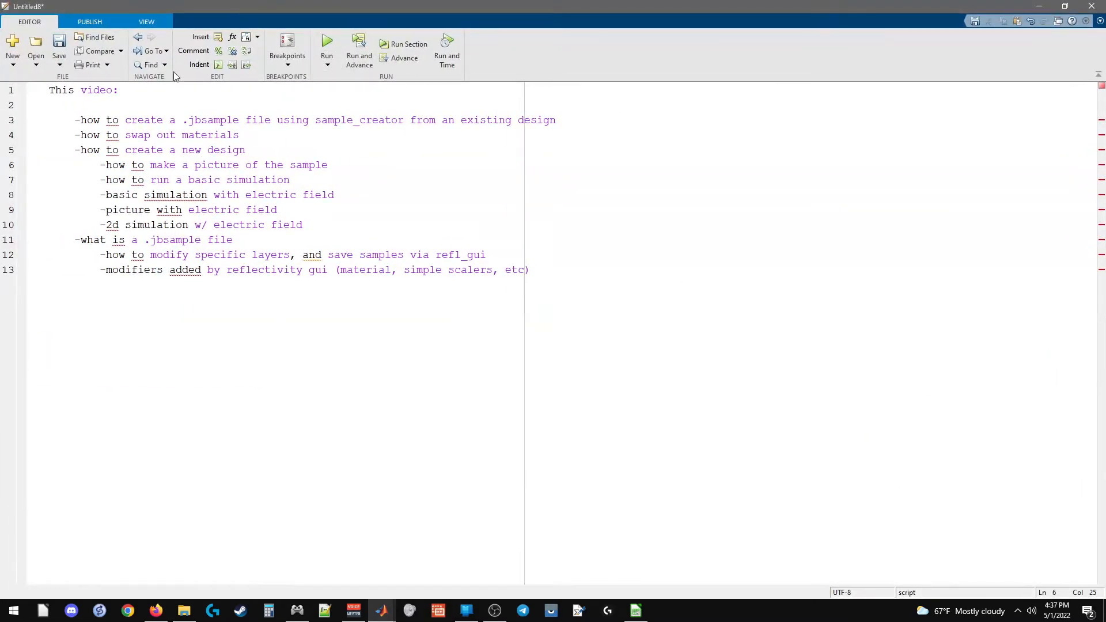
- Switch to the notes script in the MATLAB editor and highlight the outline entries on the basic simulation and the basic simulation with electric field
{"action": "left_click_drag", "start_coordinate": [128, 175], "coordinate": [222, 180]}
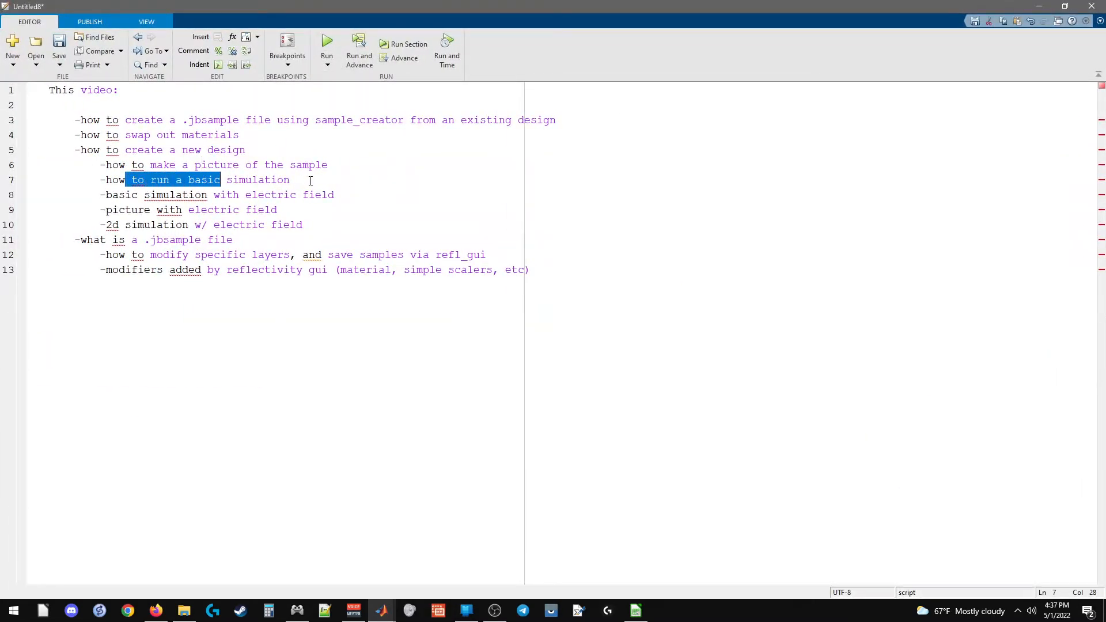
{"action": "left_click", "coordinate": [311, 179]}
{"action": "left_click_drag", "start_coordinate": [339, 193], "coordinate": [113, 195]}
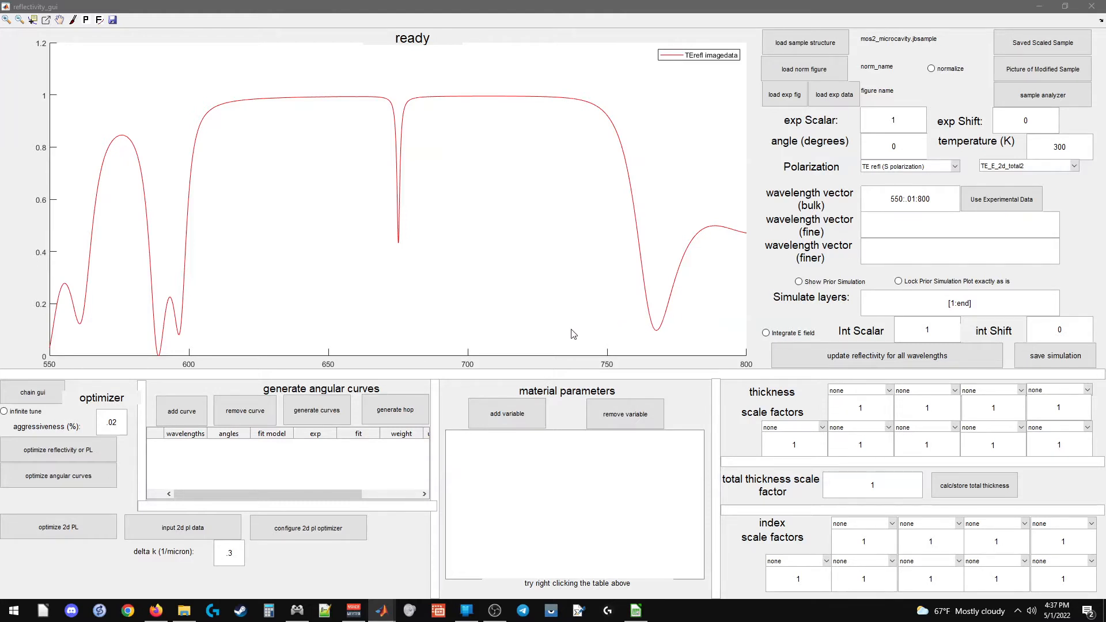
- Enable E field integration inside layer 21, simple_mos2_monolayer, with 20 pieces per layer
{"action": "left_click", "coordinate": [777, 334]}
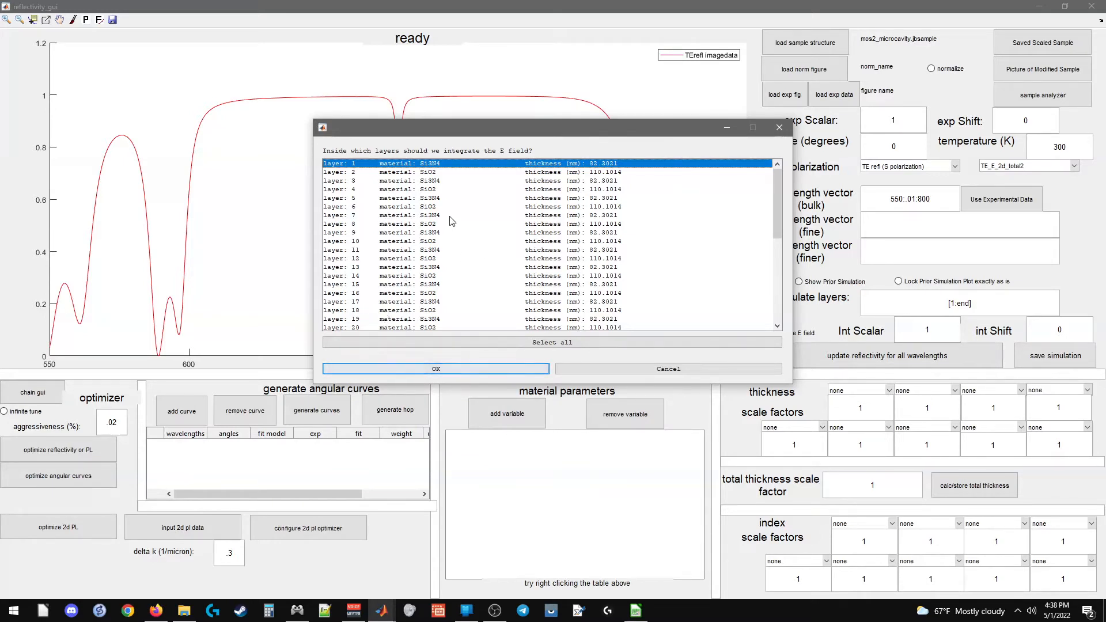
{"action": "scroll", "coordinate": [451, 221], "scroll_direction": "down", "scroll_amount": 3}
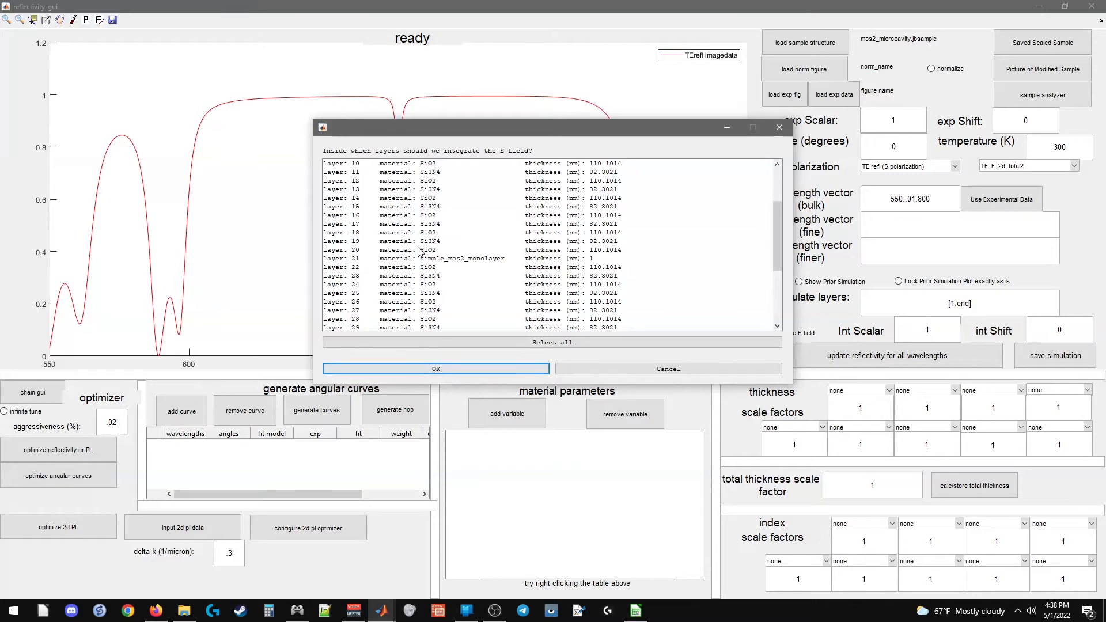
{"action": "left_click_drag", "start_coordinate": [418, 252], "coordinate": [415, 269]}
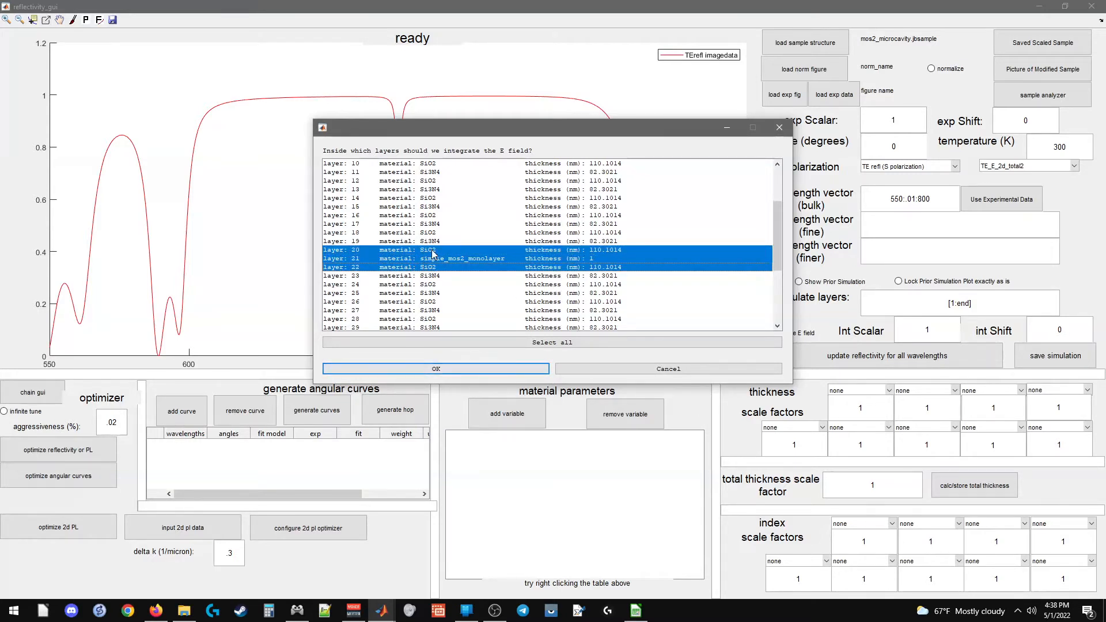
{"action": "left_click", "coordinate": [426, 258]}
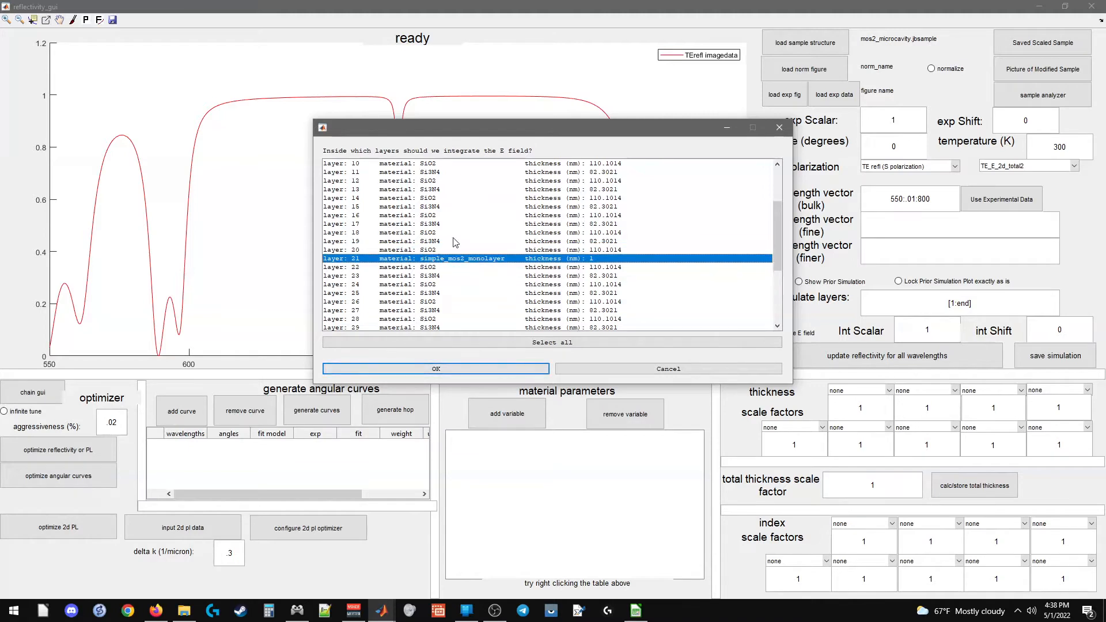
{"action": "left_click", "coordinate": [451, 371]}
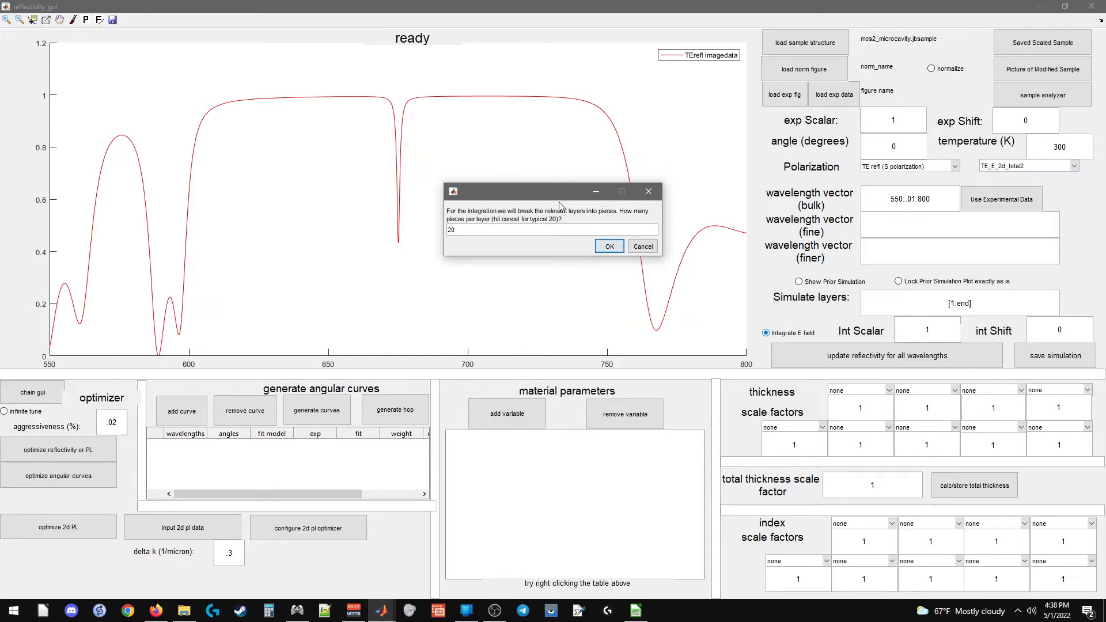
{"action": "left_click", "coordinate": [609, 246]}
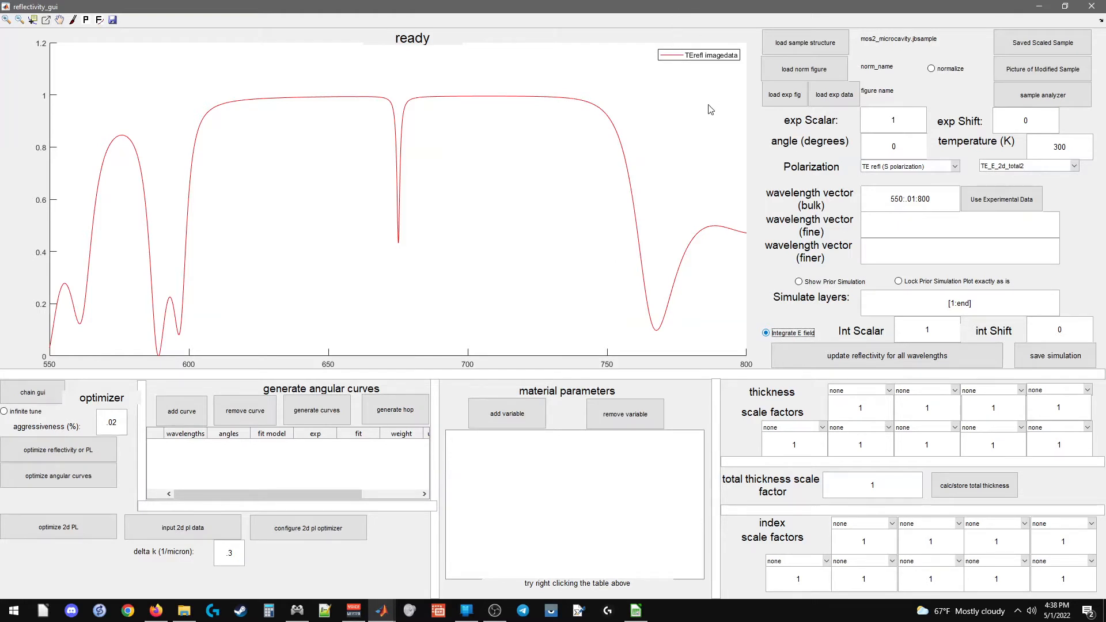
- Rerun the reflectivity simulation for all wavelengths with the integrated E field and plot the TE_cB_2d_total2 curve
{"action": "left_click", "coordinate": [841, 355]}
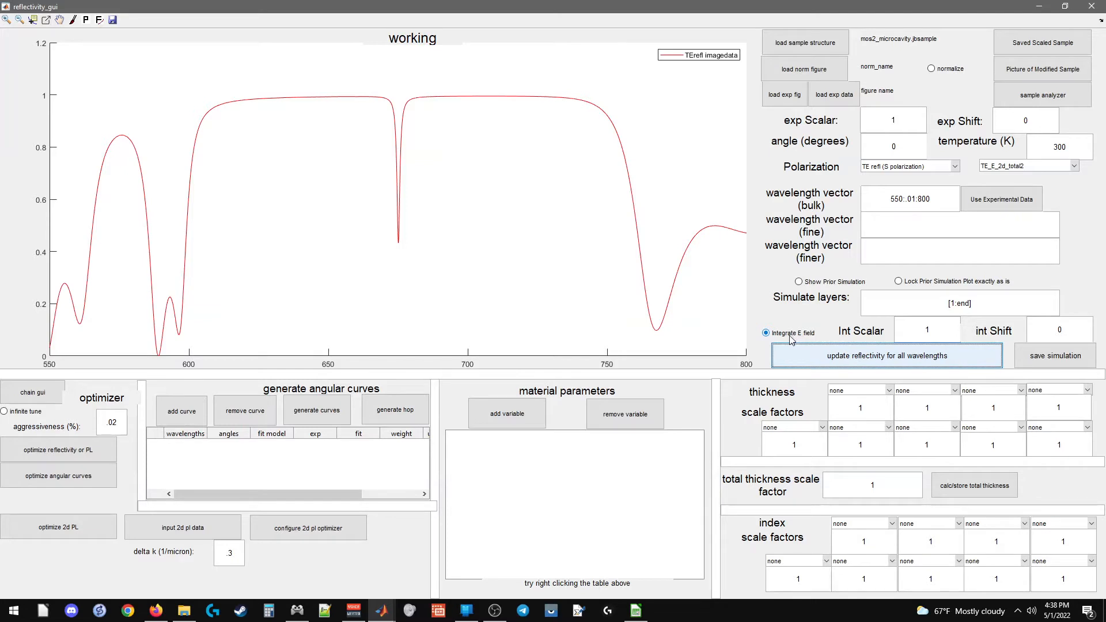
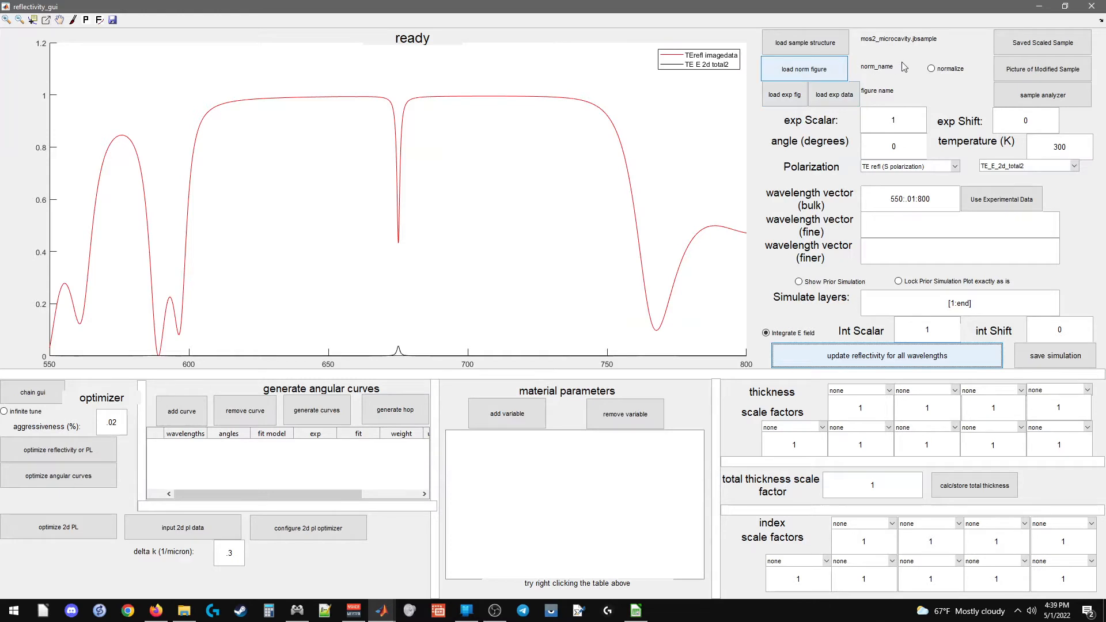
{"action": "left_click", "coordinate": [1001, 166]}
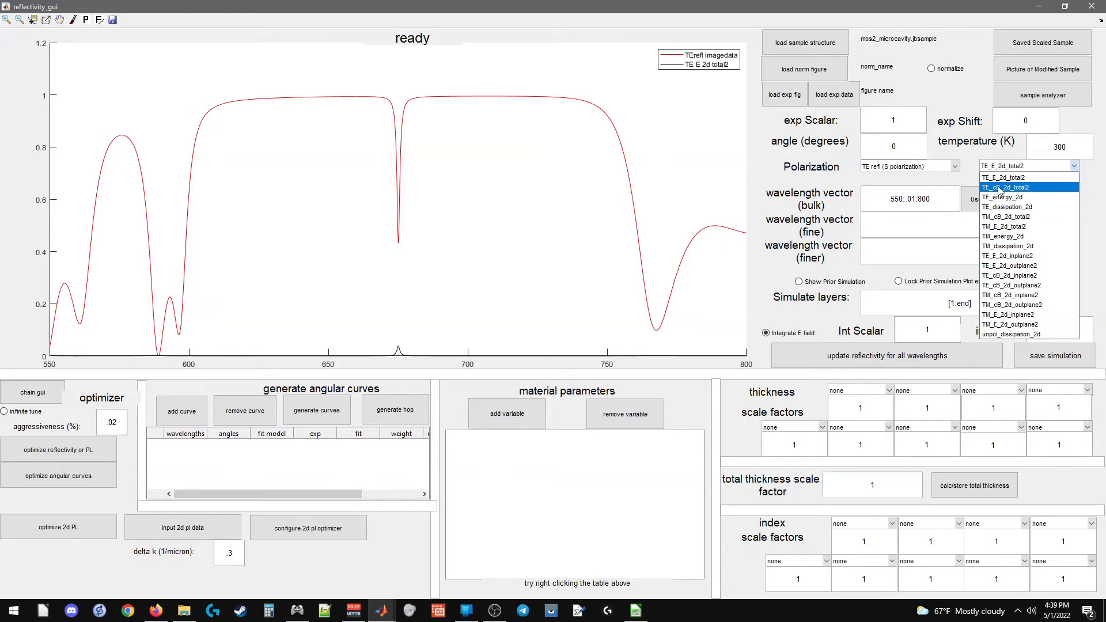
{"action": "left_click", "coordinate": [1000, 189]}
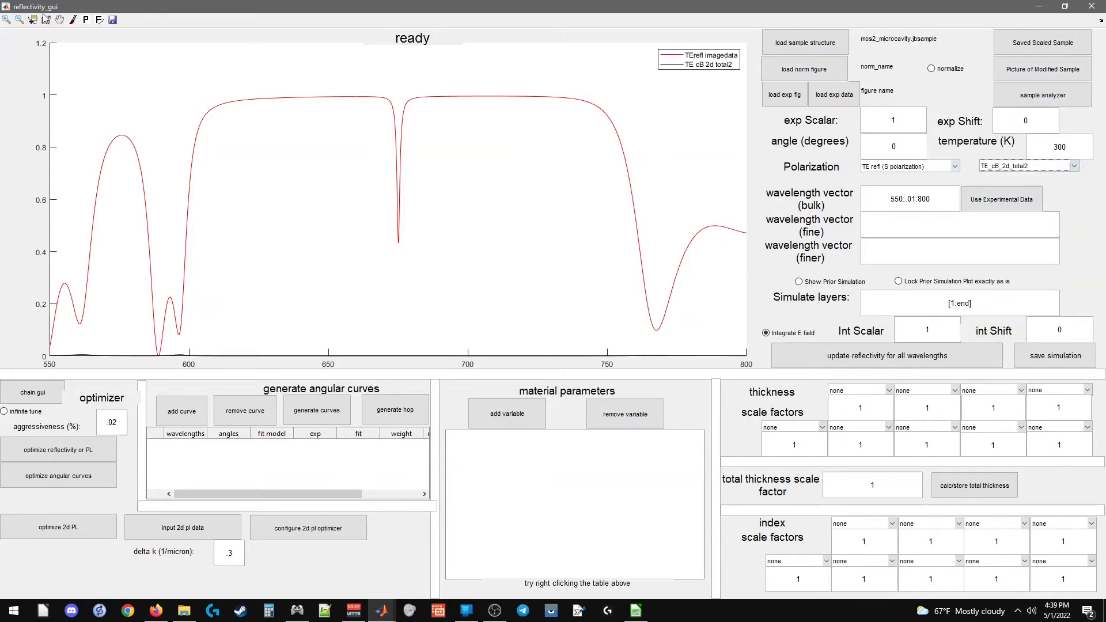
- Magnify the bottom of the plot to examine the small TE_cB_2d_total2 curve, and restore the full range
{"action": "left_click", "coordinate": [6, 19]}
{"action": "left_click_drag", "start_coordinate": [410, 354], "coordinate": [406, 395]}
{"action": "left_click_drag", "start_coordinate": [401, 327], "coordinate": [397, 368]}
{"action": "left_click_drag", "start_coordinate": [403, 327], "coordinate": [396, 369]}
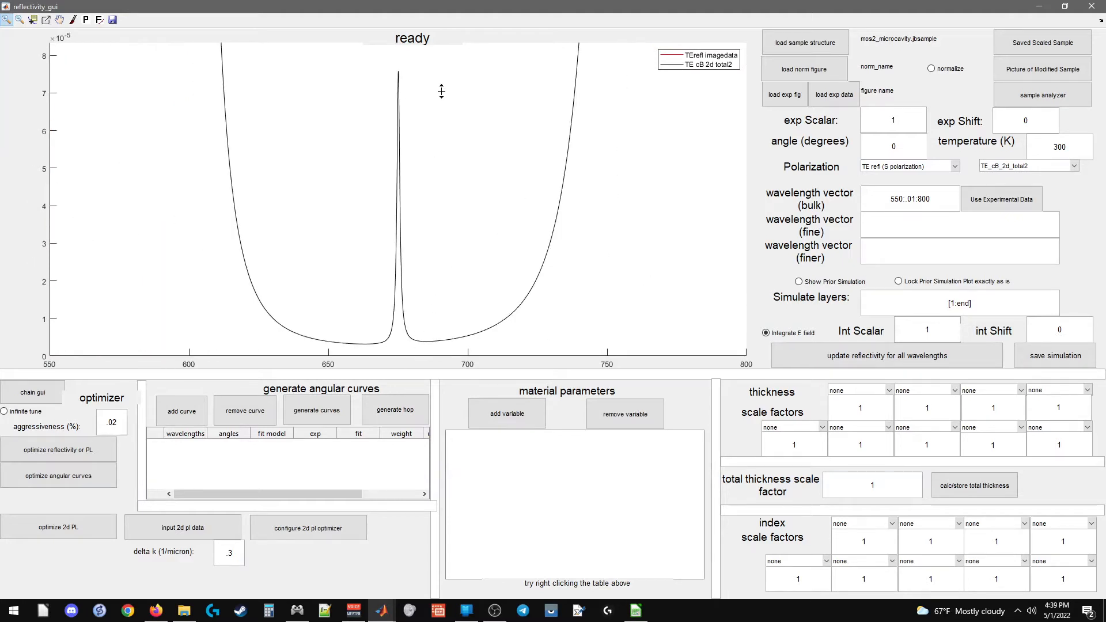
{"action": "double_click", "coordinate": [357, 174]}
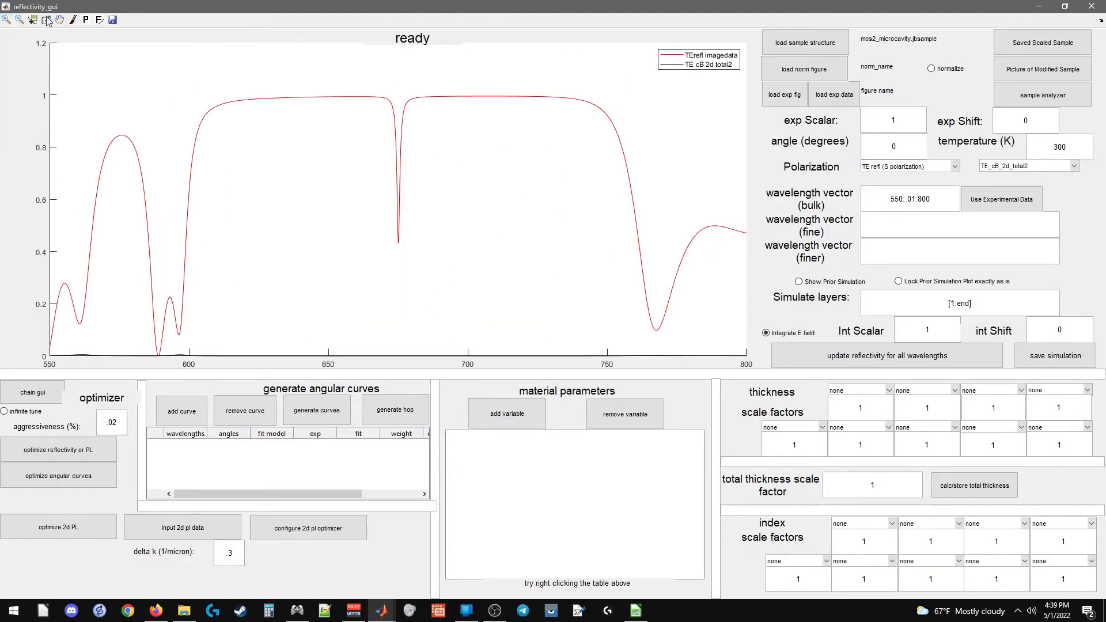
- Display the integrated TE_energy_2d curve and replace it with TE_dissipation_2d
{"action": "left_click", "coordinate": [984, 166]}
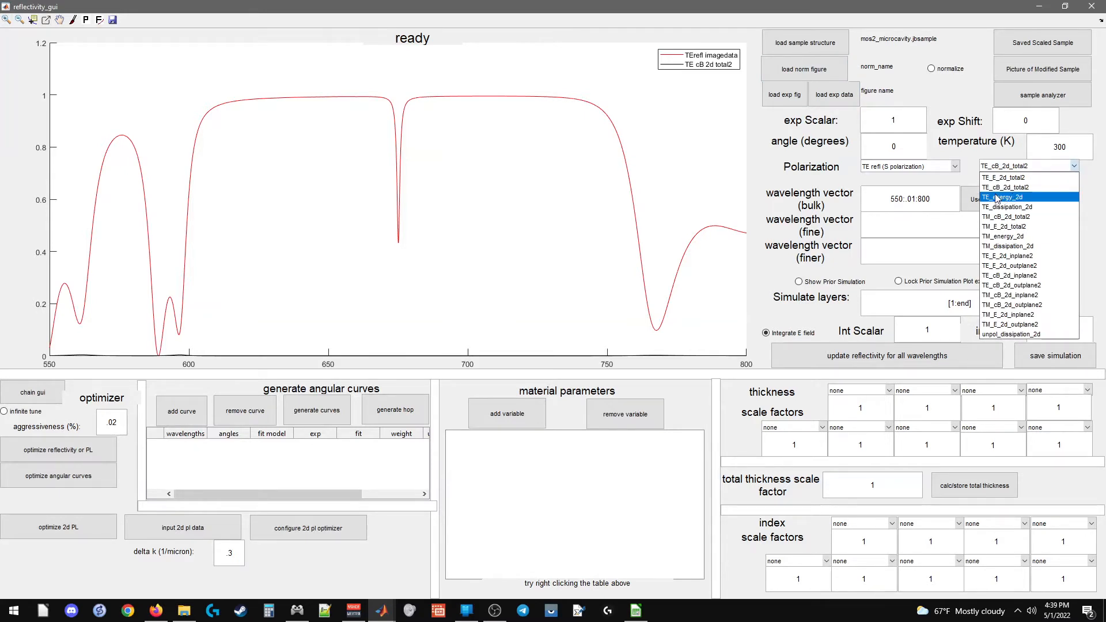
{"action": "left_click", "coordinate": [997, 198]}
{"action": "left_click", "coordinate": [1000, 165]}
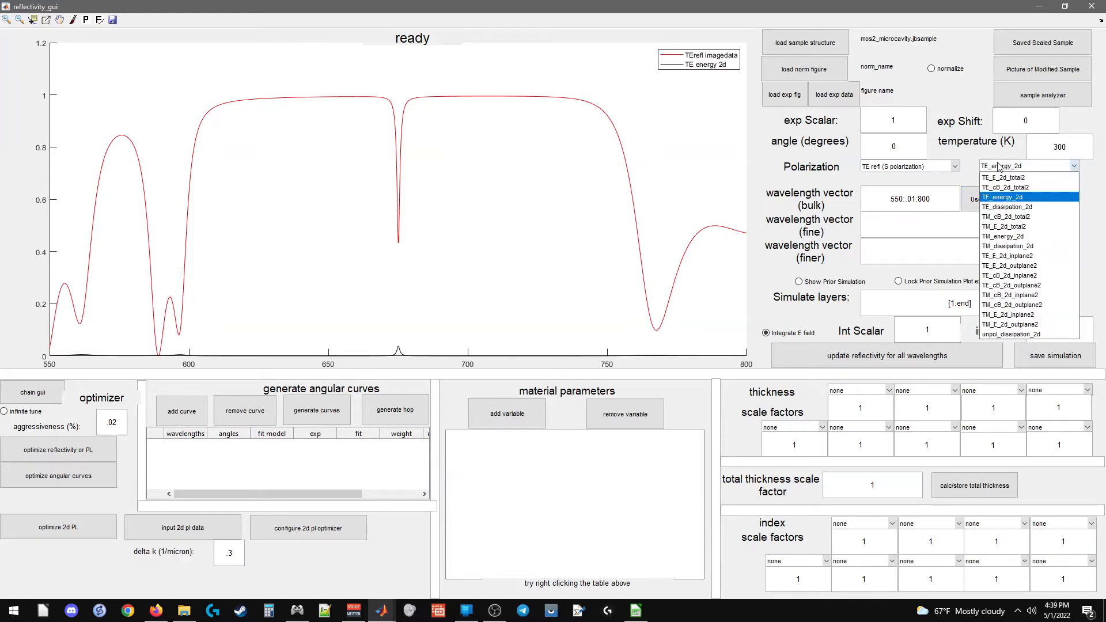
{"action": "left_click", "coordinate": [1000, 208]}
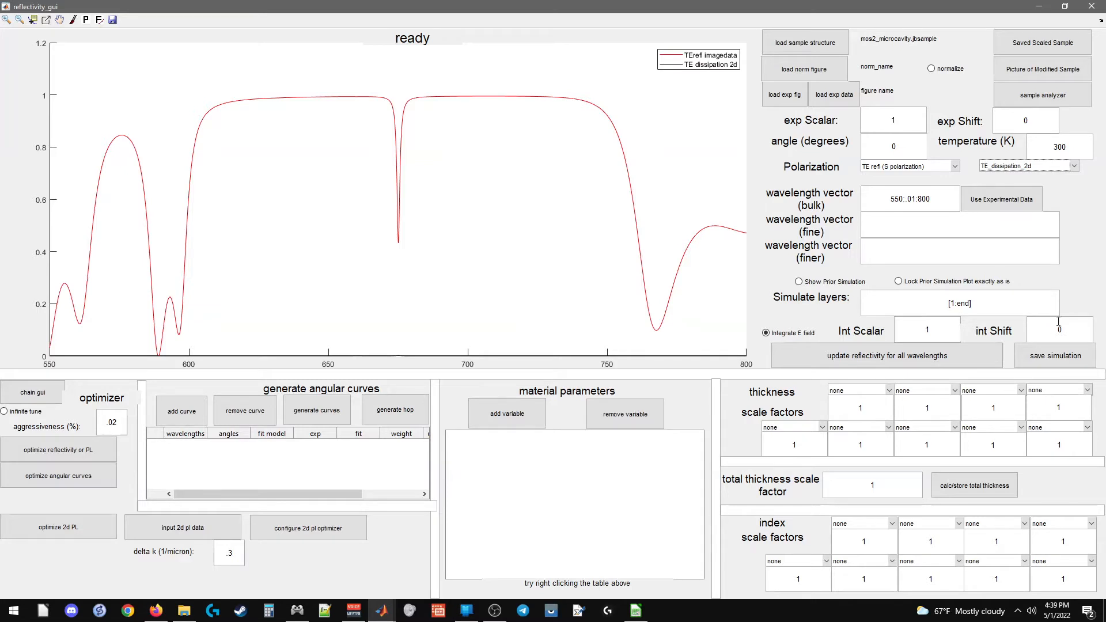
- Scale the integrated dissipation curve by 100 and set its shift to 0.5
{"action": "left_click", "coordinate": [947, 329]}
{"action": "key", "text": "Return"}
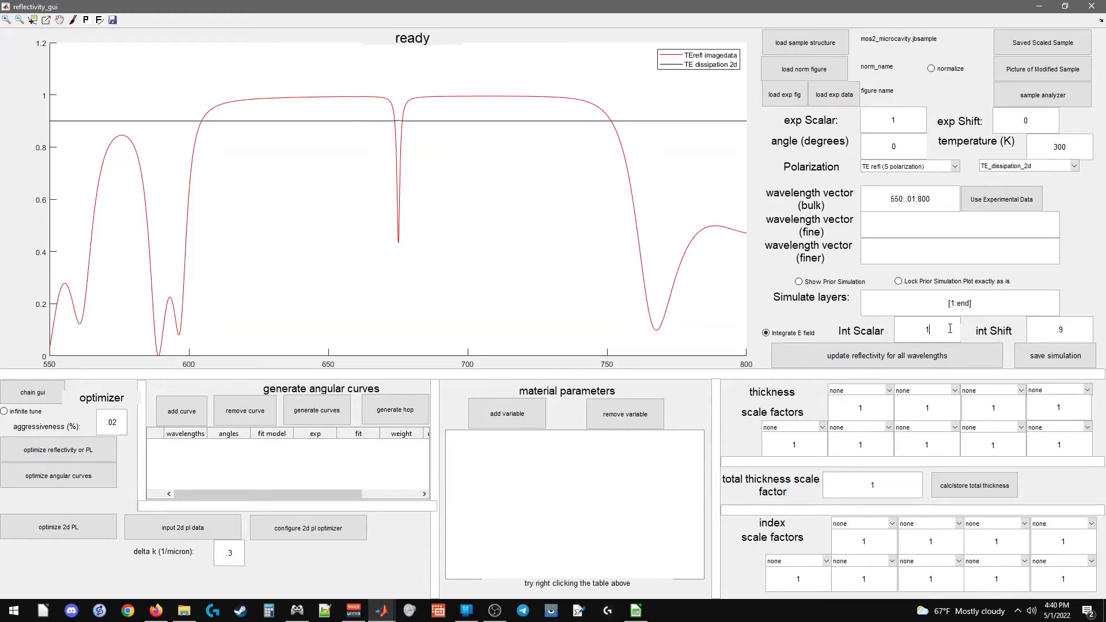
{"action": "type", "text": "00"}
{"action": "key", "text": "Return"}
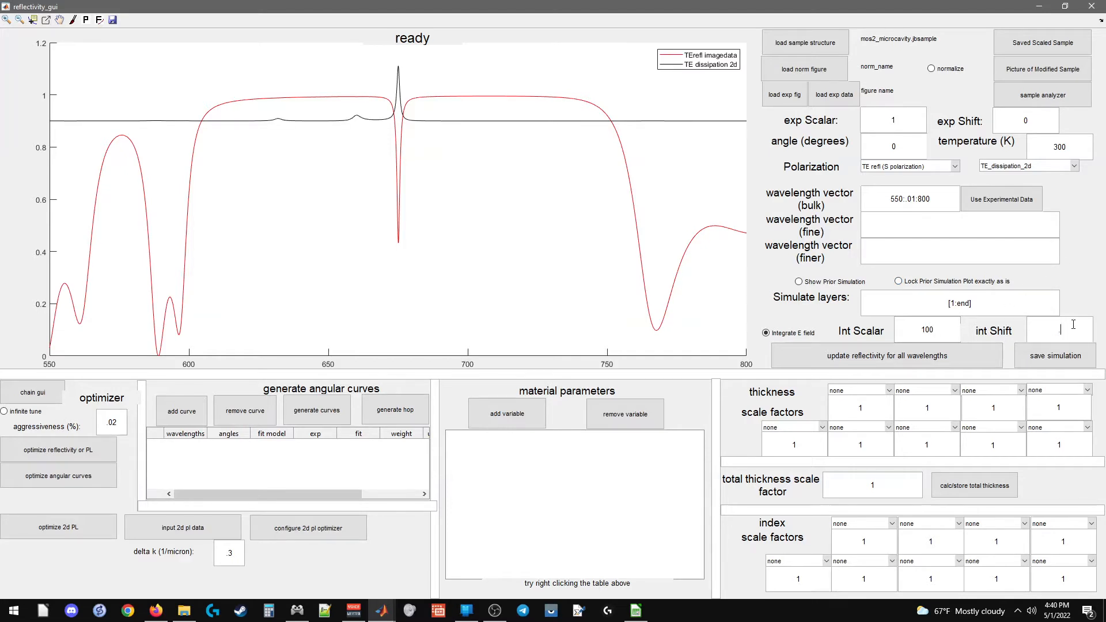
{"action": "type", "text": ".5"}
{"action": "key", "text": "Return"}
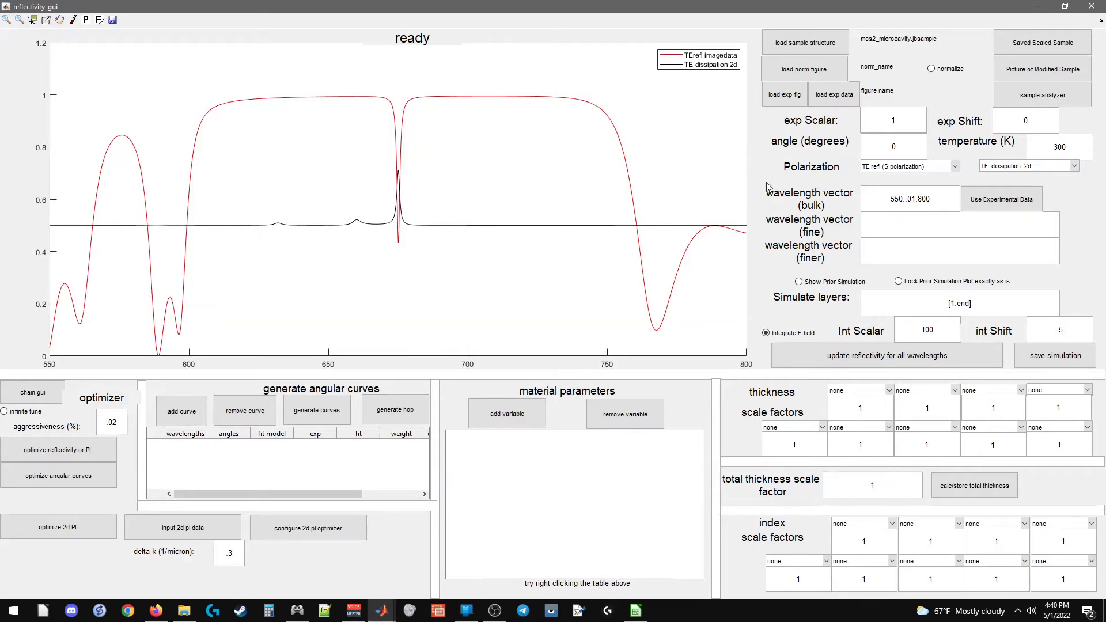
- Place data tips on the dissipation curve's main peak and the neighbouring smaller peak, moving the smaller peak's label clear of the curves
{"action": "left_click", "coordinate": [33, 22]}
{"action": "left_click", "coordinate": [379, 225]}
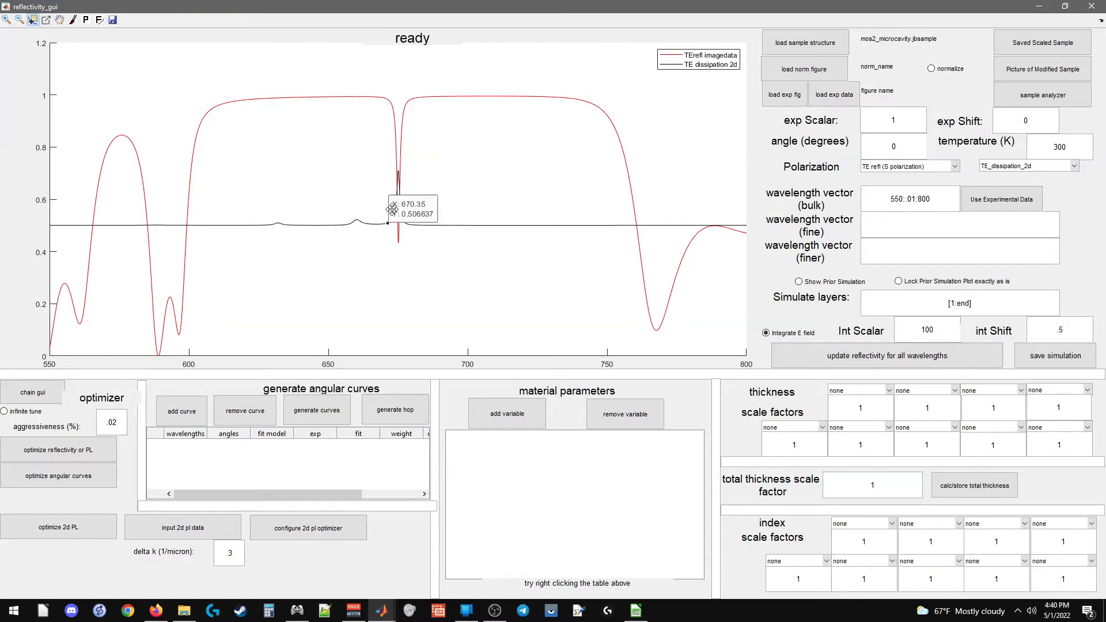
{"action": "left_click", "coordinate": [390, 163]}
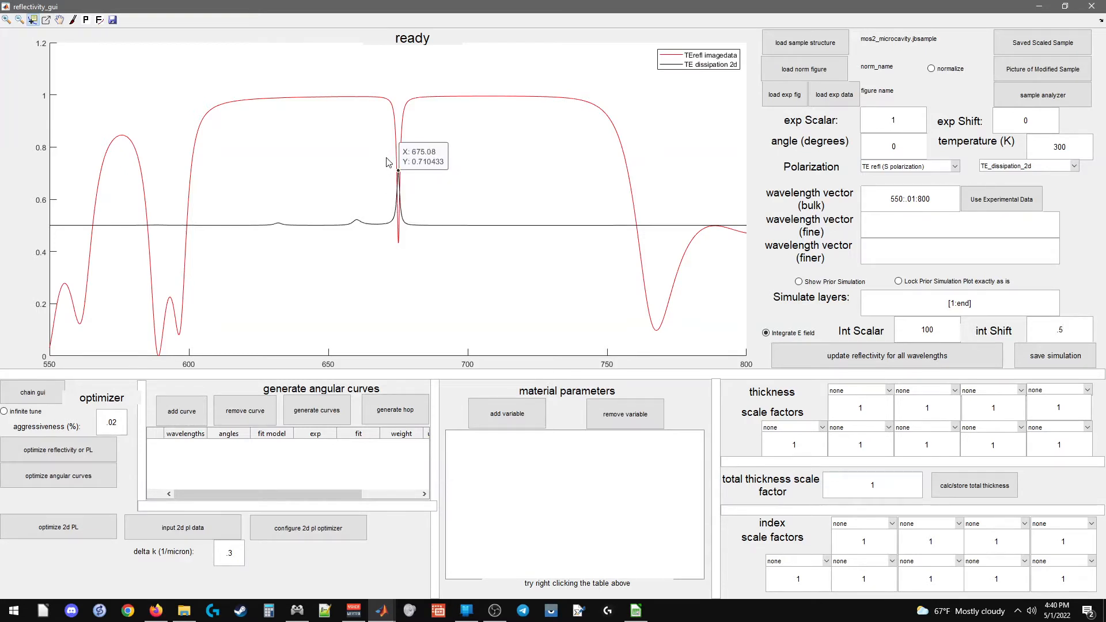
{"action": "left_click_drag", "start_coordinate": [387, 158], "coordinate": [281, 221]}
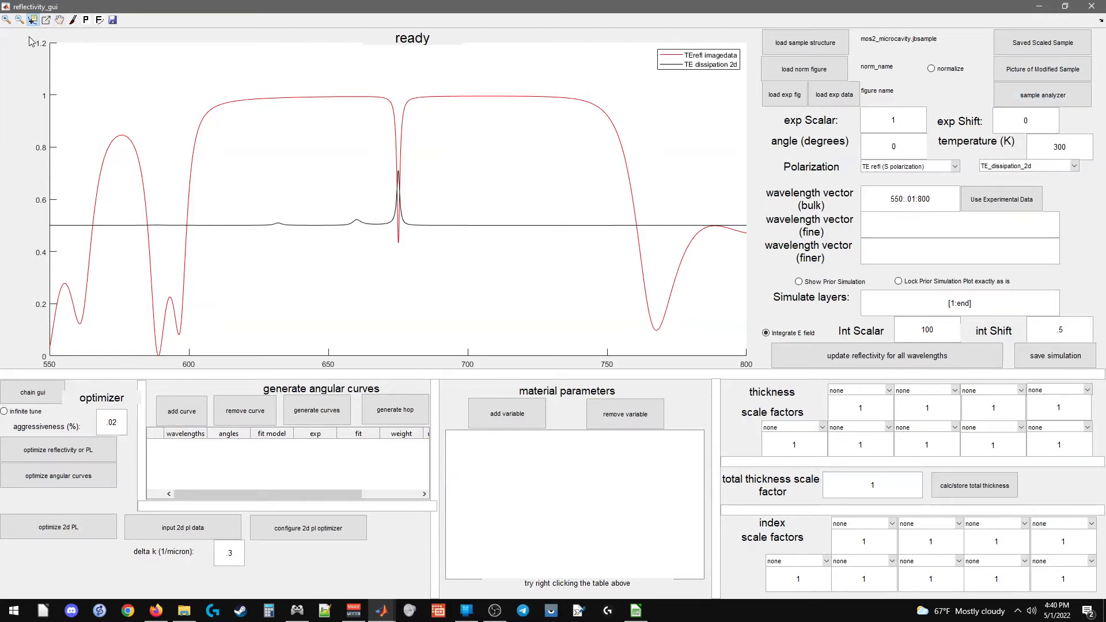
{"action": "left_click", "coordinate": [397, 174]}
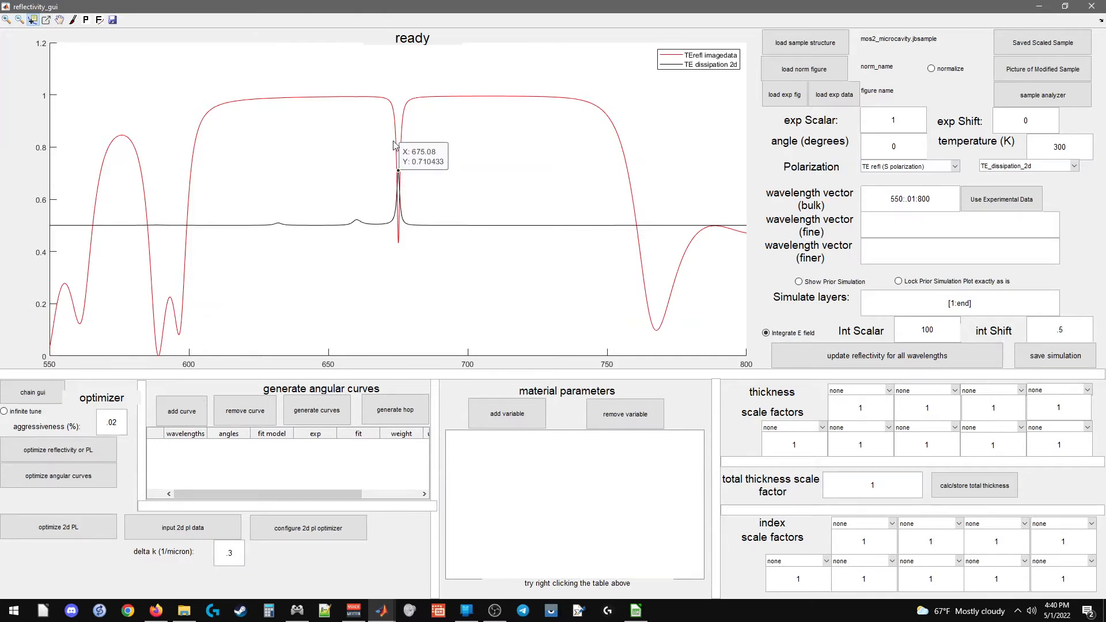
{"action": "left_click", "coordinate": [358, 221]}
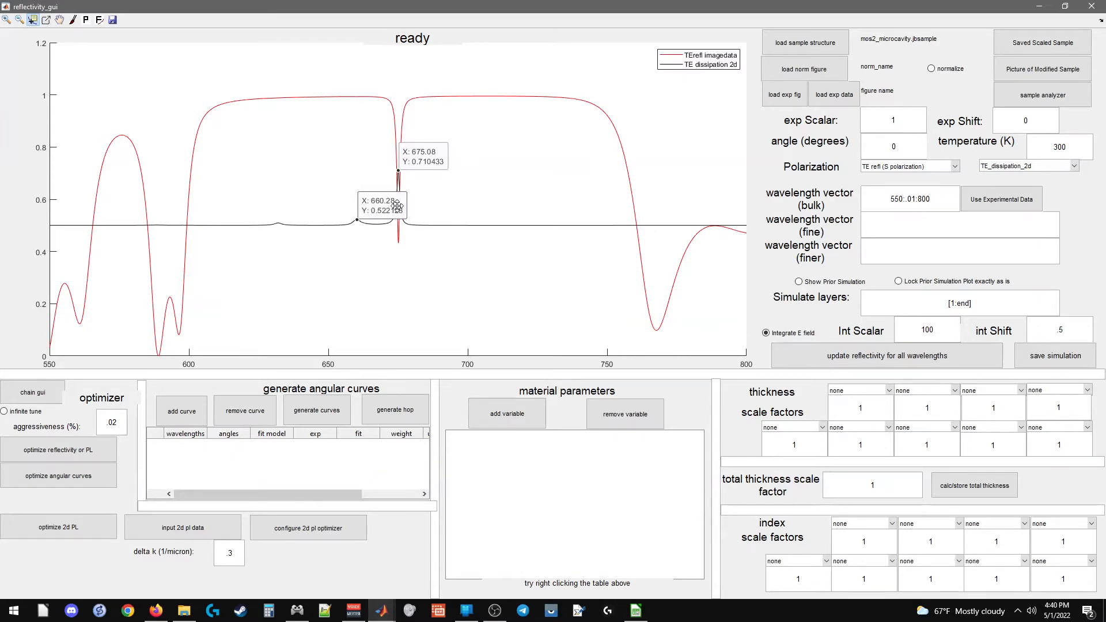
{"action": "left_click_drag", "start_coordinate": [398, 206], "coordinate": [347, 206]}
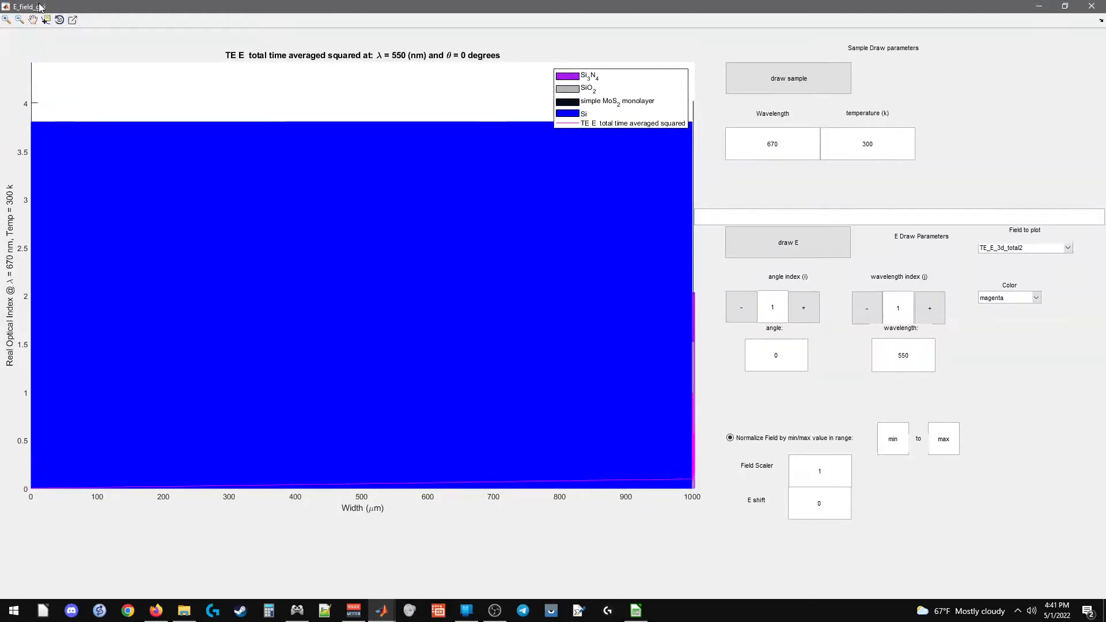
- Frame the E field plot on the Si3N4/SiO2 layer stack and MoS2 monolayer, keeping only a narrow strip of Si
{"action": "left_click", "coordinate": [7, 21]}
{"action": "right_click", "coordinate": [496, 334]}
{"action": "left_click_drag", "start_coordinate": [666, 390], "coordinate": [727, 394]}
{"action": "left_click_drag", "start_coordinate": [293, 361], "coordinate": [722, 367]}
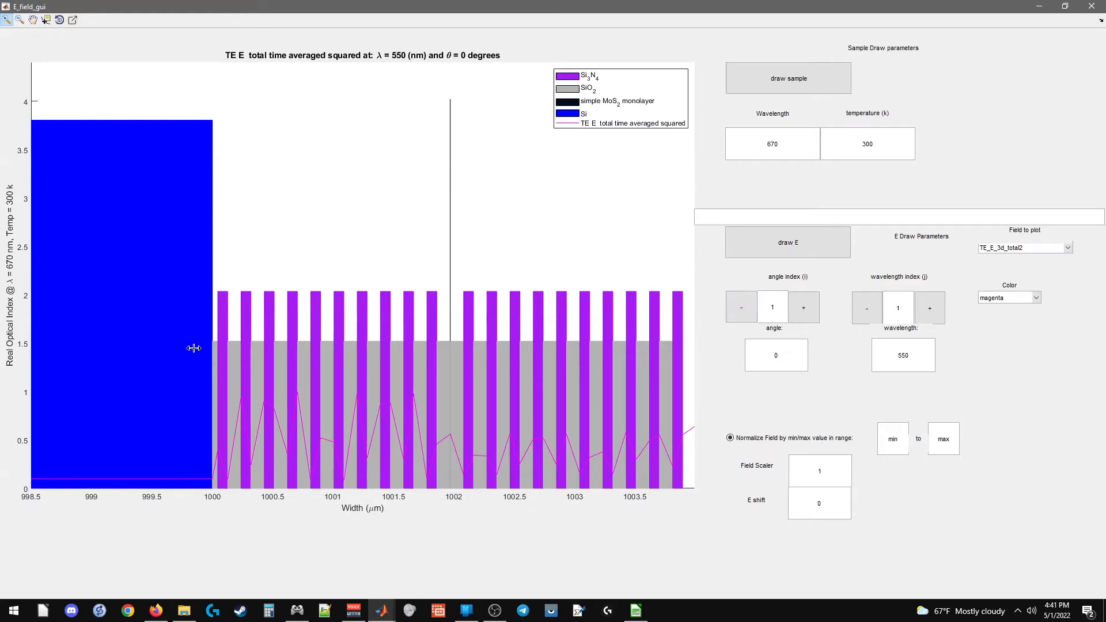
{"action": "left_click_drag", "start_coordinate": [161, 392], "coordinate": [827, 396]}
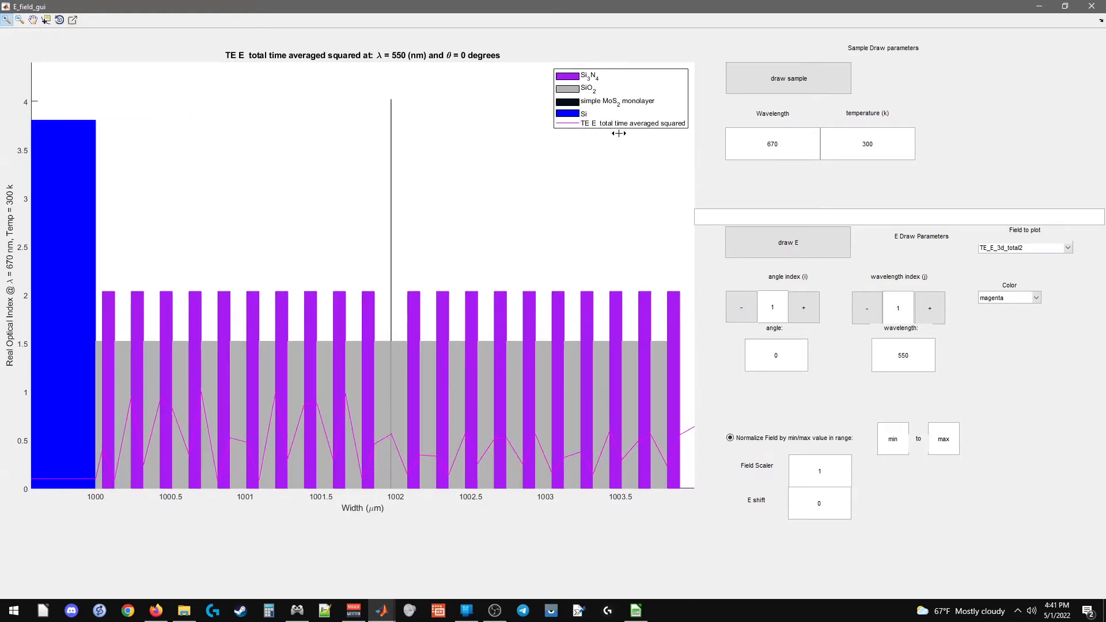
{"action": "left_click", "coordinate": [11, 20]}
- Check the dissipation peak's wavelength in the reflectivity window and plot the E field at a wavelength of 675 nm
{"action": "left_click_drag", "start_coordinate": [928, 356], "coordinate": [814, 342]}
{"action": "left_click_drag", "start_coordinate": [660, 8], "coordinate": [777, 281]}
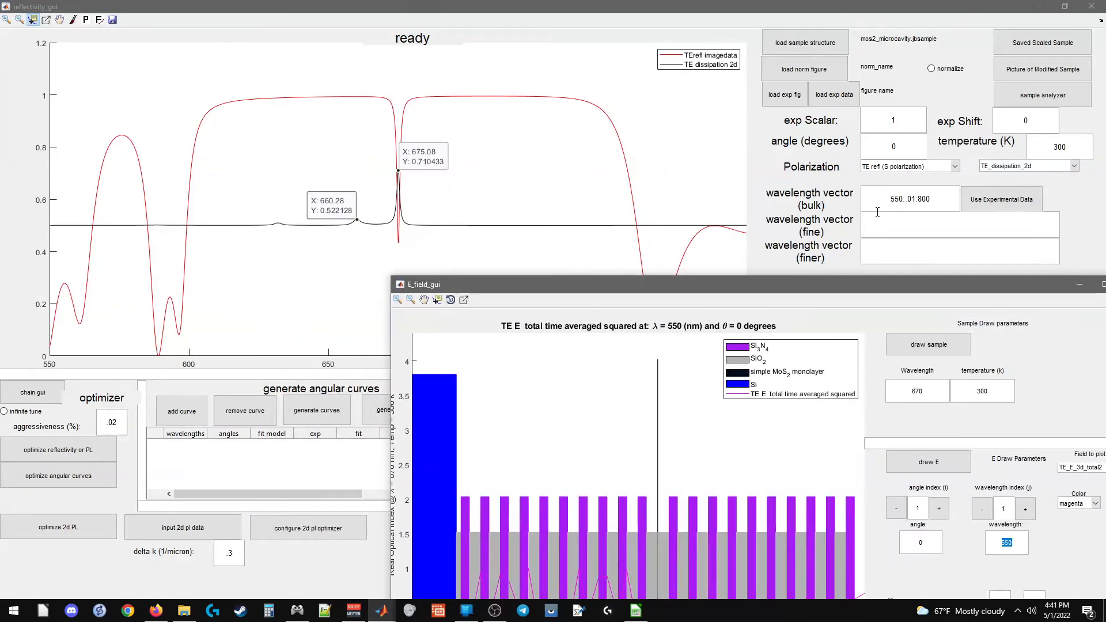
{"action": "double_click", "coordinate": [581, 280]}
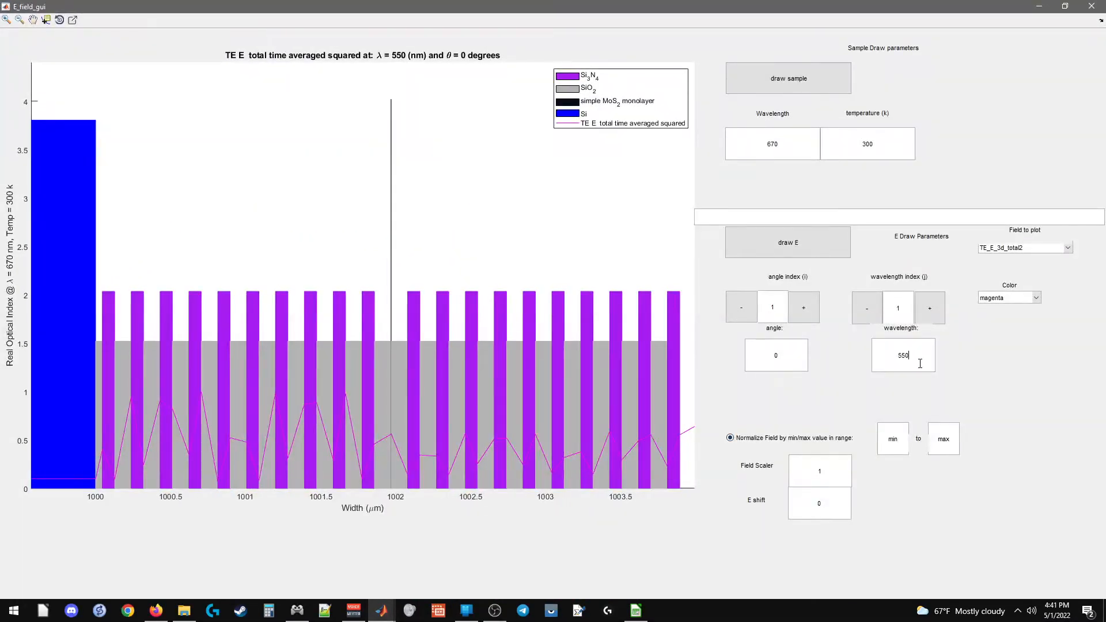
{"action": "left_click_drag", "start_coordinate": [920, 363], "coordinate": [828, 339]}
{"action": "type", "text": "675"}
{"action": "key", "text": "Return"}
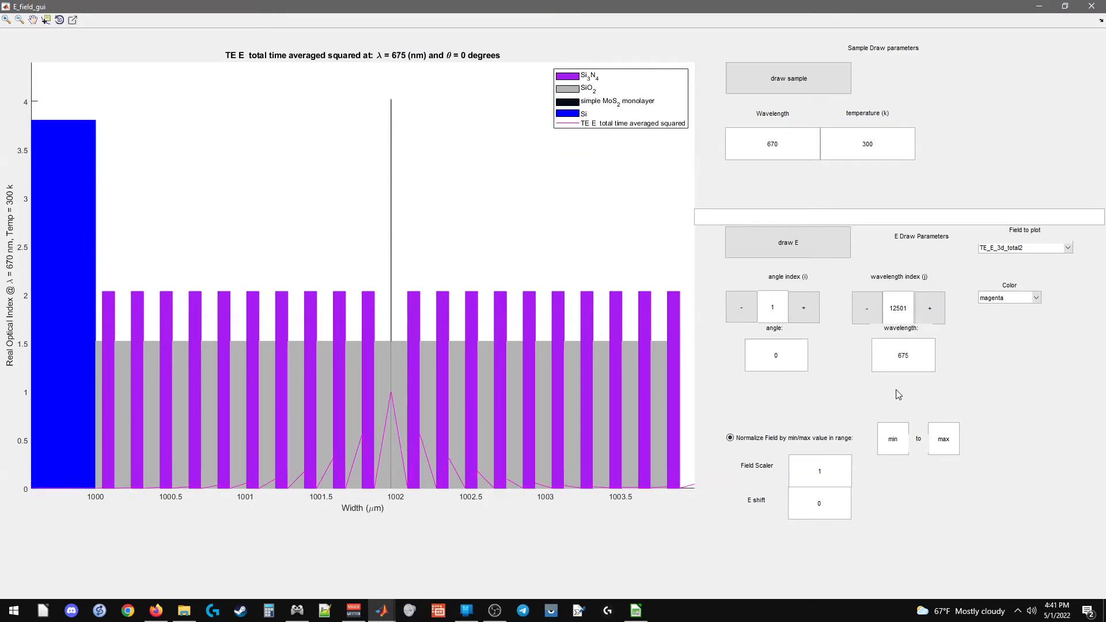
- Step the wavelength index up and back down to examine the field profile at wavelengths just above 675 nm
{"action": "double_click", "coordinate": [895, 309]}
{"action": "left_click", "coordinate": [939, 310]}
{"action": "left_click", "coordinate": [941, 313]}
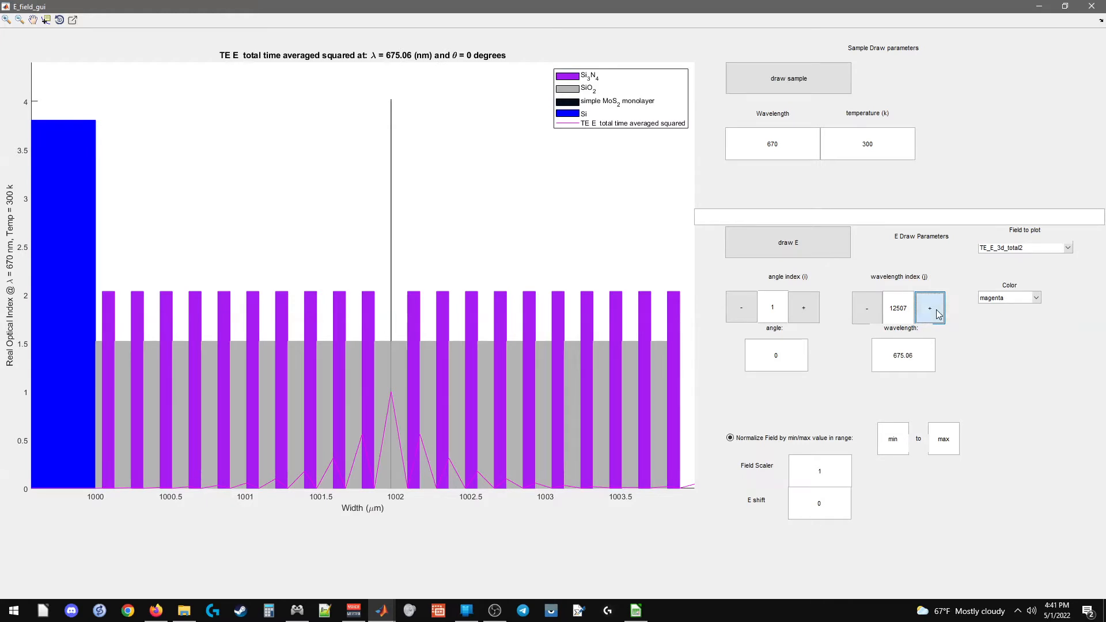
{"action": "left_click", "coordinate": [940, 314]}
{"action": "left_click", "coordinate": [940, 314]}
{"action": "left_click", "coordinate": [940, 314]}
{"action": "left_click", "coordinate": [939, 314]}
{"action": "left_click", "coordinate": [940, 314]}
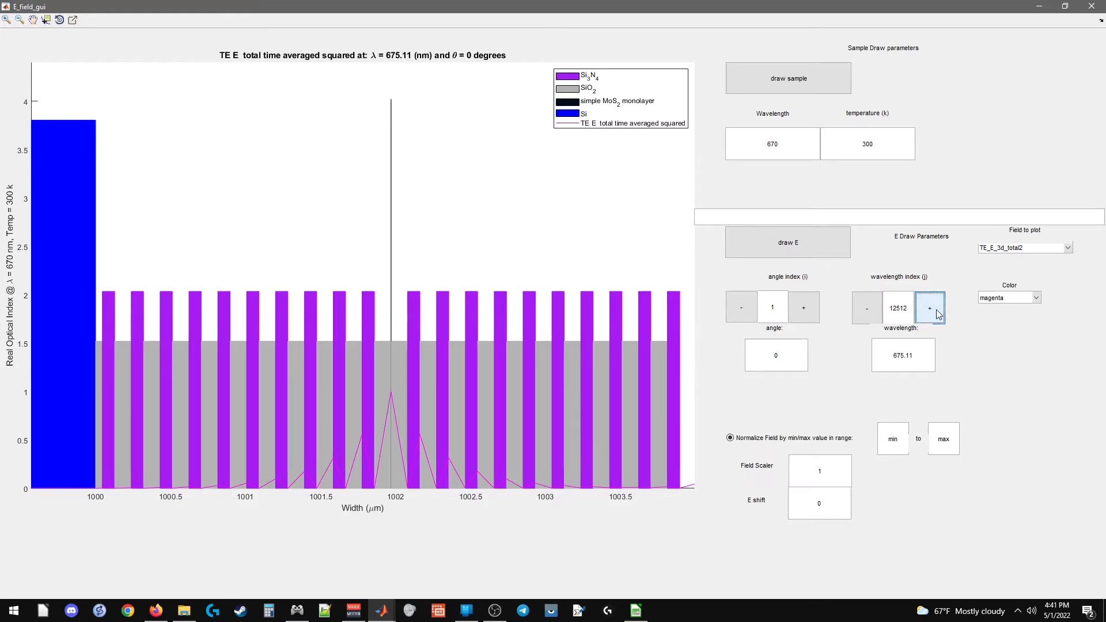
{"action": "left_click", "coordinate": [877, 311]}
{"action": "left_click", "coordinate": [876, 311]}
{"action": "left_click", "coordinate": [876, 312]}
{"action": "left_click", "coordinate": [876, 311]}
{"action": "left_click", "coordinate": [876, 311]}
{"action": "left_click", "coordinate": [877, 311]}
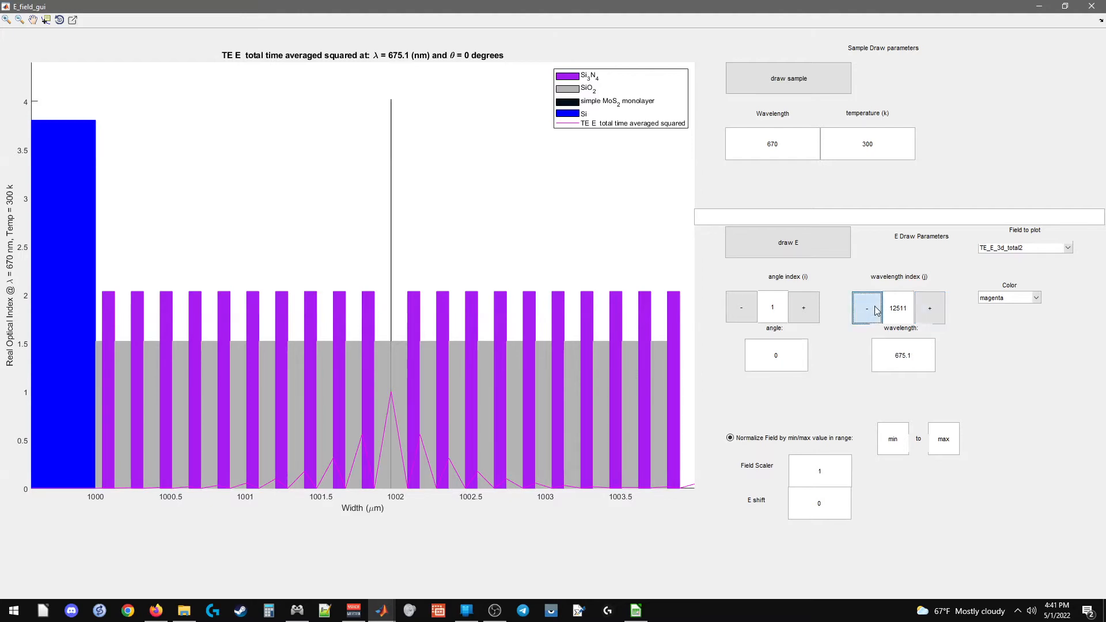
- Recheck the labelled dissipation peak in the reflectivity window and advance the E field plot to a wavelength of 675.17 nm
{"action": "left_click_drag", "start_coordinate": [295, 7], "coordinate": [1105, 268]}
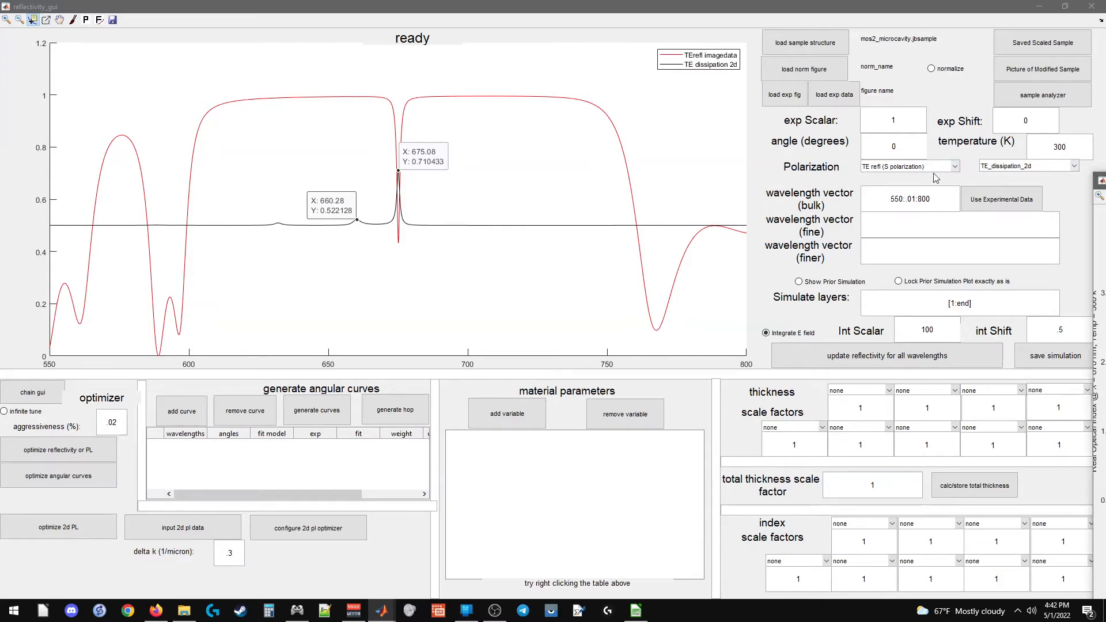
{"action": "left_click_drag", "start_coordinate": [1101, 180], "coordinate": [806, 1]}
{"action": "left_click", "coordinate": [931, 312]}
{"action": "left_click", "coordinate": [931, 312]}
{"action": "left_click", "coordinate": [932, 312]}
{"action": "left_click", "coordinate": [931, 312]}
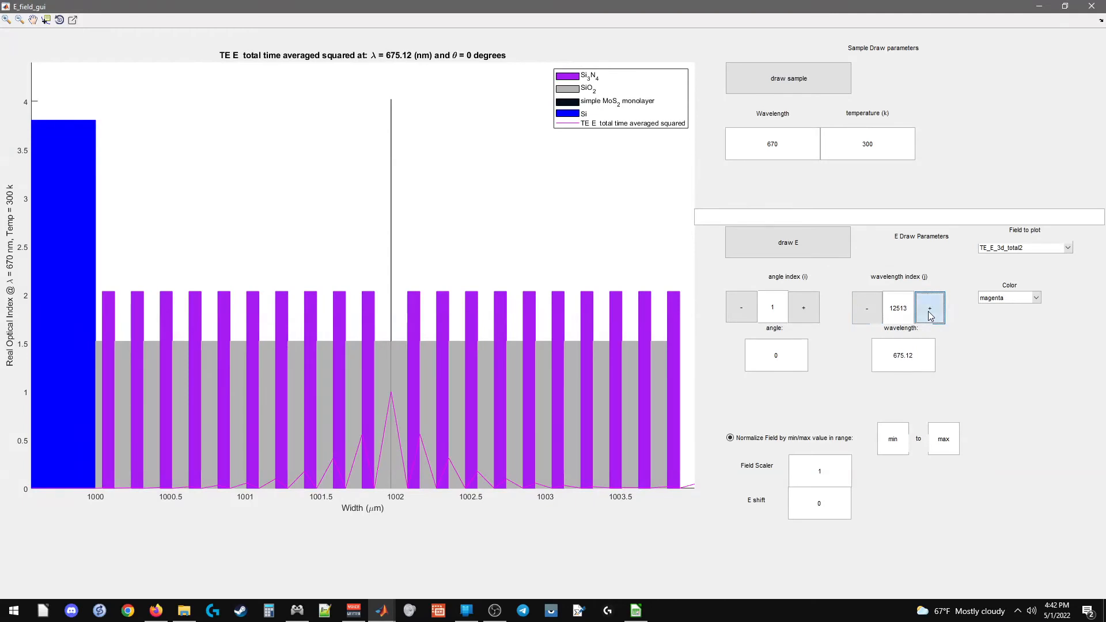
{"action": "left_click", "coordinate": [932, 312]}
{"action": "left_click", "coordinate": [932, 312]}
{"action": "left_click", "coordinate": [931, 312]}
{"action": "double_click", "coordinate": [930, 312]}
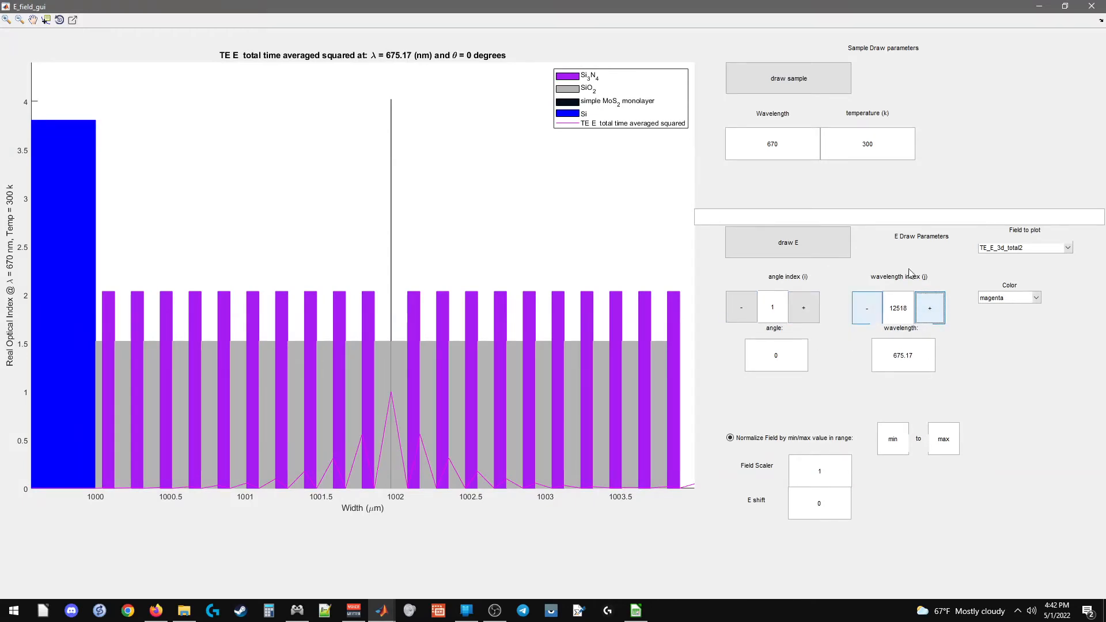
- Plot the TE_cB_3d_total2 field with an E shift of 1.5 and a field scaler of 2
{"action": "left_click", "coordinate": [1007, 247]}
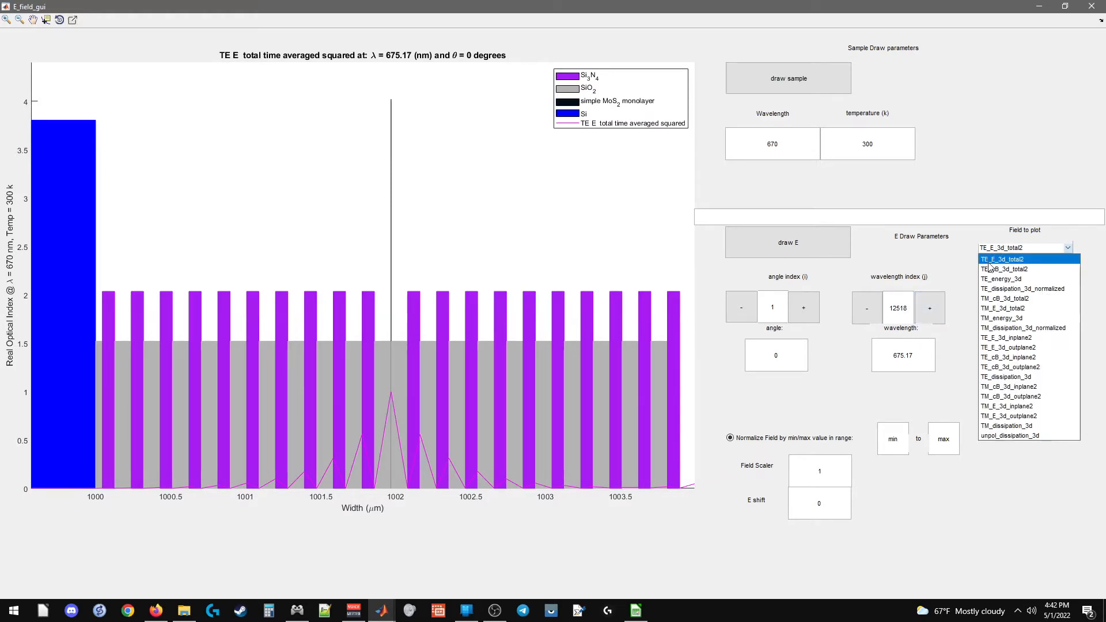
{"action": "left_click", "coordinate": [989, 269]}
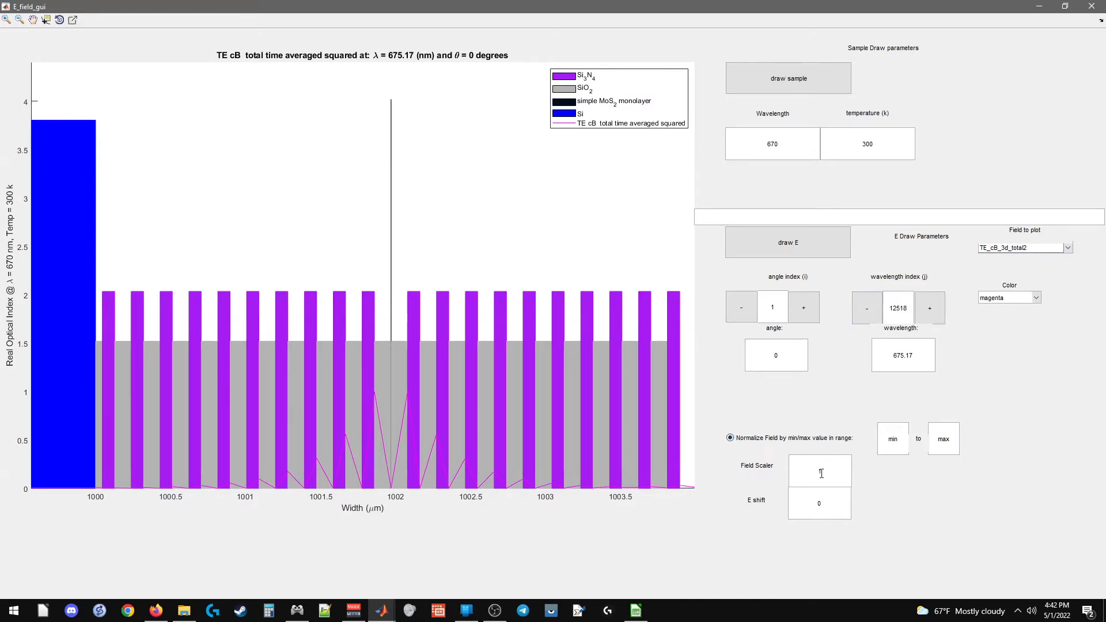
{"action": "double_click", "coordinate": [842, 513]}
{"action": "type", "text": "1.5"}
{"action": "left_click", "coordinate": [772, 354]}
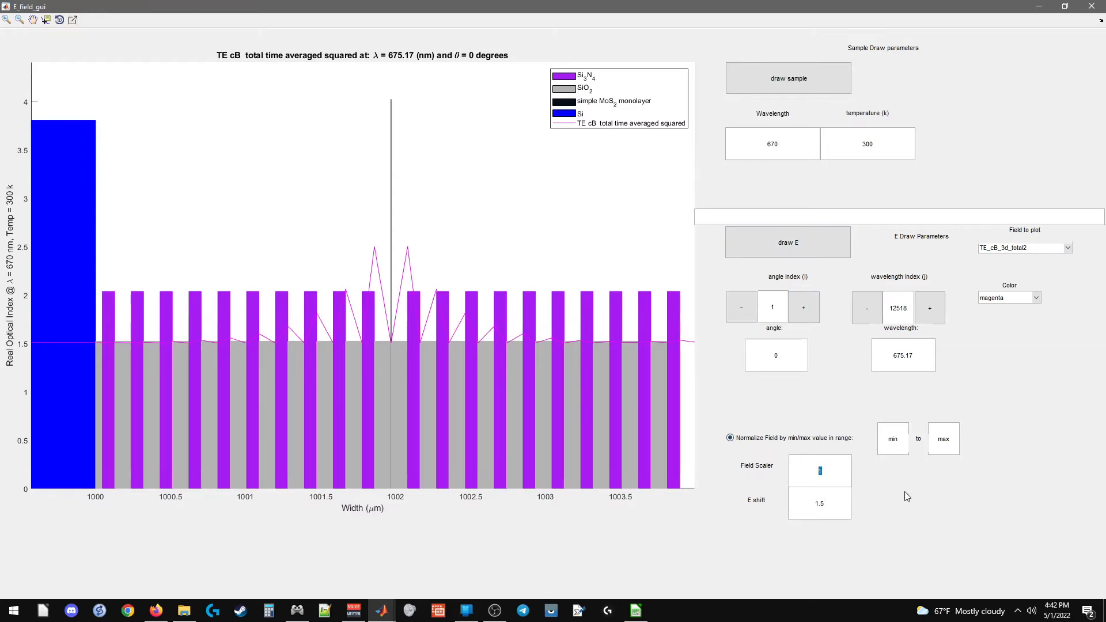
{"action": "type", "text": "2"}
{"action": "key", "text": "Return"}
- Switch the plotted field back to TE_E_3d_total2 for comparison, and change it to TE_energy_3d
{"action": "left_click", "coordinate": [1001, 249]}
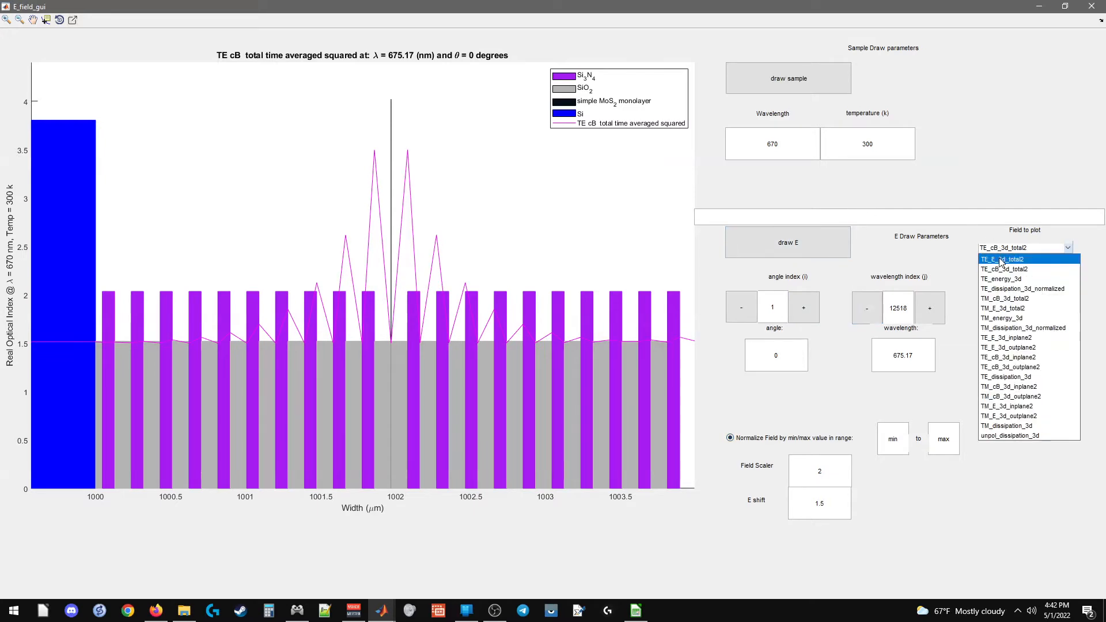
{"action": "left_click", "coordinate": [1001, 262]}
{"action": "left_click", "coordinate": [997, 248]}
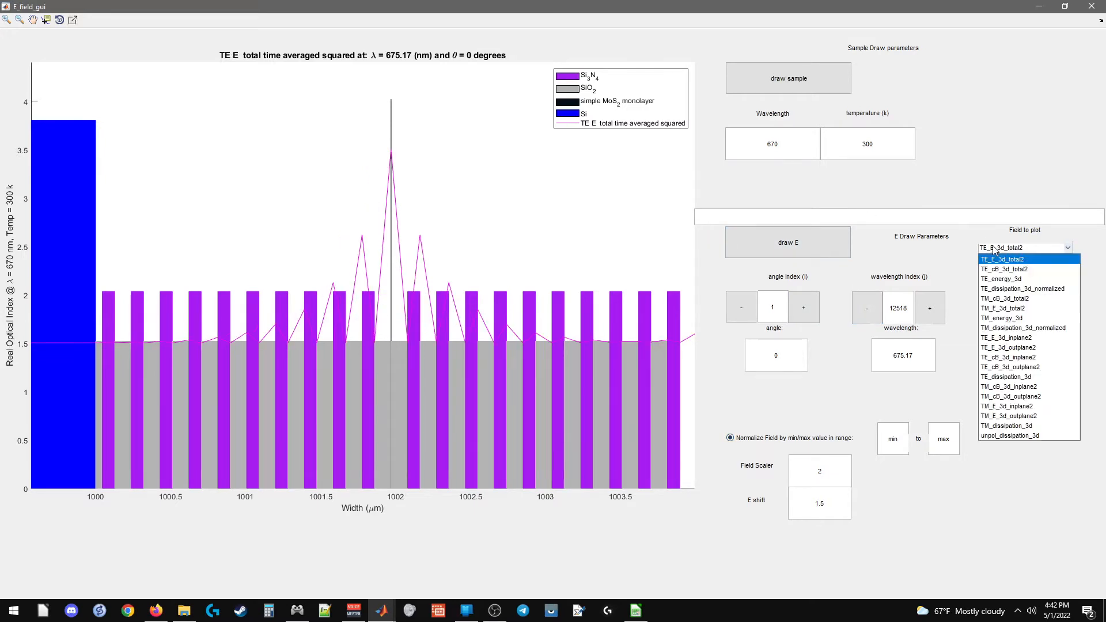
{"action": "left_click", "coordinate": [1000, 280]}
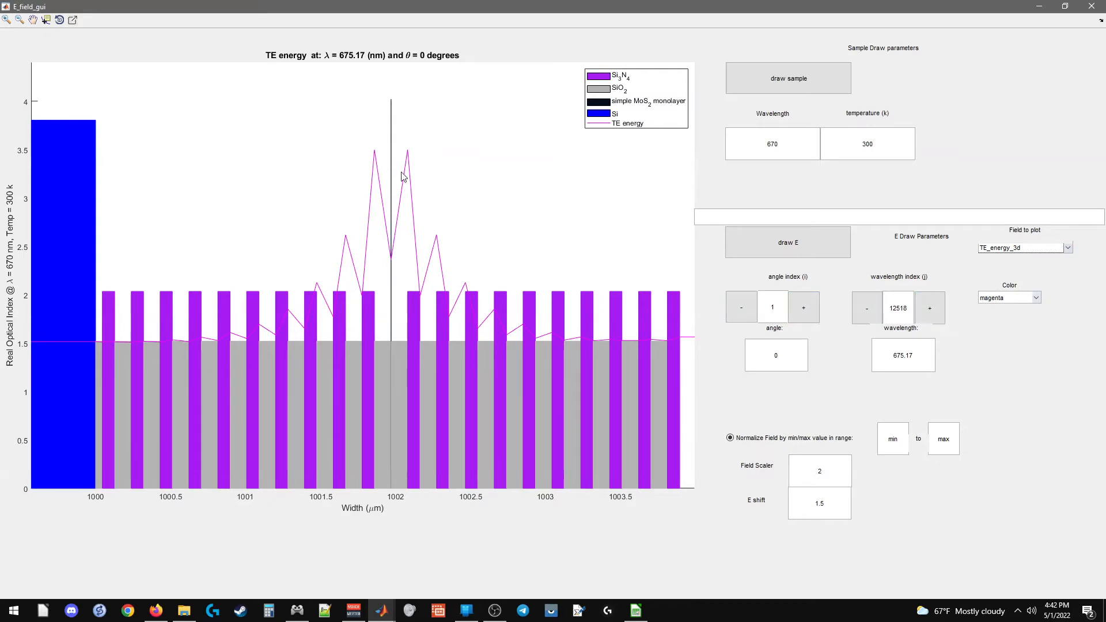
- Plot the TE_dissipation_3d_normalized field and look through the other fields available for plotting
{"action": "left_click", "coordinate": [1008, 250]}
{"action": "left_click", "coordinate": [996, 290]}
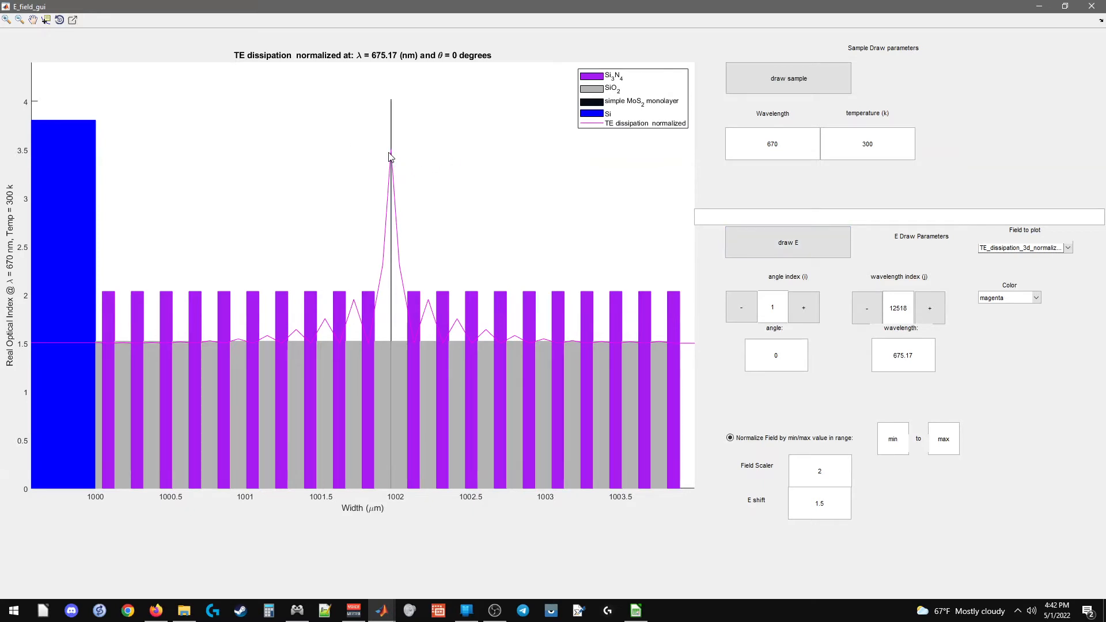
{"action": "left_click", "coordinate": [1002, 252]}
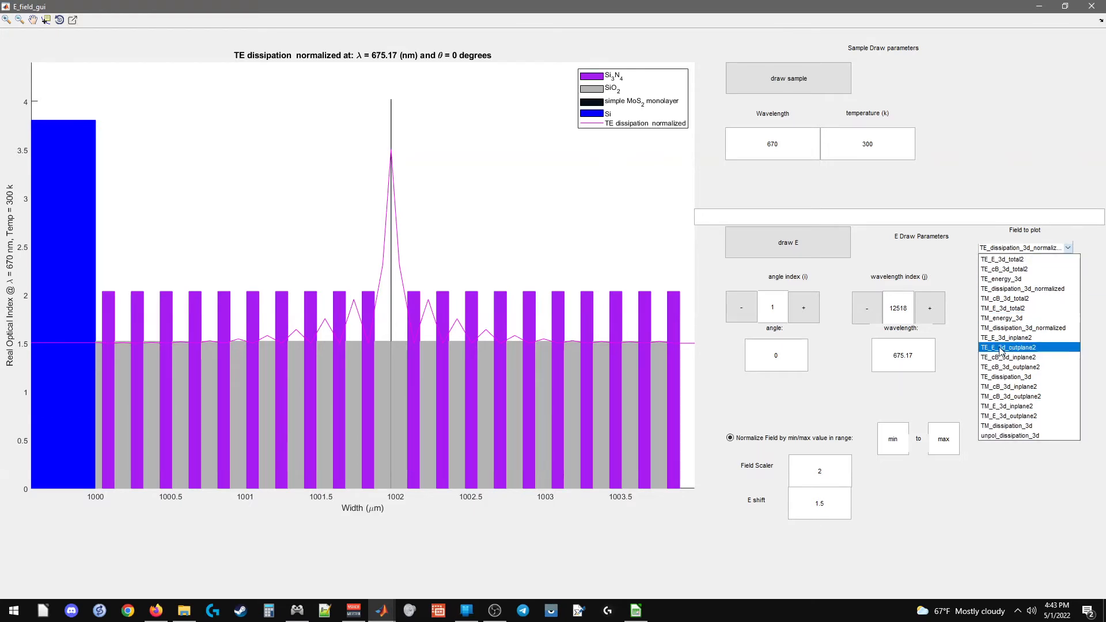
{"action": "left_click", "coordinate": [1003, 436]}
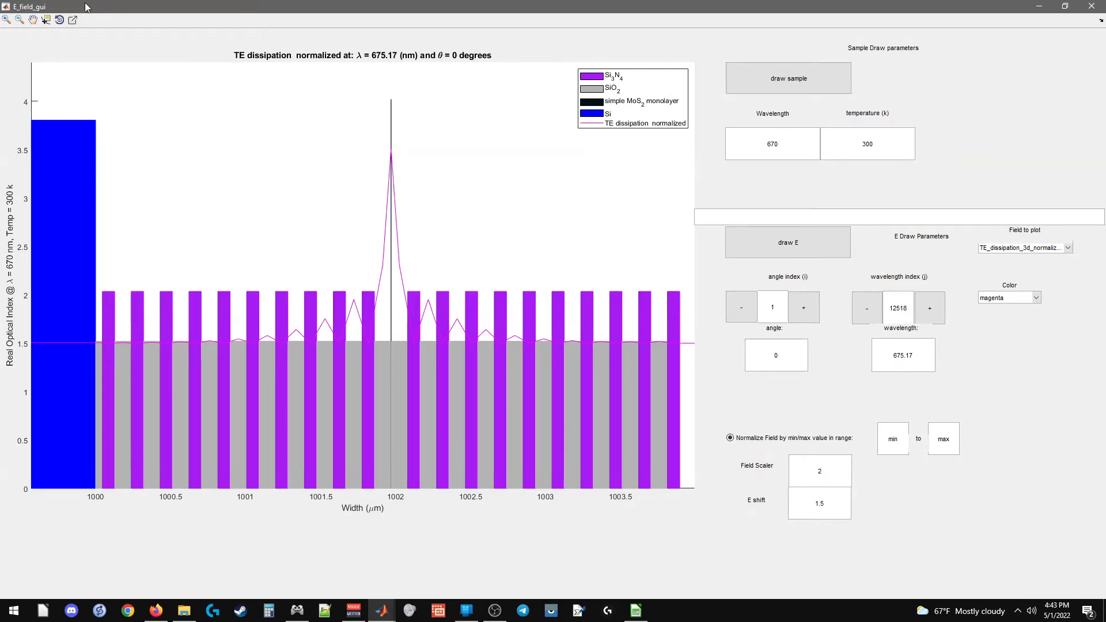
- Plot the TE_E_3d_total2 field and zoom in horizontally on the layers around the MoS2 monolayer, about 1001.6 to 1002.6 µm
{"action": "left_click", "coordinate": [6, 19]}
{"action": "left_click", "coordinate": [999, 249]}
{"action": "left_click", "coordinate": [987, 266]}
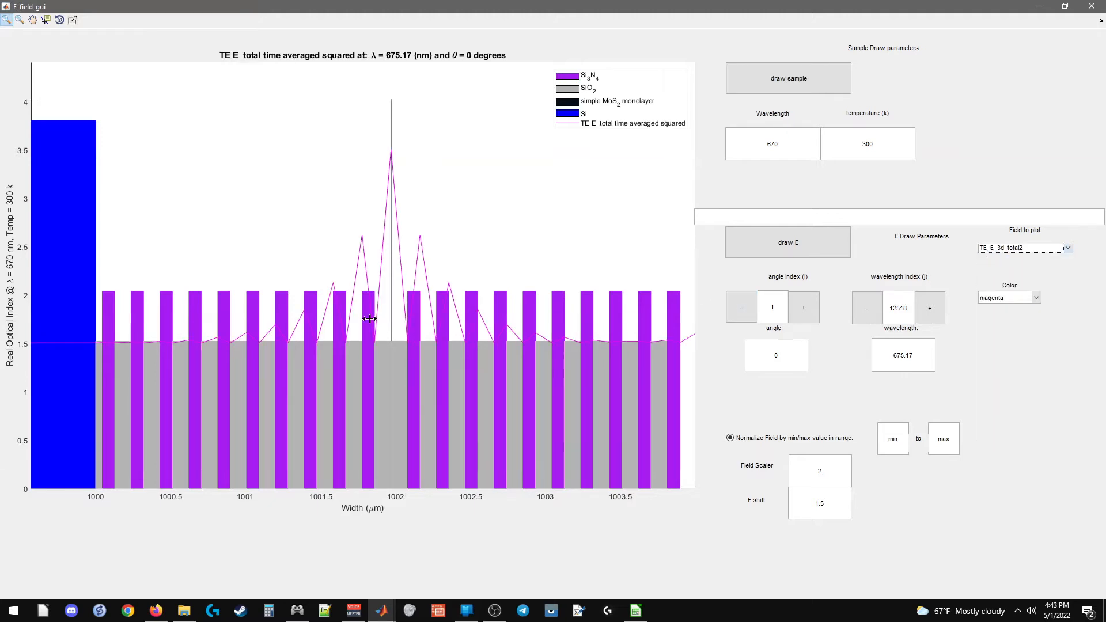
{"action": "left_click_drag", "start_coordinate": [340, 333], "coordinate": [481, 333]}
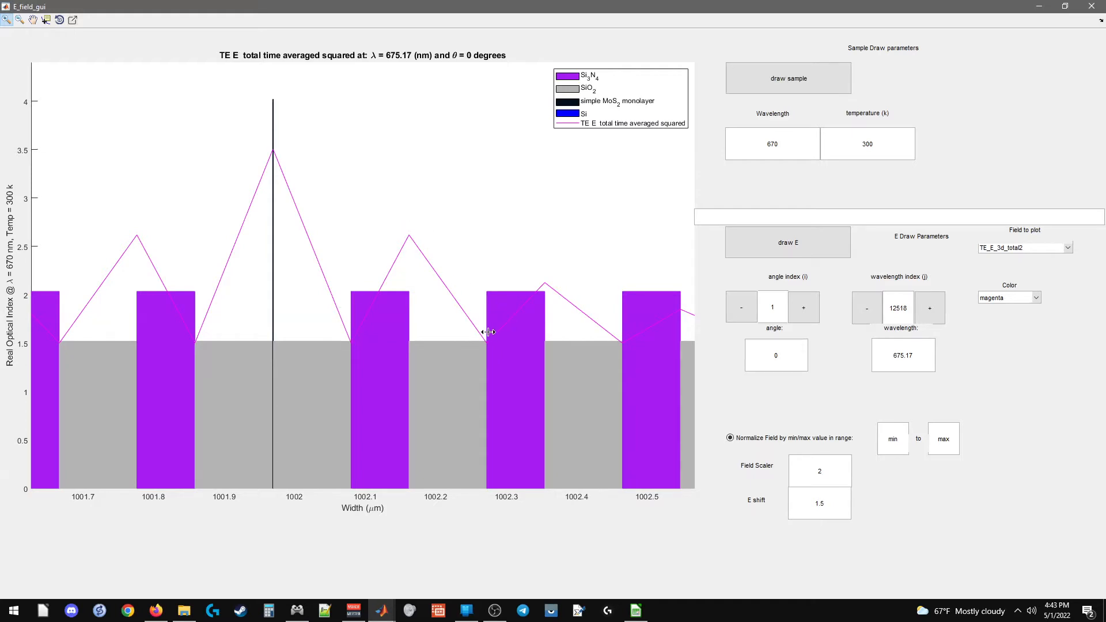
- Switch the plotted field to TE_dissipation_3d_normalized for comparison near the monolayer, and zoom back out
{"action": "left_click", "coordinate": [1027, 249]}
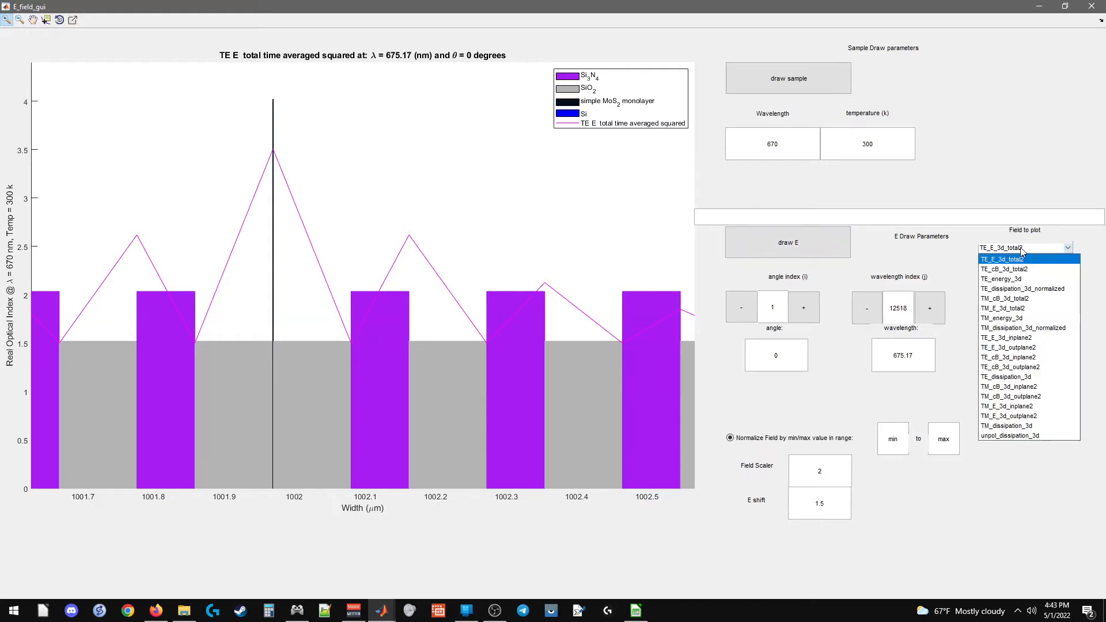
{"action": "left_click", "coordinate": [1023, 289]}
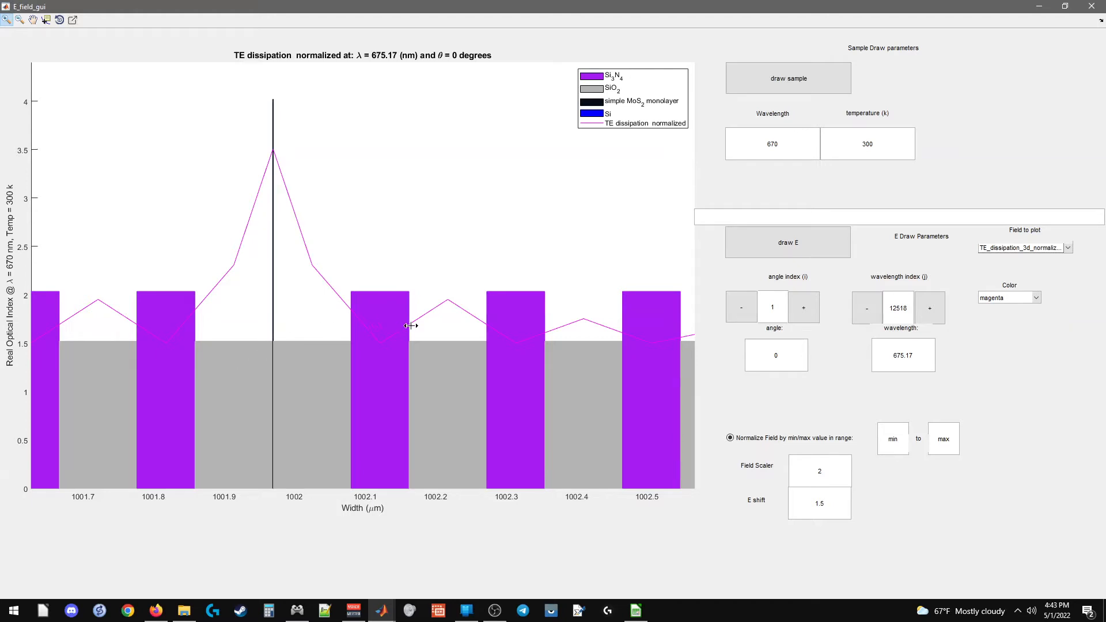
{"action": "double_click", "coordinate": [352, 306]}
{"action": "left_click", "coordinate": [353, 305]}
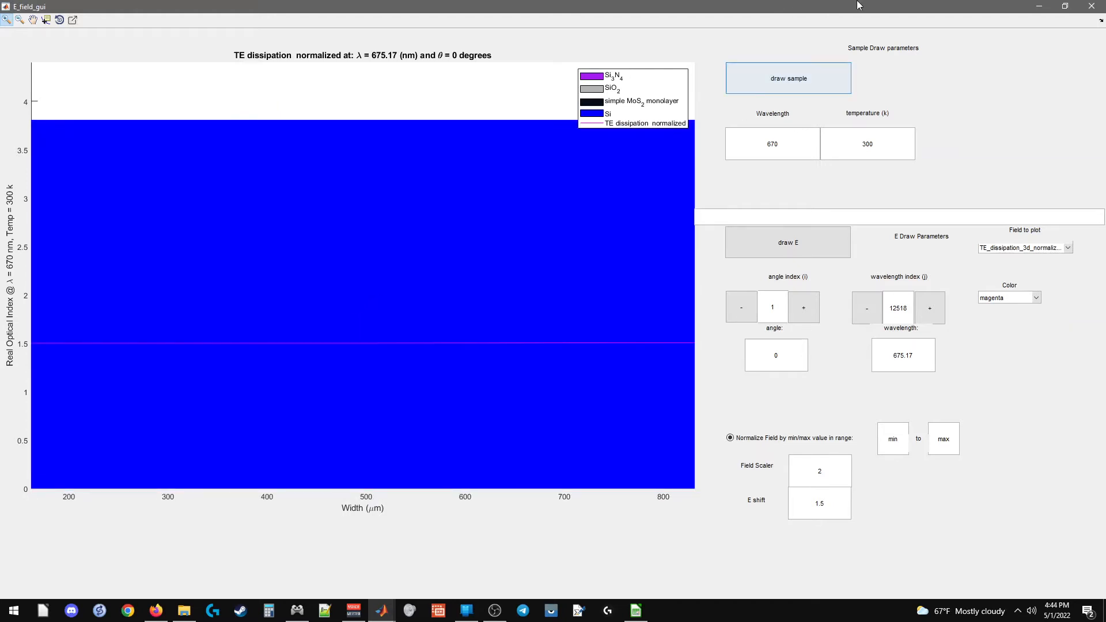
- Return to the reflectivity window and set the E field integration to cover all layers, with 20 pieces per layer
{"action": "left_click_drag", "start_coordinate": [895, 6], "coordinate": [1105, 151]}
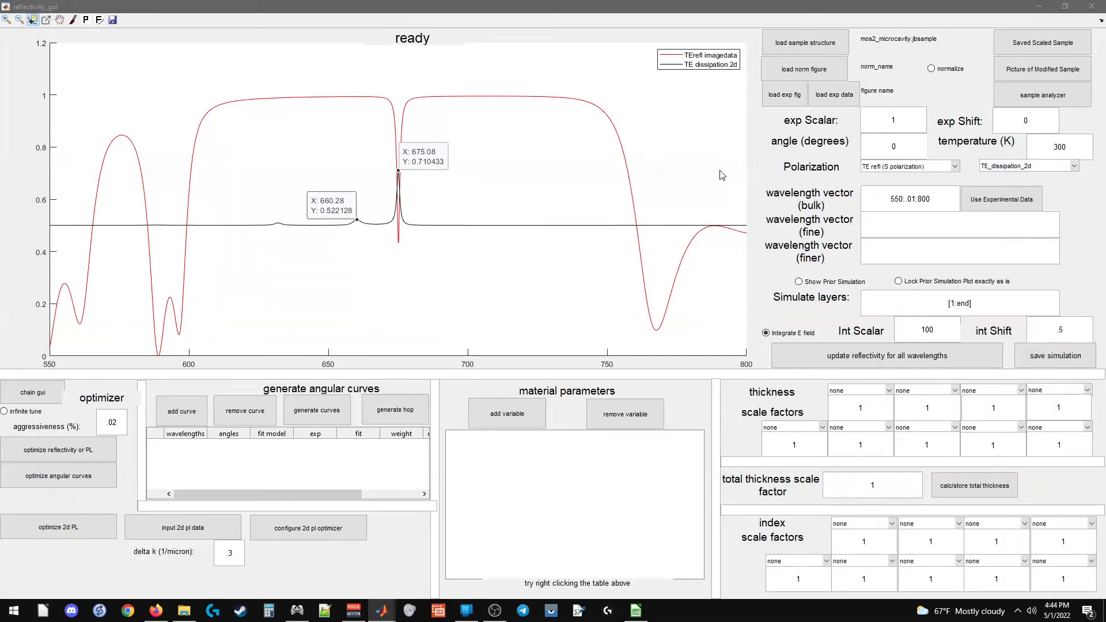
{"action": "left_click", "coordinate": [788, 335]}
{"action": "left_click", "coordinate": [787, 338]}
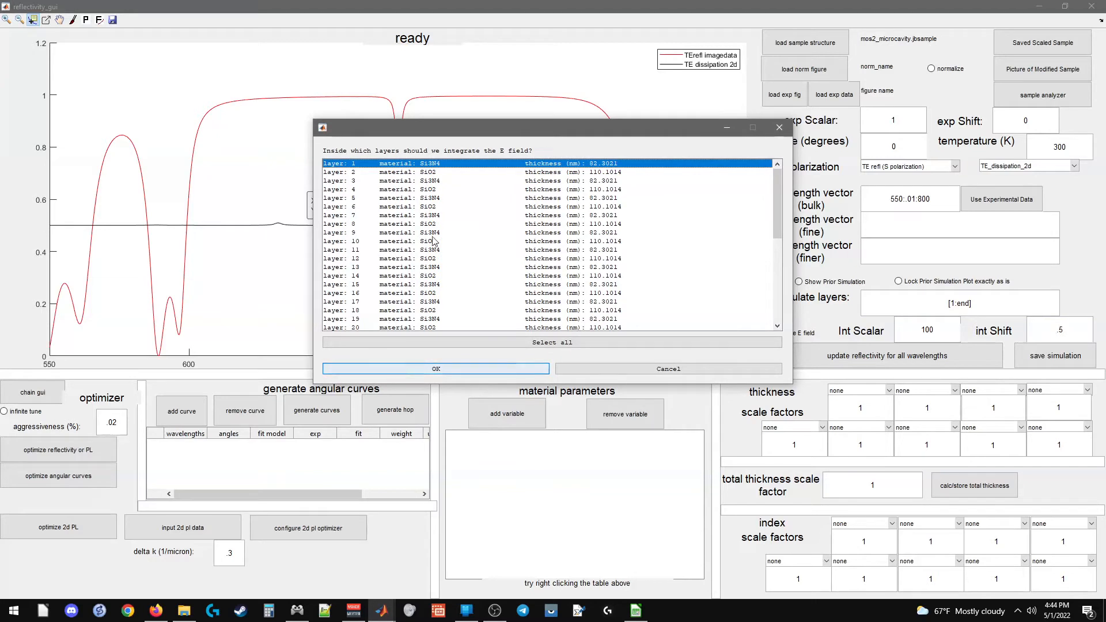
{"action": "scroll", "coordinate": [421, 231], "scroll_direction": "down", "scroll_amount": 7}
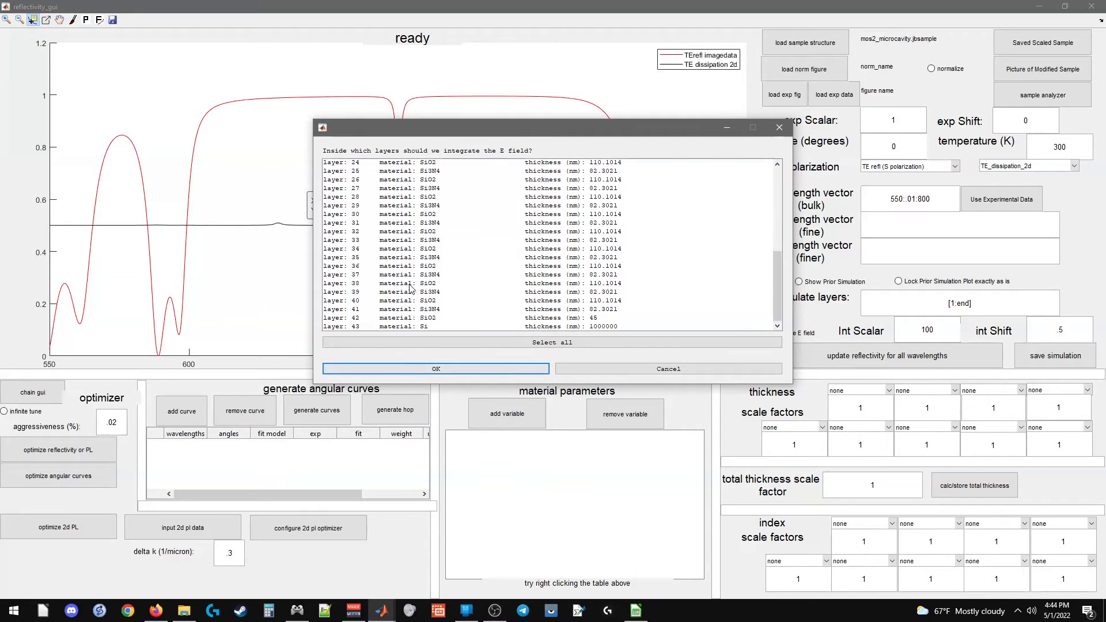
{"action": "left_click", "coordinate": [430, 326]}
{"action": "scroll", "coordinate": [444, 172], "scroll_direction": "up", "scroll_amount": 7}
{"action": "key", "text": "ctrl+a"}
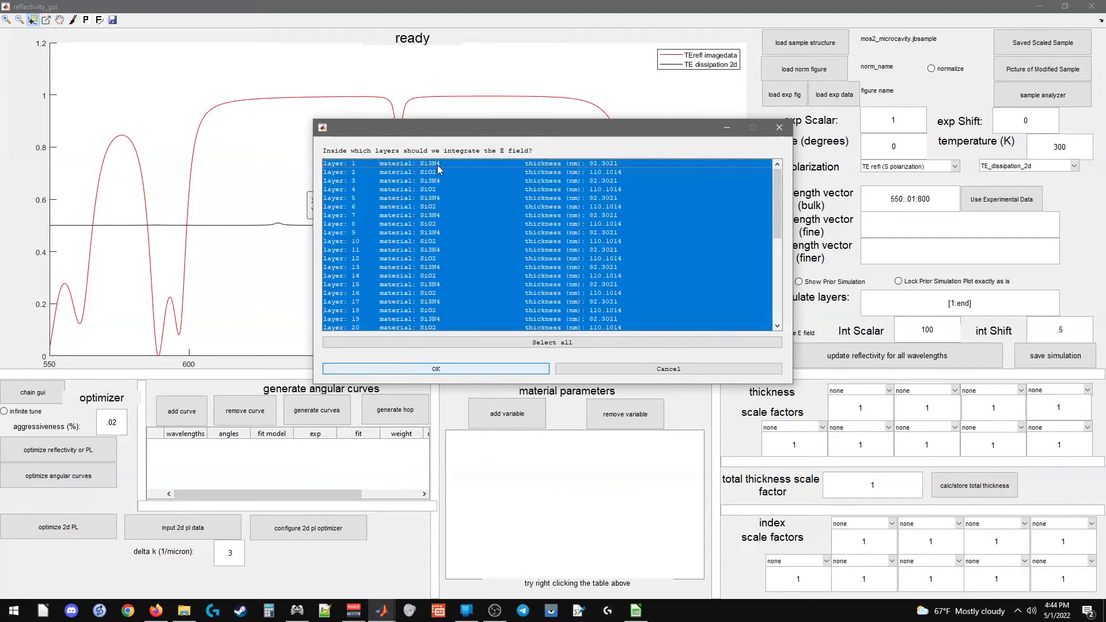
{"action": "key", "text": "Return"}
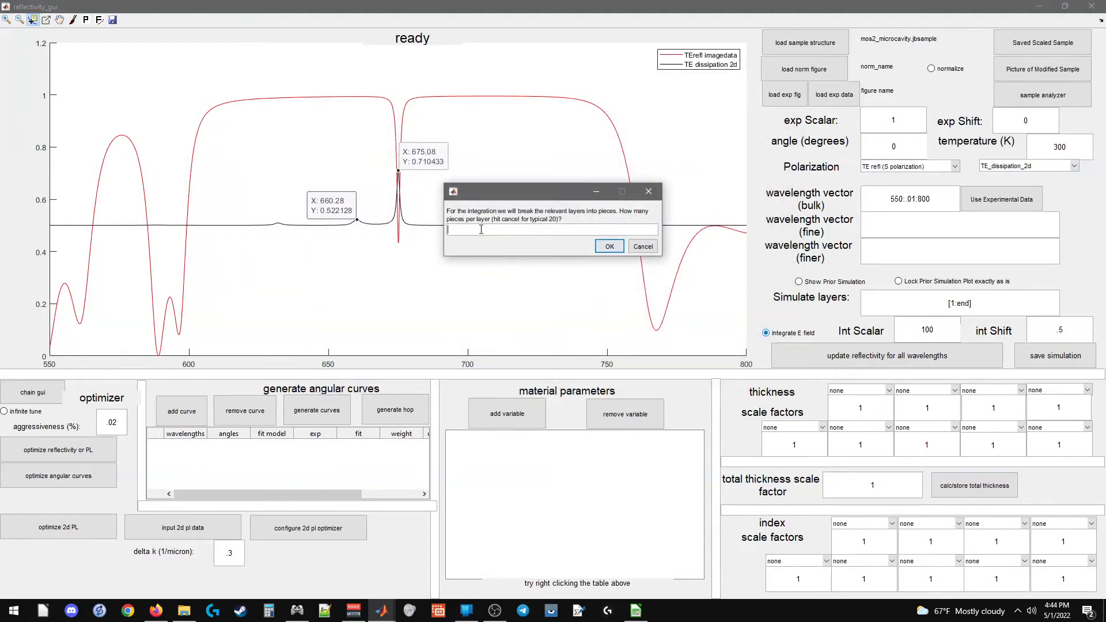
{"action": "type", "text": "20"}
{"action": "left_click", "coordinate": [611, 252]}
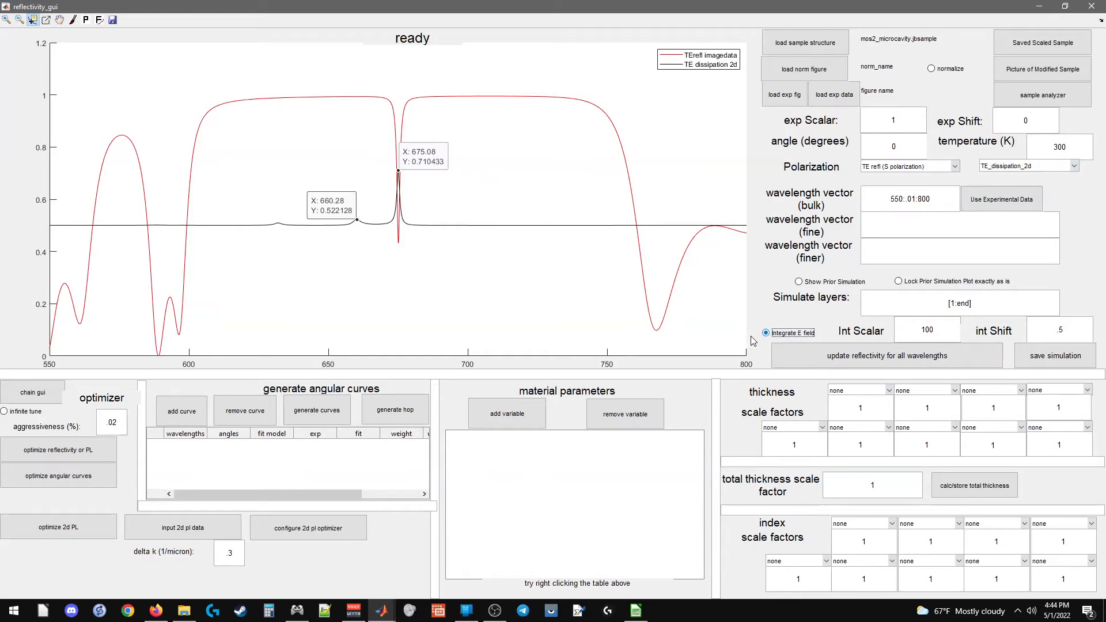
- Rerun the reflectivity simulation for all wavelengths with the bulk wavelength vector 550:.01:800
{"action": "left_click", "coordinate": [816, 360]}
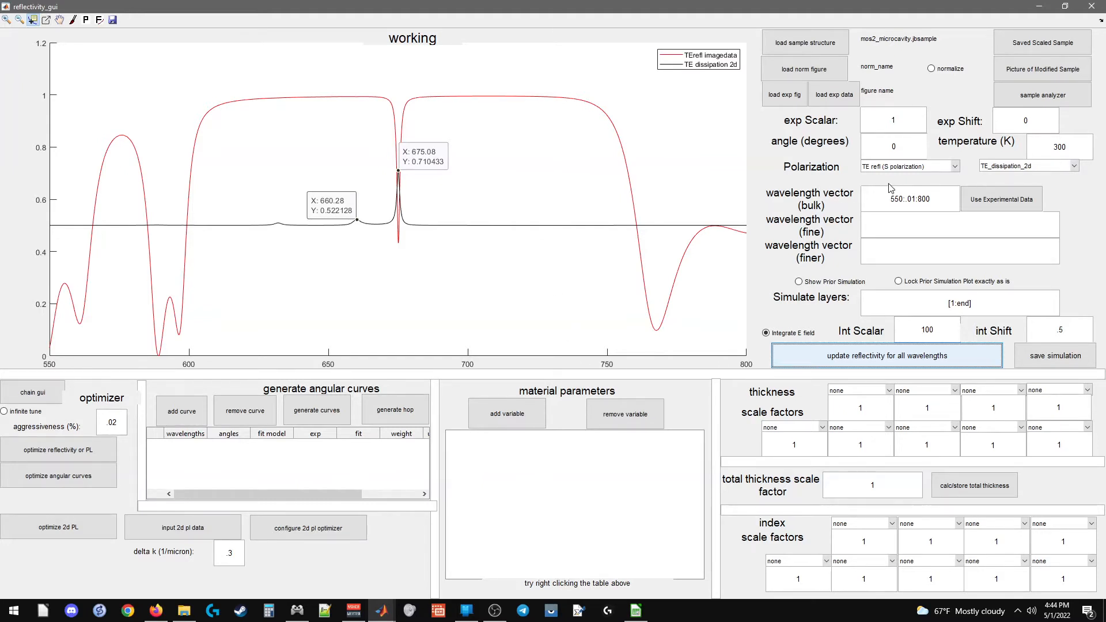
{"action": "left_click", "coordinate": [903, 196]}
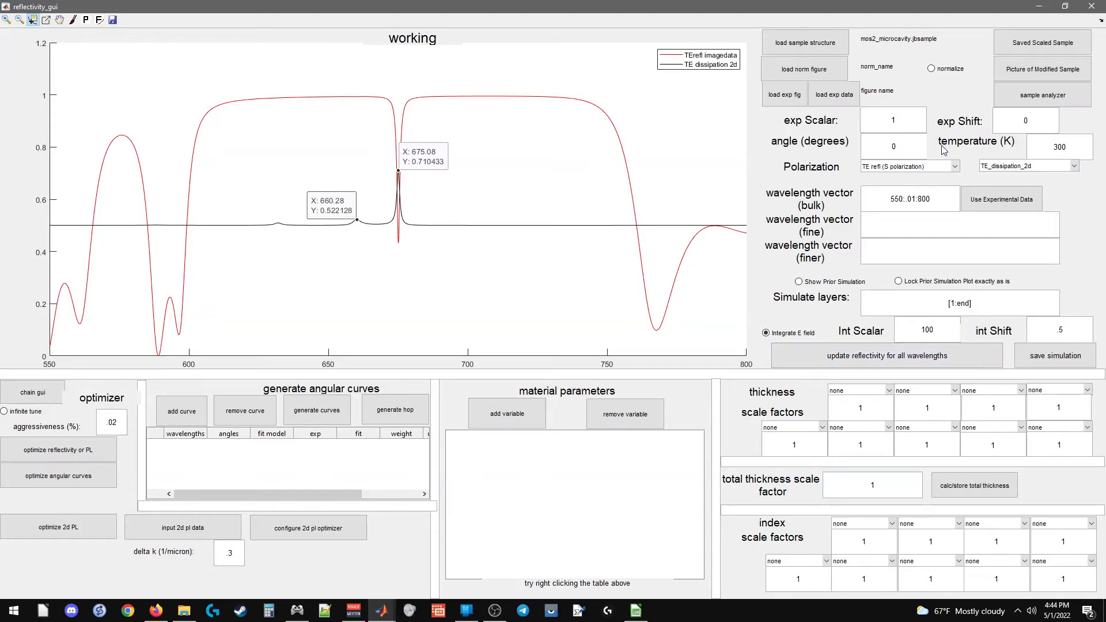
- Set the bulk wavelength vector to 670:.01:680
{"action": "key", "text": "BackSpace"}
{"action": "key", "text": "BackSpace"}
{"action": "key", "text": "BackSpace"}
{"action": "type", "text": "670"}
{"action": "key", "text": "BackSpace"}
{"action": "key", "text": "BackSpace"}
{"action": "key", "text": "BackSpace"}
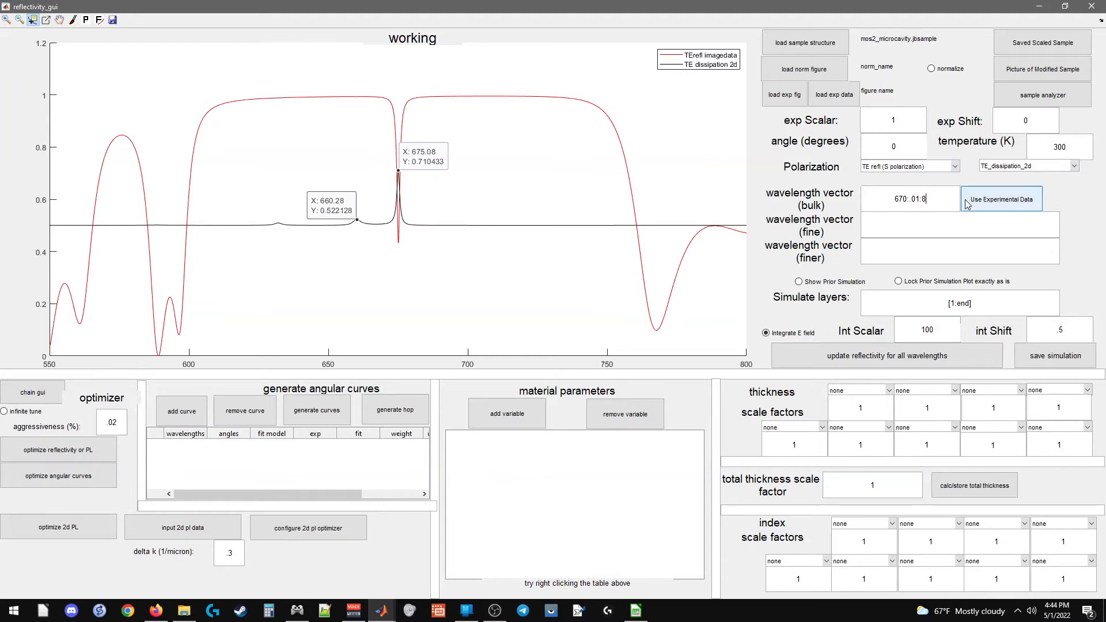
{"action": "type", "text": "680"}
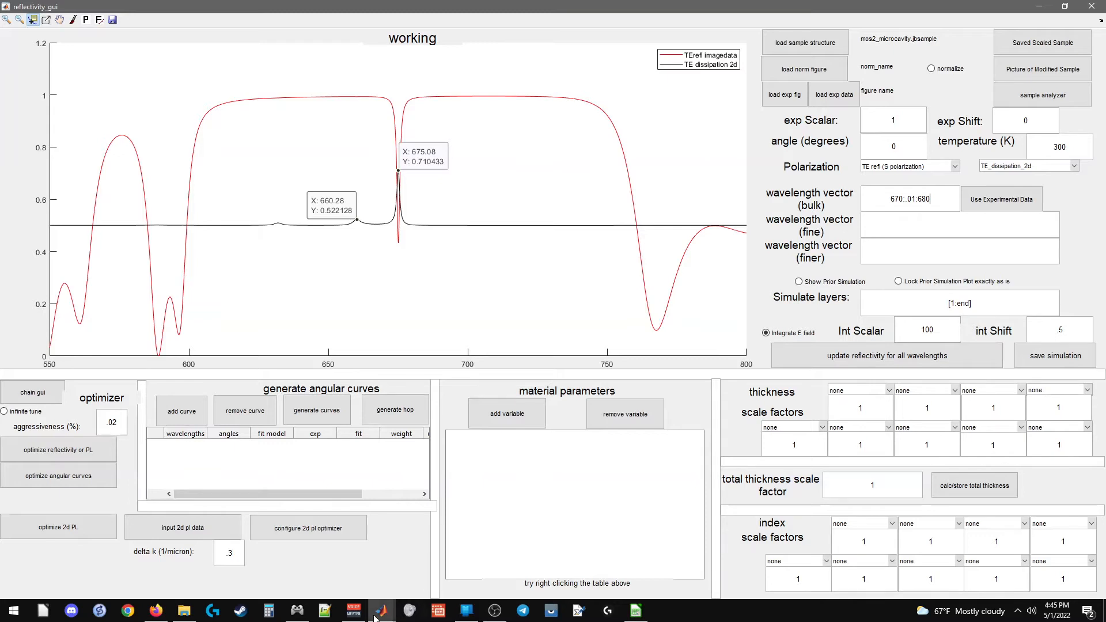
- Switch to the main MATLAB window and make its Command Window active
{"action": "mouse_move", "coordinate": [382, 611]}
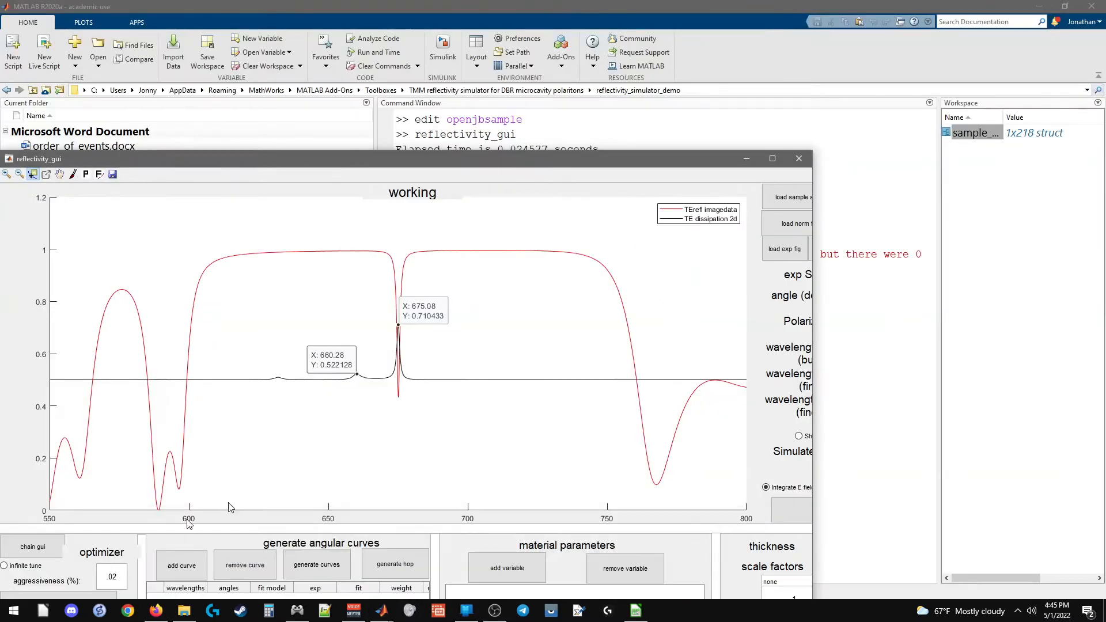
{"action": "left_click", "coordinate": [622, 119]}
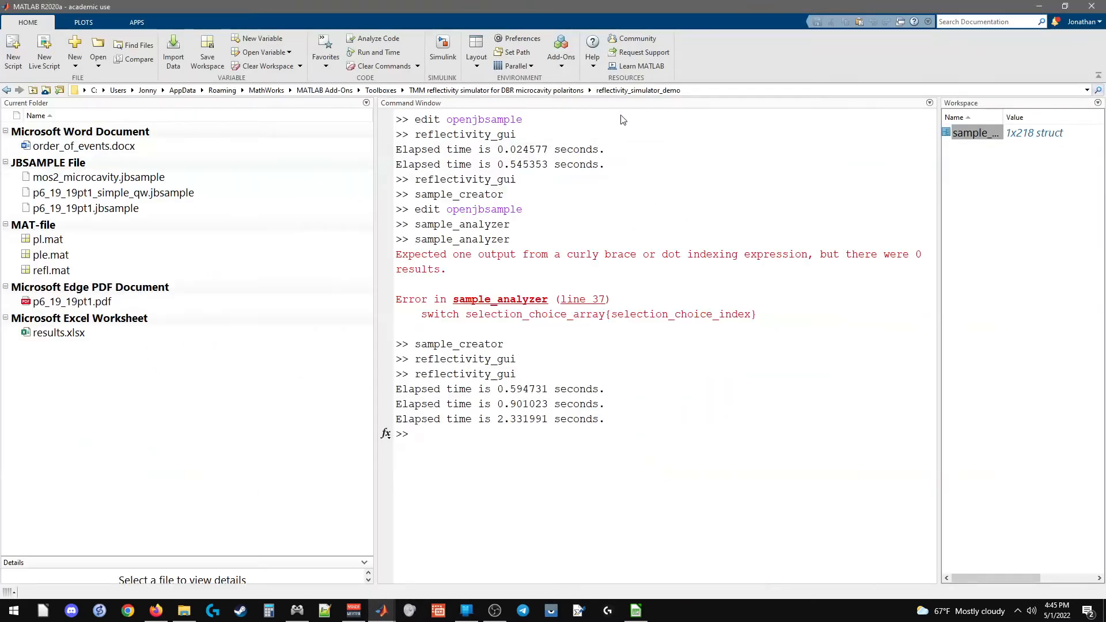
{"action": "left_click", "coordinate": [555, 485]}
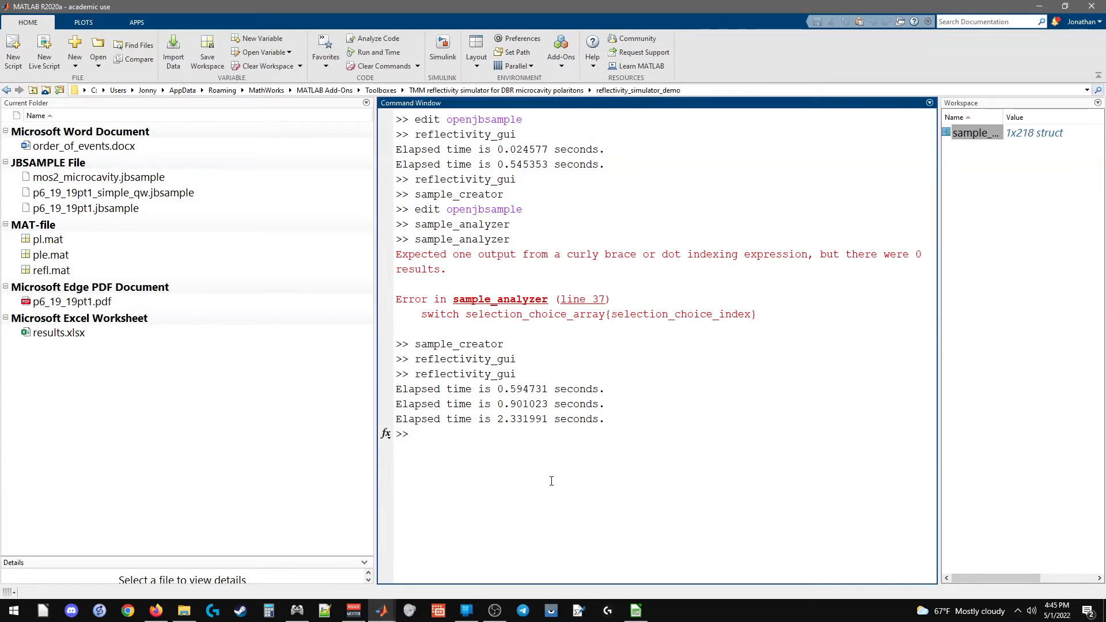
{"action": "mouse_move", "coordinate": [382, 610]}
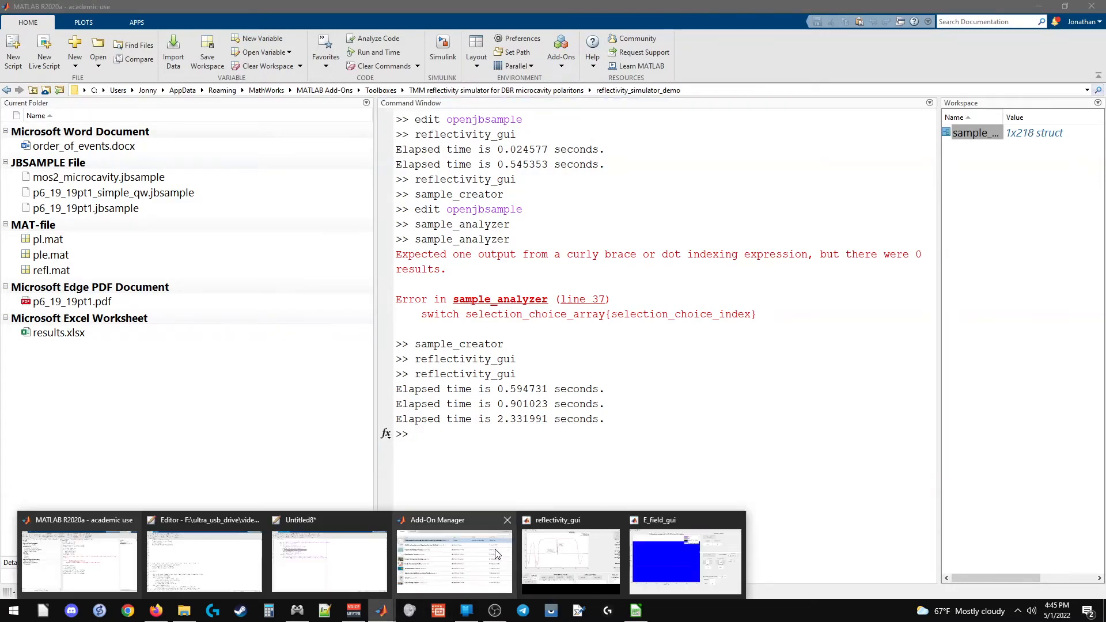
{"action": "mouse_move", "coordinate": [585, 551]}
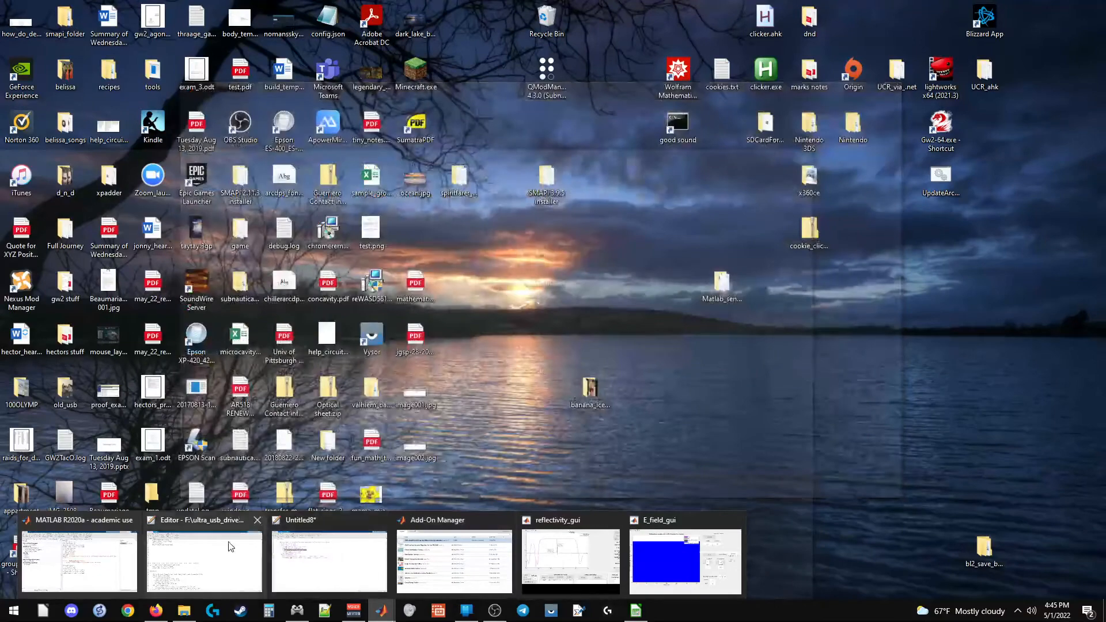
{"action": "mouse_move", "coordinate": [121, 536]}
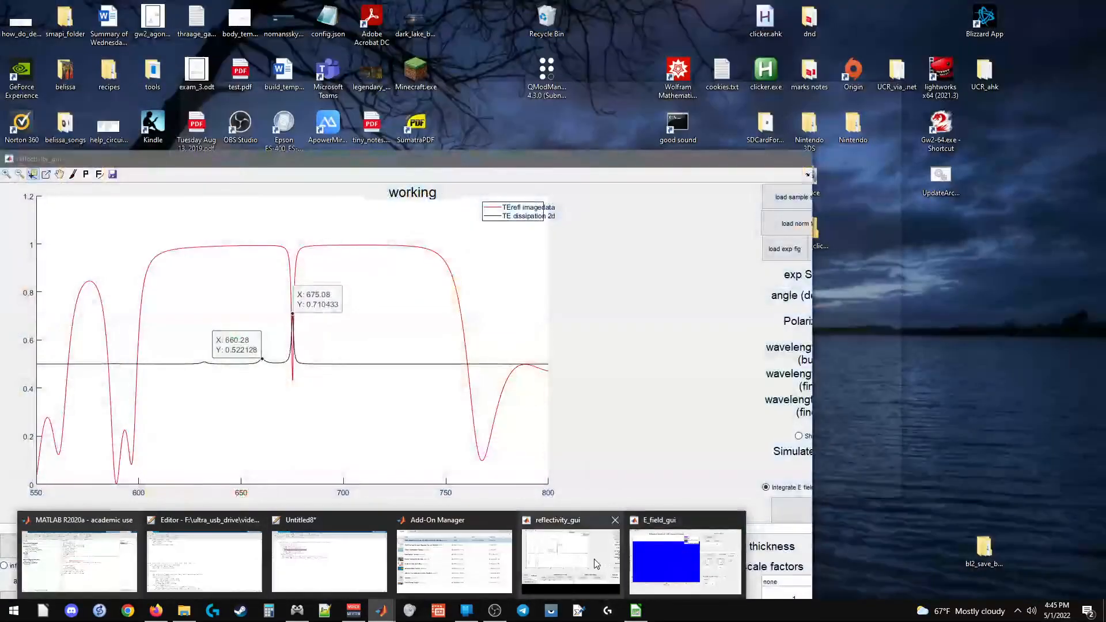
{"action": "left_click", "coordinate": [594, 556]}
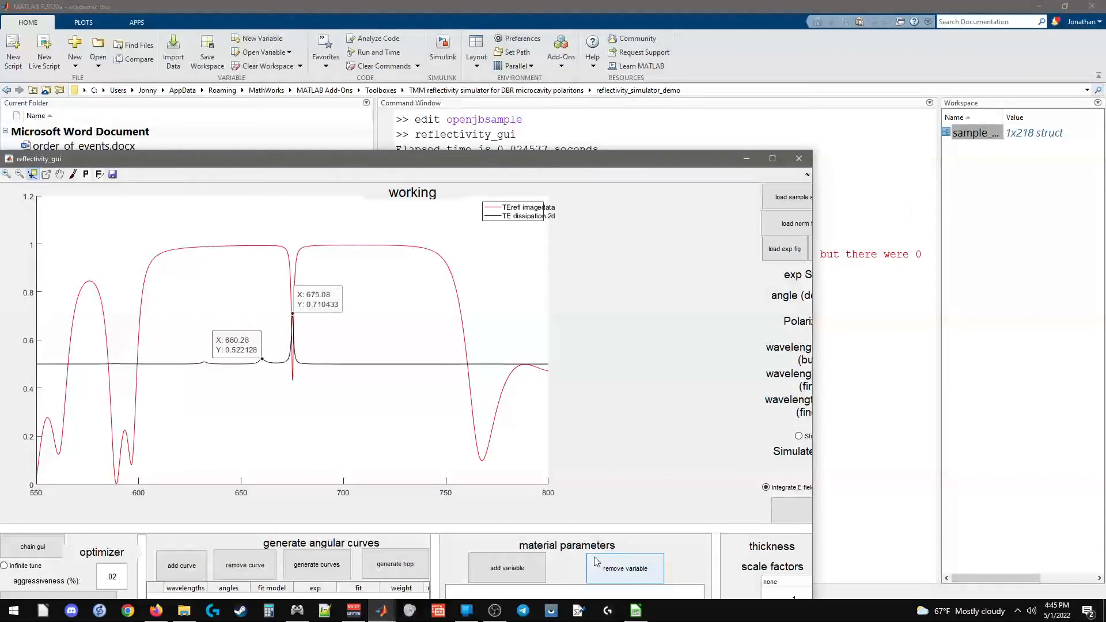
{"action": "left_click", "coordinate": [579, 105]}
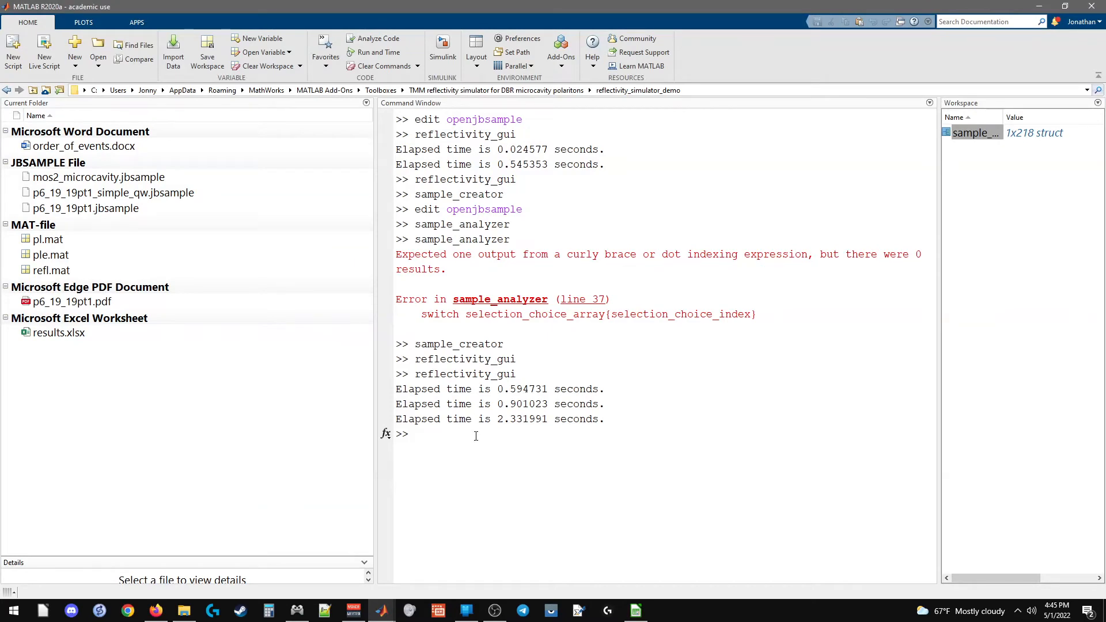
{"action": "left_click", "coordinate": [672, 170]}
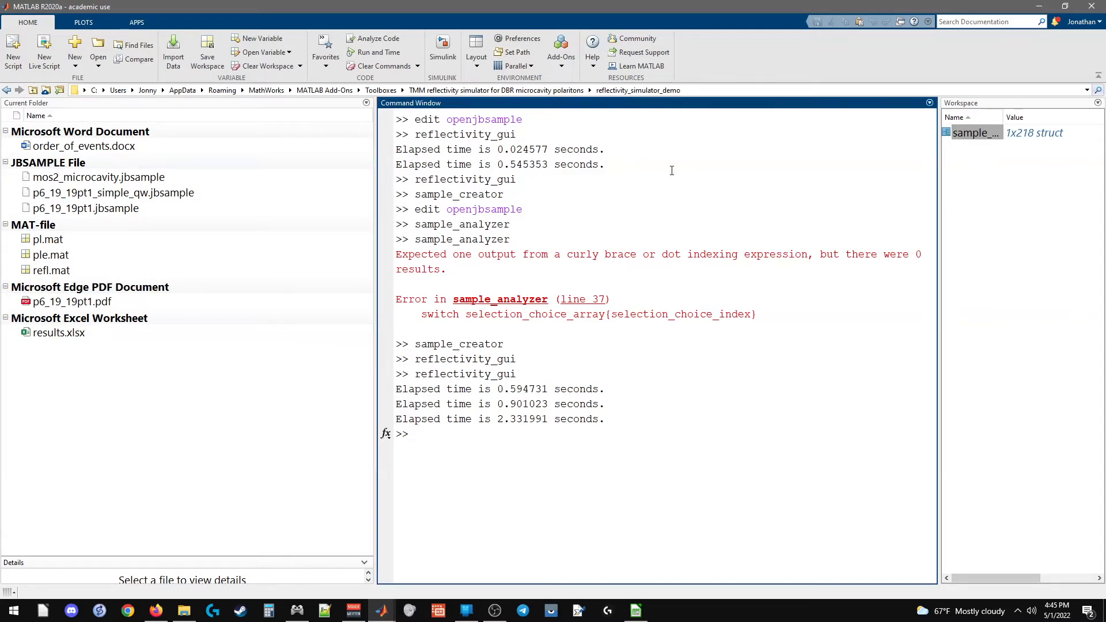
- Interrupt the running reflectivity simulation from the Command Window and get back to an empty prompt
{"action": "key", "text": "ctrl+c"}
{"action": "key", "text": "Return"}
{"action": "key", "text": "Return"}
{"action": "key", "text": "Return"}
{"action": "key", "text": "Return"}
{"action": "key", "text": "ctrl+c"}
{"action": "key", "text": "ctrl+c"}
{"action": "key", "text": "ctrl+c"}
{"action": "key", "text": "ctrl+c"}
{"action": "key", "text": "ctrl+c"}
{"action": "key", "text": "ctrl+c"}
{"action": "key", "text": "ctrl+c"}
{"action": "key", "text": "ctrl+c"}
{"action": "key", "text": "ctrl+c"}
{"action": "key", "text": "ctrl+c"}
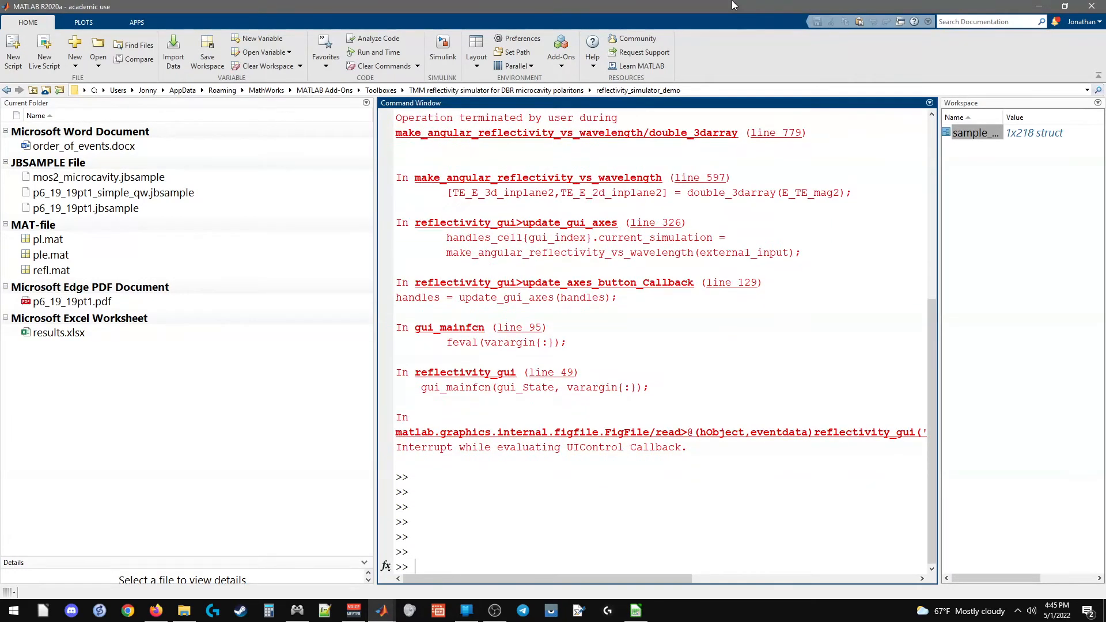
{"action": "key", "text": "Return"}
{"action": "key", "text": "Return"}
{"action": "key", "text": "Return"}
{"action": "key", "text": "Return"}
{"action": "key", "text": "Return"}
{"action": "key", "text": "Return"}
{"action": "key", "text": "Return"}
{"action": "key", "text": "Return"}
{"action": "key", "text": "Return"}
{"action": "key", "text": "Return"}
{"action": "key", "text": "Return"}
{"action": "key", "text": "Return"}
{"action": "key", "text": "Return"}
{"action": "key", "text": "Return"}
{"action": "key", "text": "Return"}
{"action": "key", "text": "Return"}
{"action": "key", "text": "Return"}
{"action": "key", "text": "Return"}
{"action": "key", "text": "Return"}
{"action": "key", "text": "Return"}
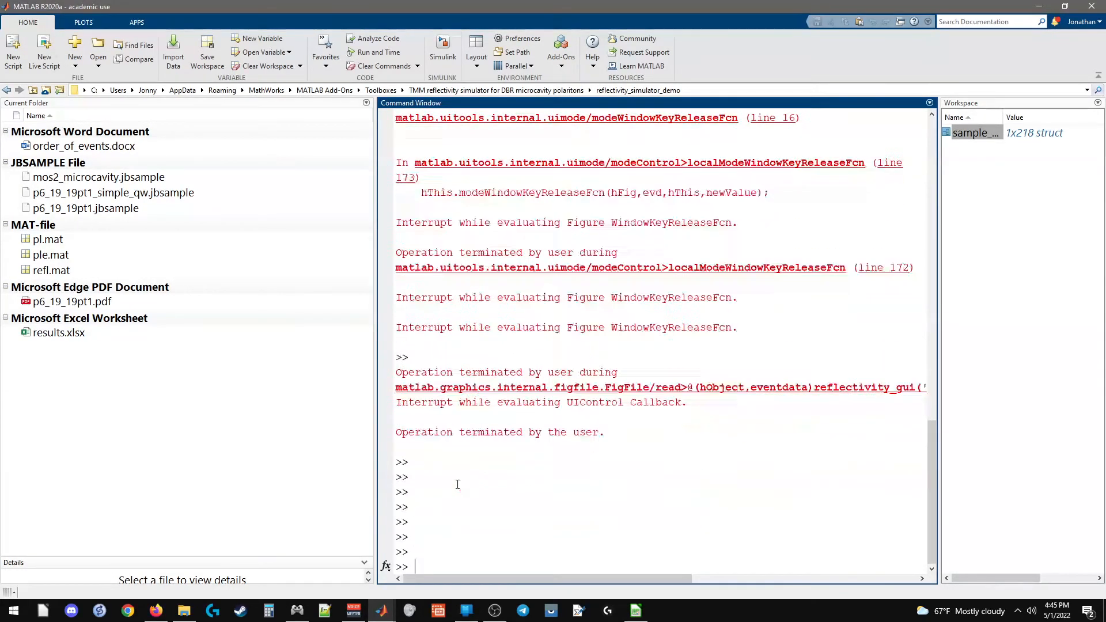
- Return to reflectivity_gui and update the reflectivity for all wavelengths
{"action": "mouse_move", "coordinate": [381, 611]}
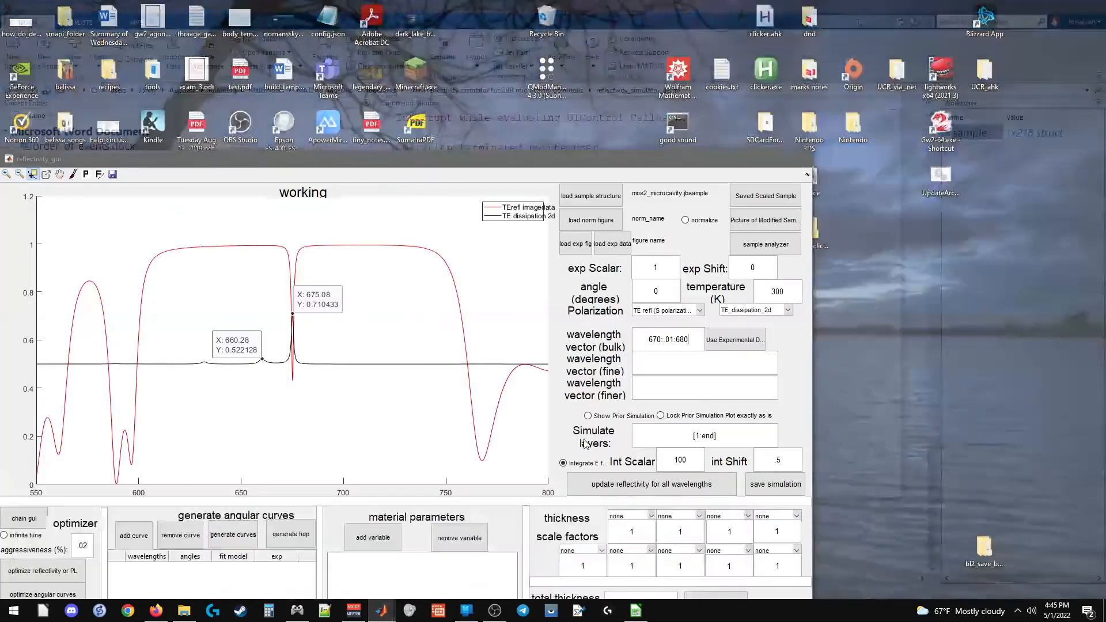
{"action": "left_click", "coordinate": [571, 558]}
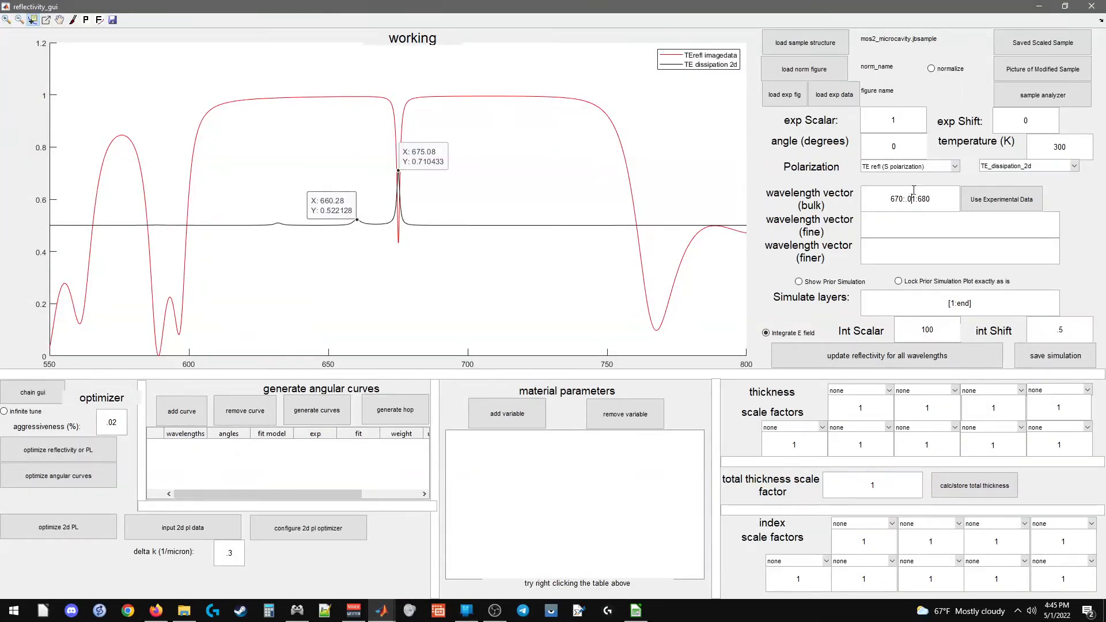
{"action": "left_click", "coordinate": [877, 362]}
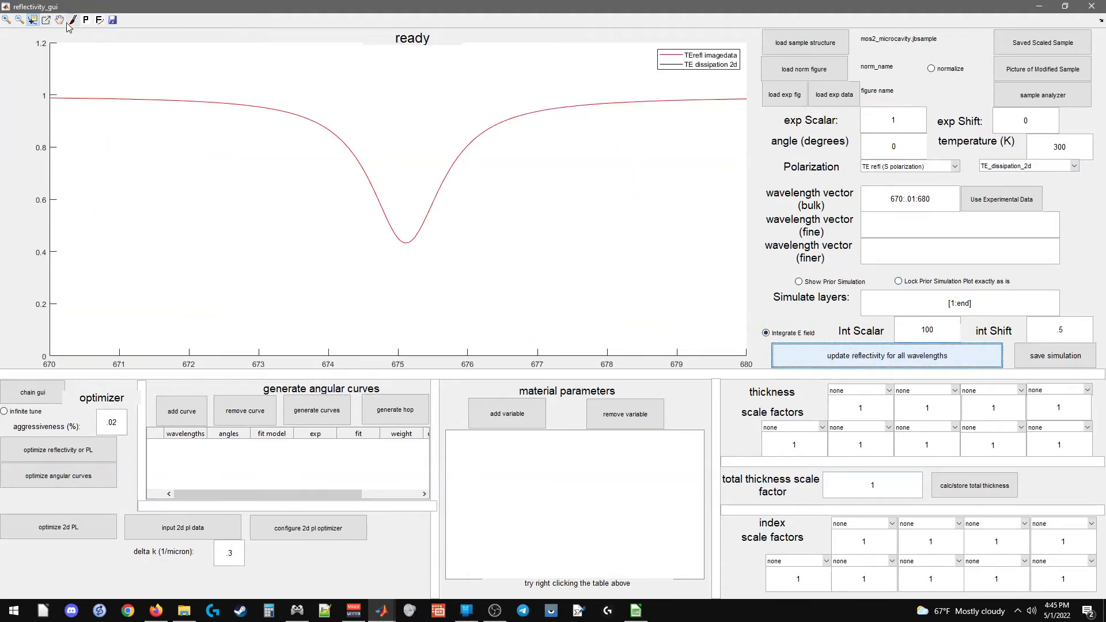
- Place a data tip at the minimum of the reflectivity dip, at X 675.12, and bring E_field_gui into view
{"action": "left_click", "coordinate": [406, 251]}
{"action": "left_click", "coordinate": [406, 251]}
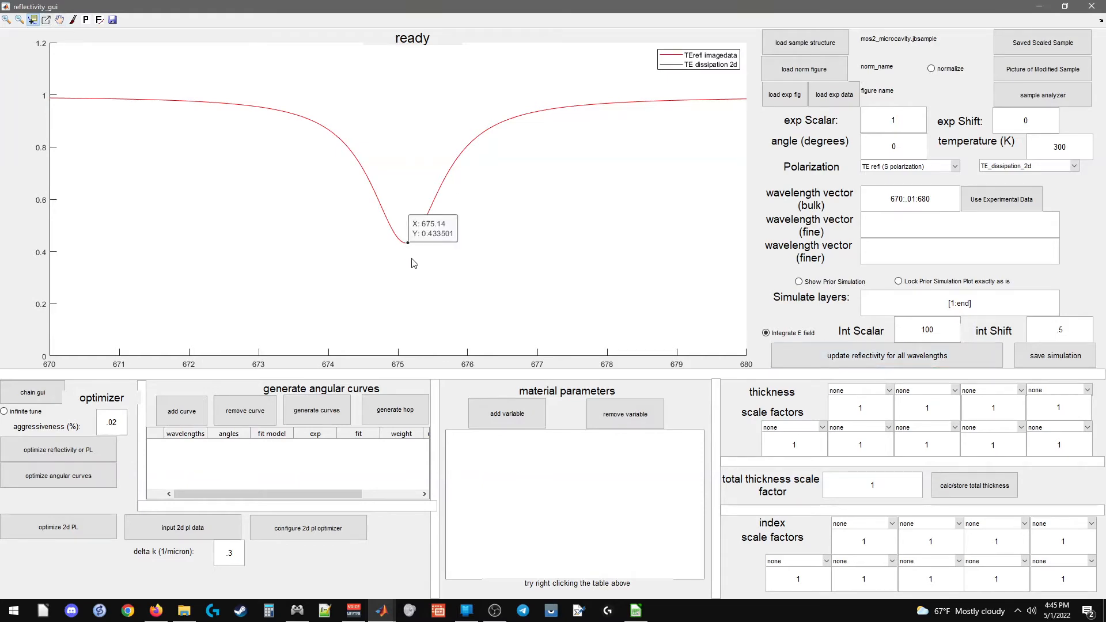
{"action": "left_click_drag", "start_coordinate": [526, 6], "coordinate": [0, 230]}
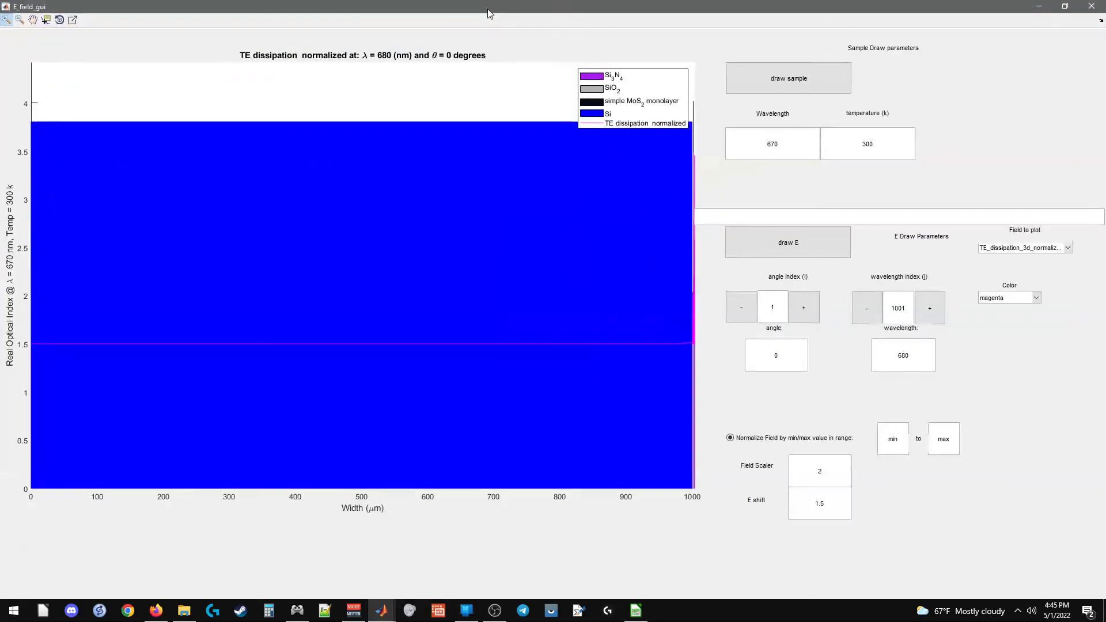
- Set the wavelength of the plotted field in E_field_gui to 675.12 nm
{"action": "left_click_drag", "start_coordinate": [663, 384], "coordinate": [696, 382]}
{"action": "left_click_drag", "start_coordinate": [578, 376], "coordinate": [696, 377]}
{"action": "left_click_drag", "start_coordinate": [251, 341], "coordinate": [697, 343]}
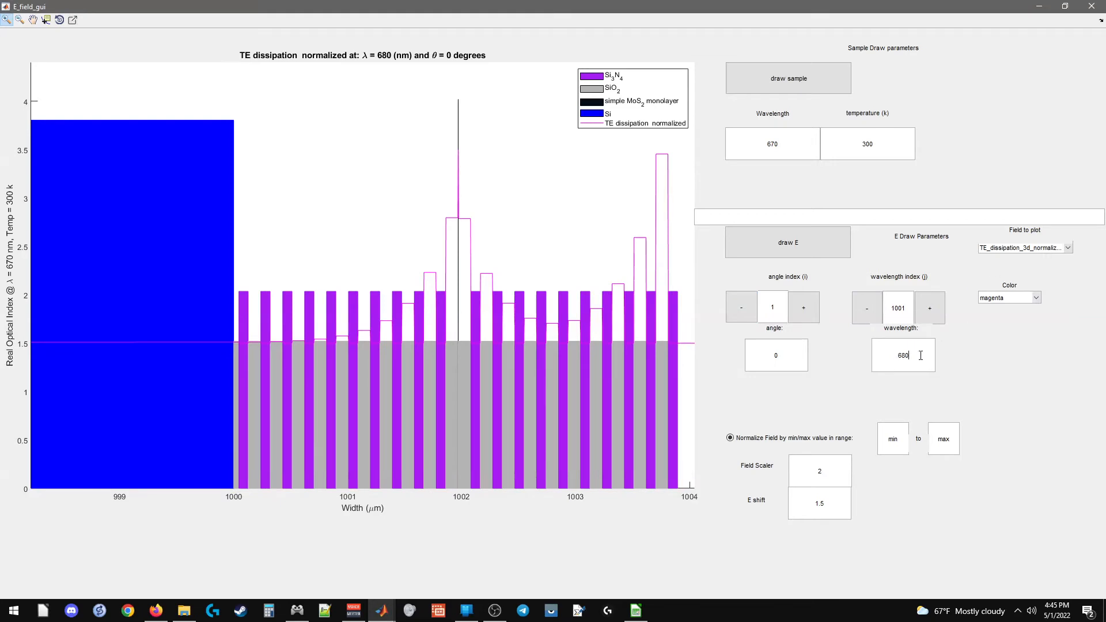
{"action": "type", "text": "675."}
{"action": "key", "text": "Return"}
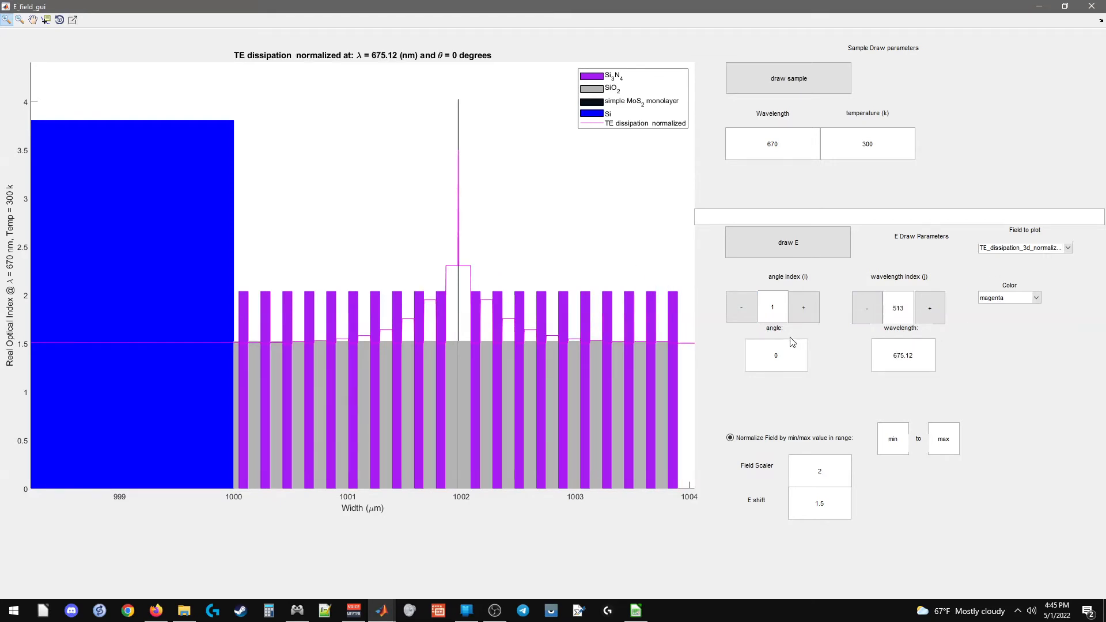
- Choose TE_E_3d_total2 as the field to plot and set the E shift to 2
{"action": "left_click", "coordinate": [1000, 250]}
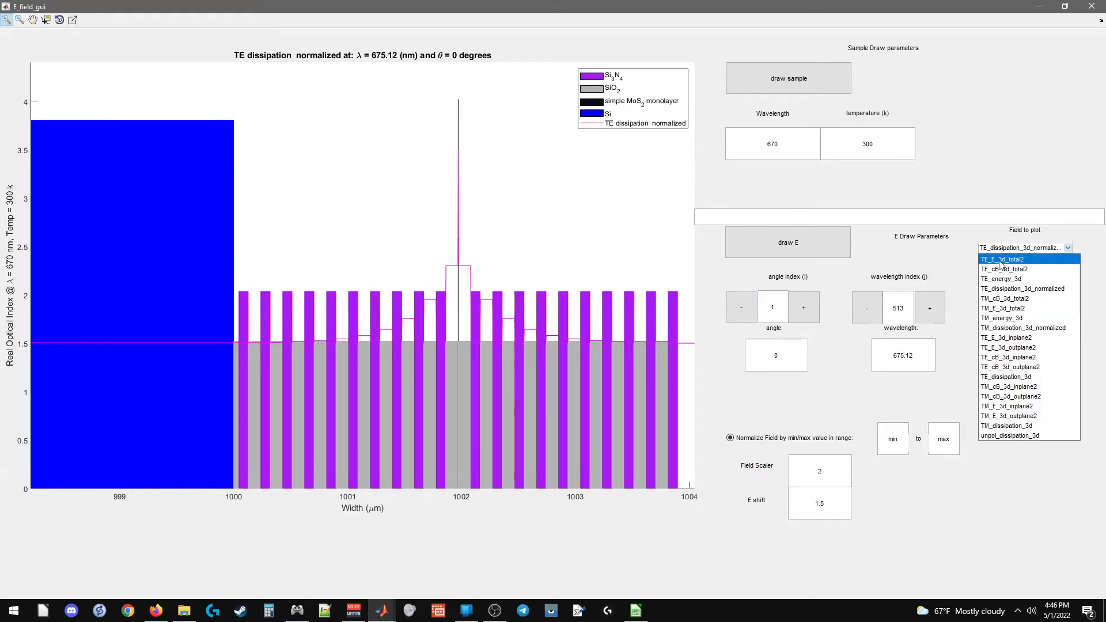
{"action": "left_click", "coordinate": [1003, 265]}
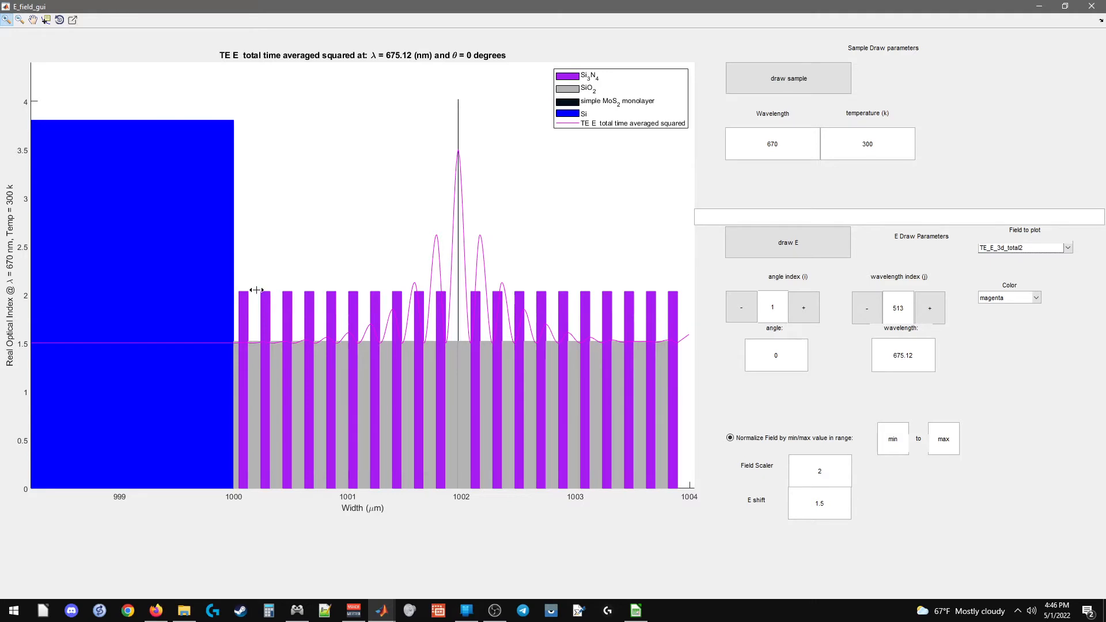
{"action": "double_click", "coordinate": [820, 503]}
{"action": "type", "text": "2"}
{"action": "key", "text": "Tab"}
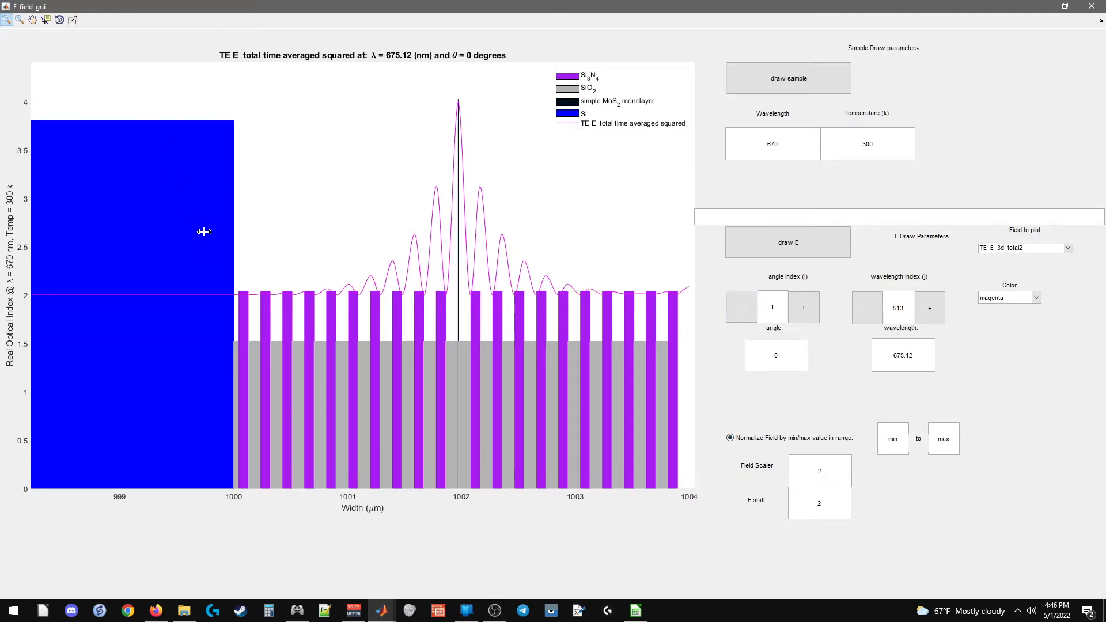
- Restrict panning to vertical and reframe the field plot around the layer stack with empty space above the central peak
{"action": "left_click_drag", "start_coordinate": [205, 230], "coordinate": [694, 239]}
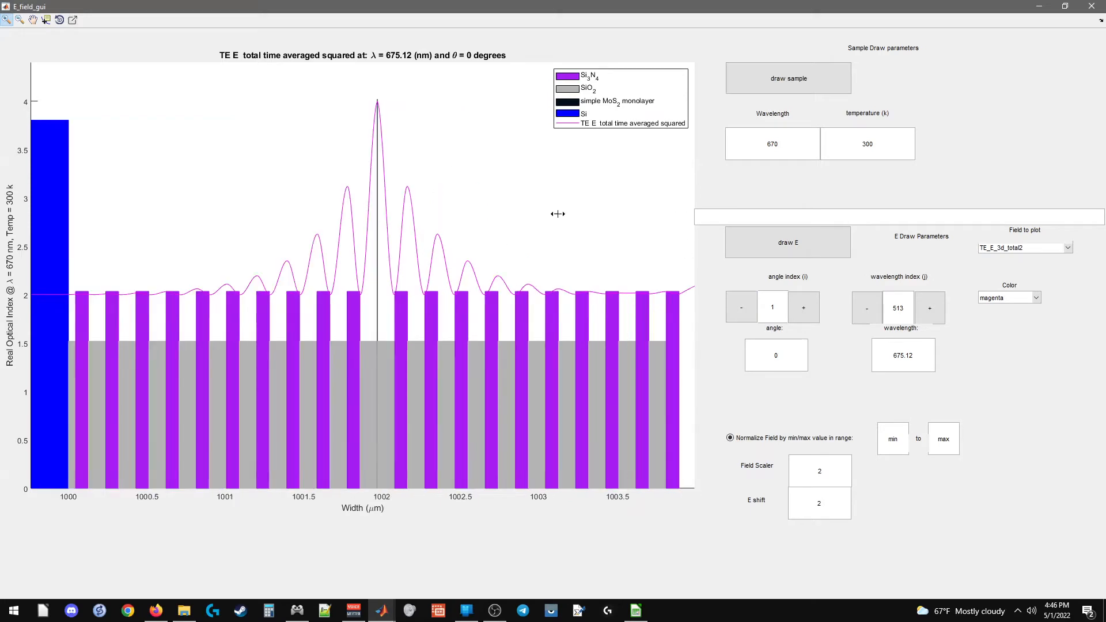
{"action": "right_click", "coordinate": [486, 131]}
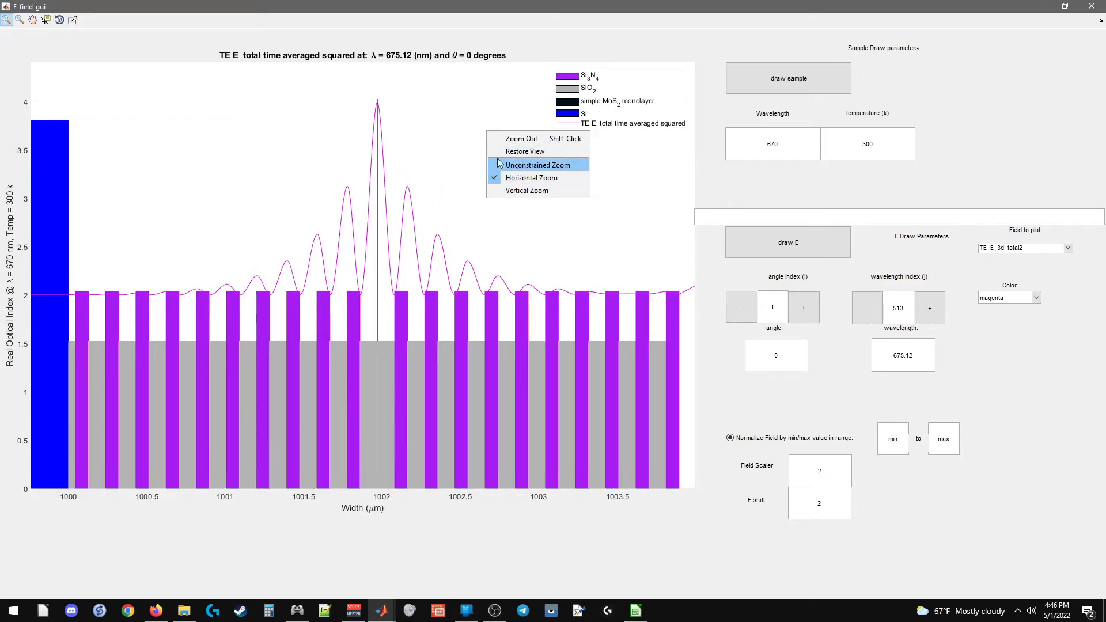
{"action": "left_click", "coordinate": [33, 20]}
{"action": "right_click", "coordinate": [179, 122]}
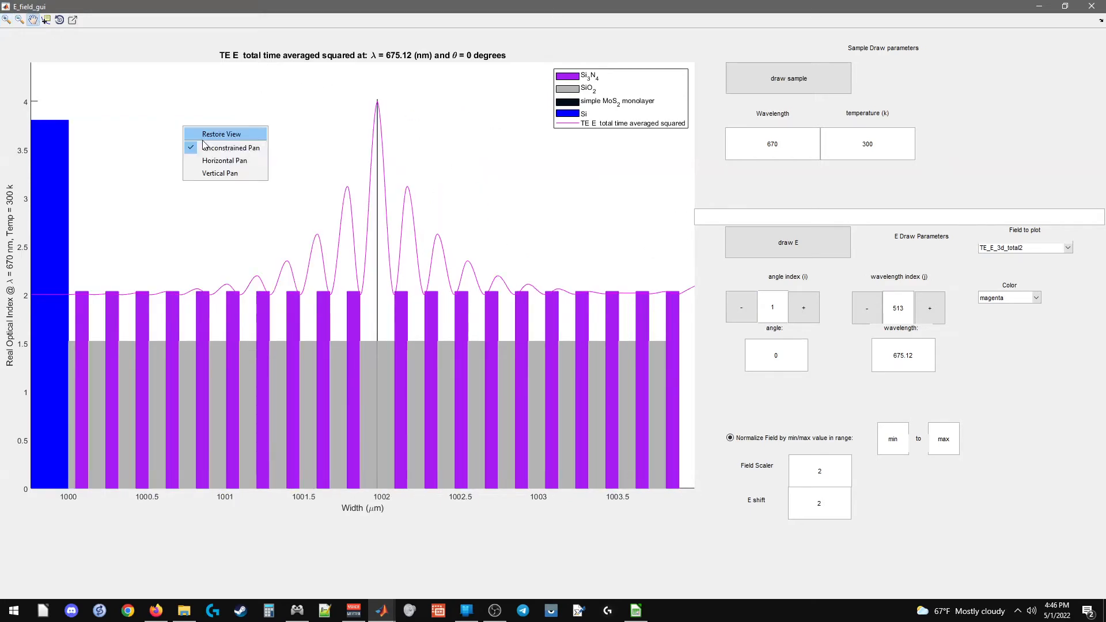
{"action": "left_click", "coordinate": [222, 172]}
{"action": "left_click_drag", "start_coordinate": [367, 173], "coordinate": [383, 257]}
{"action": "left_click", "coordinate": [47, 19]}
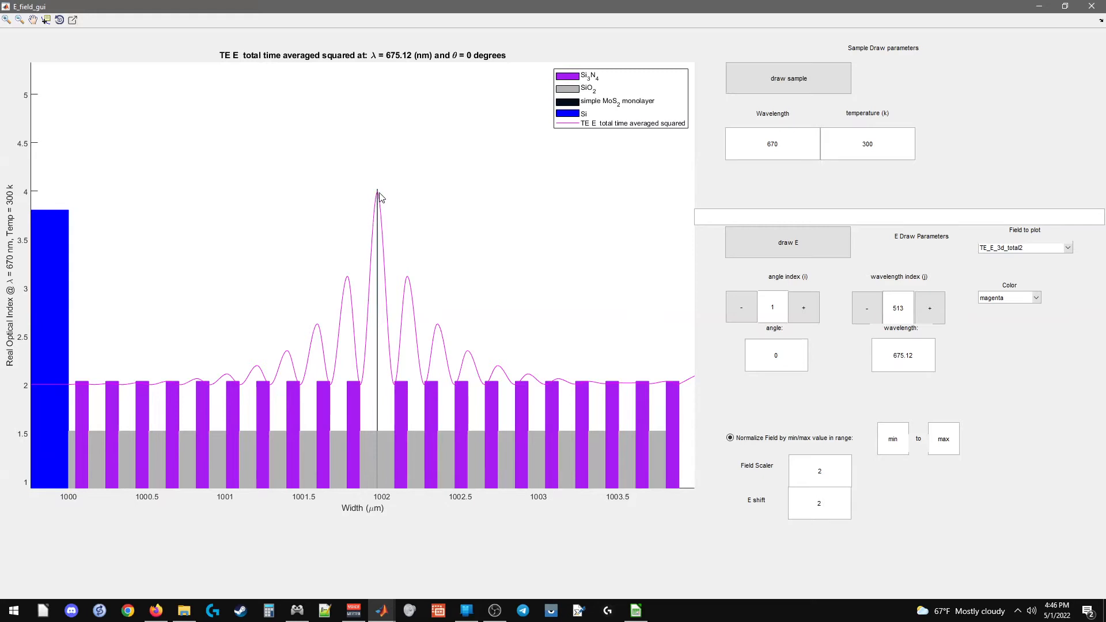
- Copy the field plot into a separate figure, move its legend off the central peak, and close both plot windows to return to reflectivity_gui
{"action": "left_click", "coordinate": [73, 22]}
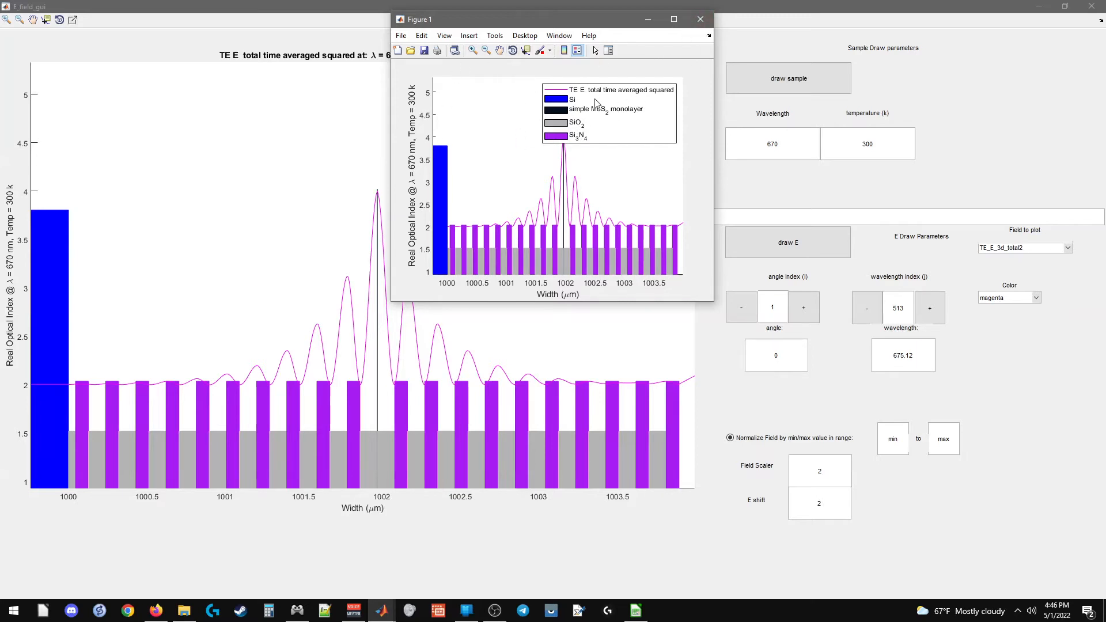
{"action": "left_click_drag", "start_coordinate": [607, 121], "coordinate": [489, 106]}
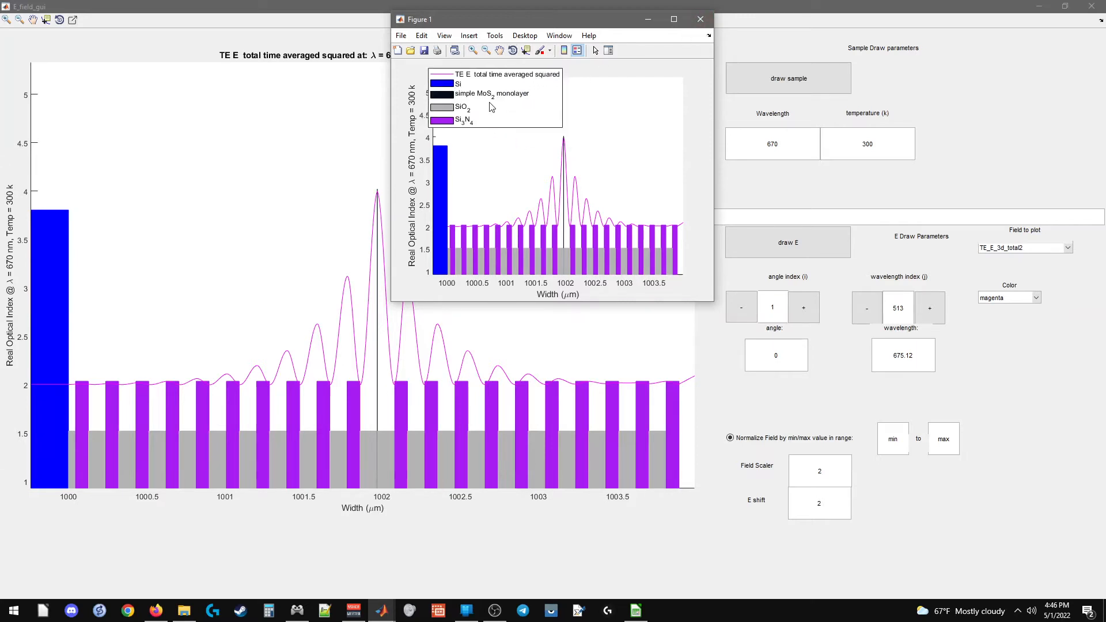
{"action": "left_click", "coordinate": [701, 20]}
{"action": "left_click", "coordinate": [1091, 5]}
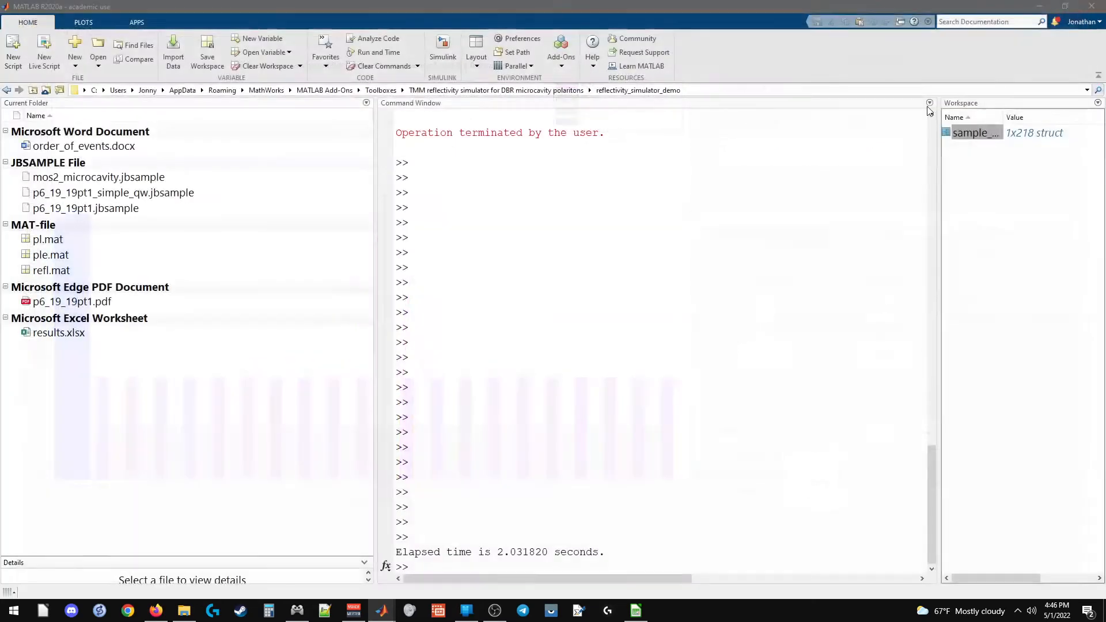
{"action": "left_click_drag", "start_coordinate": [481, 621], "coordinate": [477, 0]}
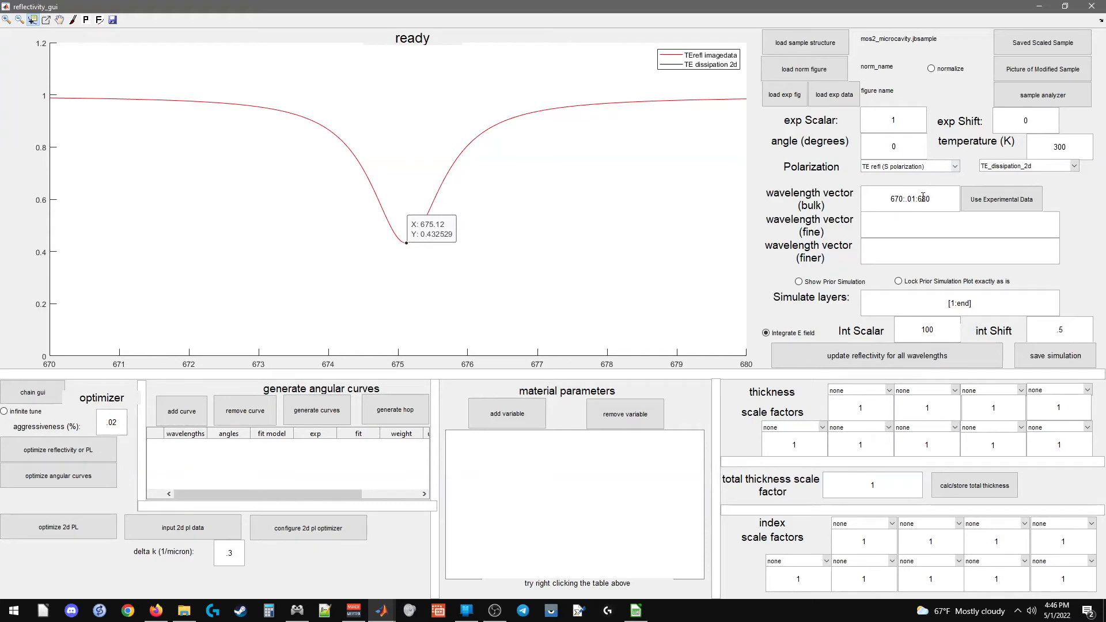
- Set the angle range to 0:2:30 degrees and update the reflectivity for all wavelengths
{"action": "left_click_drag", "start_coordinate": [910, 199], "coordinate": [917, 200]}
{"action": "left_click", "coordinate": [903, 235]}
{"action": "type", "text": ":30"}
{"action": "left_click", "coordinate": [838, 360]}
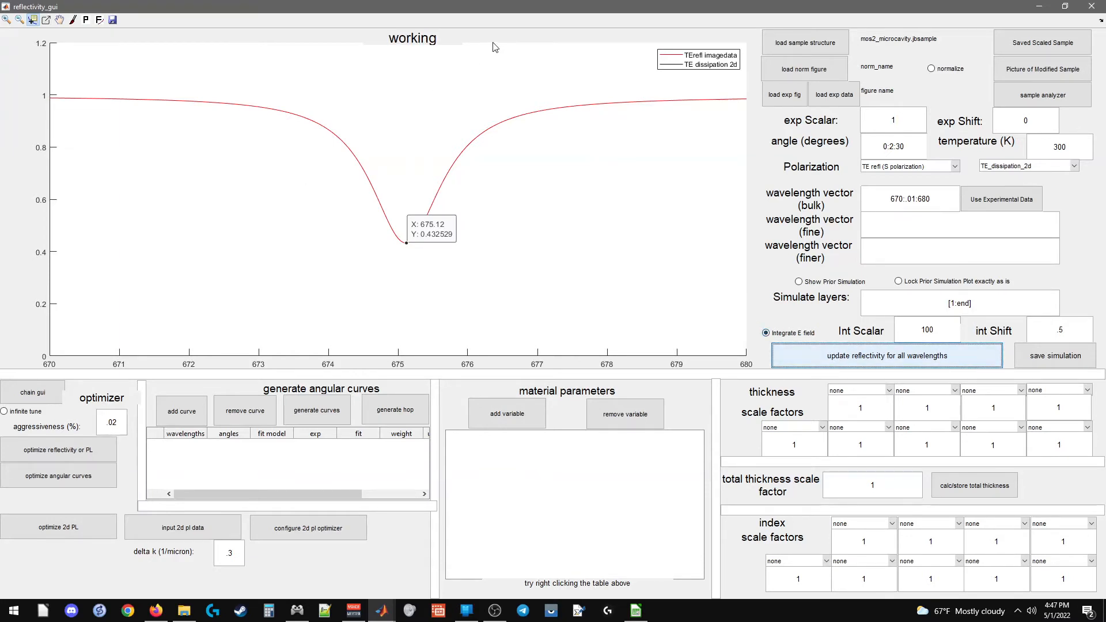
- Check the simulation's progress in the MATLAB command window and return to reflectivity_gui
{"action": "mouse_move", "coordinate": [381, 610]}
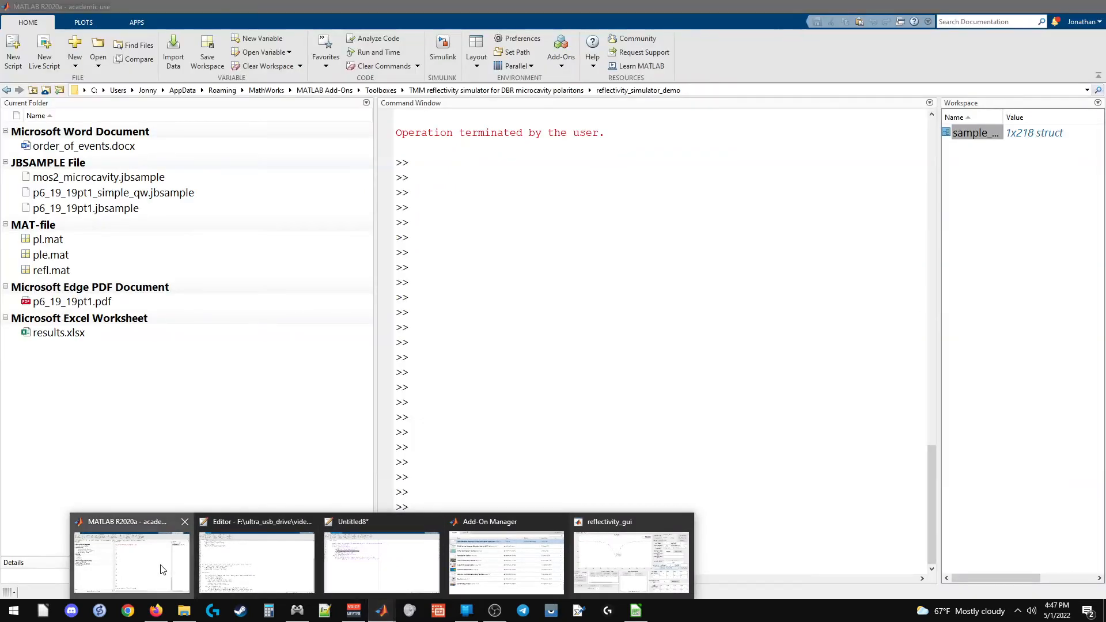
{"action": "left_click", "coordinate": [156, 564]}
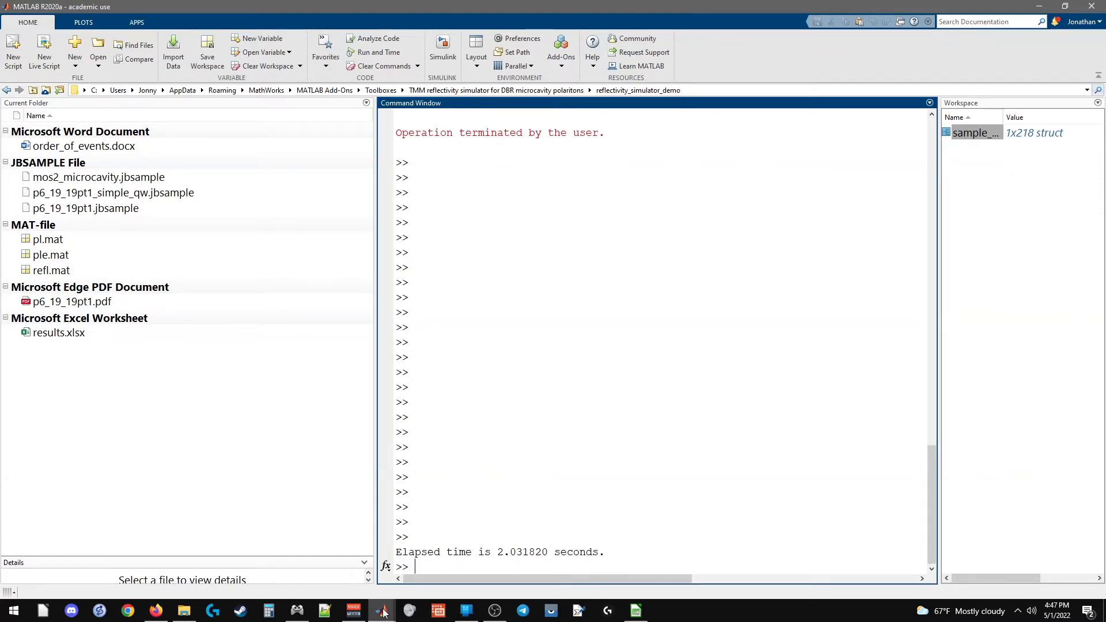
{"action": "mouse_move", "coordinate": [382, 611]}
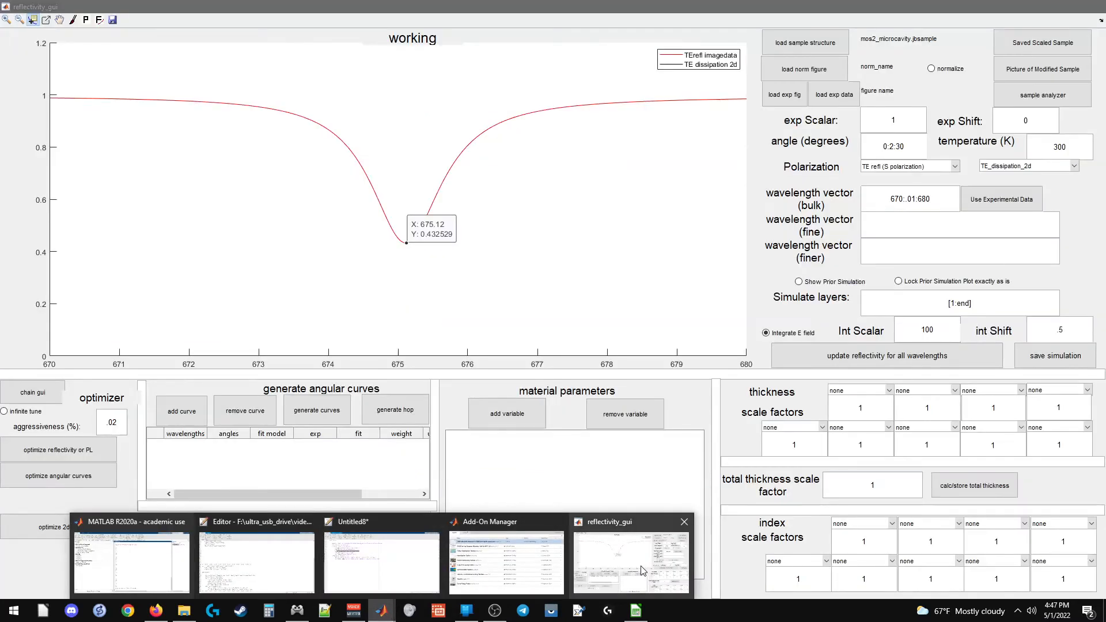
{"action": "left_click", "coordinate": [641, 566]}
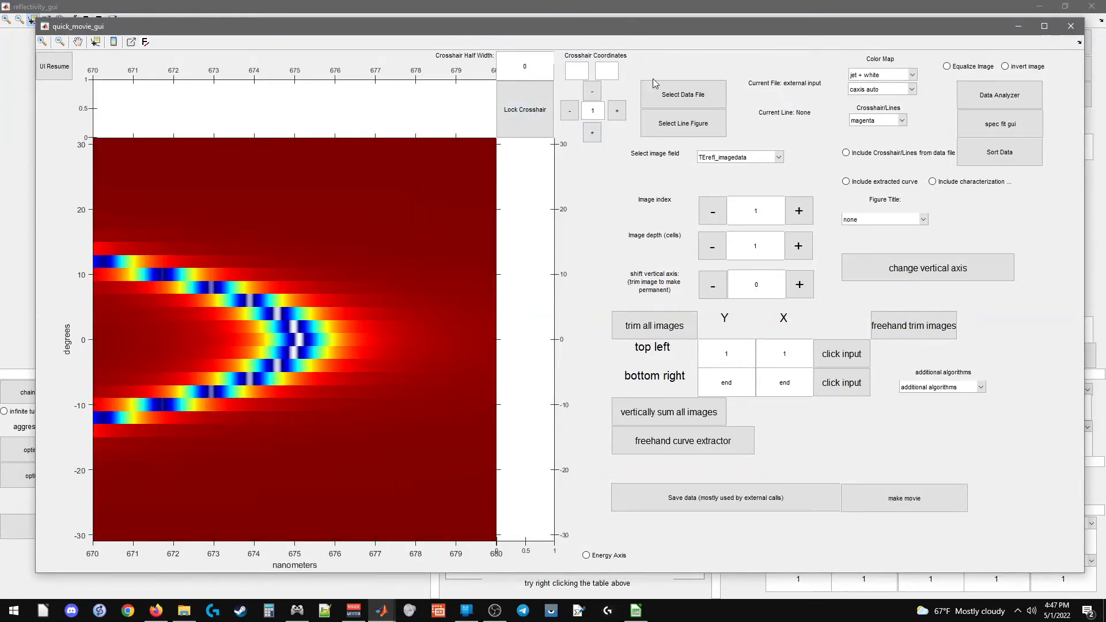
- Maximize the quick_movie_gui window and lock the crosshair on the reflectivity image at 0 degrees and about 677.2 nm
{"action": "double_click", "coordinate": [611, 26]}
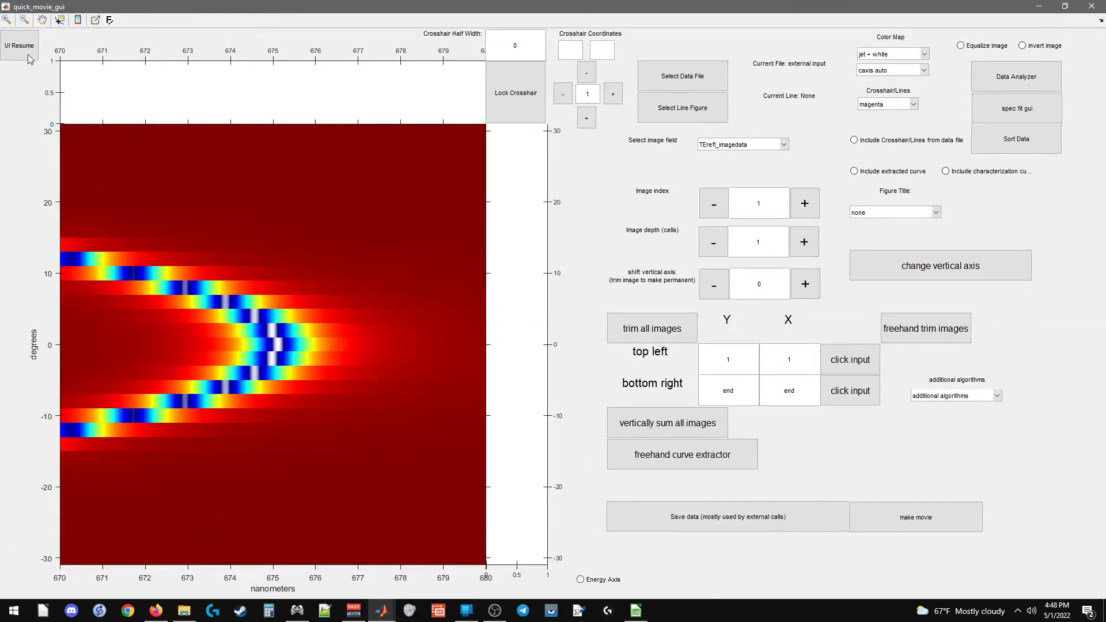
{"action": "left_click", "coordinate": [525, 95]}
{"action": "left_click", "coordinate": [366, 344]}
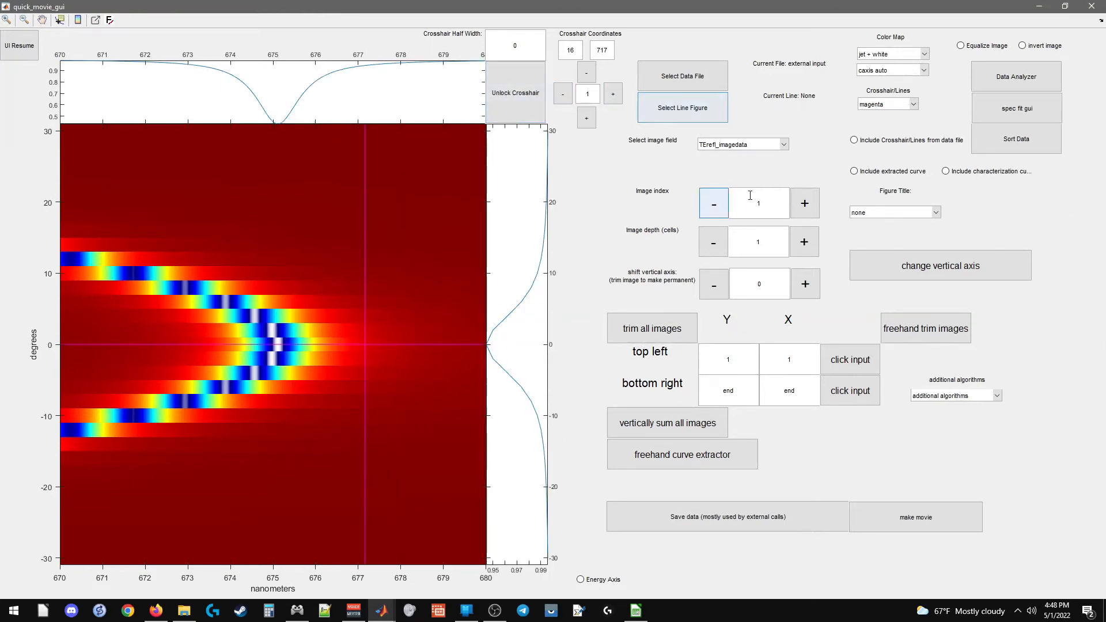
- Display the TE_E_2d_inplane2 image field, followed by TE_E_2d_outplane2
{"action": "left_click", "coordinate": [750, 145]}
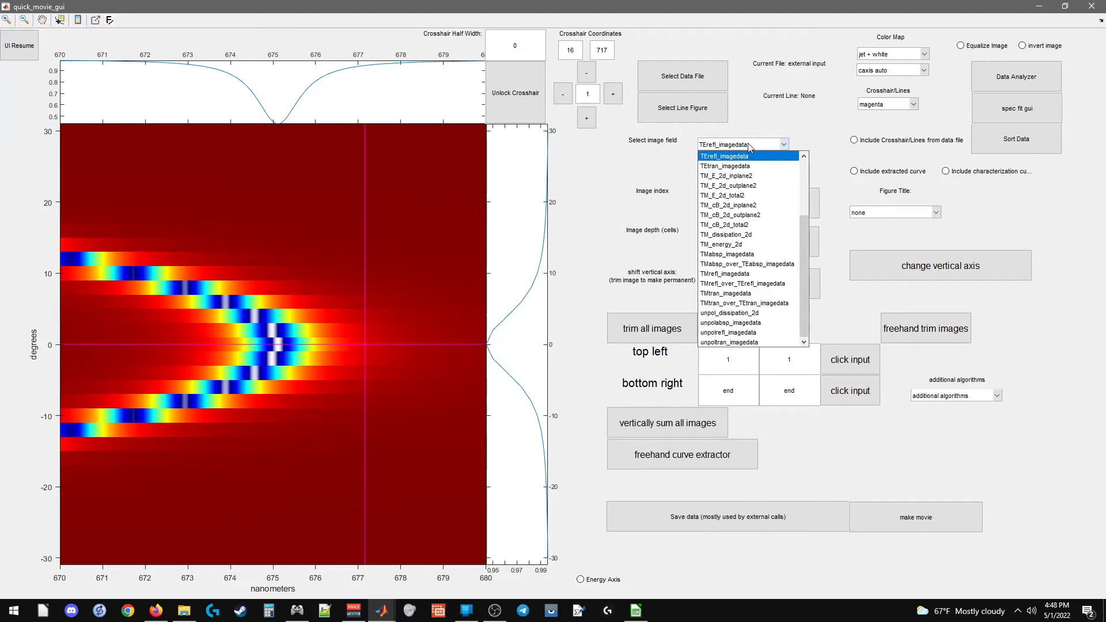
{"action": "scroll", "coordinate": [749, 199], "scroll_direction": "up", "scroll_amount": 3}
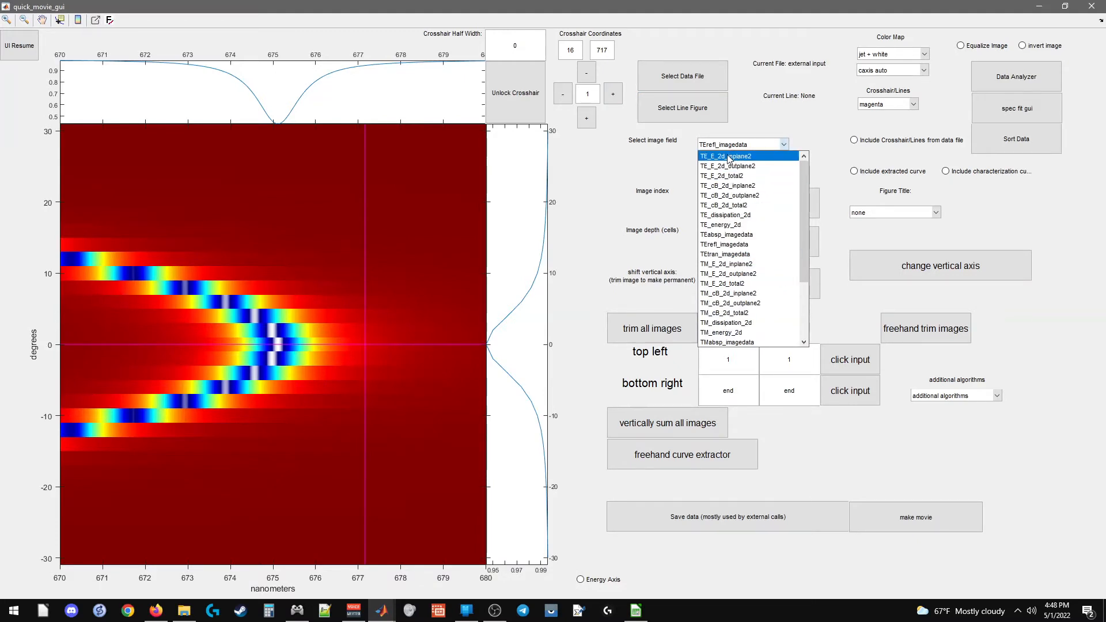
{"action": "left_click", "coordinate": [727, 156]}
{"action": "left_click", "coordinate": [718, 146]}
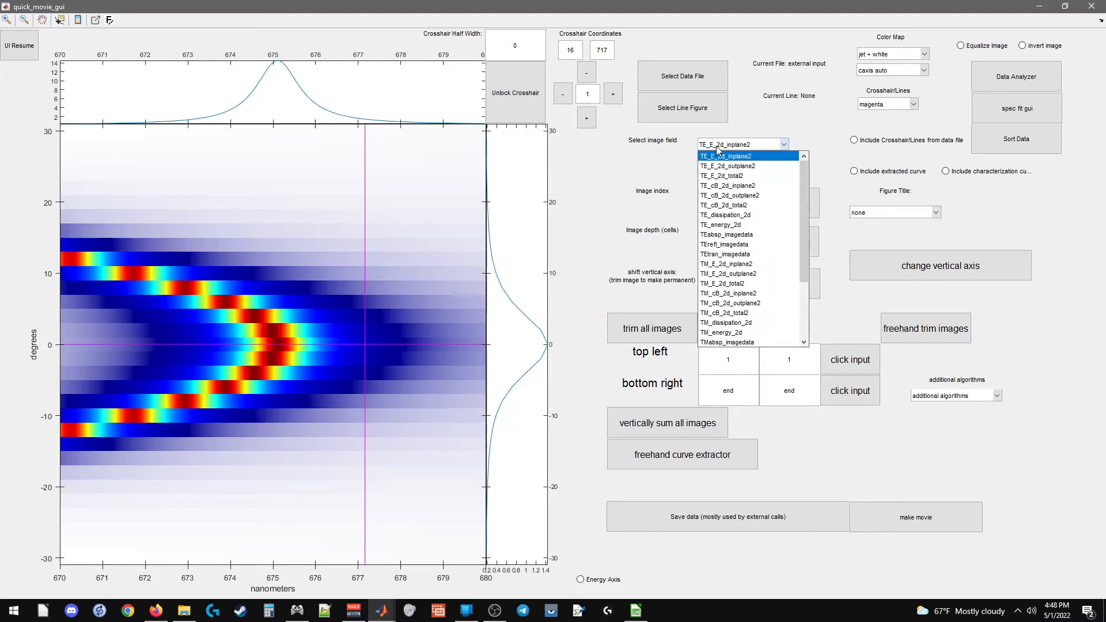
{"action": "left_click", "coordinate": [724, 166]}
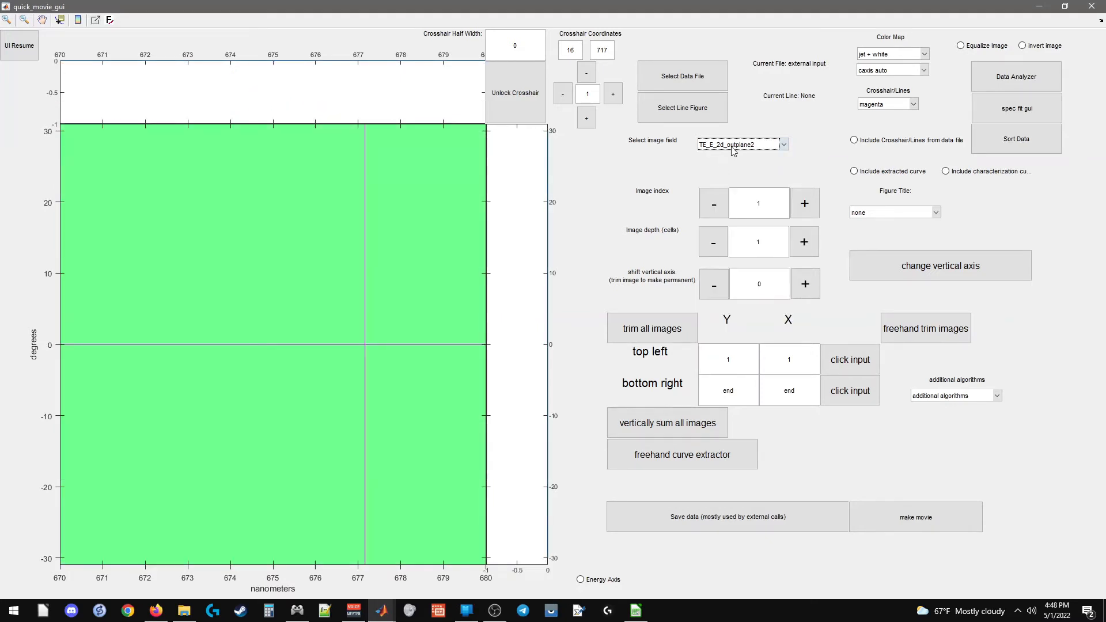
{"action": "left_click", "coordinate": [989, 46]}
{"action": "left_click", "coordinate": [989, 46]}
- Display the TE_E_2d_total2 image field, followed by TE_dissipation_2d
{"action": "left_click", "coordinate": [742, 145]}
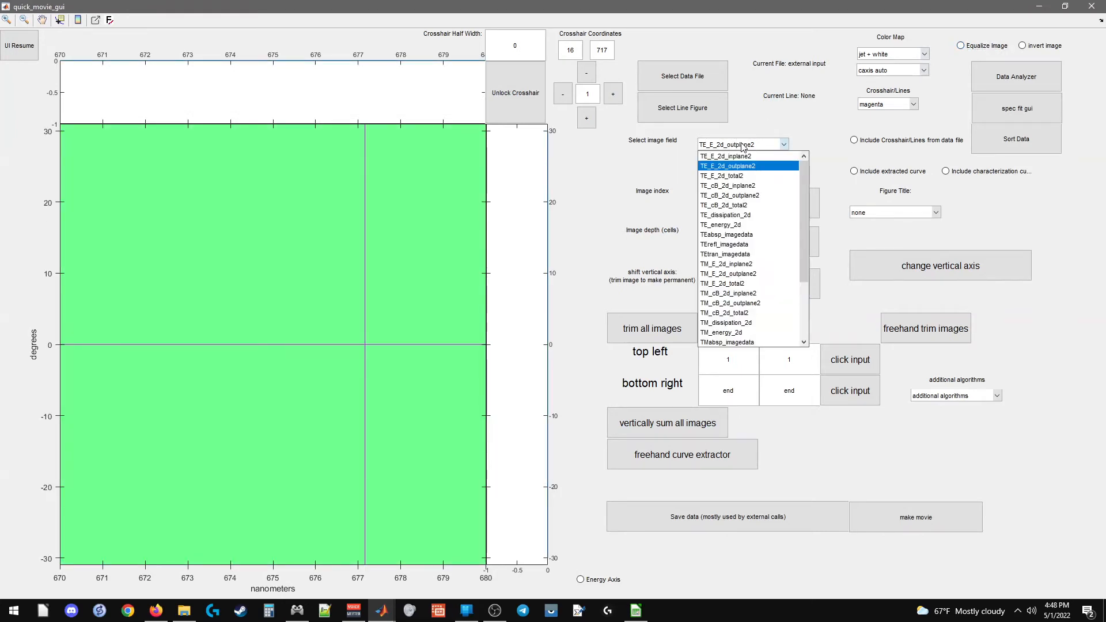
{"action": "left_click", "coordinate": [727, 175]}
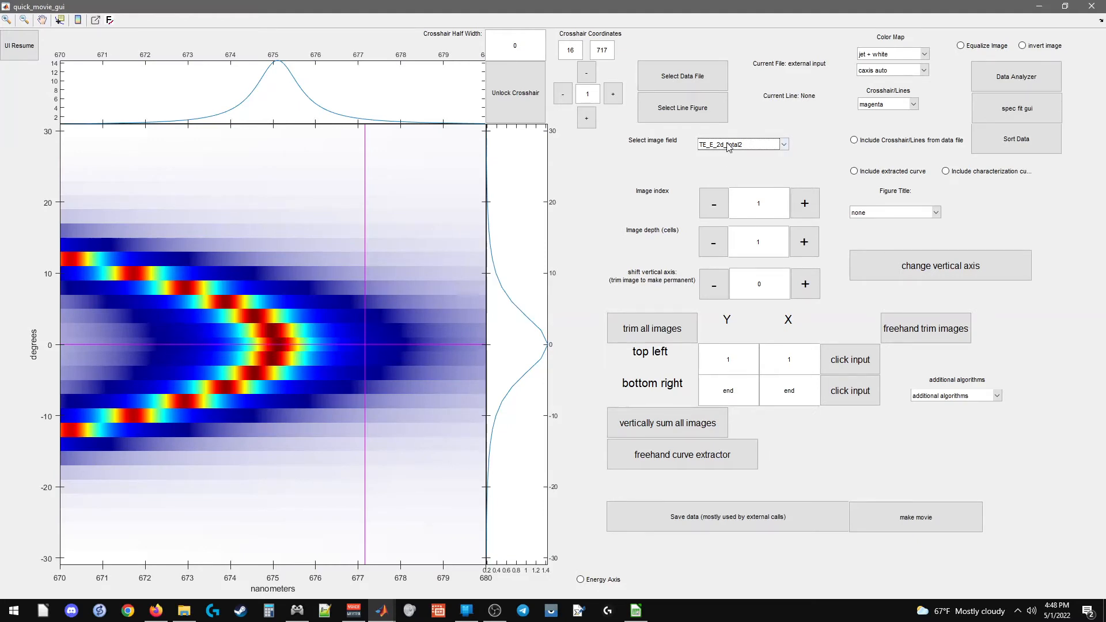
{"action": "left_click", "coordinate": [728, 147]}
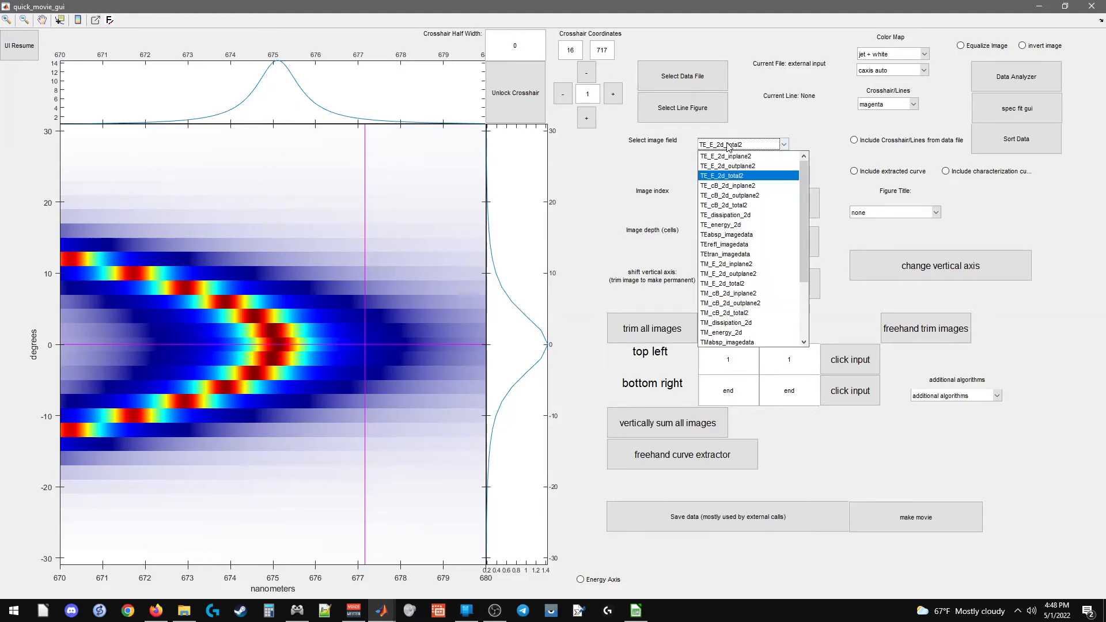
{"action": "left_click", "coordinate": [720, 215]}
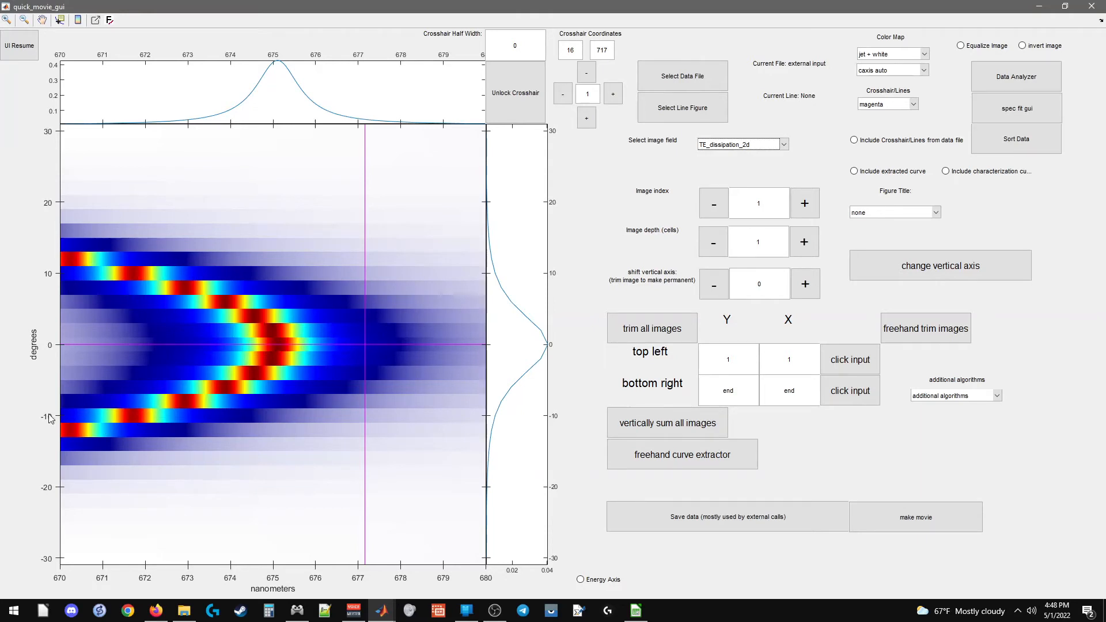
- Switch the image back to TErefl_imagedata and look through the remaining TM and unpolarized image fields
{"action": "left_click", "coordinate": [738, 146]}
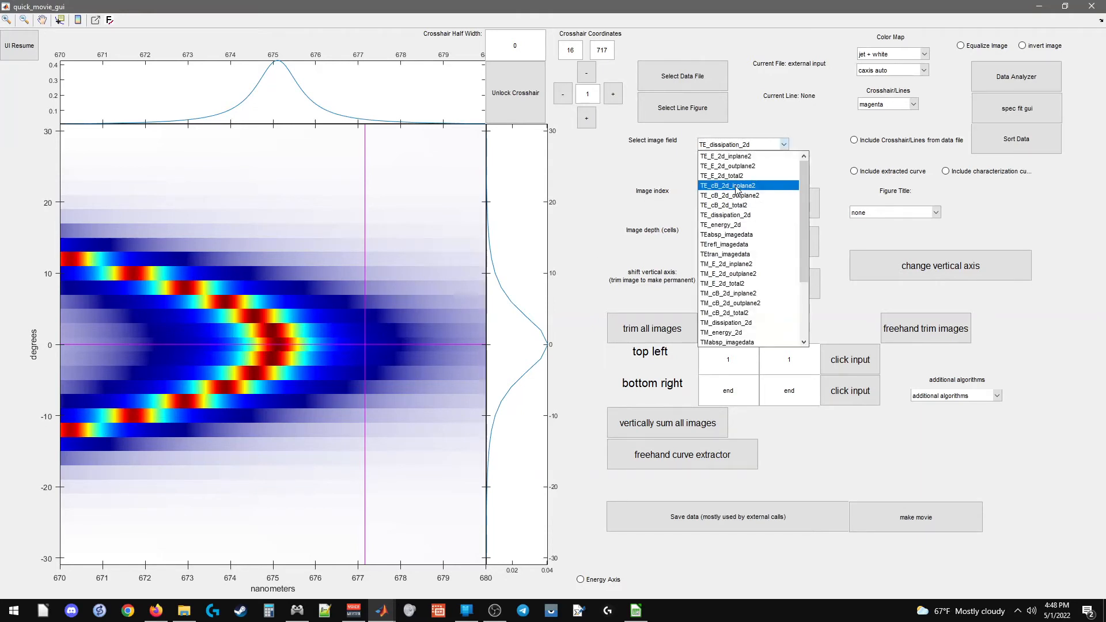
{"action": "scroll", "coordinate": [737, 189], "scroll_direction": "down", "scroll_amount": 2}
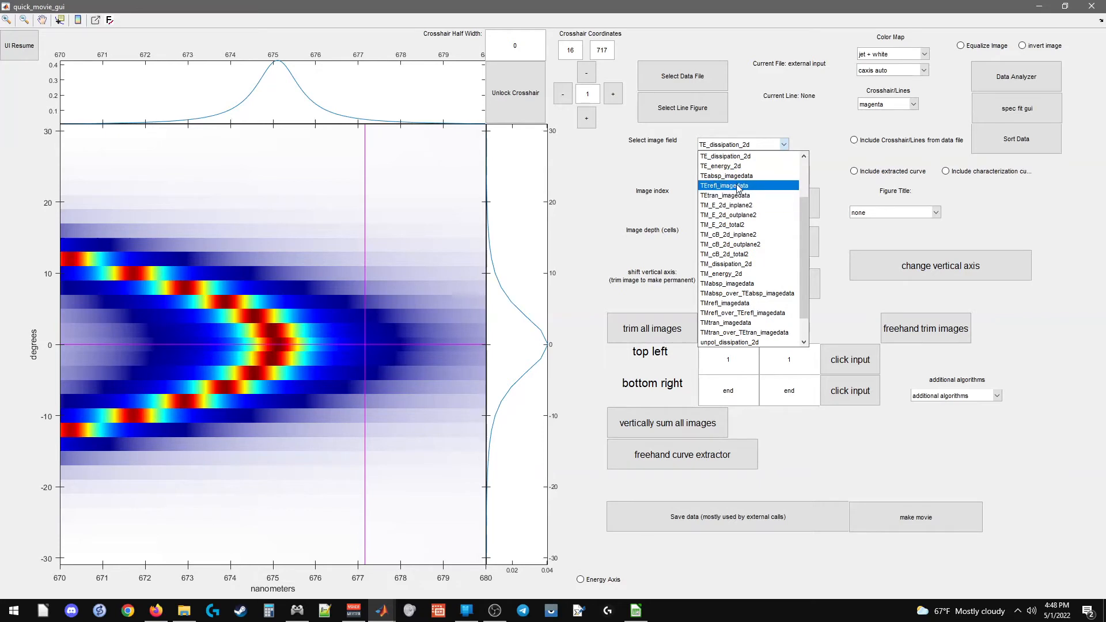
{"action": "left_click", "coordinate": [737, 185]}
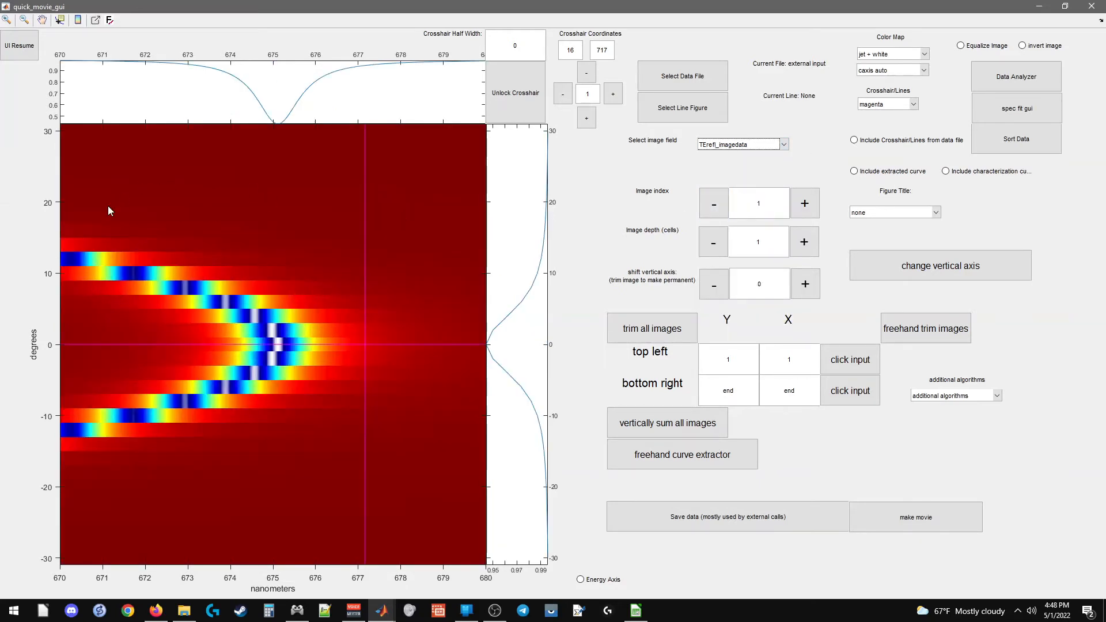
{"action": "left_click", "coordinate": [784, 144]}
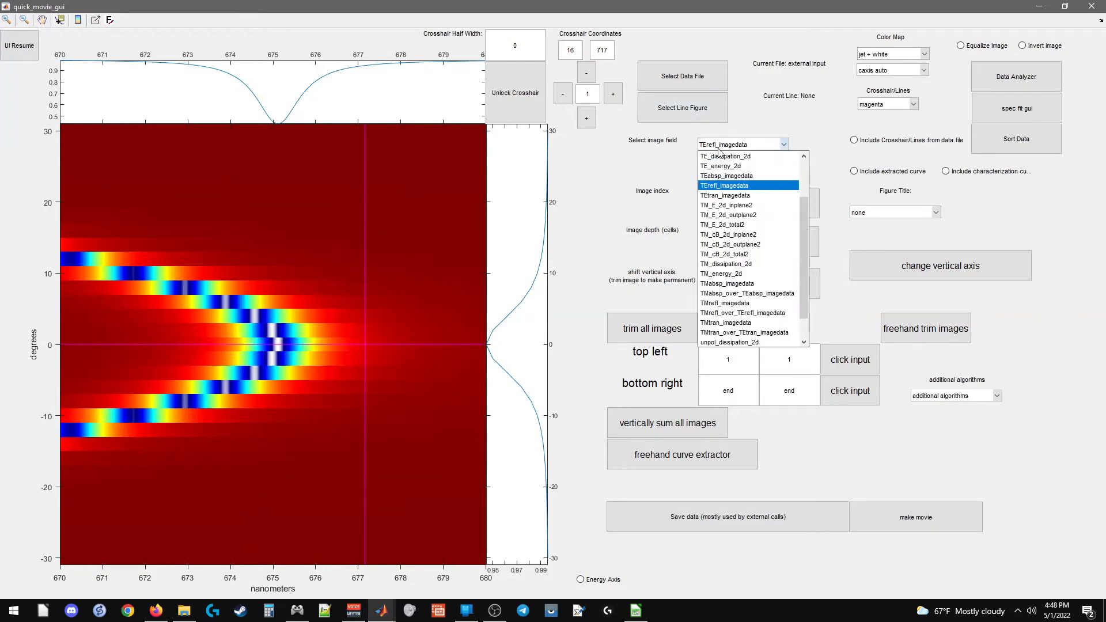
{"action": "scroll", "coordinate": [743, 265], "scroll_direction": "down", "scroll_amount": 1}
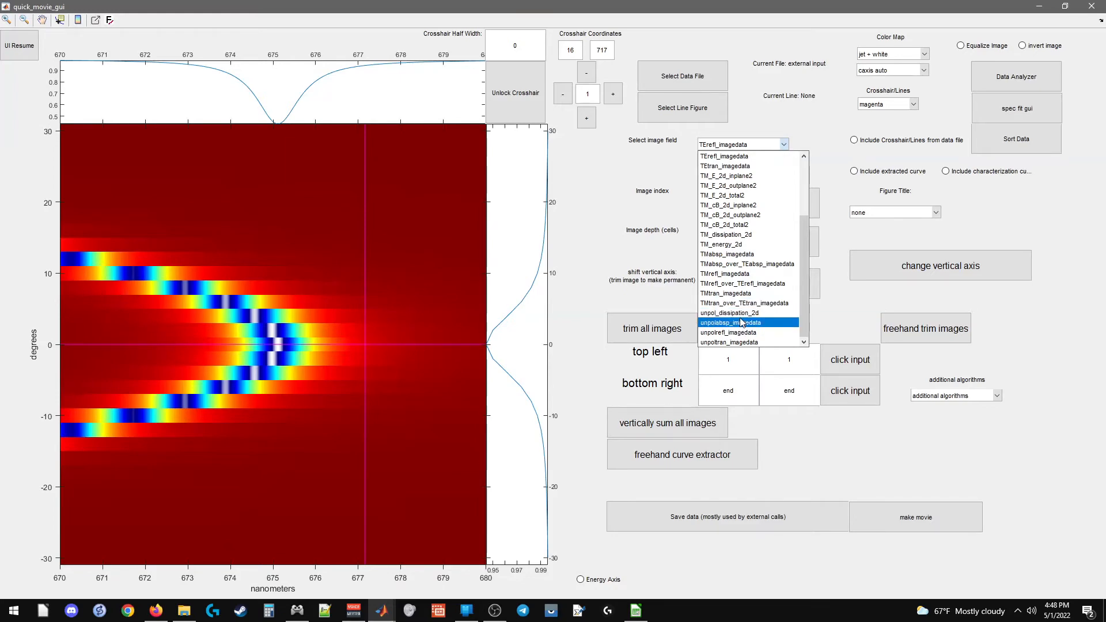
{"action": "left_click", "coordinate": [742, 323]}
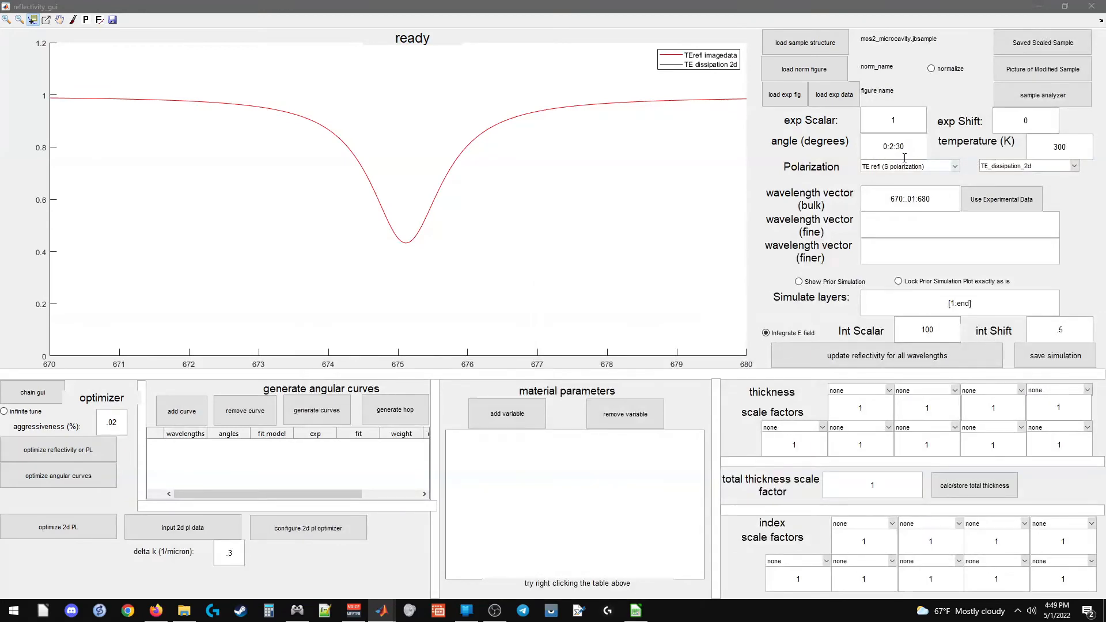
{"action": "left_click", "coordinate": [894, 168]}
{"action": "left_click", "coordinate": [992, 152]}
{"action": "left_click", "coordinate": [1004, 167]}
{"action": "left_click", "coordinate": [979, 143]}
{"action": "key", "text": "alt+Tab"}
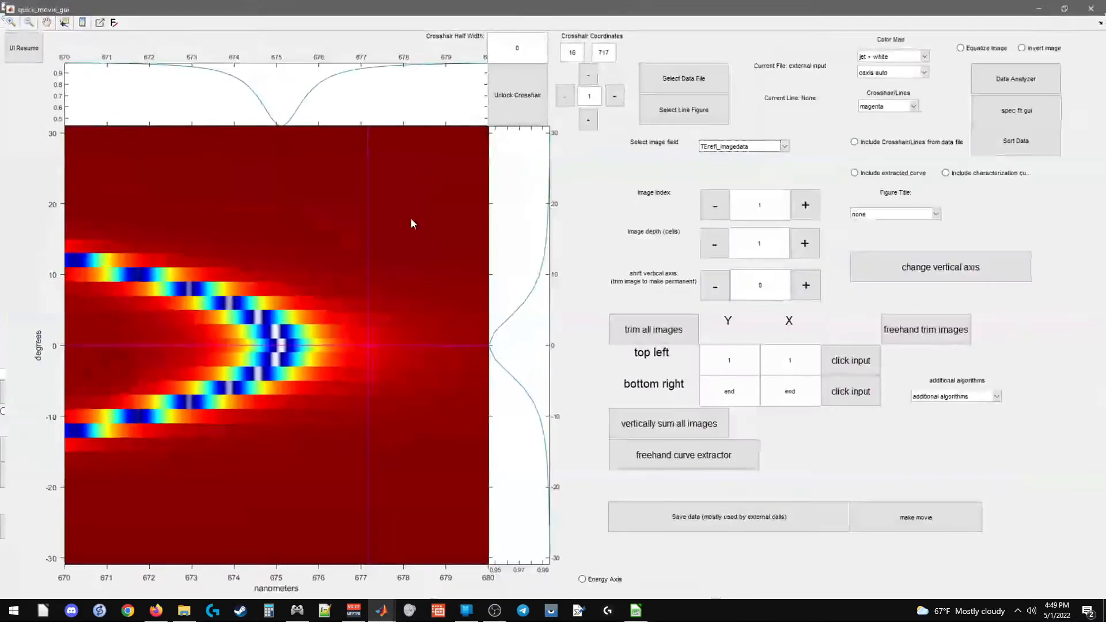
{"action": "key", "text": "alt+Tab"}
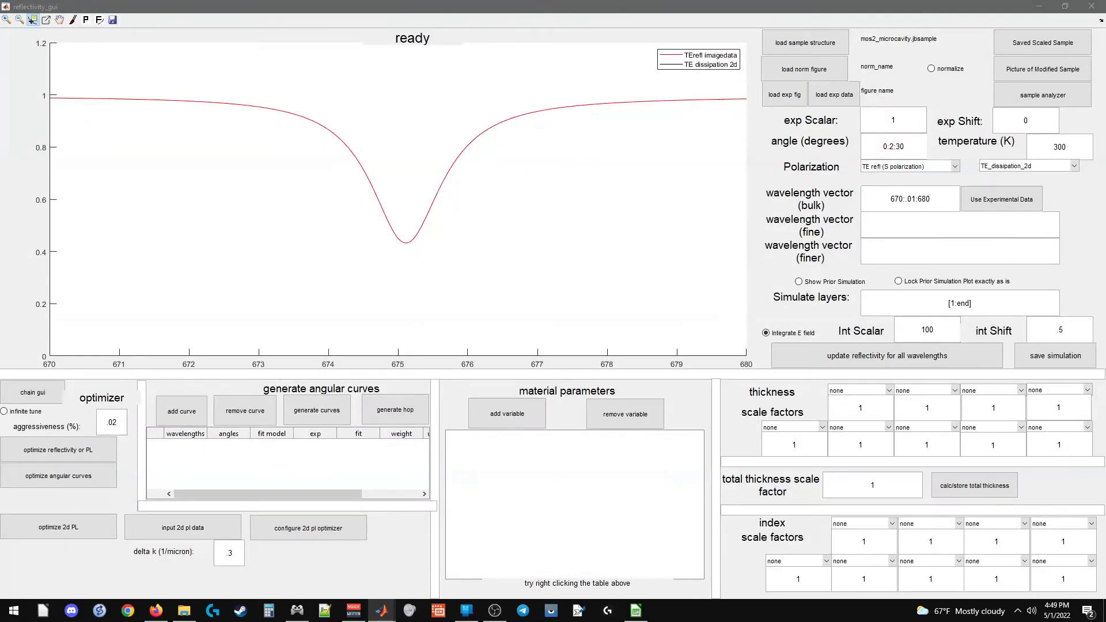
{"action": "key", "text": "alt+Tab"}
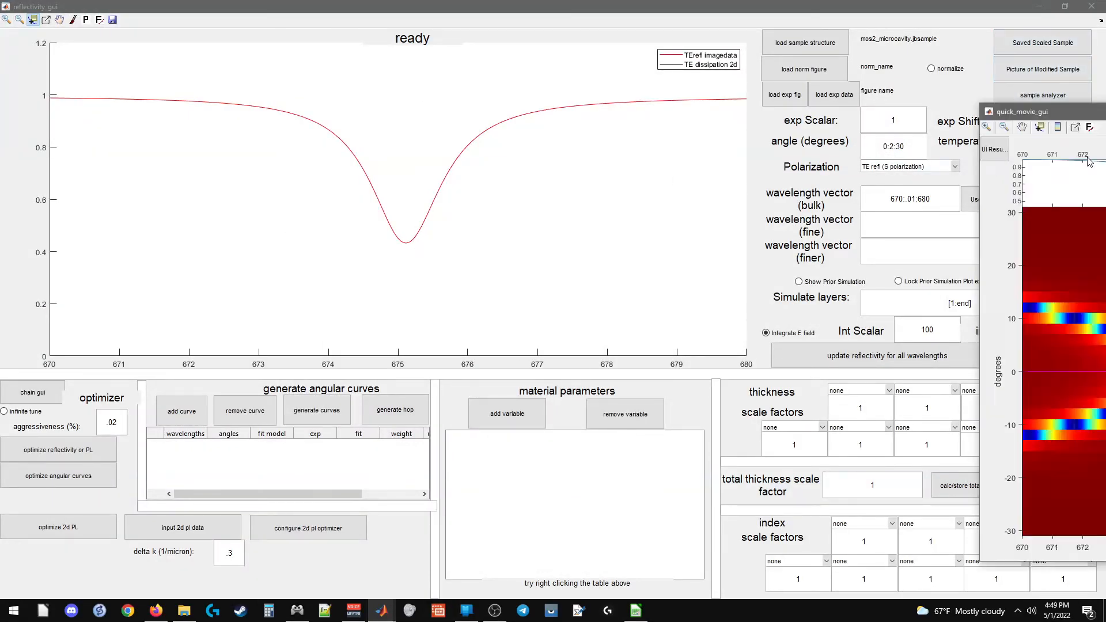
{"action": "key", "text": "alt+Tab"}
{"action": "key", "text": "alt+Tab"}
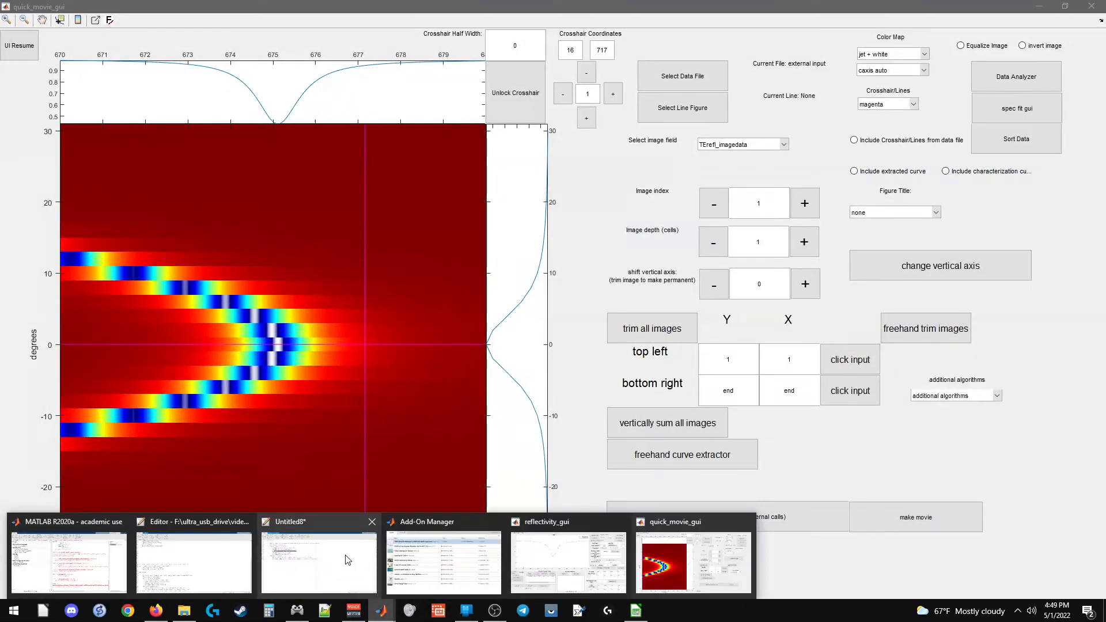
- Open the picture of the modified sample from reflectivity_gui and restrict zooming in its plot to horizontal
{"action": "left_click", "coordinate": [536, 560]}
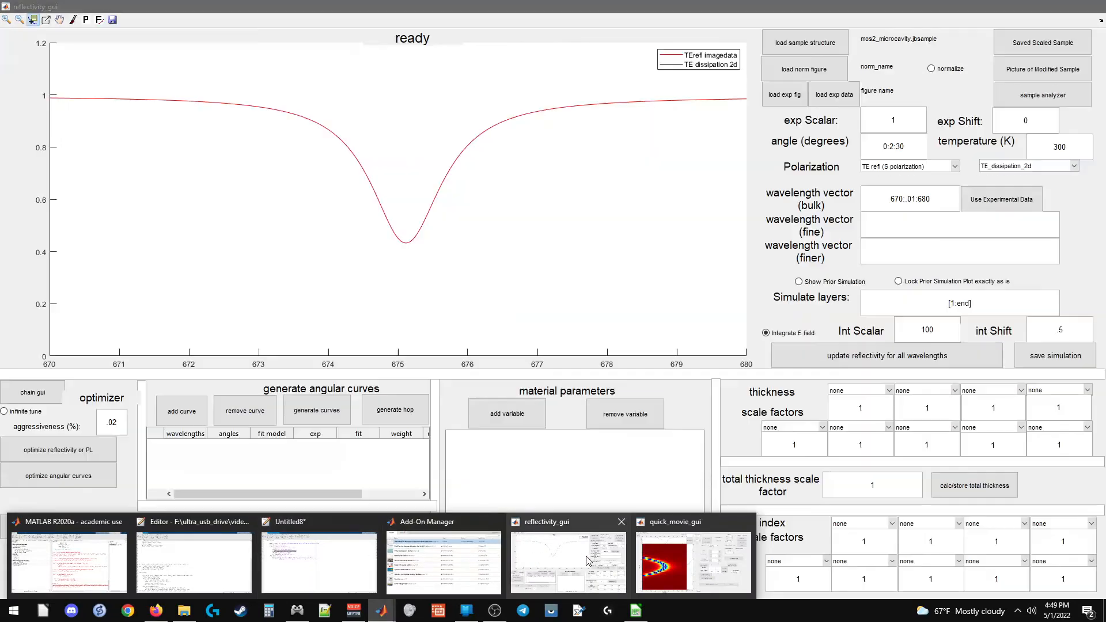
{"action": "left_click", "coordinate": [1035, 75]}
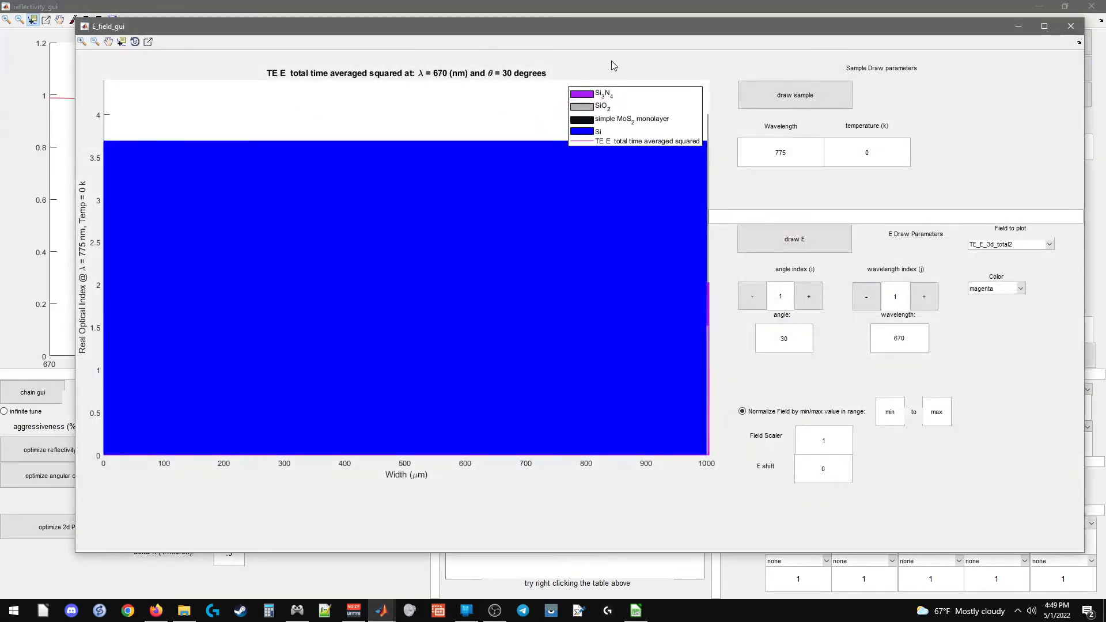
{"action": "left_click", "coordinate": [81, 41]}
{"action": "right_click", "coordinate": [694, 355]}
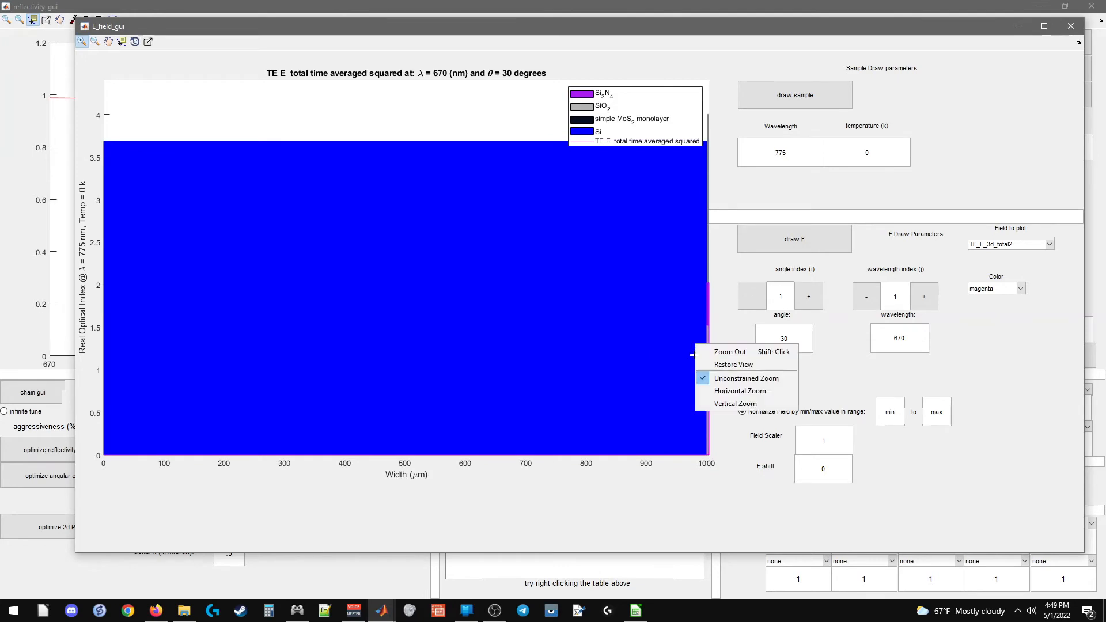
{"action": "left_click", "coordinate": [740, 391]}
- Zoom in on the layer stack between about 999.2 and 1004 µm and maximize the E_field_gui window
{"action": "left_click_drag", "start_coordinate": [714, 375], "coordinate": [685, 369]}
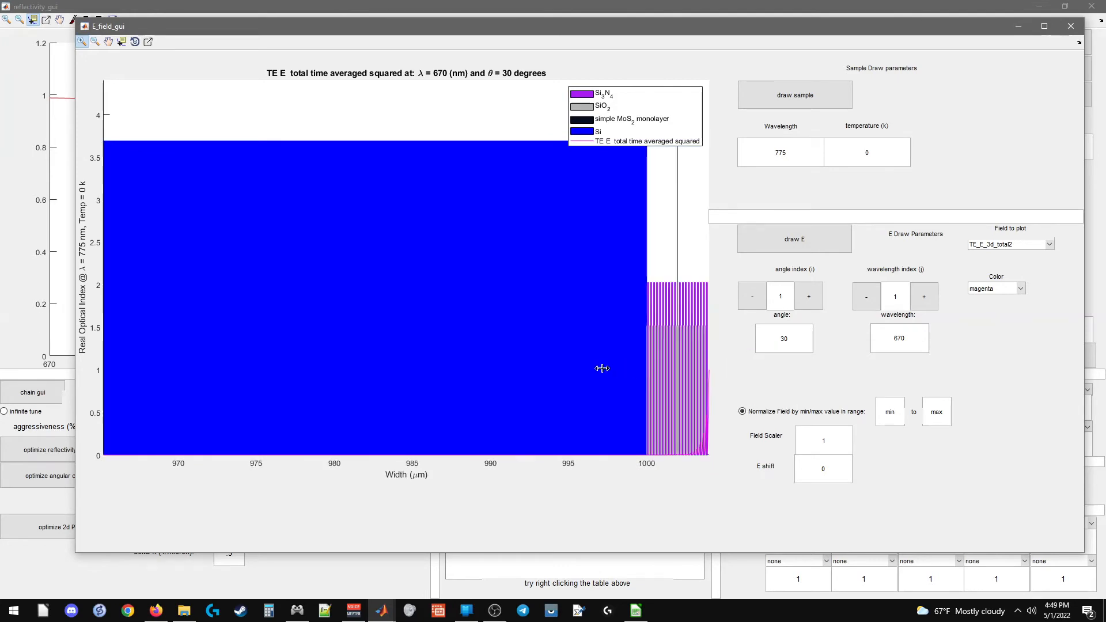
{"action": "left_click_drag", "start_coordinate": [602, 368], "coordinate": [628, 365]}
{"action": "left_click_drag", "start_coordinate": [276, 349], "coordinate": [360, 349]}
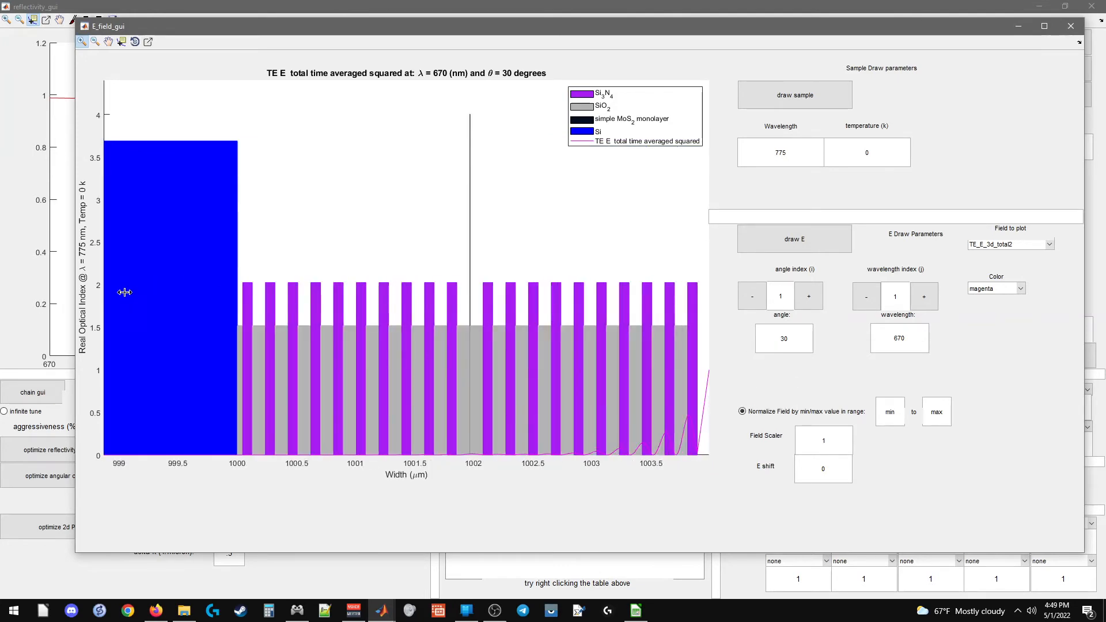
{"action": "left_click_drag", "start_coordinate": [147, 334], "coordinate": [743, 361]}
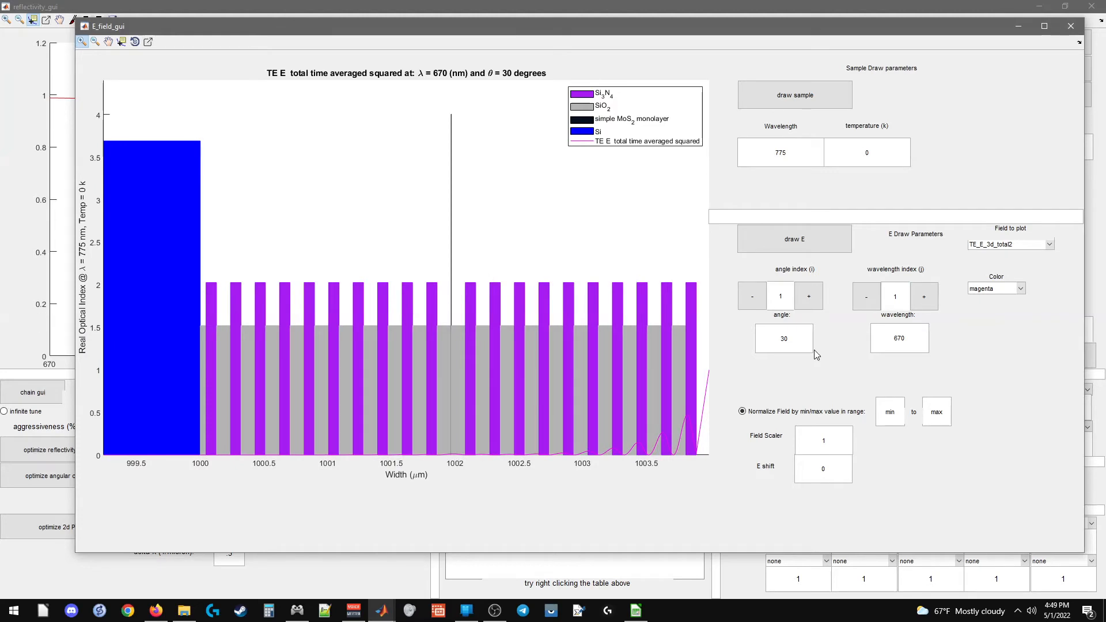
{"action": "left_click", "coordinate": [81, 43]}
{"action": "left_click_drag", "start_coordinate": [580, 27], "coordinate": [0, 132]}
{"action": "left_click_drag", "start_coordinate": [0, 217], "coordinate": [416, 0]}
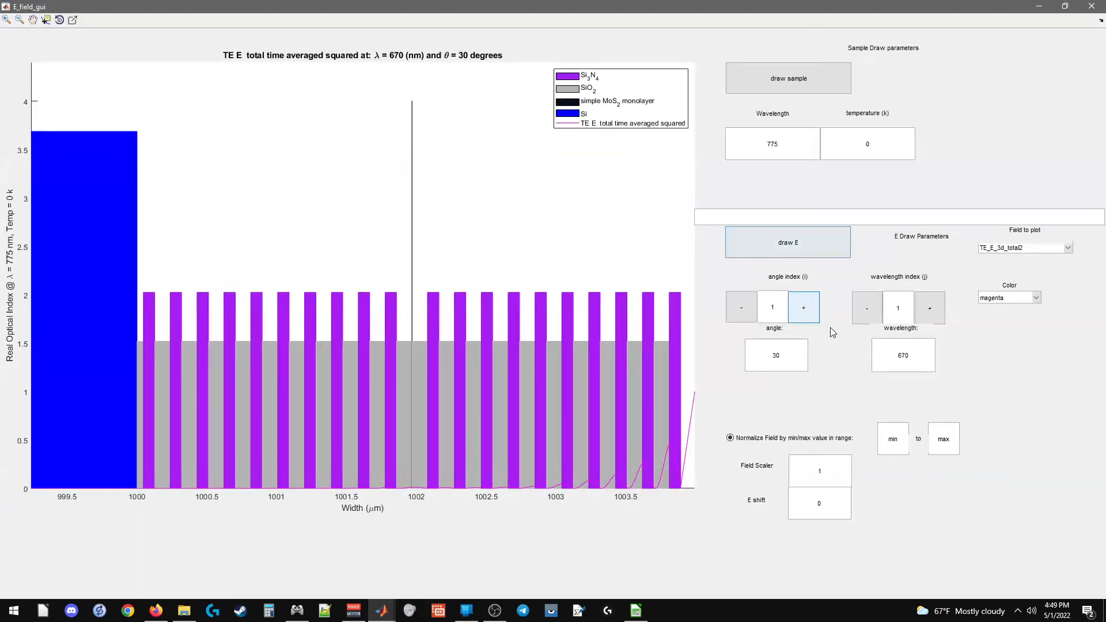
- Plot the electric field at an angle of 0 degrees and a wavelength of 675 nm
{"action": "double_click", "coordinate": [776, 355]}
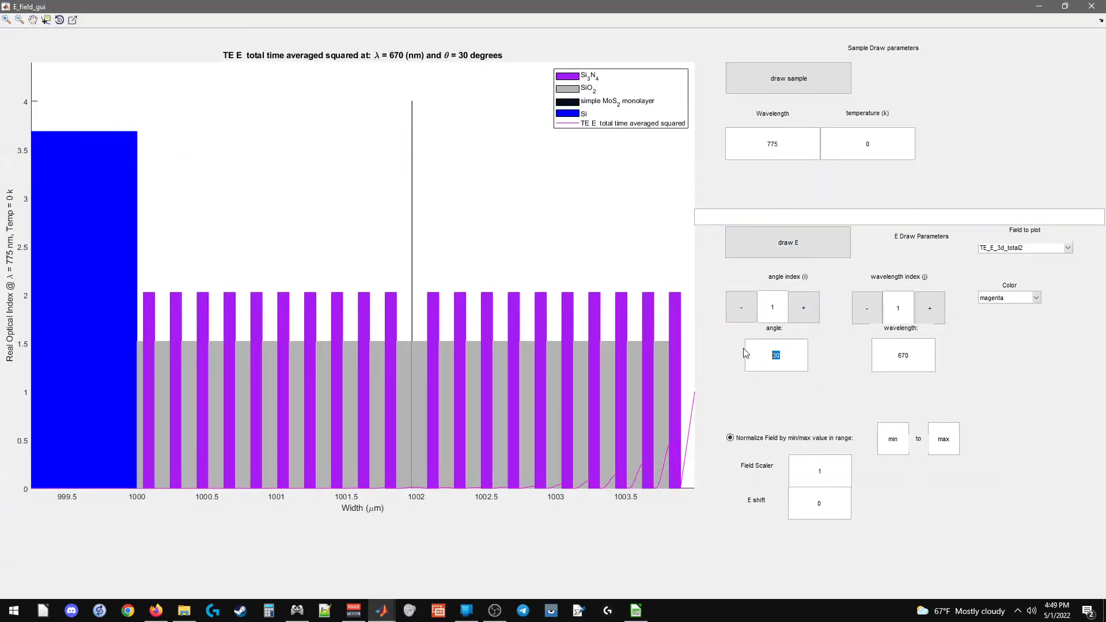
{"action": "type", "text": "0"}
{"action": "key", "text": "Return"}
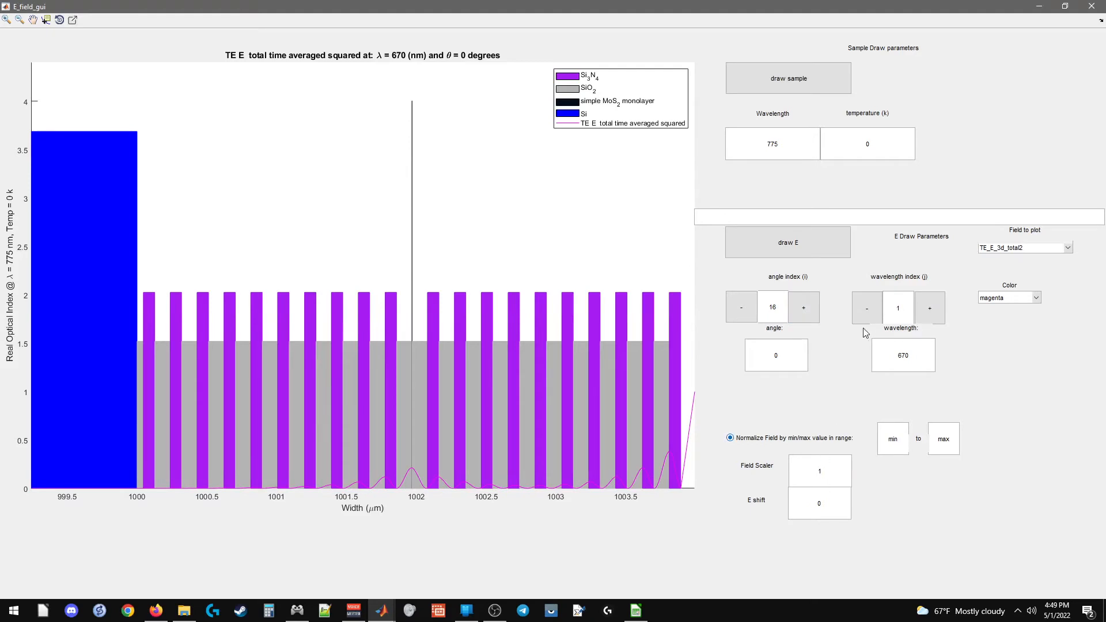
{"action": "double_click", "coordinate": [915, 355]}
{"action": "type", "text": "675"}
{"action": "key", "text": "Return"}
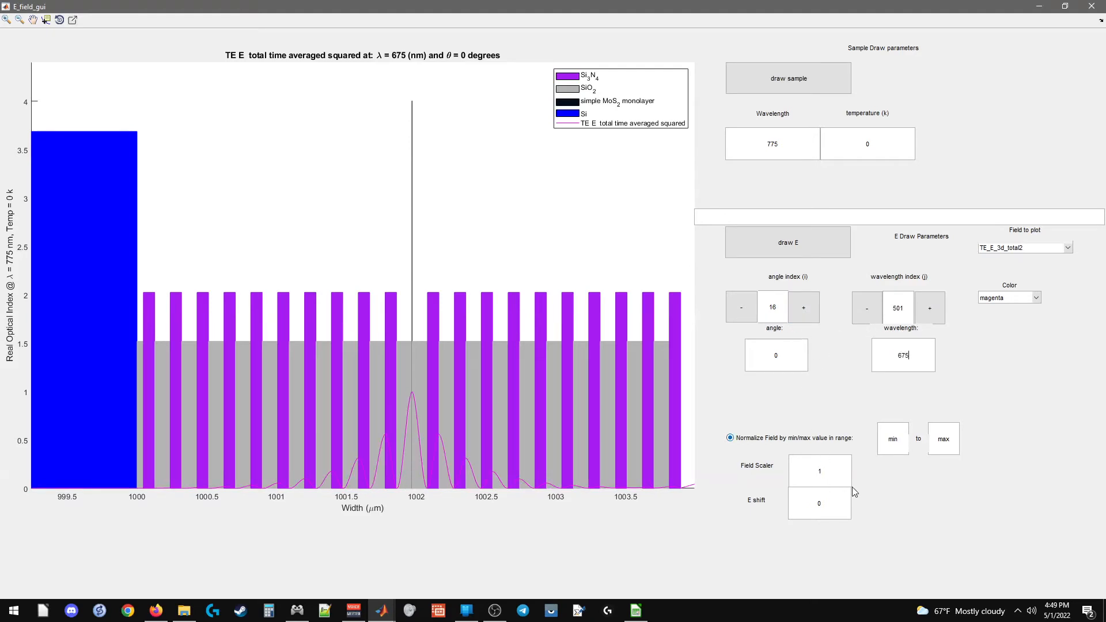
- Set the E shift to 2 and the angle to 30 degrees for the field plot
{"action": "key", "text": "Return"}
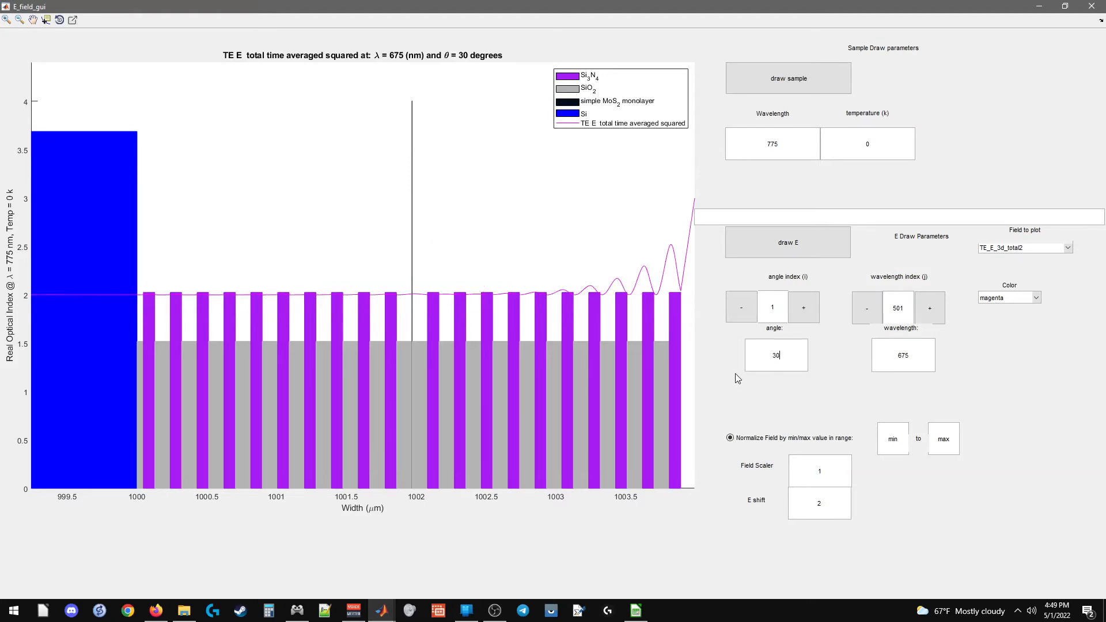
- Switch to quick_movie_gui, unlock the crosshair and place it at about 12 degrees and 675.2 nm in the reflectivity image
{"action": "left_click_drag", "start_coordinate": [410, 5], "coordinate": [1105, 271]}
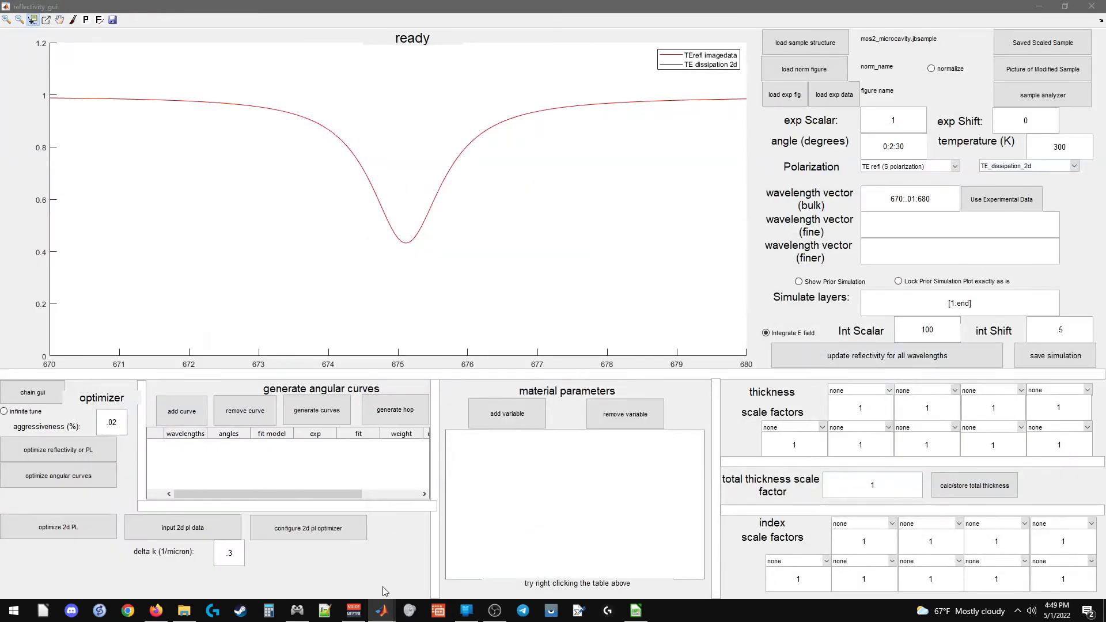
{"action": "mouse_move", "coordinate": [385, 610]}
{"action": "left_click", "coordinate": [647, 558]}
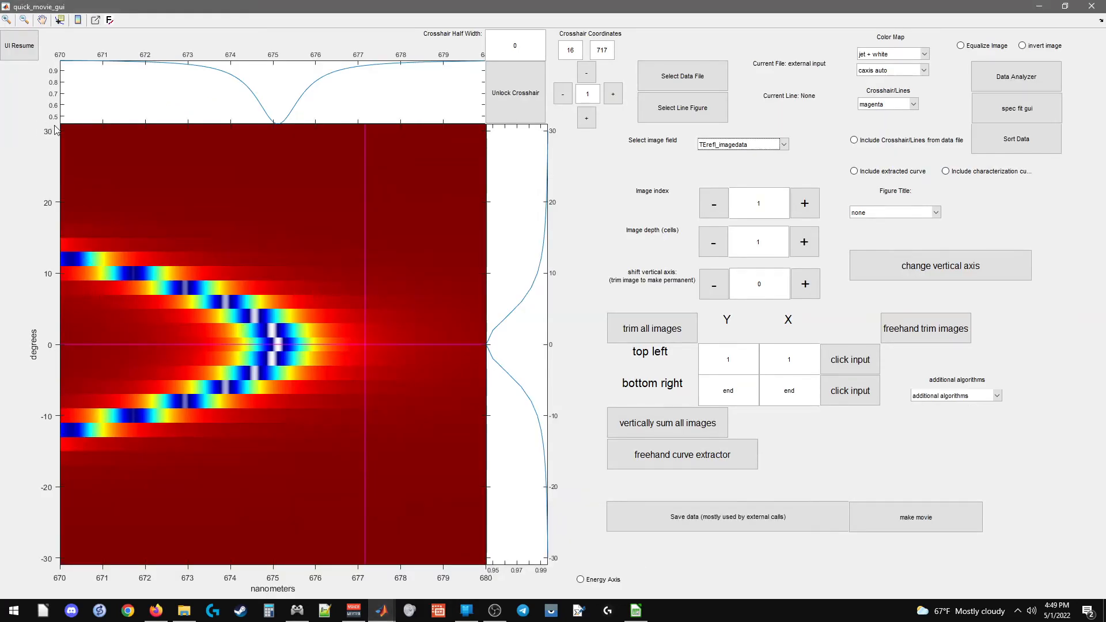
{"action": "left_click", "coordinate": [510, 119]}
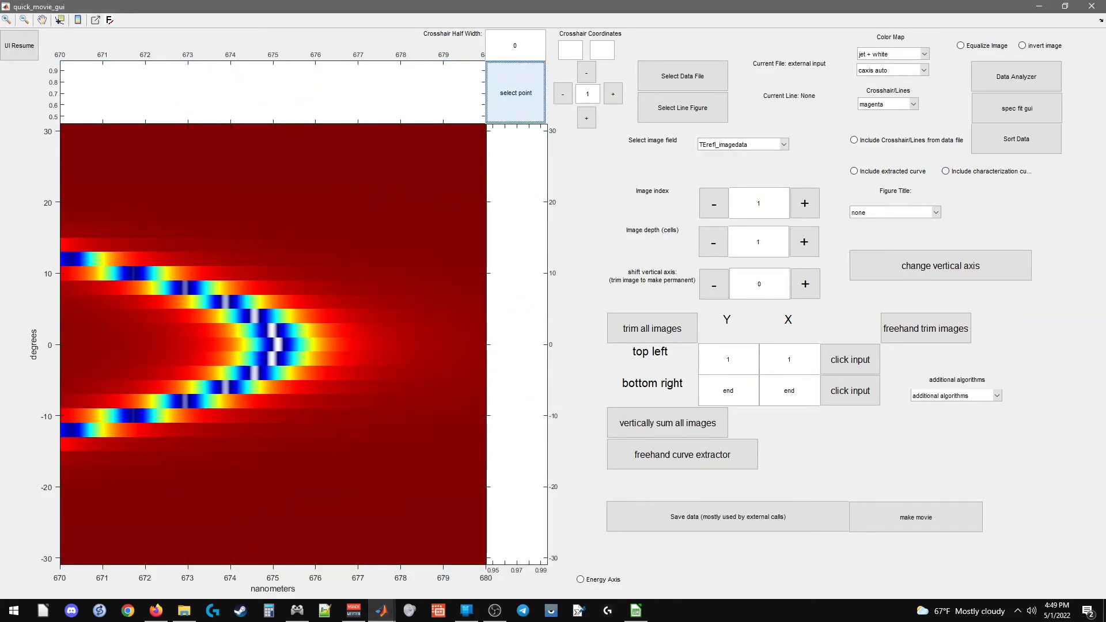
{"action": "left_click", "coordinate": [281, 259]}
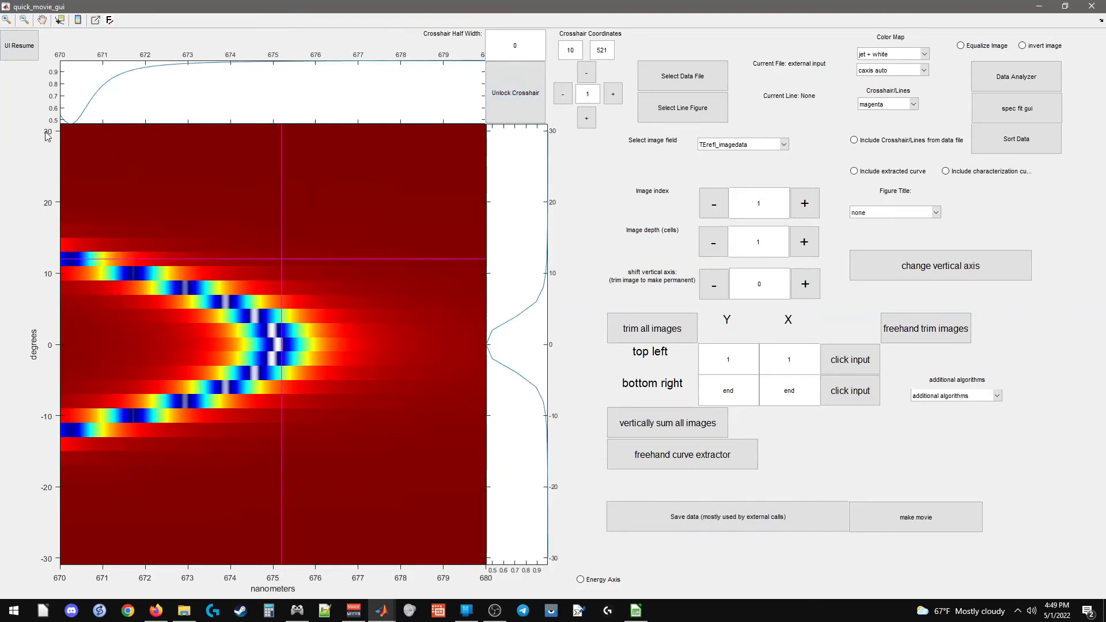
- Read the wavelength of the dip in the horizontal reflectivity cross-section with a data tip, and return to E_field_gui
{"action": "left_click", "coordinate": [64, 21]}
{"action": "left_click_drag", "start_coordinate": [109, 80], "coordinate": [74, 187]}
{"action": "left_click_drag", "start_coordinate": [325, 0], "coordinate": [327, 0]}
- Set the field plot's wavelength to 670 nm and its angle to 12 degrees
{"action": "double_click", "coordinate": [920, 355]}
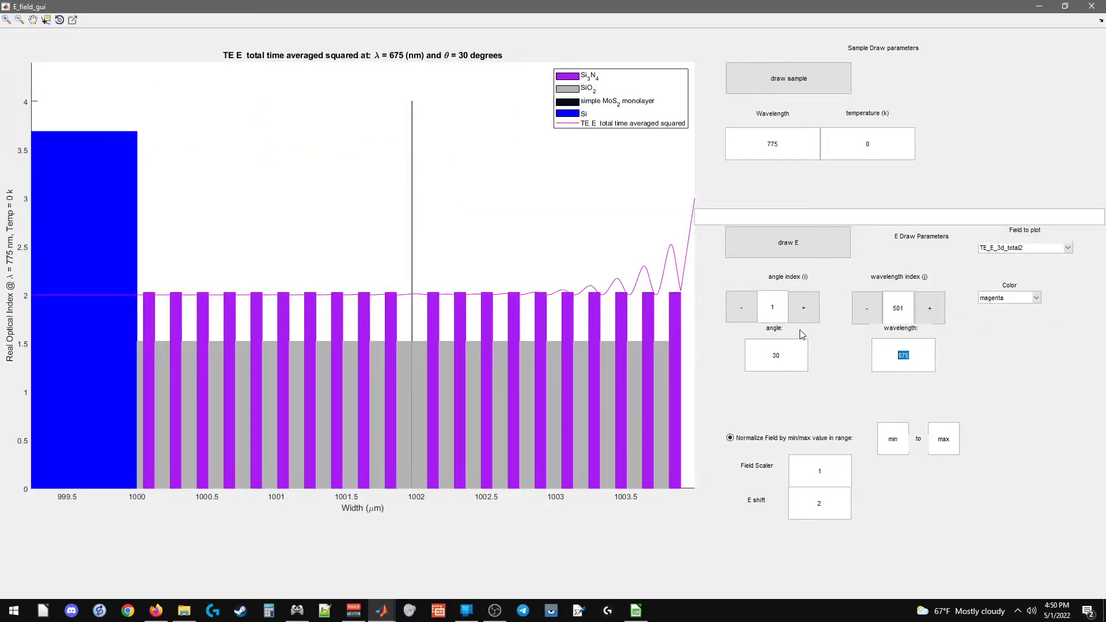
{"action": "type", "text": "670"}
{"action": "key", "text": "Return"}
{"action": "type", "text": "12"}
{"action": "key", "text": "Return"}
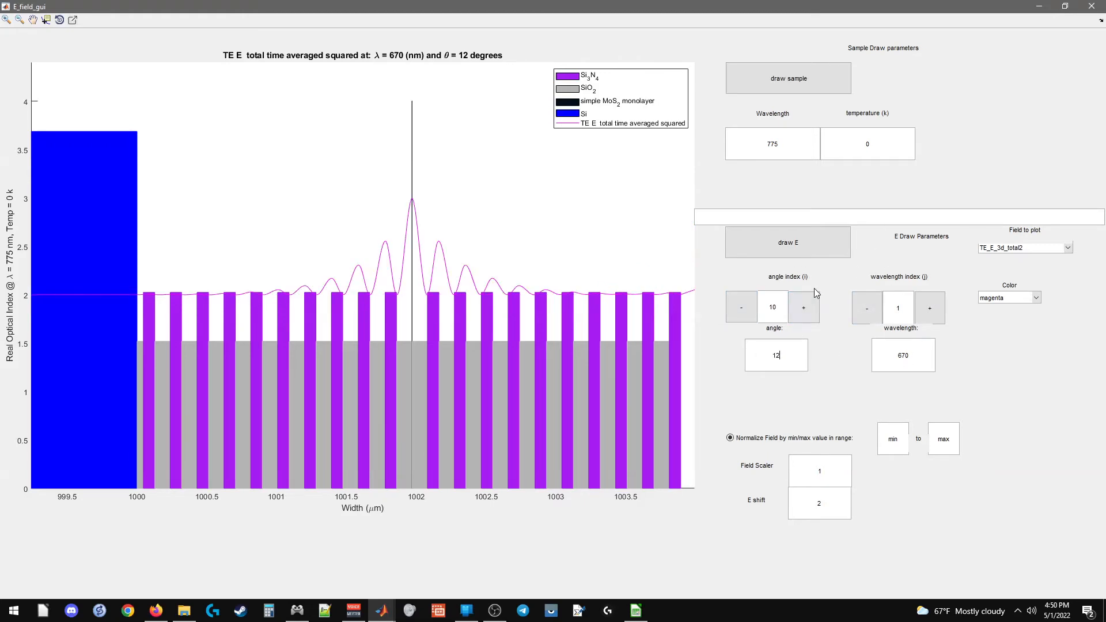
- Compare the field at 670 nm by stepping the angle from 12 to 6 degrees and back, ending at 10 degrees
{"action": "left_click", "coordinate": [806, 309]}
{"action": "left_click", "coordinate": [805, 317]}
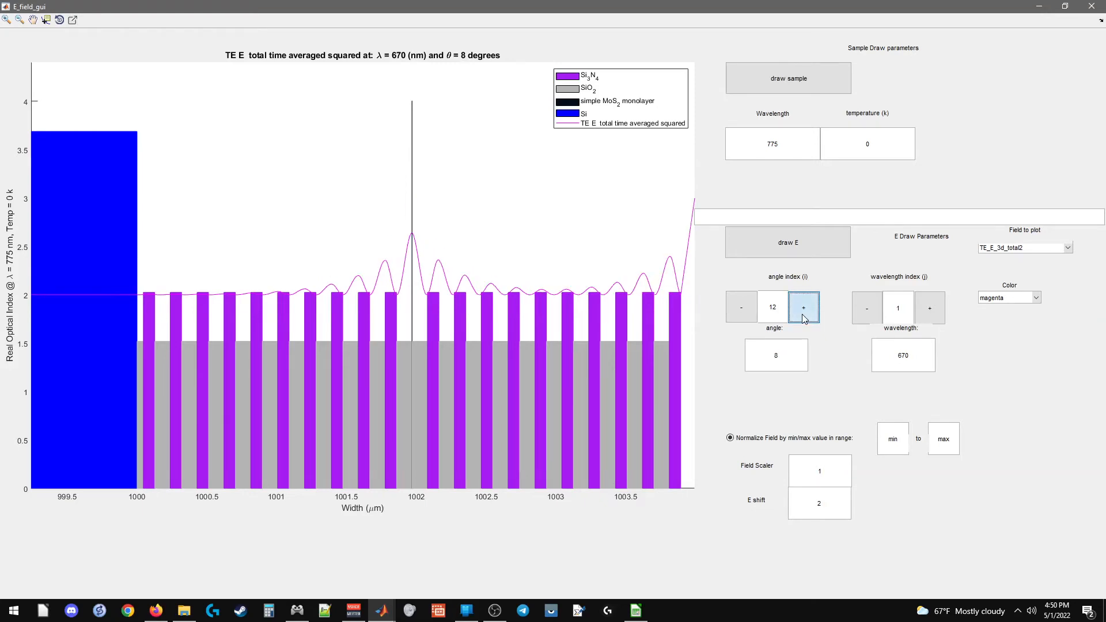
{"action": "left_click", "coordinate": [805, 317]}
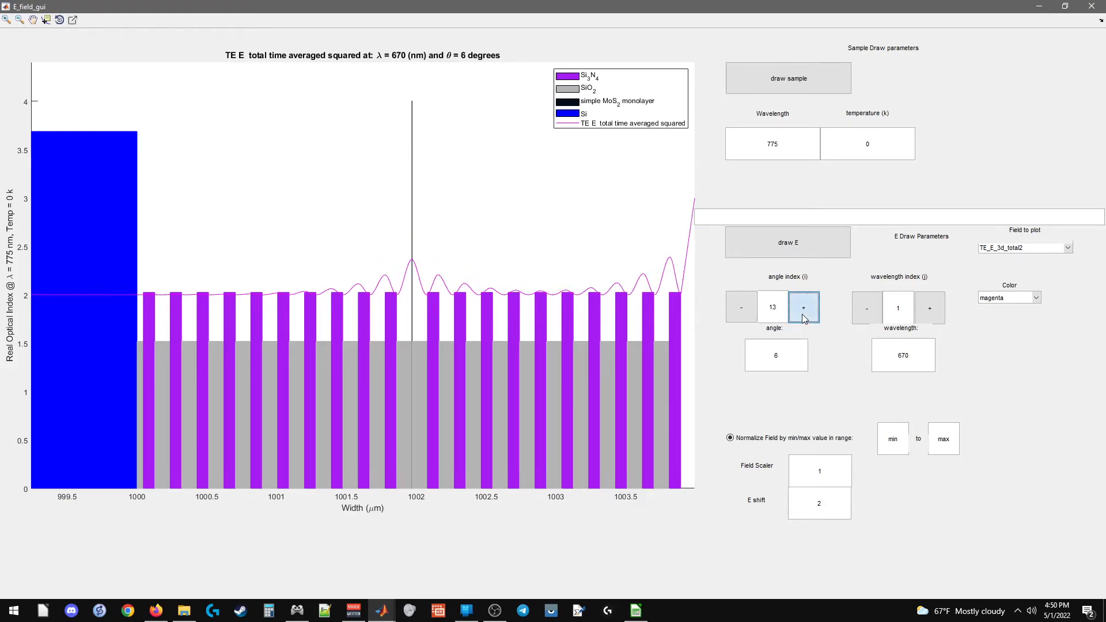
{"action": "left_click", "coordinate": [741, 318]}
{"action": "left_click", "coordinate": [741, 318]}
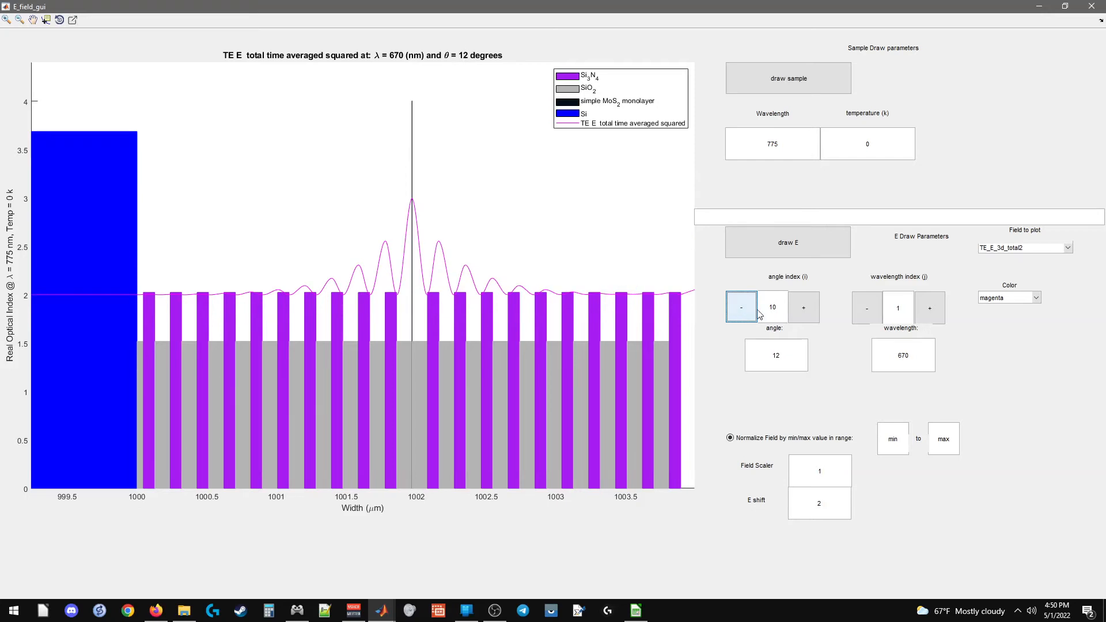
{"action": "left_click", "coordinate": [796, 314]}
{"action": "left_click", "coordinate": [741, 307]}
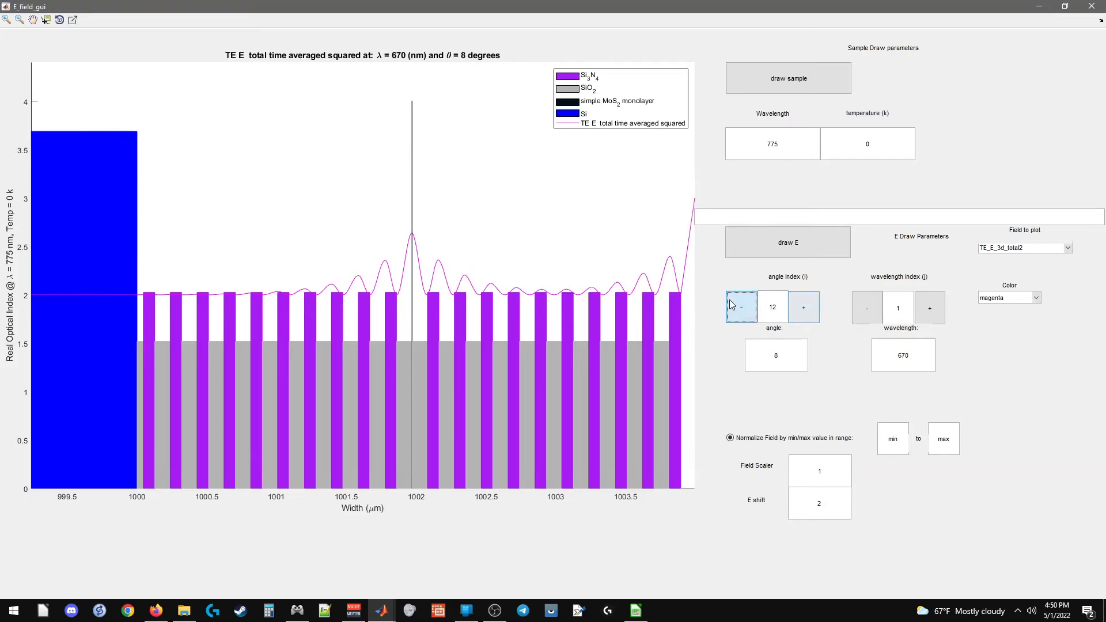
- Step the field plot's wavelength up to 670.05 nm and back to 670.04 nm at 10 degrees
{"action": "left_click", "coordinate": [930, 308]}
{"action": "left_click", "coordinate": [929, 308]}
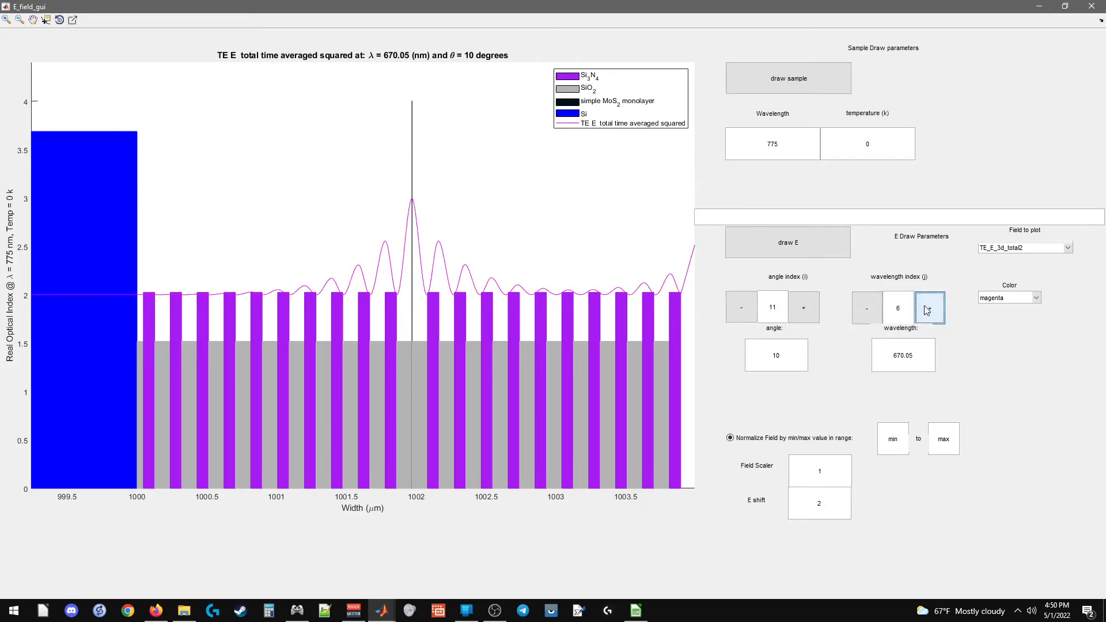
{"action": "left_click", "coordinate": [929, 309]}
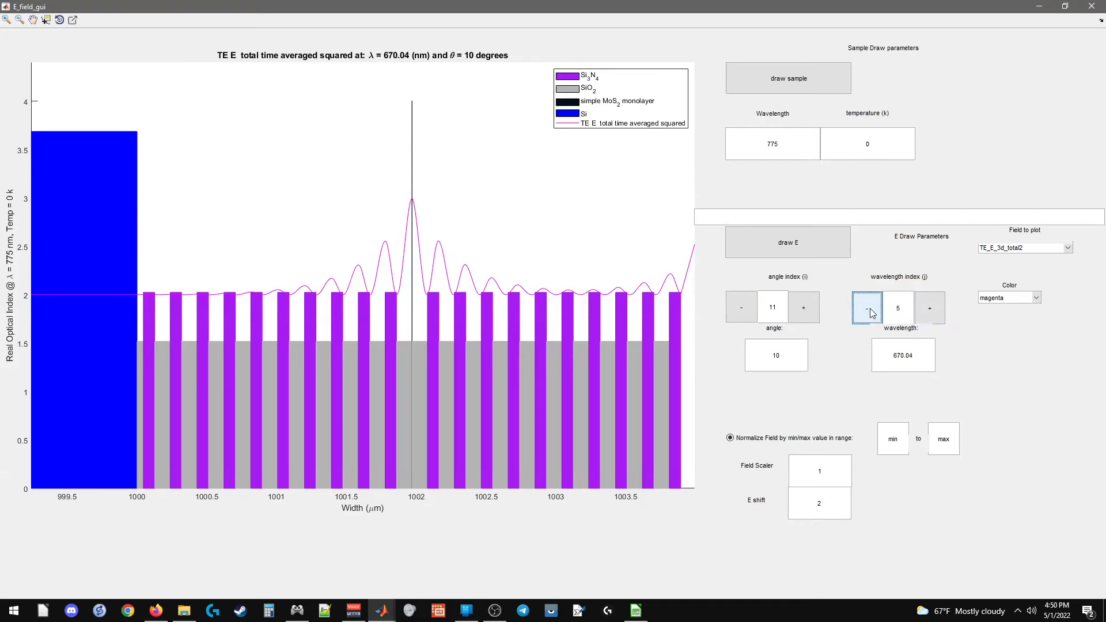
- Put away E_field_gui and quick_movie_gui, highlight the outline line on modifying specific layers, and return to reflectivity_gui
{"action": "left_click", "coordinate": [1037, 6]}
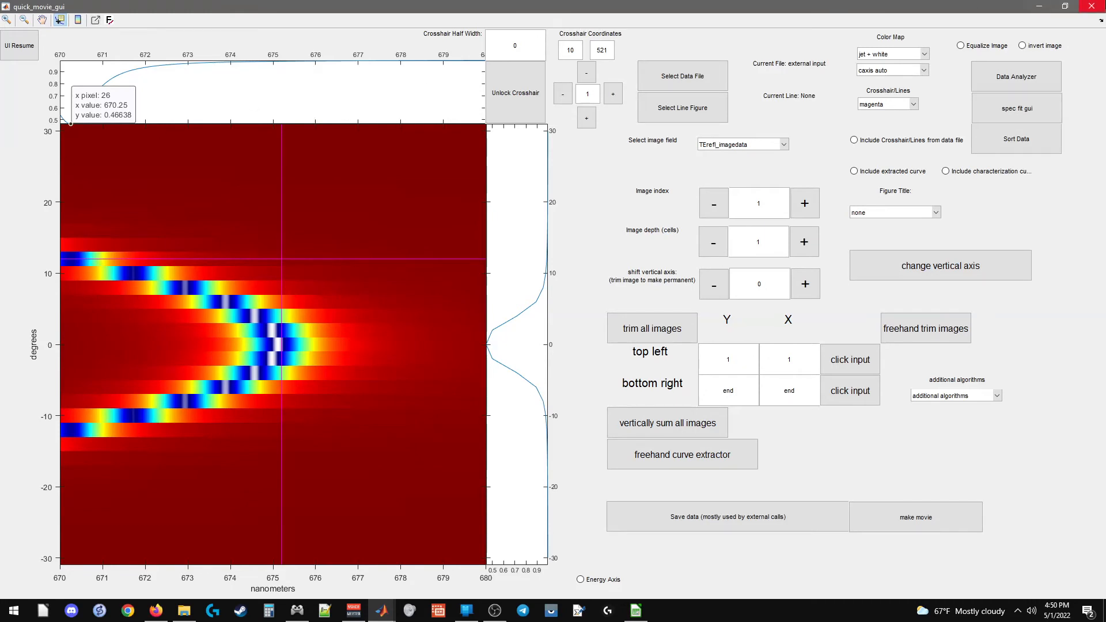
{"action": "left_click", "coordinate": [1085, 5]}
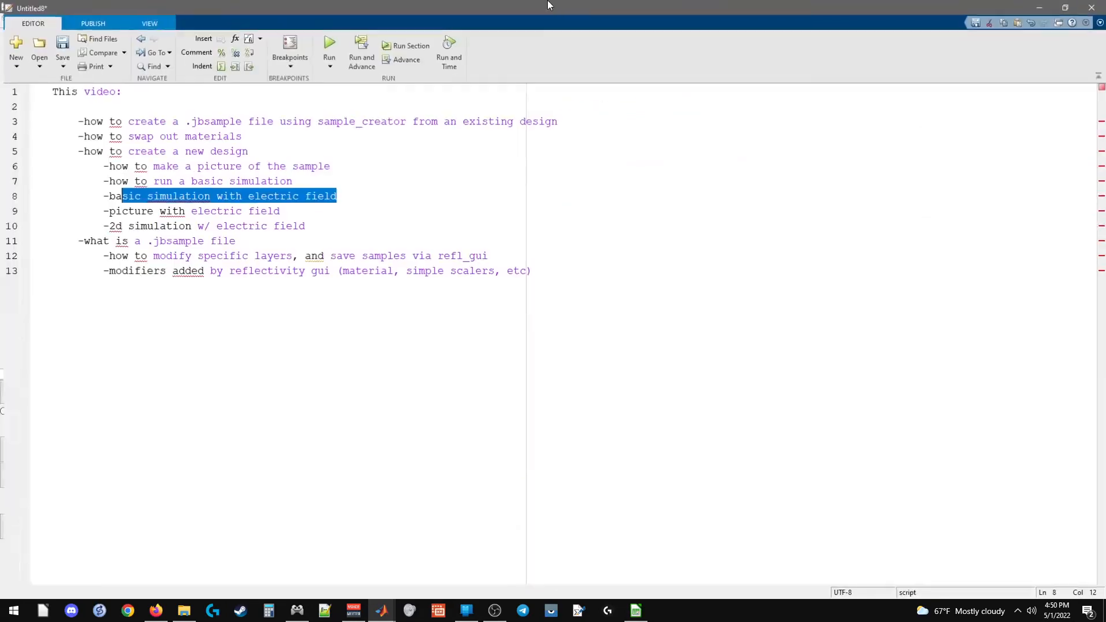
{"action": "mouse_move", "coordinate": [139, 258]}
{"action": "left_mouse_down"}
{"action": "mouse_move", "coordinate": [358, 242]}
{"action": "mouse_move", "coordinate": [497, 258]}
{"action": "mouse_move", "coordinate": [131, 258]}
{"action": "left_mouse_up"}
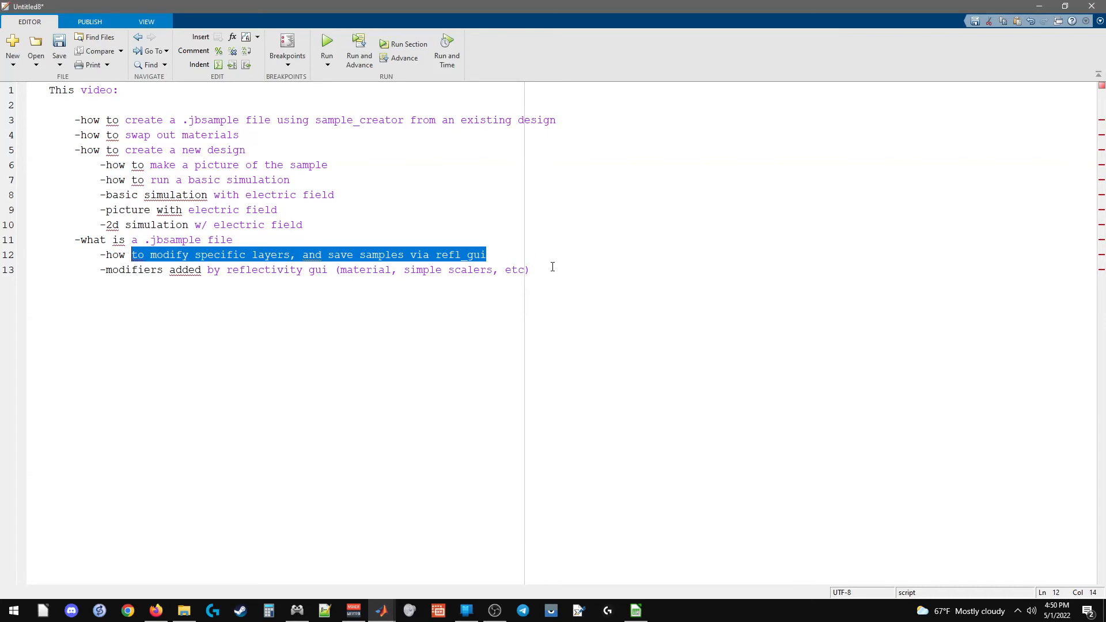
{"action": "left_click_drag", "start_coordinate": [552, 266], "coordinate": [108, 288]}
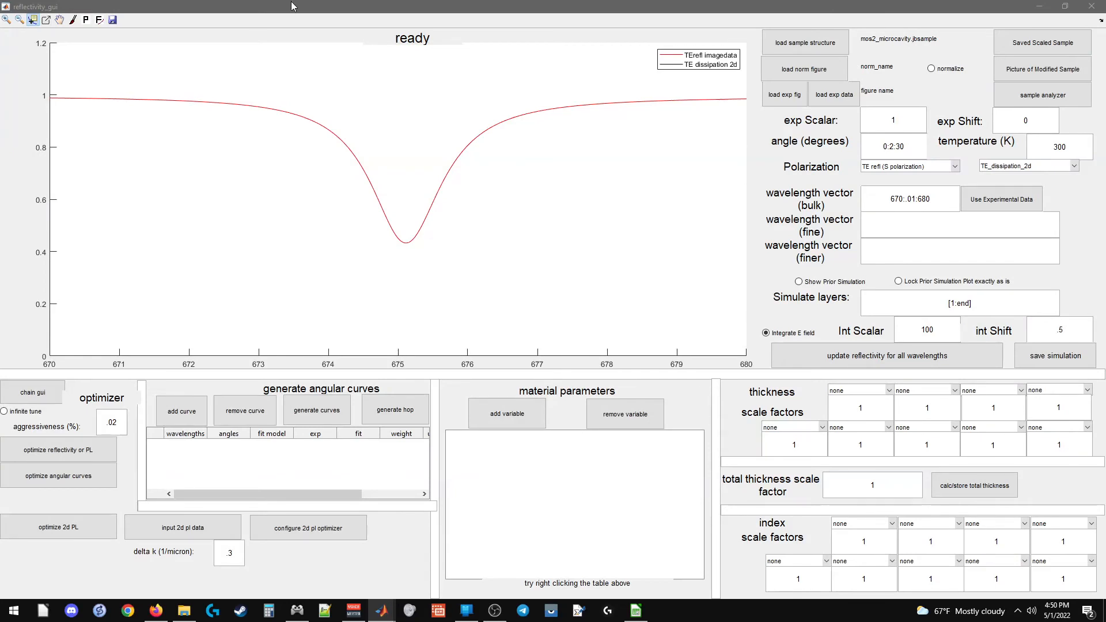
- Turn off Integrate E field, set the angle to 0 degrees and update the reflectivity for all wavelengths
{"action": "left_click", "coordinate": [787, 334]}
{"action": "double_click", "coordinate": [920, 146]}
{"action": "type", "text": "0"}
{"action": "left_click", "coordinate": [880, 354]}
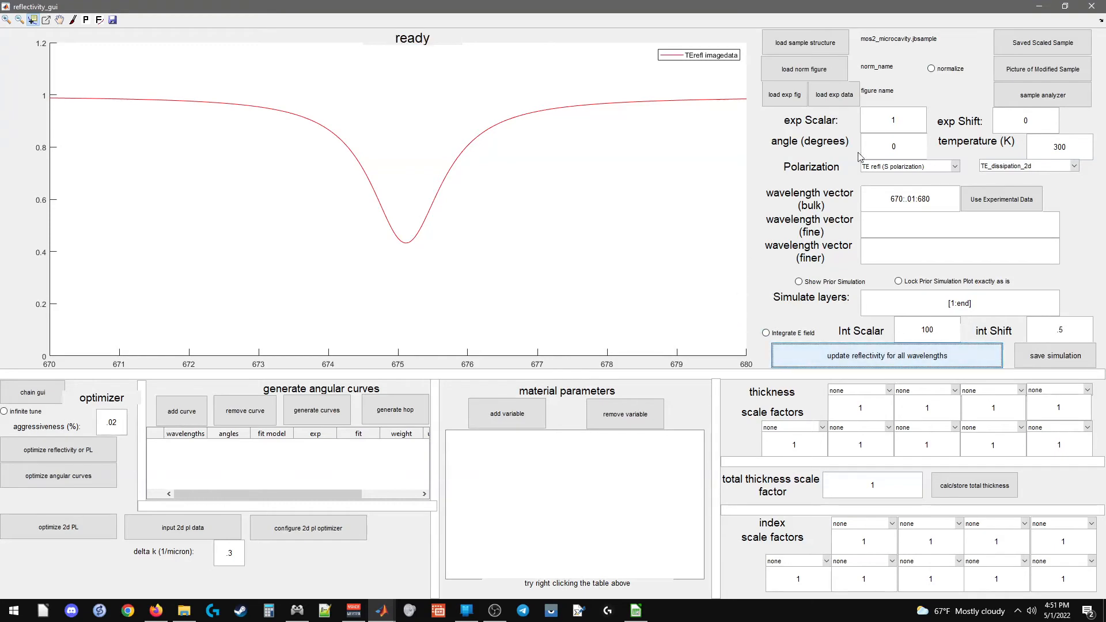
- Open the picture of the modified sample and arrange reflectivity_gui and E_field_gui side by side
{"action": "left_click_drag", "start_coordinate": [734, 3], "coordinate": [1, 182]}
{"action": "left_click", "coordinate": [584, 61]}
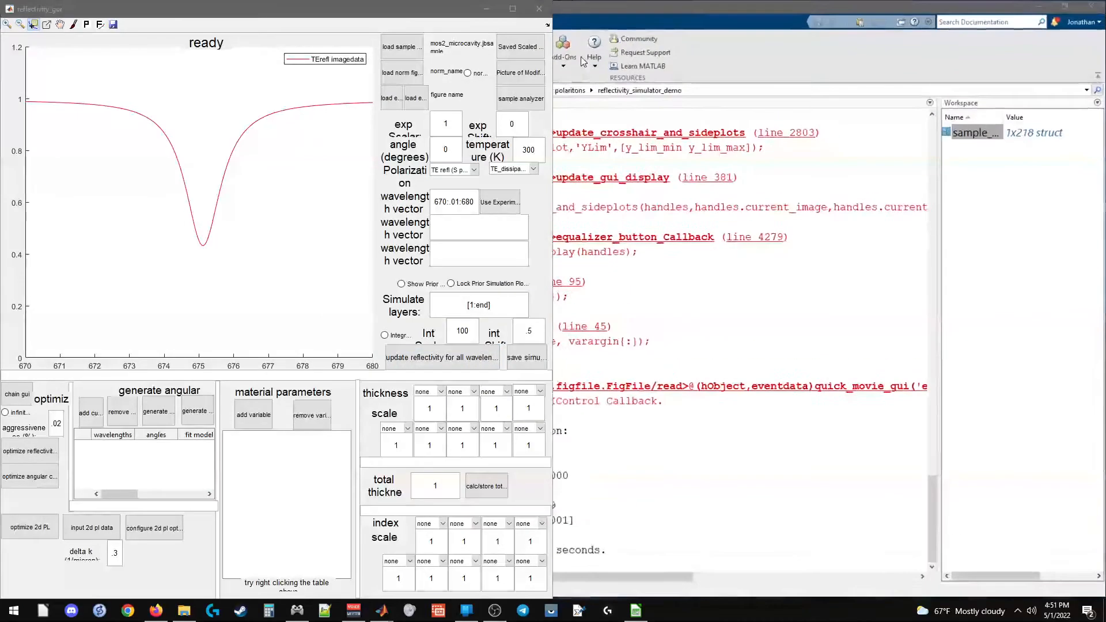
{"action": "left_click", "coordinate": [519, 73]}
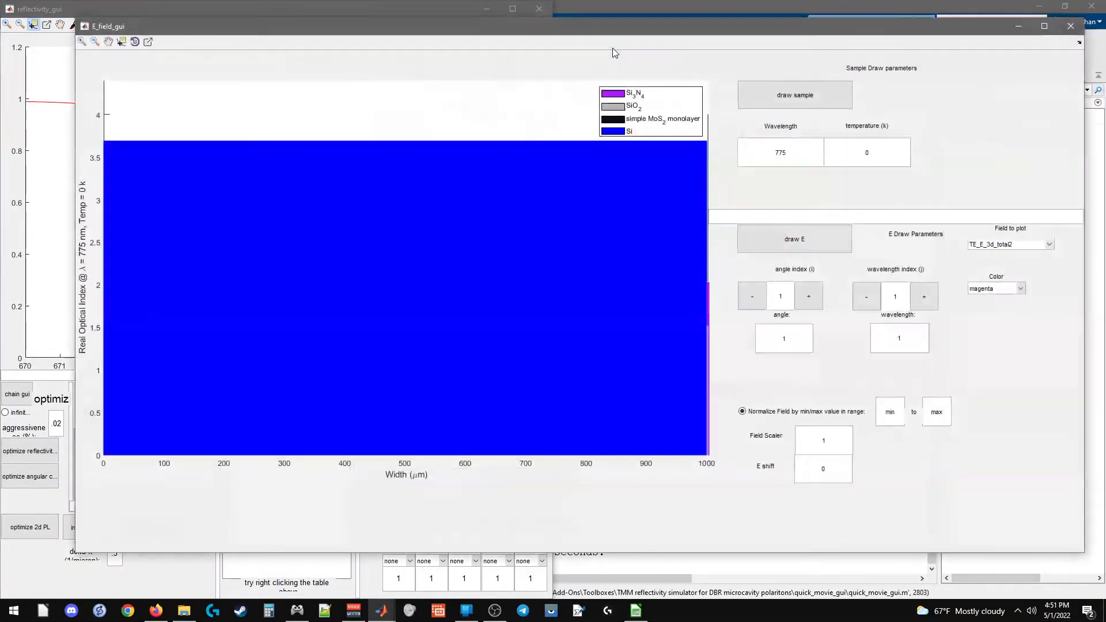
{"action": "left_click_drag", "start_coordinate": [571, 25], "coordinate": [1105, 111]}
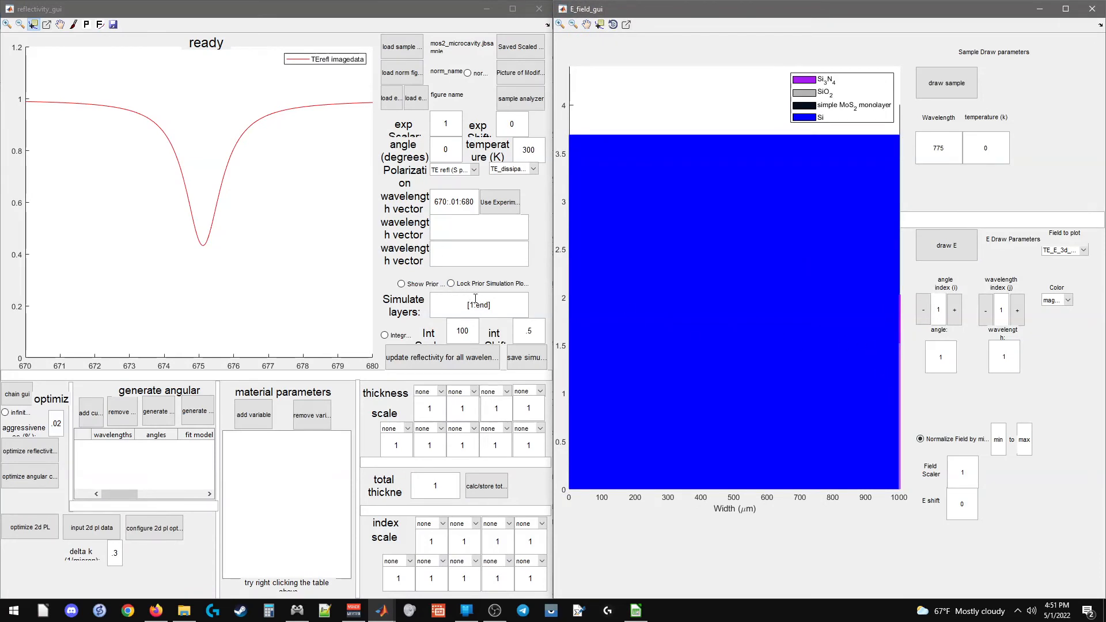
- Set the simulated layers to [1:end-1] to leave out the silicon substrate and redraw the modified sample's picture
{"action": "left_click", "coordinate": [477, 304]}
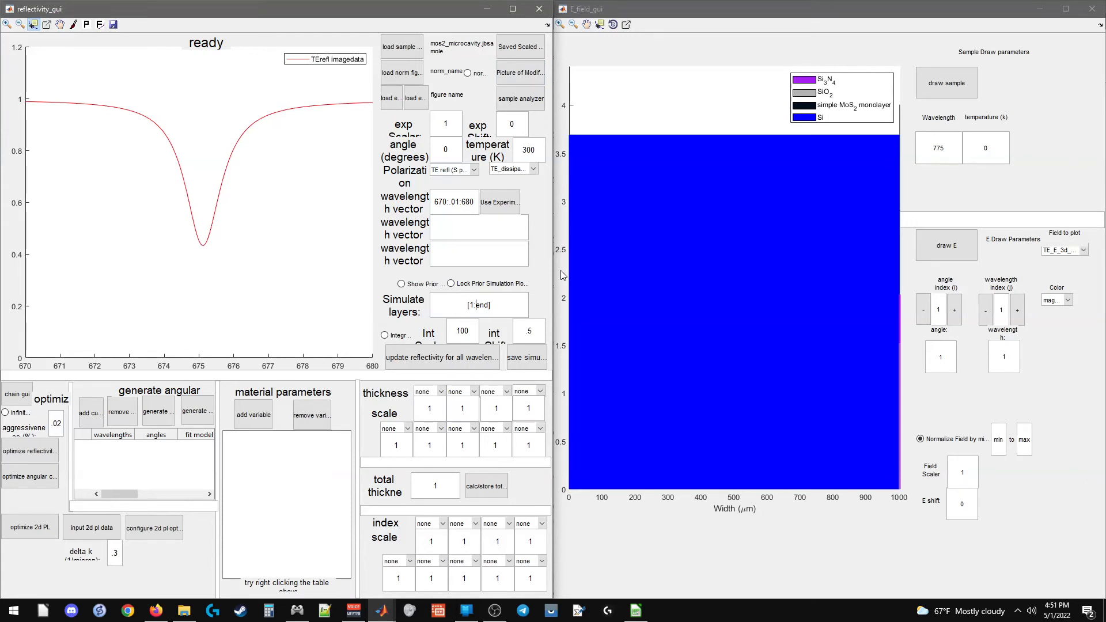
{"action": "key", "text": "Right"}
{"action": "key", "text": "Right"}
{"action": "type", "text": "-1"}
{"action": "left_click", "coordinate": [522, 71]}
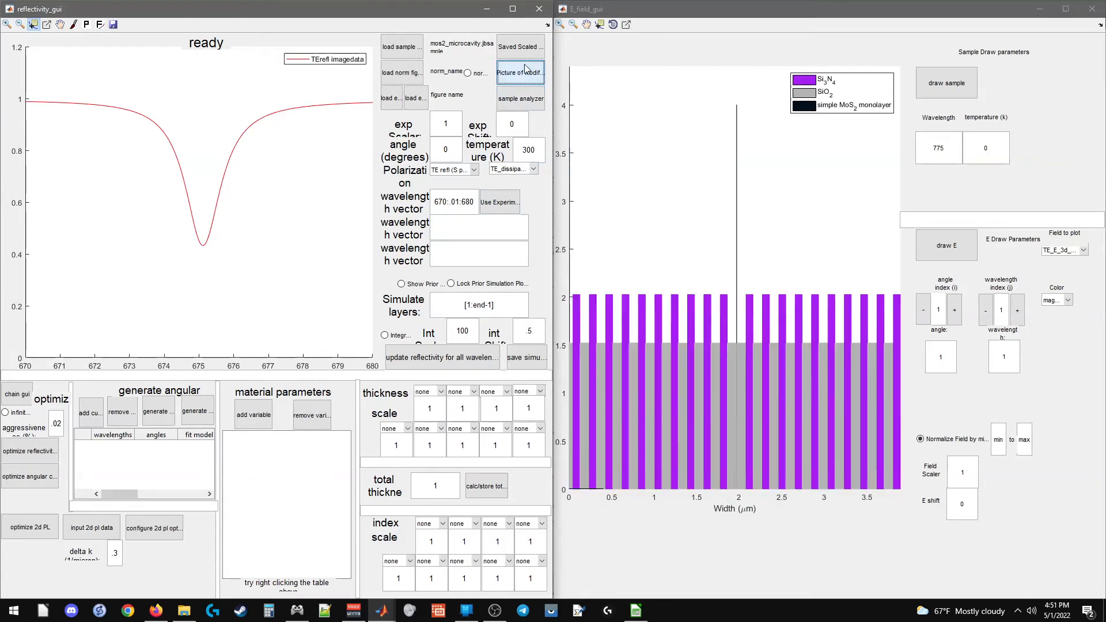
- Try the simulated layer ranges [1:end-10] and [1:end-20], redrawing the modified sample's picture for each
{"action": "left_click", "coordinate": [494, 306]}
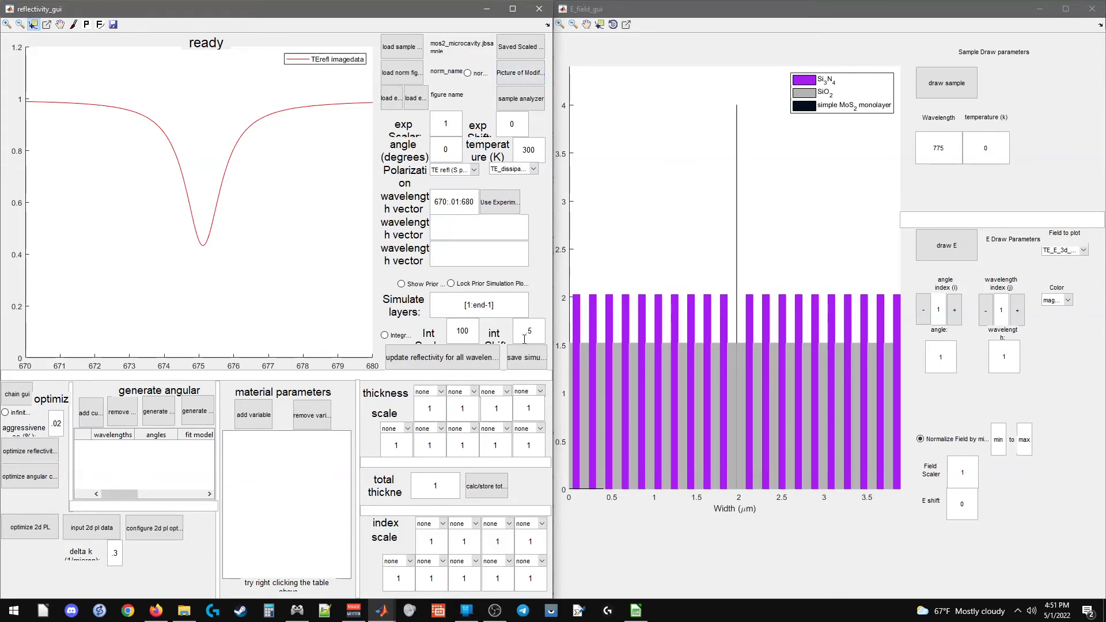
{"action": "type", "text": "0"}
{"action": "left_click", "coordinate": [518, 68]}
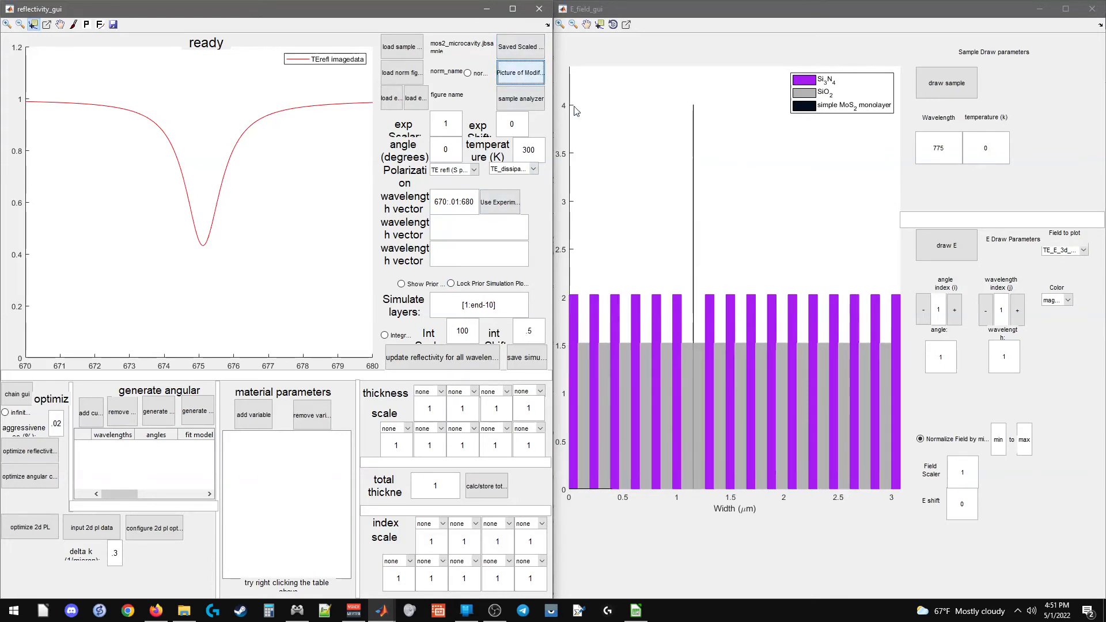
{"action": "key", "text": "BackSpace"}
{"action": "key", "text": "BackSpace"}
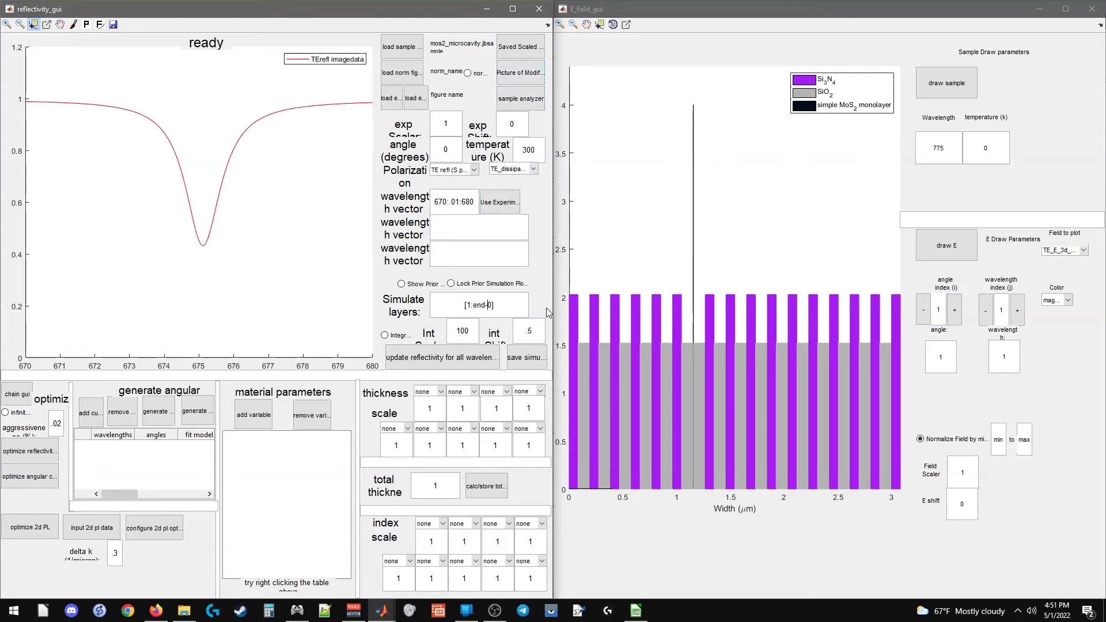
{"action": "type", "text": "20"}
{"action": "left_click", "coordinate": [517, 74]}
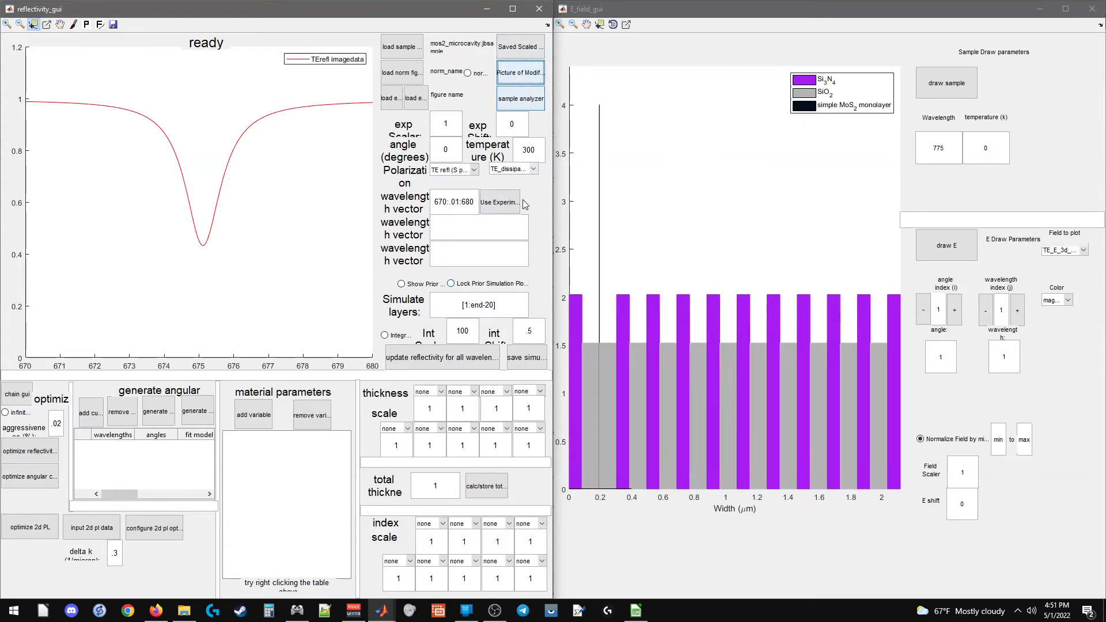
- Set the simulated layers to [1:end-22] and redraw the modified sample's picture
{"action": "left_click", "coordinate": [492, 301]}
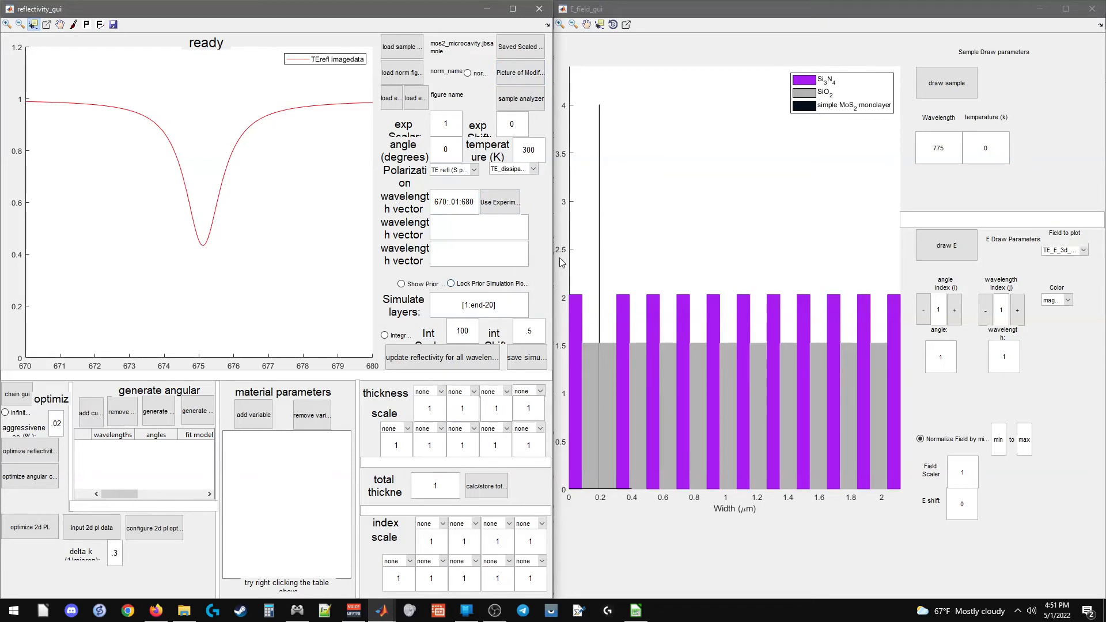
{"action": "key", "text": "Delete"}
{"action": "type", "text": "2"}
{"action": "left_click", "coordinate": [519, 73]}
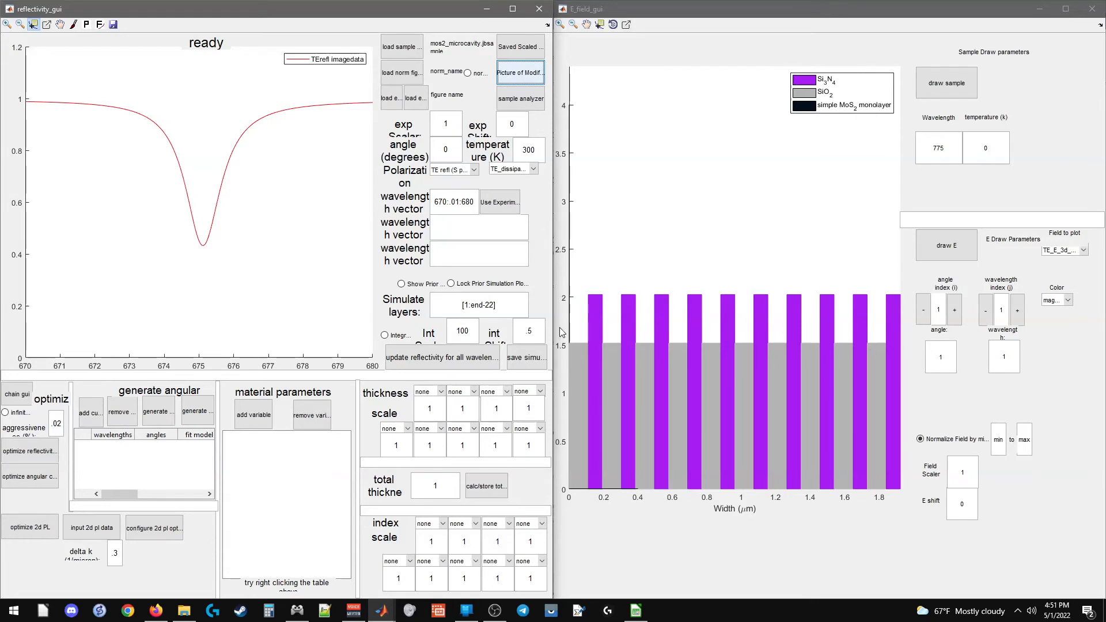
- Change the simulated layer range to [22:end] and redraw the modified sample's picture
{"action": "left_click", "coordinate": [468, 306]}
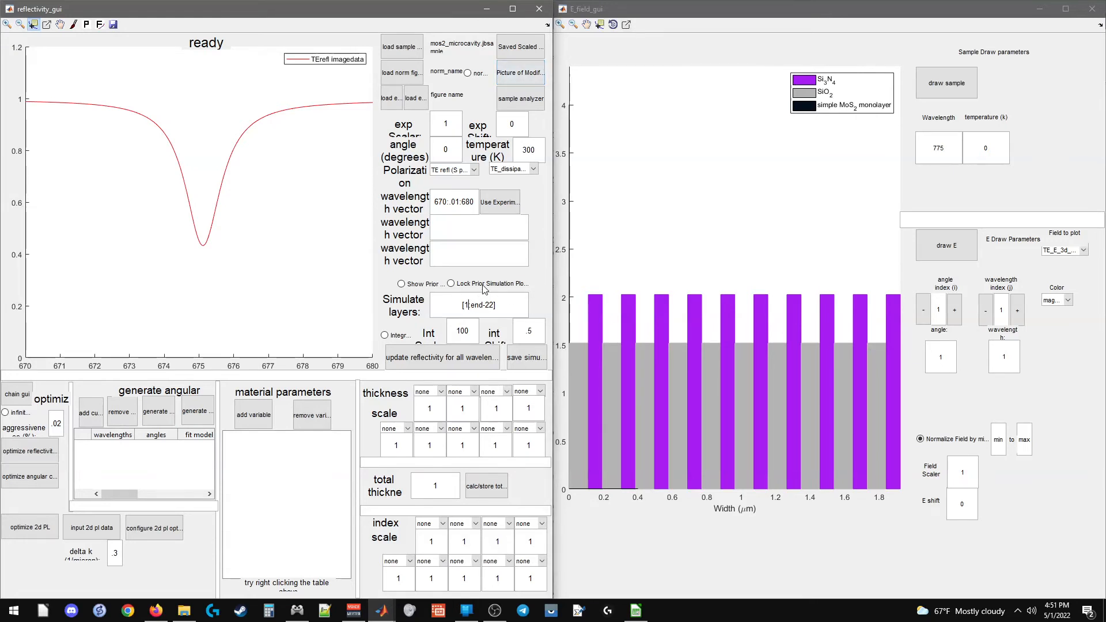
{"action": "key", "text": "BackSpace"}
{"action": "type", "text": "22"}
{"action": "key", "text": "Right"}
{"action": "key", "text": "Right"}
{"action": "key", "text": "Right"}
{"action": "key", "text": "Right"}
{"action": "key", "text": "Right"}
{"action": "key", "text": "Right"}
{"action": "key", "text": "Right"}
{"action": "key", "text": "BackSpace"}
{"action": "key", "text": "BackSpace"}
{"action": "key", "text": "BackSpace"}
{"action": "left_click", "coordinate": [520, 73]}
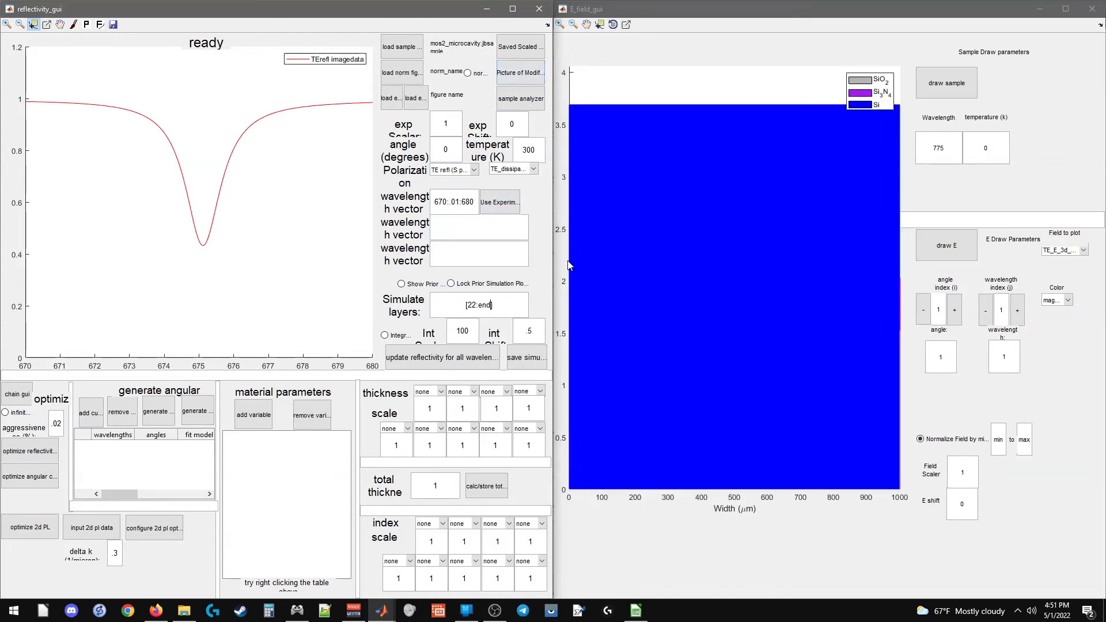
- Leave out the substrate by setting the simulated layers to [22:end-1] and redraw the sample picture
{"action": "left_click", "coordinate": [490, 305]}
{"action": "type", "text": "-1"}
{"action": "left_click", "coordinate": [521, 72]}
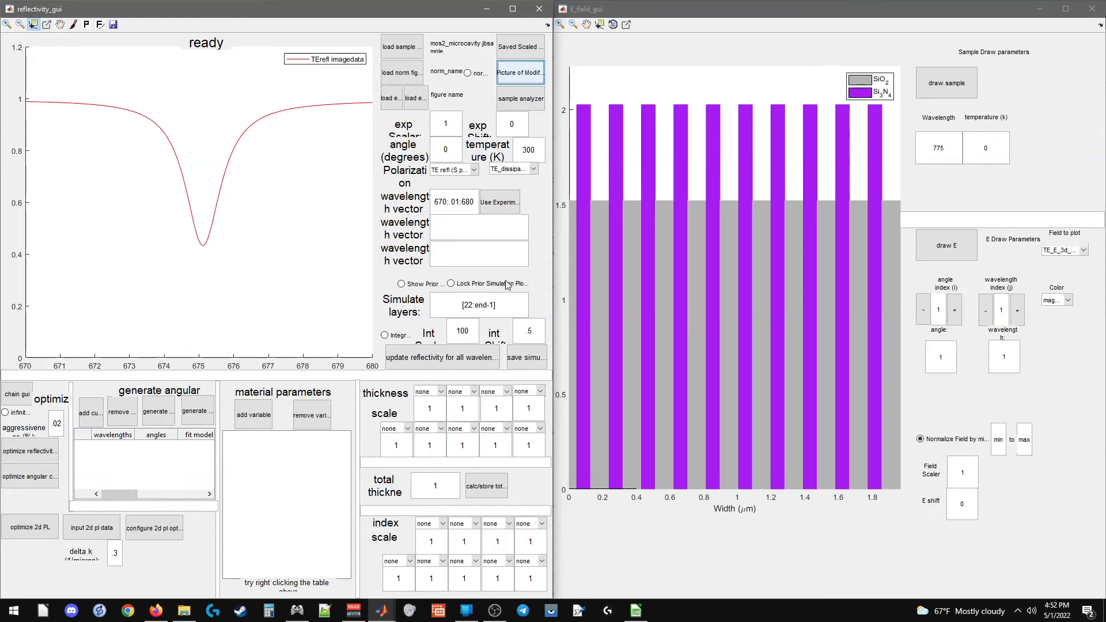
- Try starting the simulated layers at layer 20 with [20:end-1] and redraw the sample picture
{"action": "left_click", "coordinate": [468, 305]}
{"action": "key", "text": "Delete"}
{"action": "type", "text": "0"}
{"action": "left_click", "coordinate": [515, 74]}
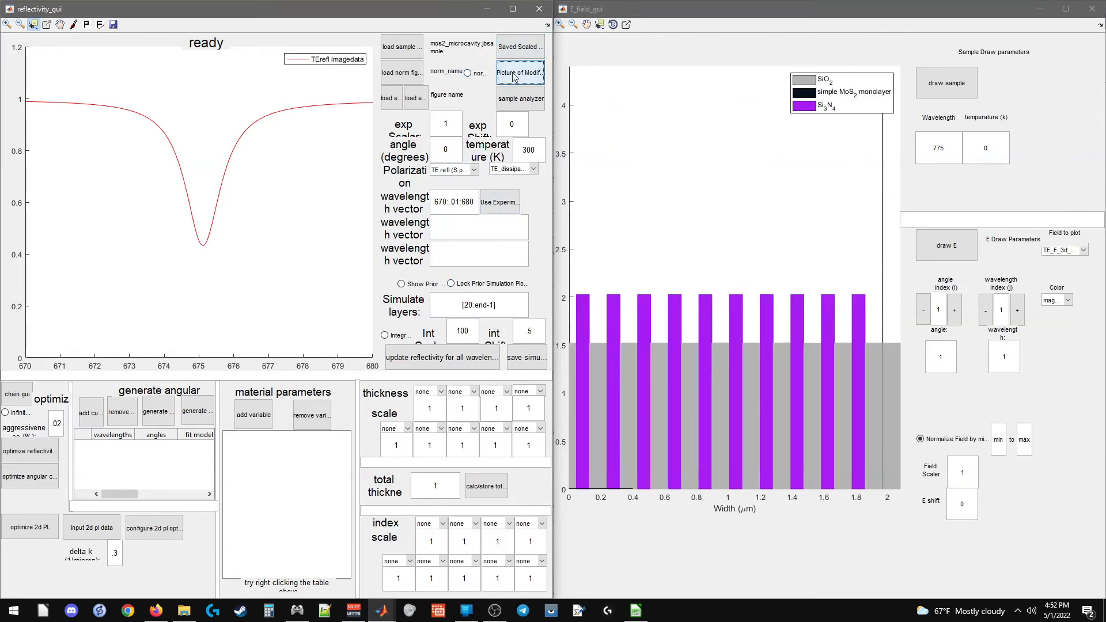
- Set the simulated layers to [21:end-1] so the range starts at the MoS2 monolayer, and redraw the sample picture
{"action": "left_click", "coordinate": [470, 307]}
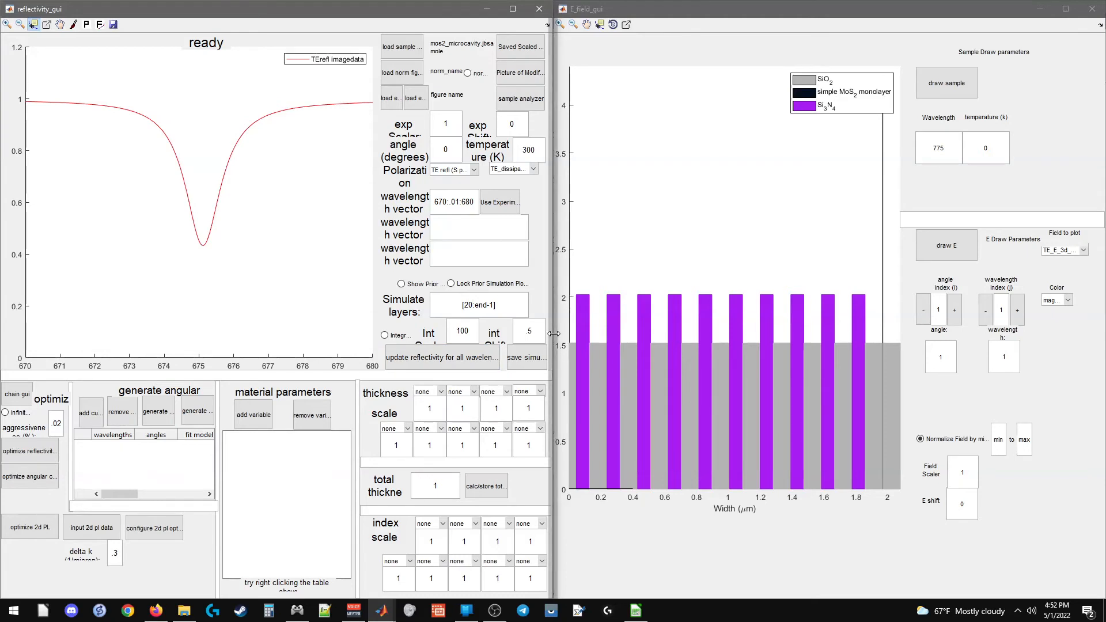
{"action": "key", "text": "BackSpace"}
{"action": "type", "text": "1"}
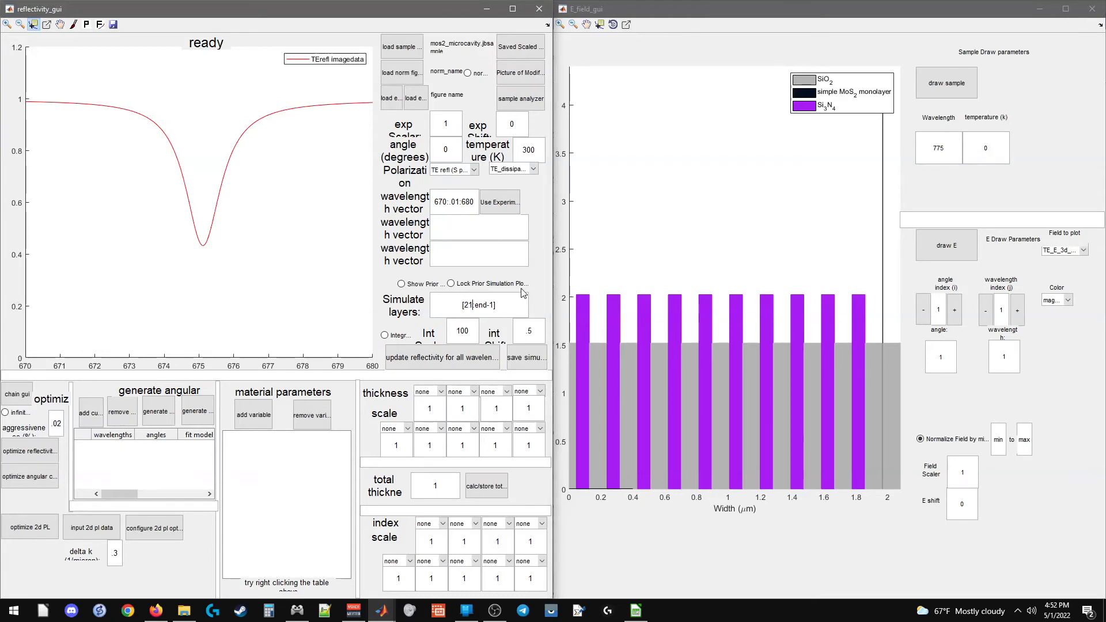
{"action": "left_click", "coordinate": [521, 74]}
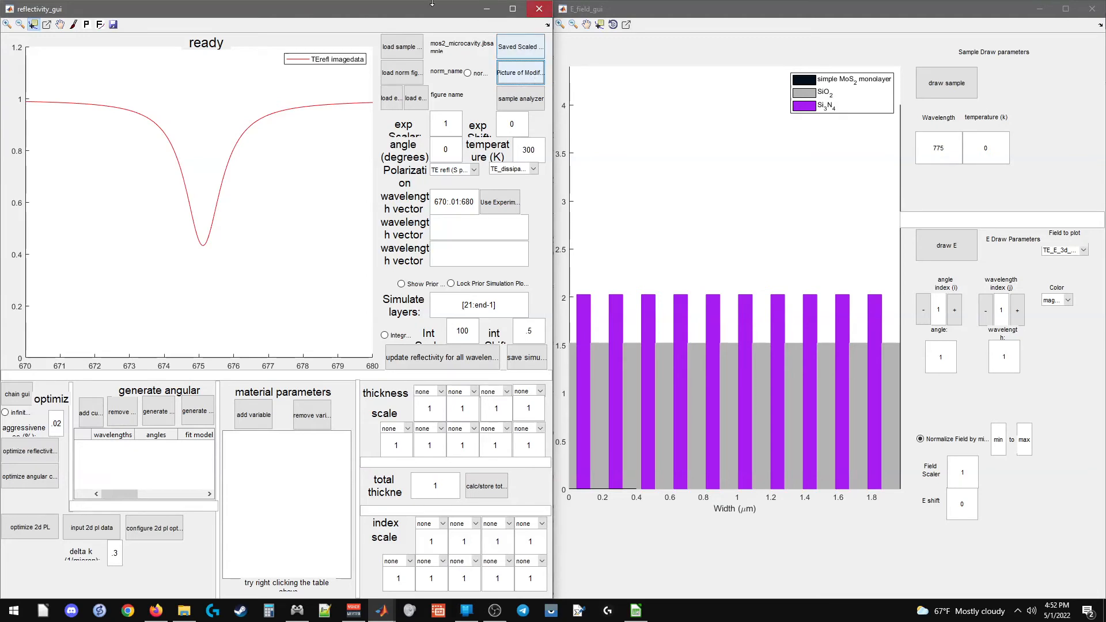
- Set the simulated layers to [1:end] to include the whole sample, and redraw the modified sample's picture
{"action": "left_click", "coordinate": [467, 305]}
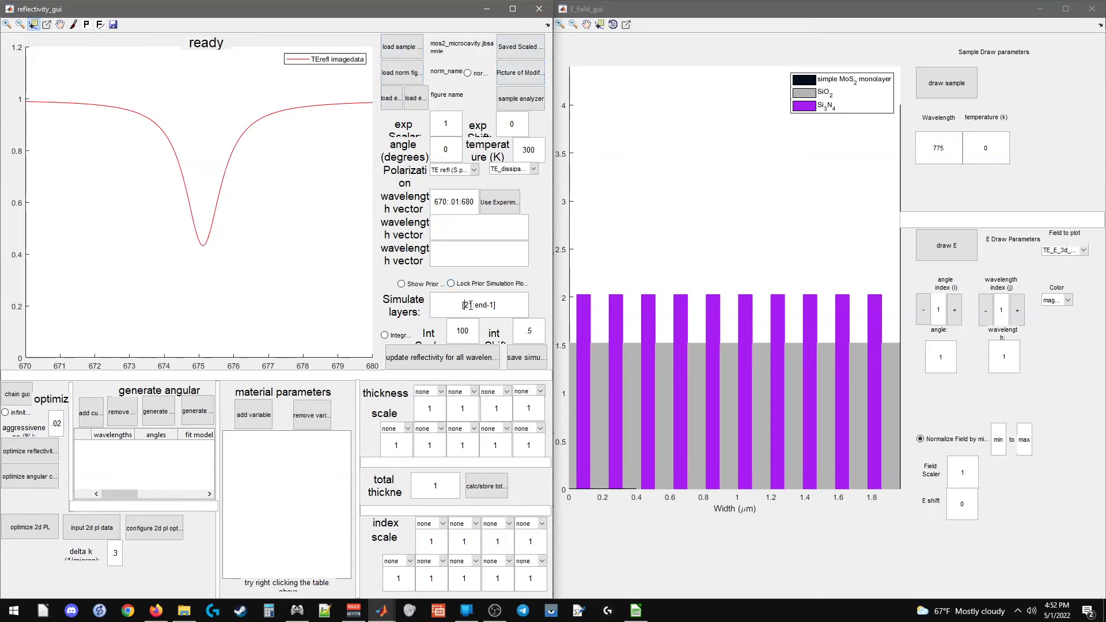
{"action": "key", "text": "BackSpace"}
{"action": "left_click", "coordinate": [521, 317]}
{"action": "key", "text": "BackSpace"}
{"action": "key", "text": "BackSpace"}
{"action": "left_click", "coordinate": [520, 73]}
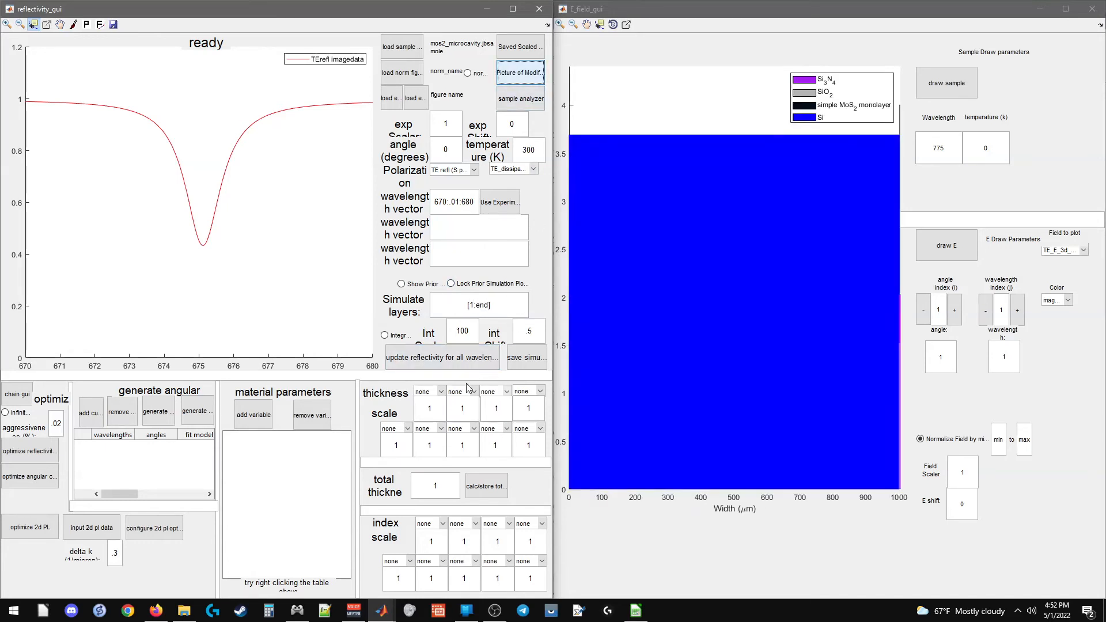
- Scale the thickness of index_Si by .001 and redraw the modified sample's picture
{"action": "left_click", "coordinate": [427, 393]}
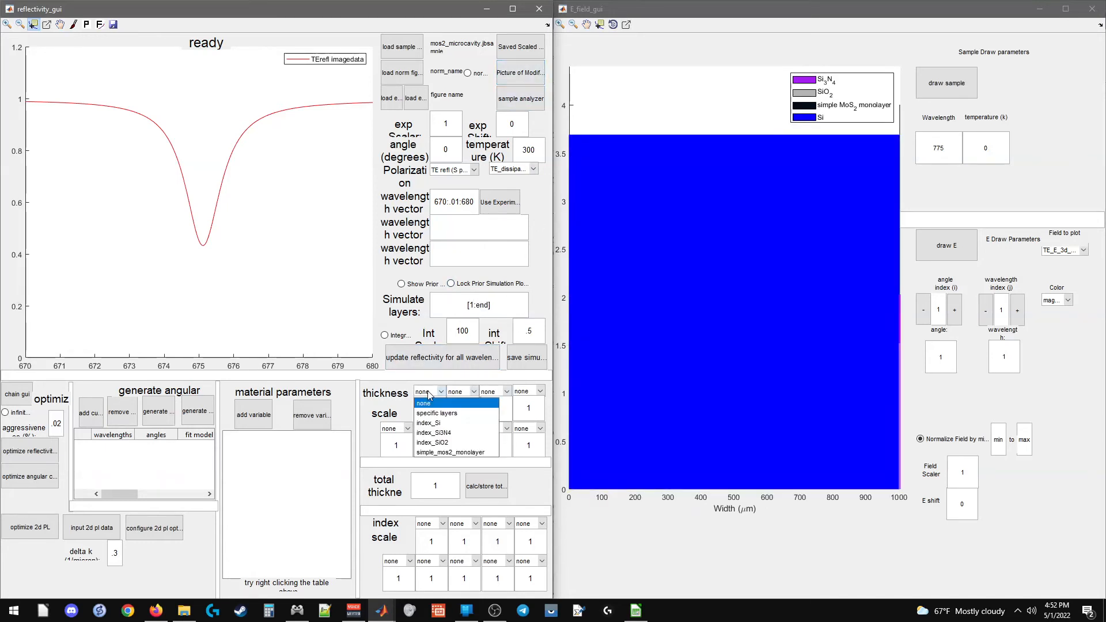
{"action": "left_click", "coordinate": [445, 424]}
{"action": "left_click", "coordinate": [431, 409]}
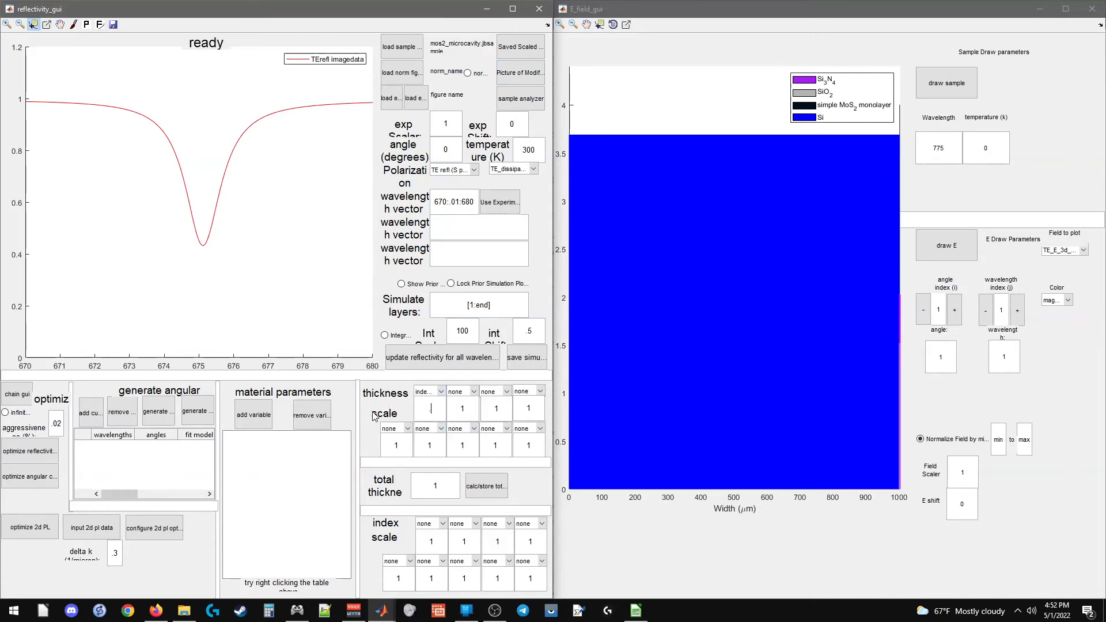
{"action": "type", "text": ".001"}
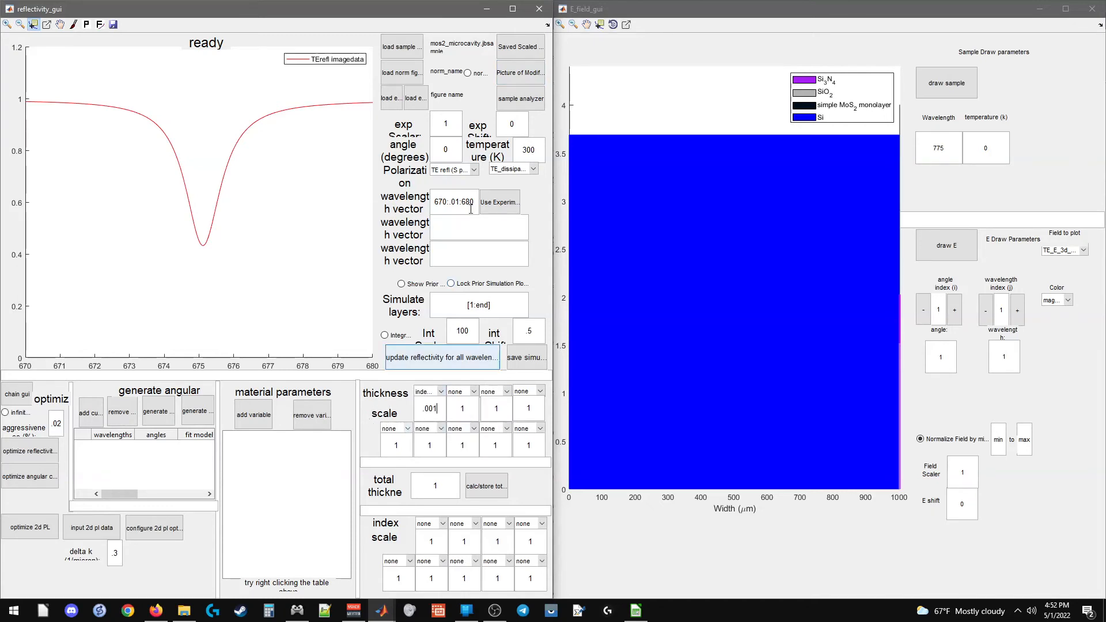
{"action": "left_click", "coordinate": [526, 73]}
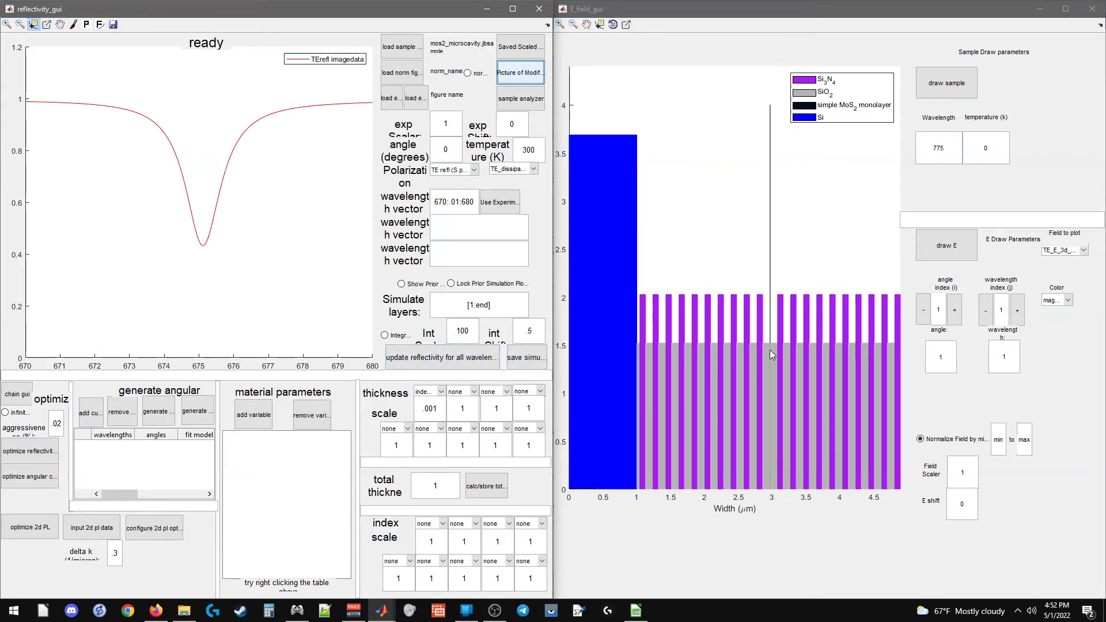
- Update the reflectivity for all wavelengths and check the dip's minimum with a data tip, removing the tip when done
{"action": "left_click", "coordinate": [425, 357]}
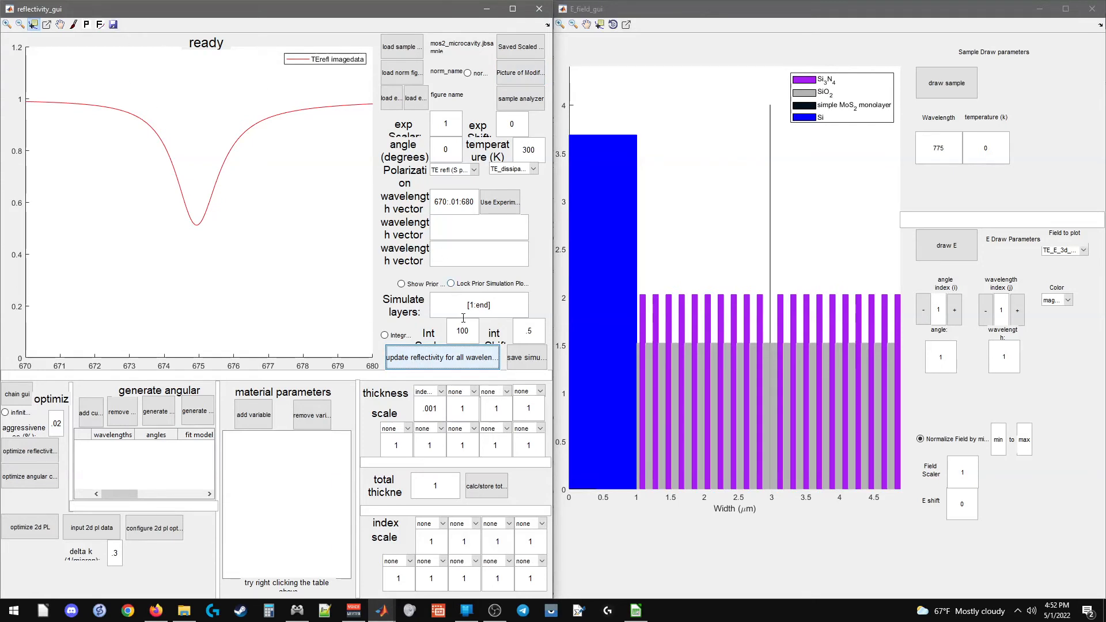
{"action": "left_click", "coordinate": [194, 226]}
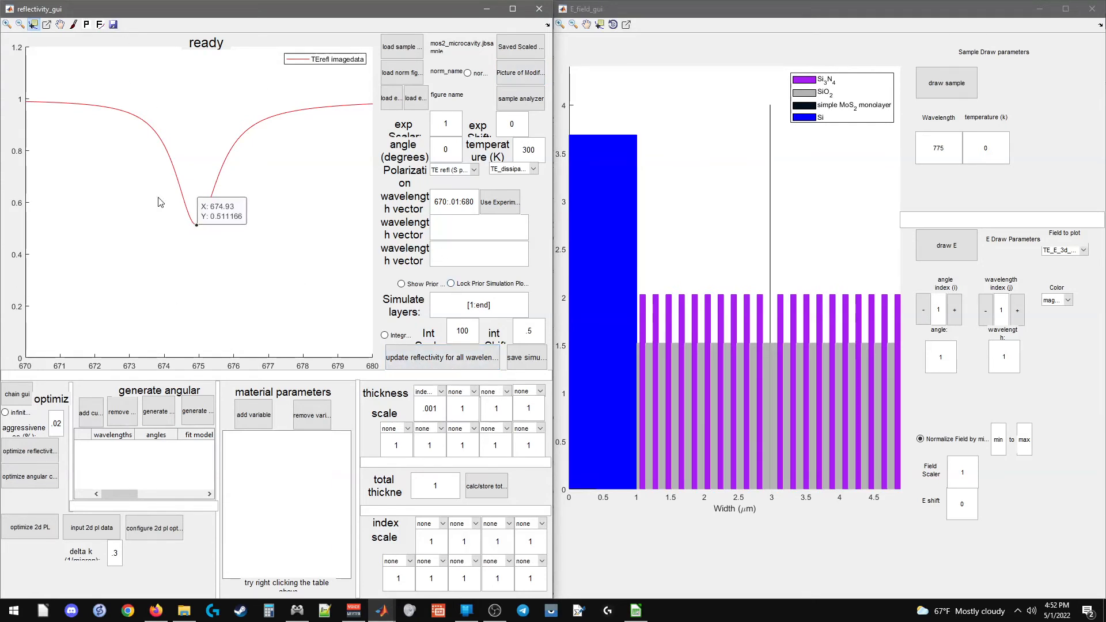
{"action": "left_click", "coordinate": [139, 119]}
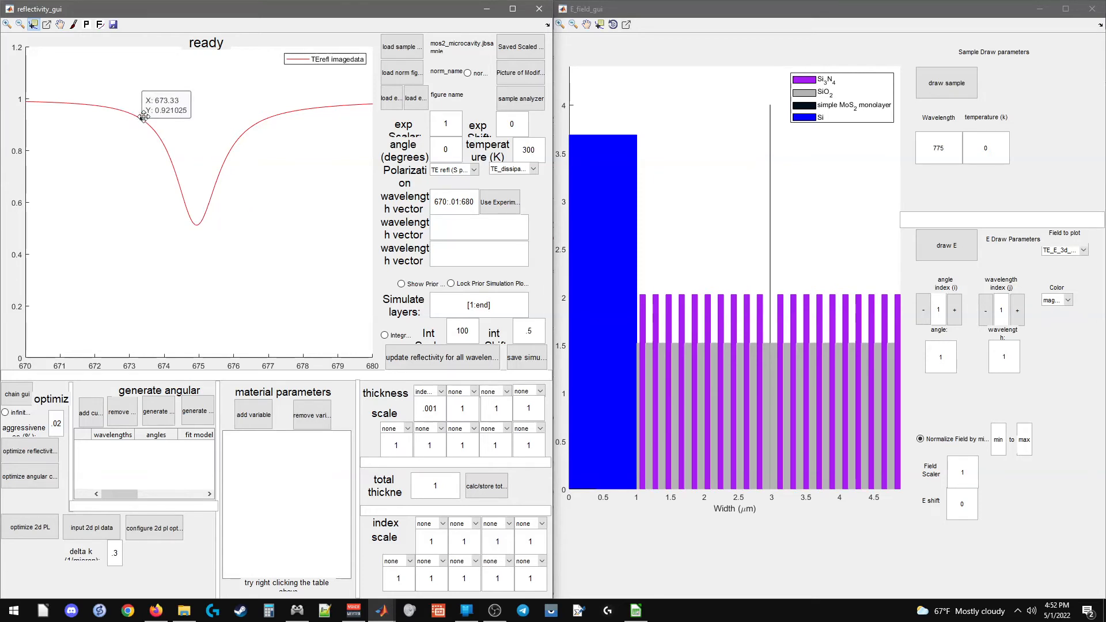
{"action": "key", "text": "Delete"}
- Add a specific-layers thickness variable named cavity covering layers 20 to 22, the MoS2 monolayer and its adjacent SiO2 layers
{"action": "left_click", "coordinate": [464, 393]}
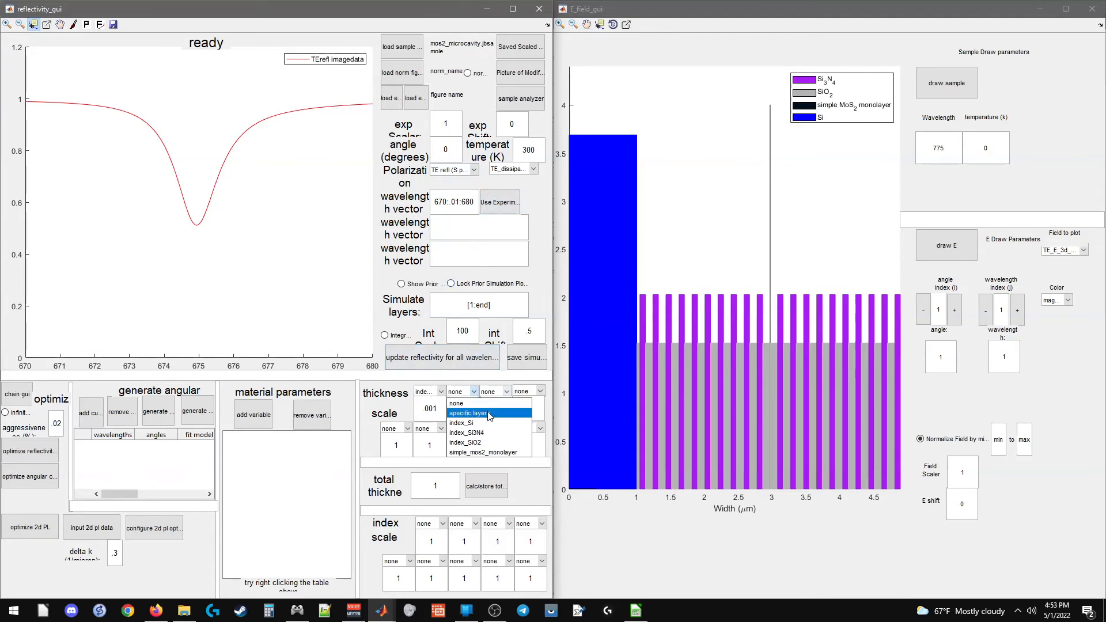
{"action": "left_click", "coordinate": [472, 413]}
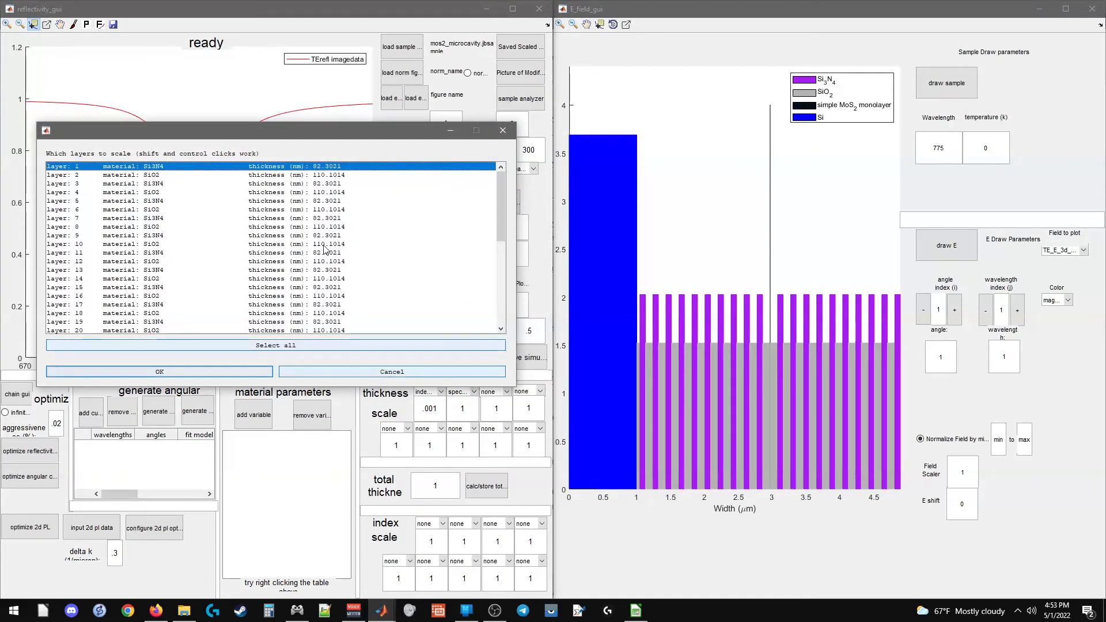
{"action": "scroll", "coordinate": [173, 214], "scroll_direction": "down", "scroll_amount": 5}
{"action": "left_click", "coordinate": [173, 201]}
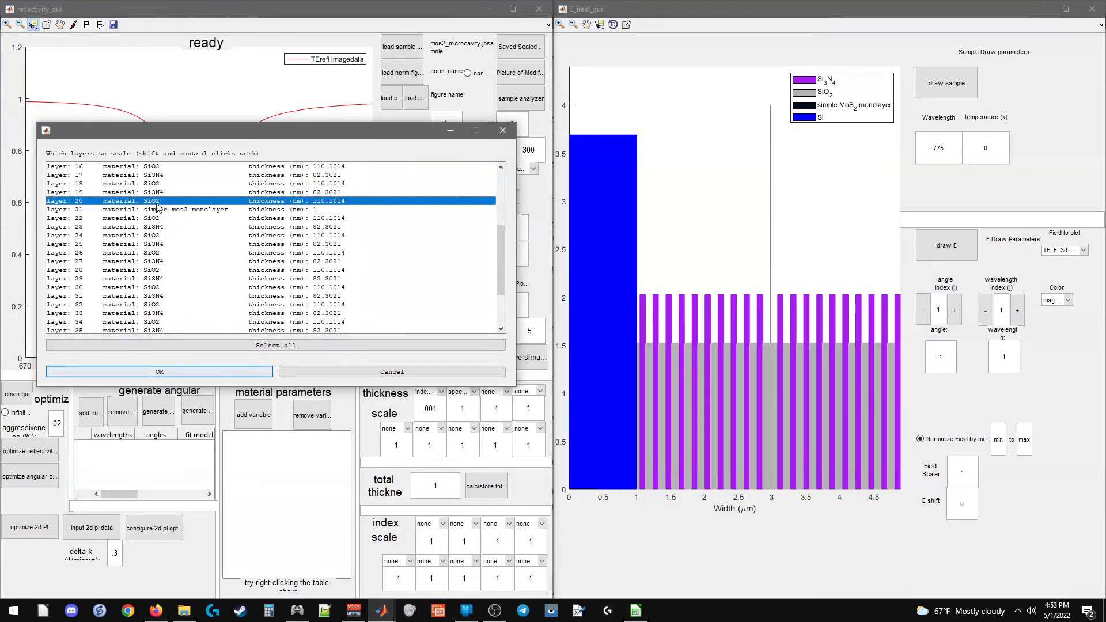
{"action": "left_click", "coordinate": [151, 210], "text": "shift"}
{"action": "left_click", "coordinate": [147, 218], "text": "shift"}
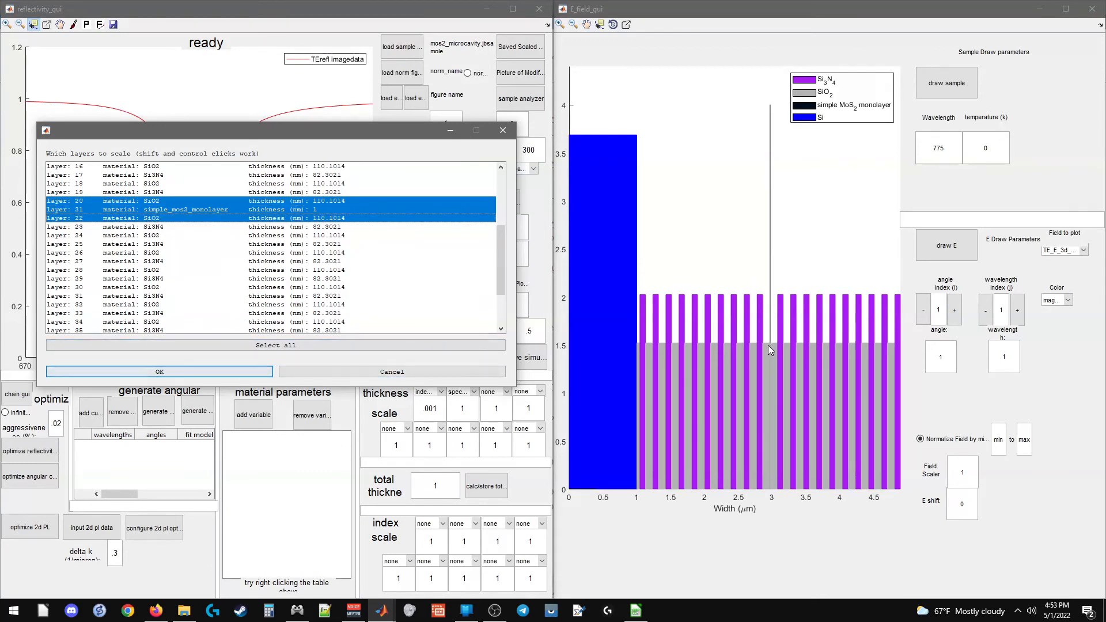
{"action": "left_click", "coordinate": [193, 371]}
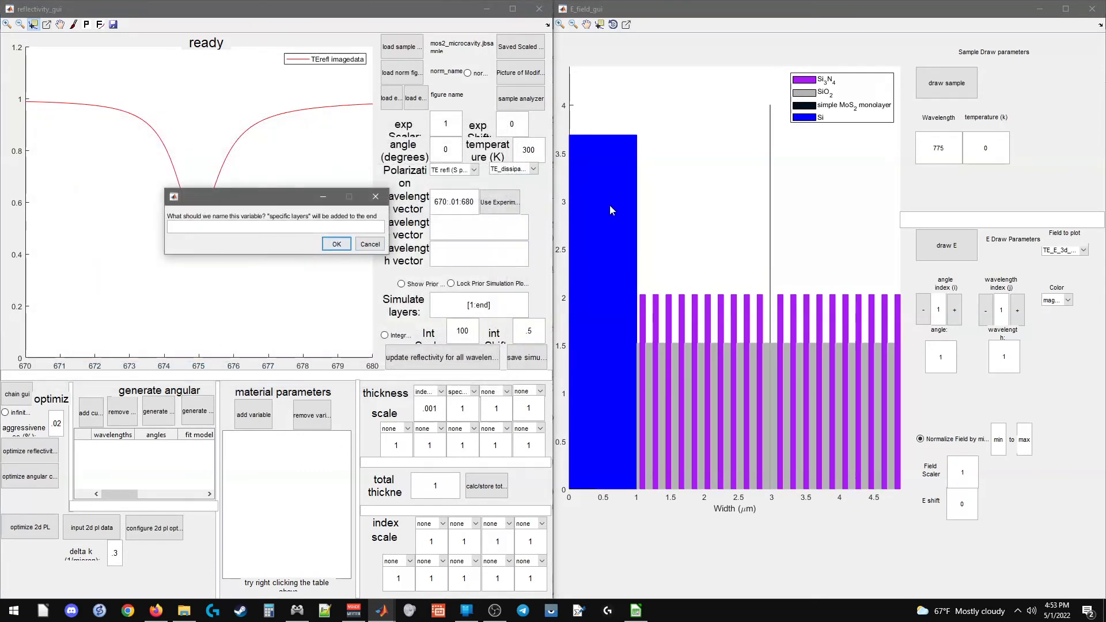
{"action": "type", "text": "cavit"}
{"action": "key", "text": "Return"}
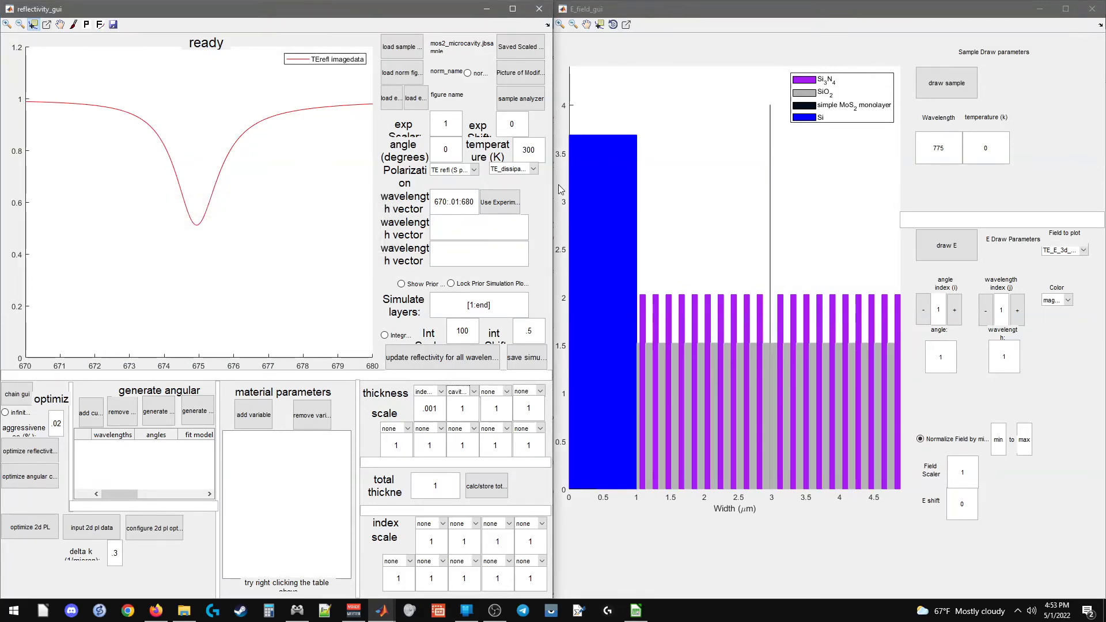
- Set the cavity layers' thickness scale factor to .95 and update the reflectivity for all wavelengths
{"action": "left_click", "coordinate": [465, 403]}
{"action": "key", "text": "BackSpace"}
{"action": "type", "text": ".95"}
{"action": "left_click", "coordinate": [443, 367]}
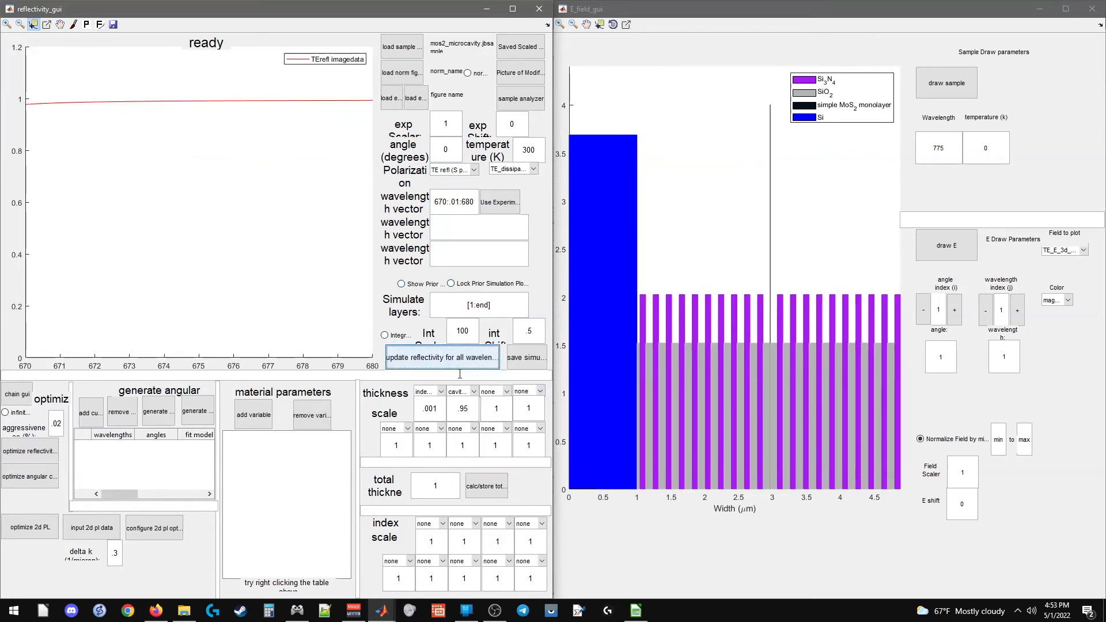
- Show and lock the prior simulation curve, and recompute the reflectivity with the cavity thickness scale factor at .98
{"action": "left_click", "coordinate": [402, 284]}
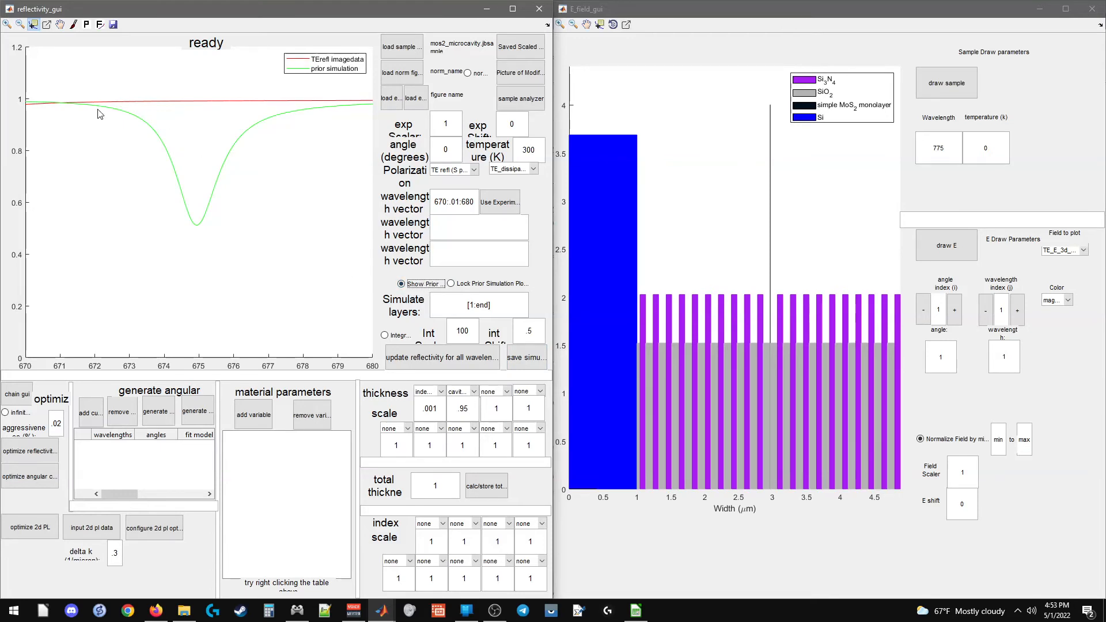
{"action": "left_click", "coordinate": [474, 284]}
{"action": "left_click", "coordinate": [468, 408]}
{"action": "key", "text": "BackSpace"}
{"action": "type", "text": "8"}
{"action": "left_click", "coordinate": [446, 356]}
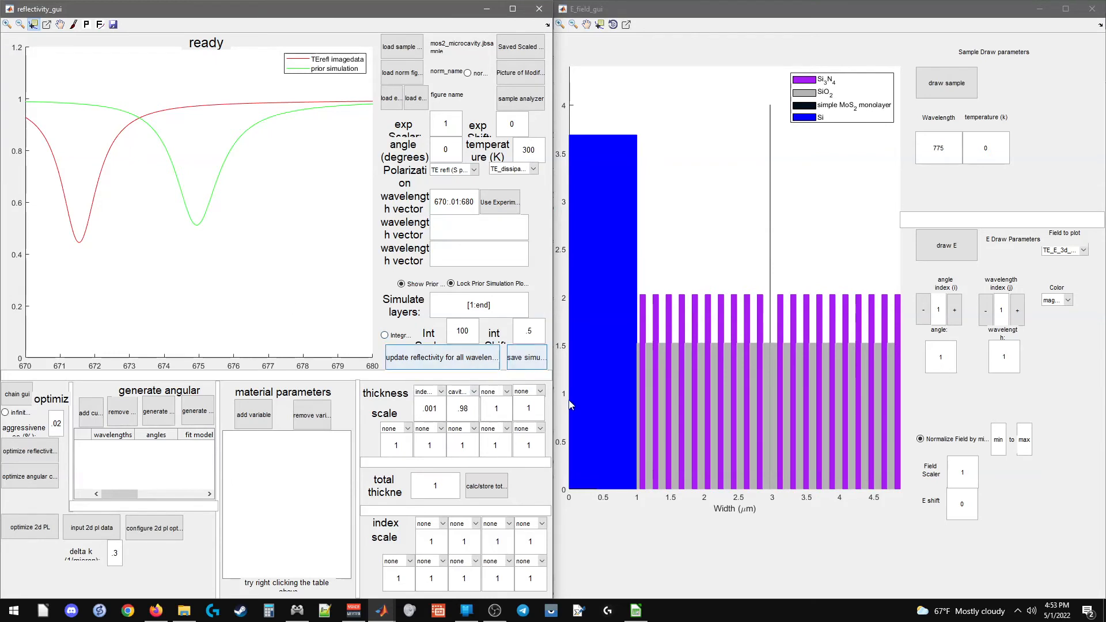
- Fine-tune the cavity thickness scale factor to .985 and then to .987, updating the reflectivity for each value
{"action": "type", "text": "5"}
{"action": "left_click", "coordinate": [465, 364]}
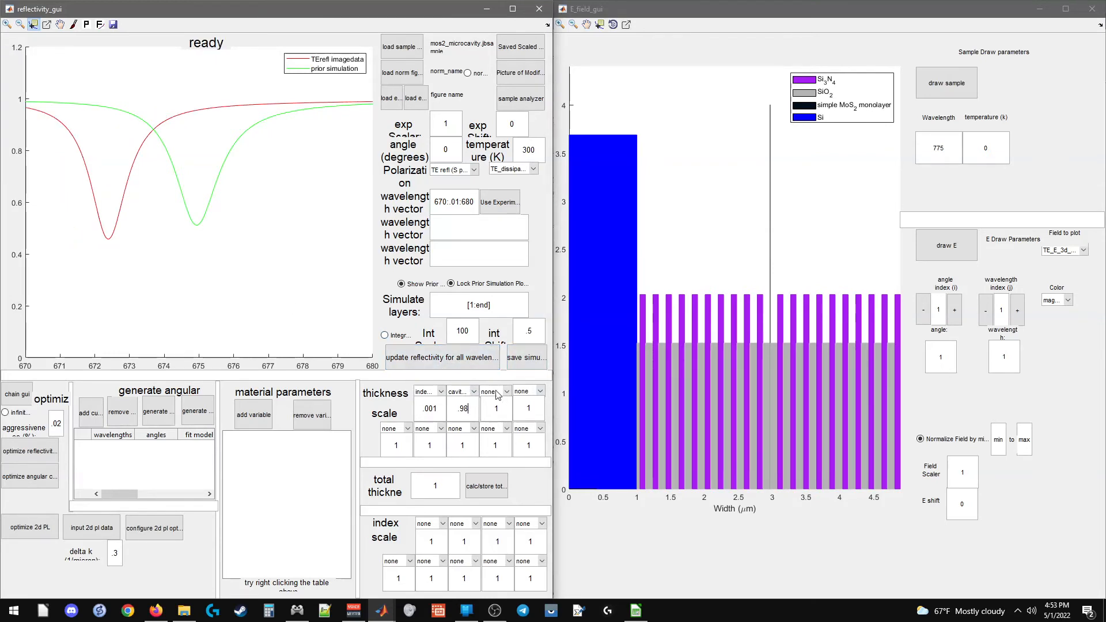
{"action": "key", "text": "BackSpace"}
{"action": "type", "text": "7"}
{"action": "left_click", "coordinate": [446, 357]}
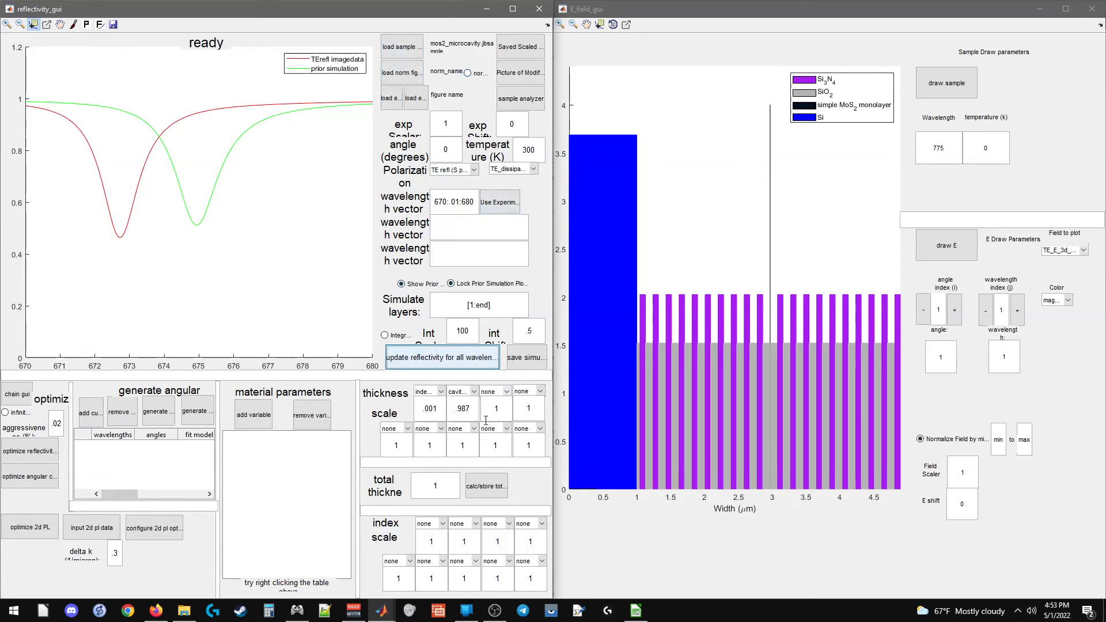
- Add index_SiO2 as the third thickness variable with a scale factor of 10, and redraw the modified sample's picture
{"action": "left_click", "coordinate": [492, 395]}
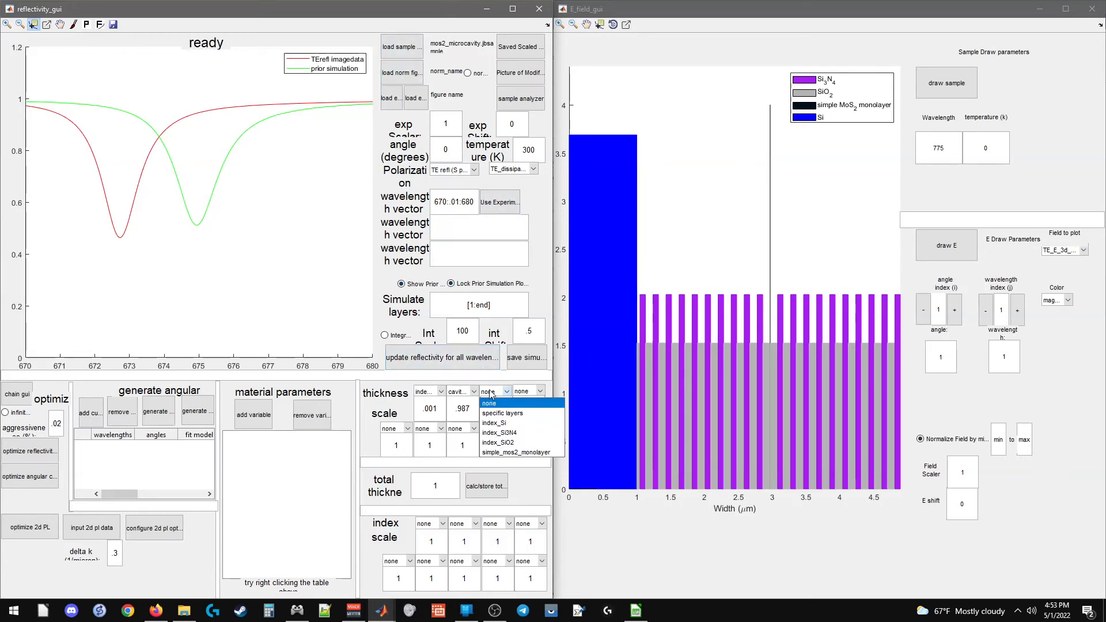
{"action": "left_click", "coordinate": [493, 401]}
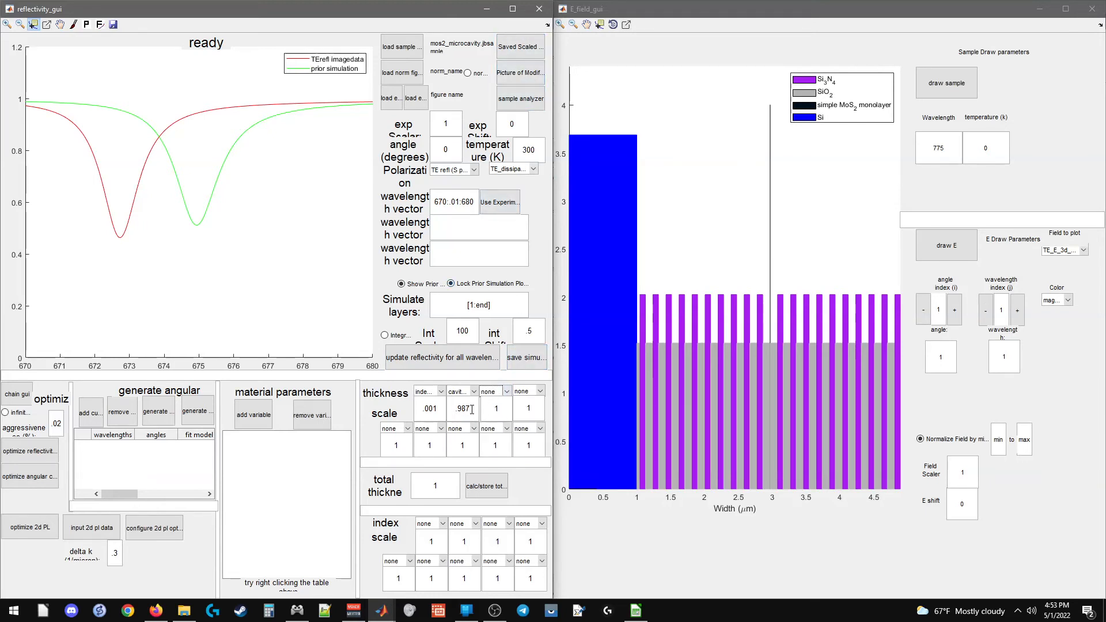
{"action": "left_click", "coordinate": [495, 393]}
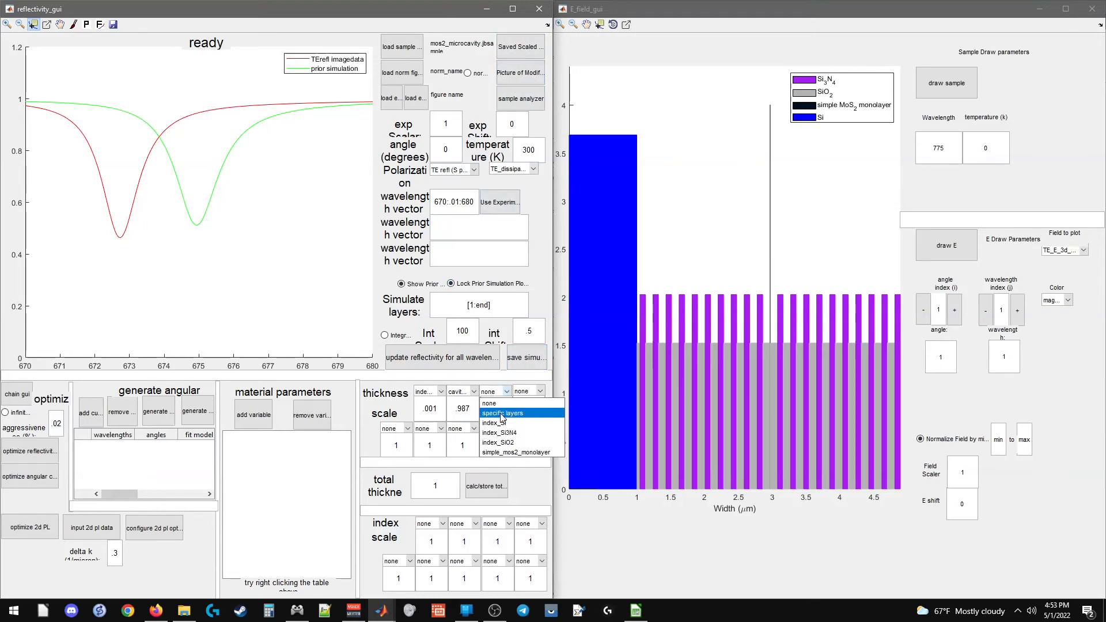
{"action": "left_click", "coordinate": [507, 441]}
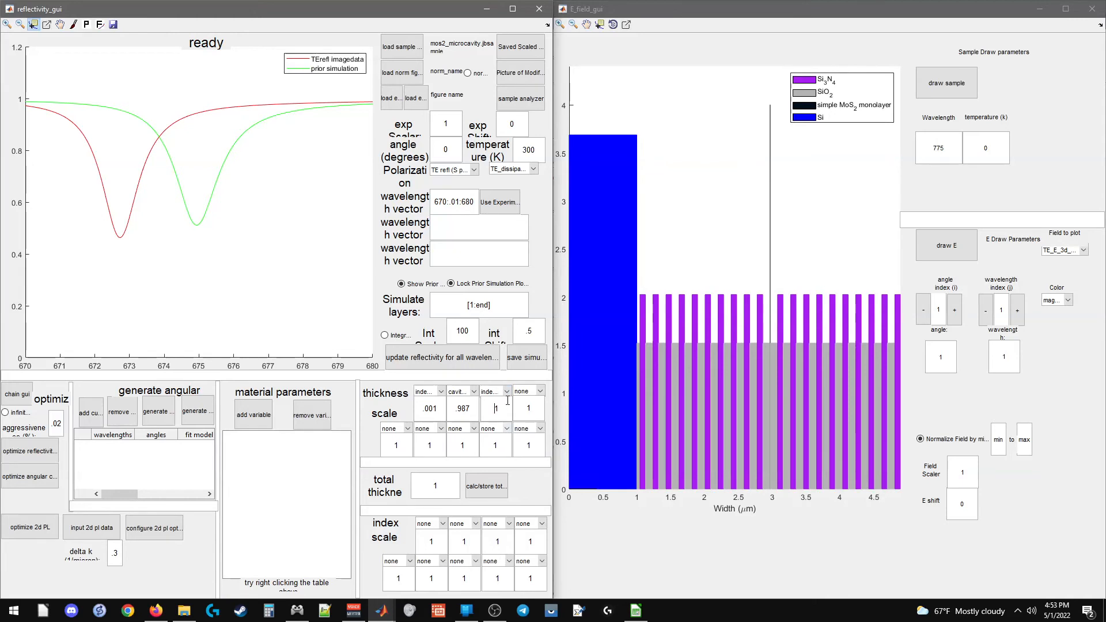
{"action": "type", "text": "0"}
{"action": "left_click", "coordinate": [520, 73]}
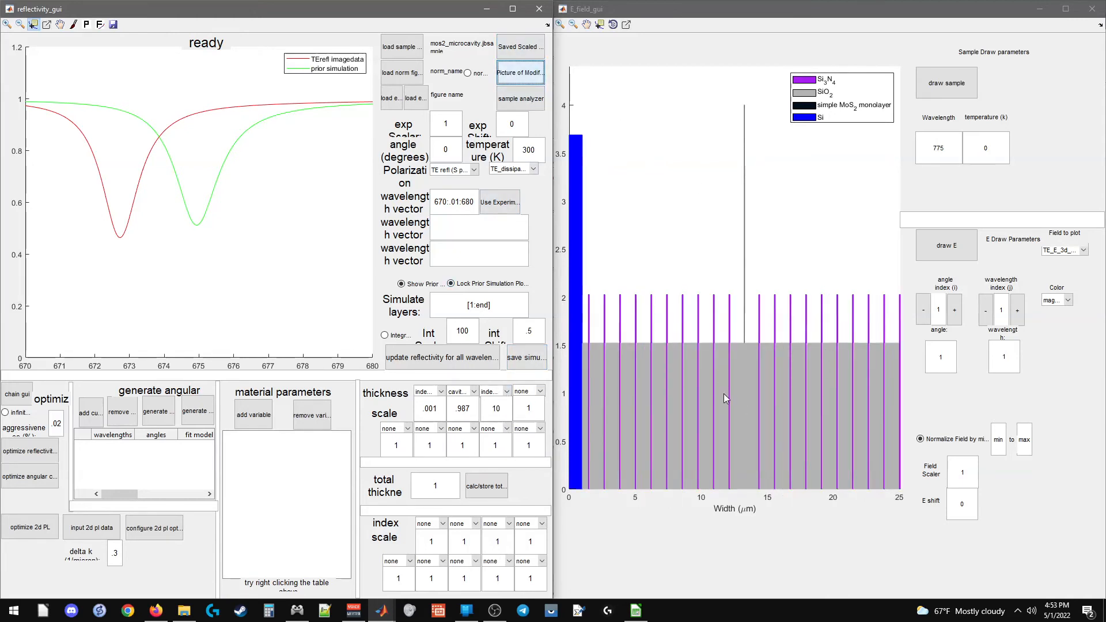
- Reset the index_SiO2 thickness scale factor to 1 and redraw the modified sample's picture
{"action": "left_click", "coordinate": [504, 409]}
{"action": "key", "text": "BackSpace"}
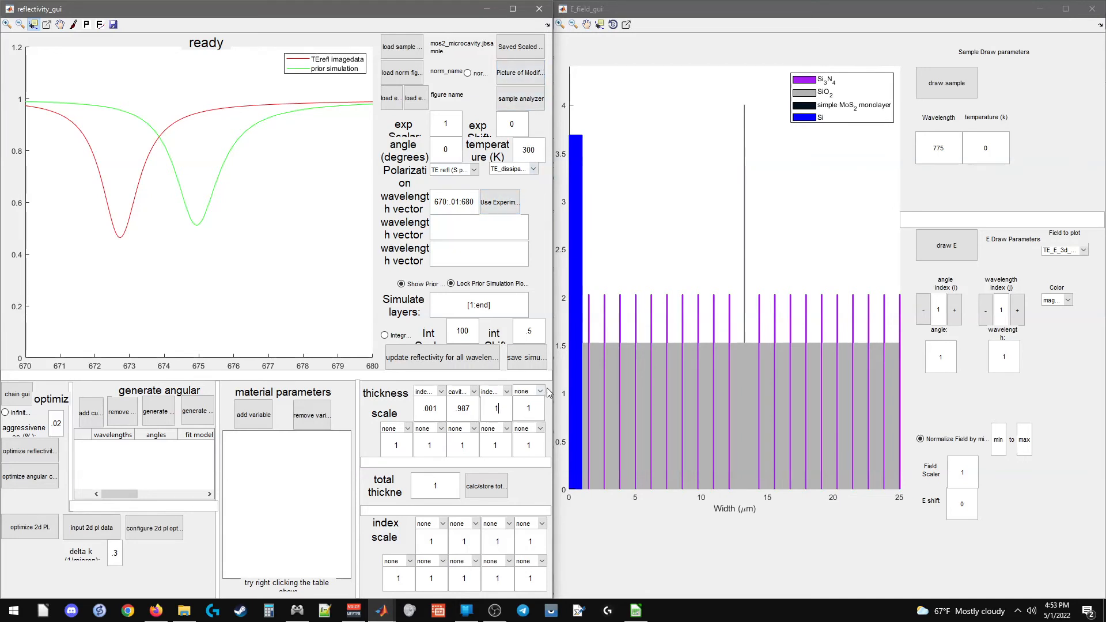
{"action": "left_click", "coordinate": [520, 73]}
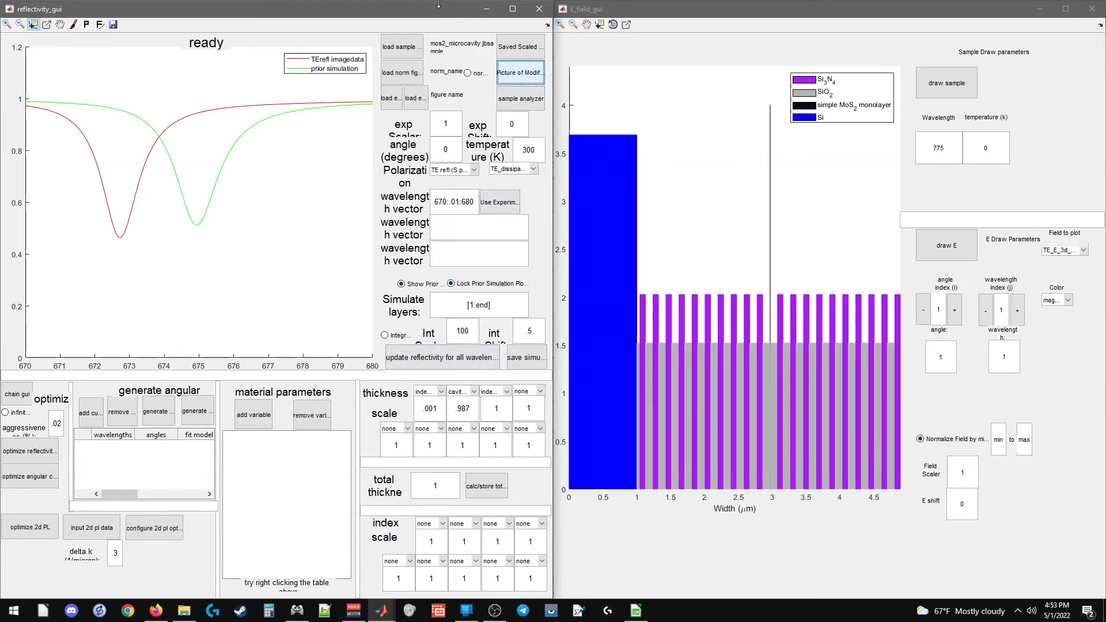
- Try a total thickness scale factor of 10 and redraw the modified sample's picture
{"action": "double_click", "coordinate": [424, 11]}
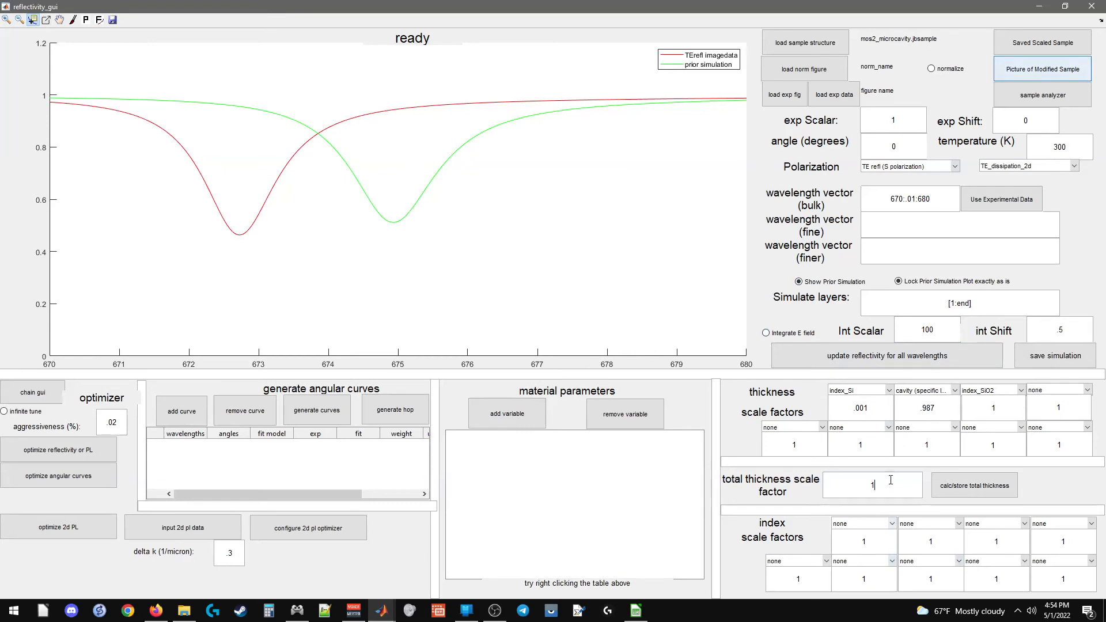
{"action": "left_click_drag", "start_coordinate": [306, 7], "coordinate": [1, 268]}
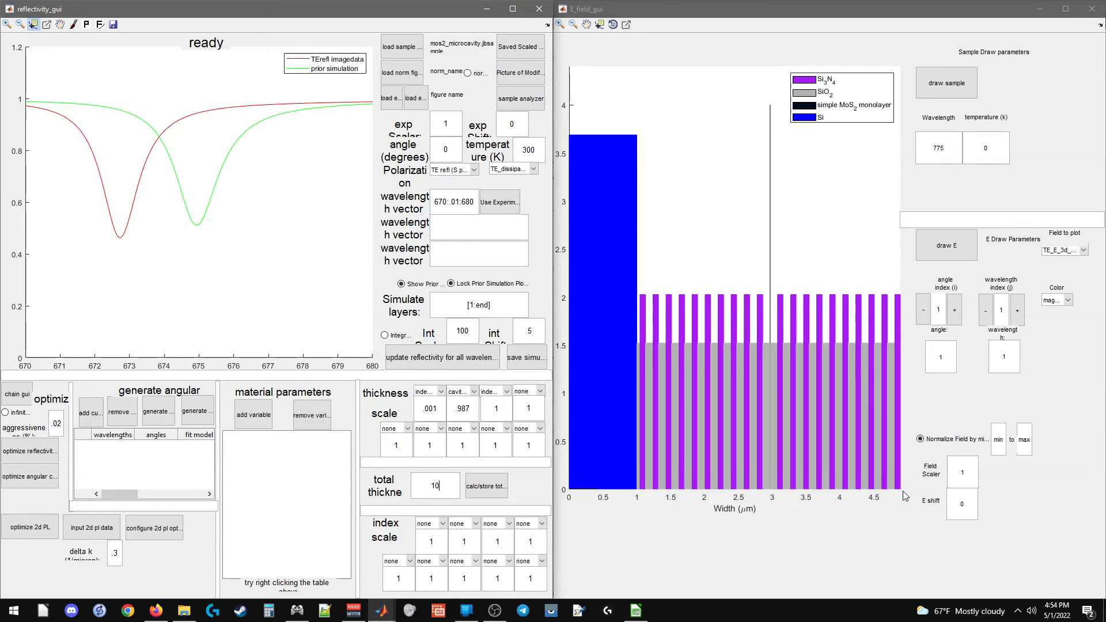
{"action": "left_click", "coordinate": [513, 81]}
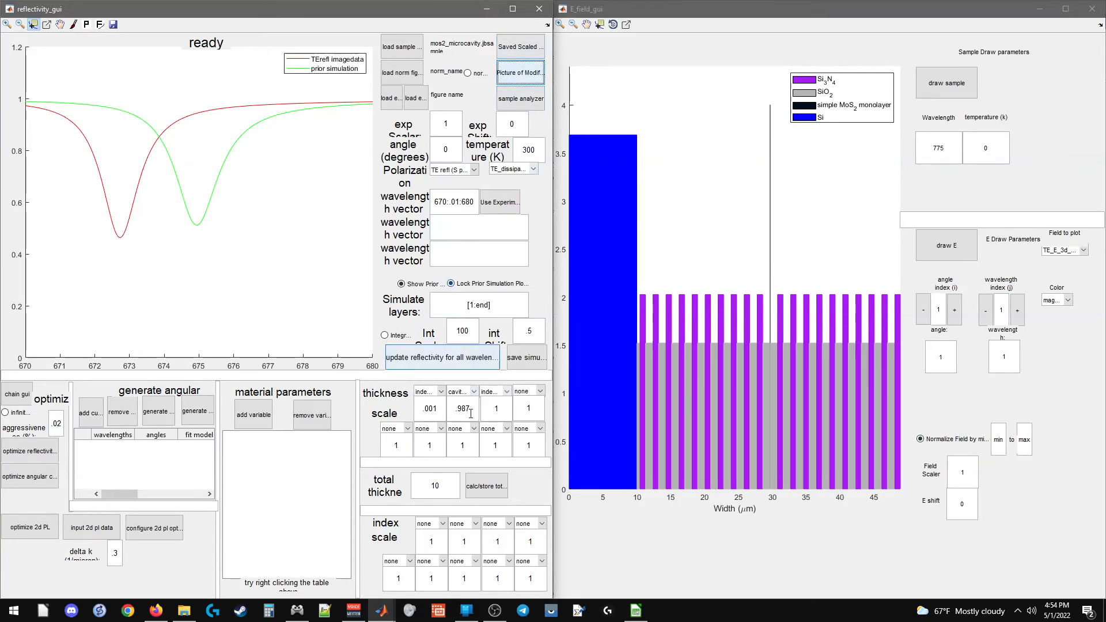
- Restore the total thickness scale factor to 1 and redraw the modified sample's picture
{"action": "left_click", "coordinate": [446, 487]}
{"action": "key", "text": "BackSpace"}
{"action": "left_click", "coordinate": [516, 74]}
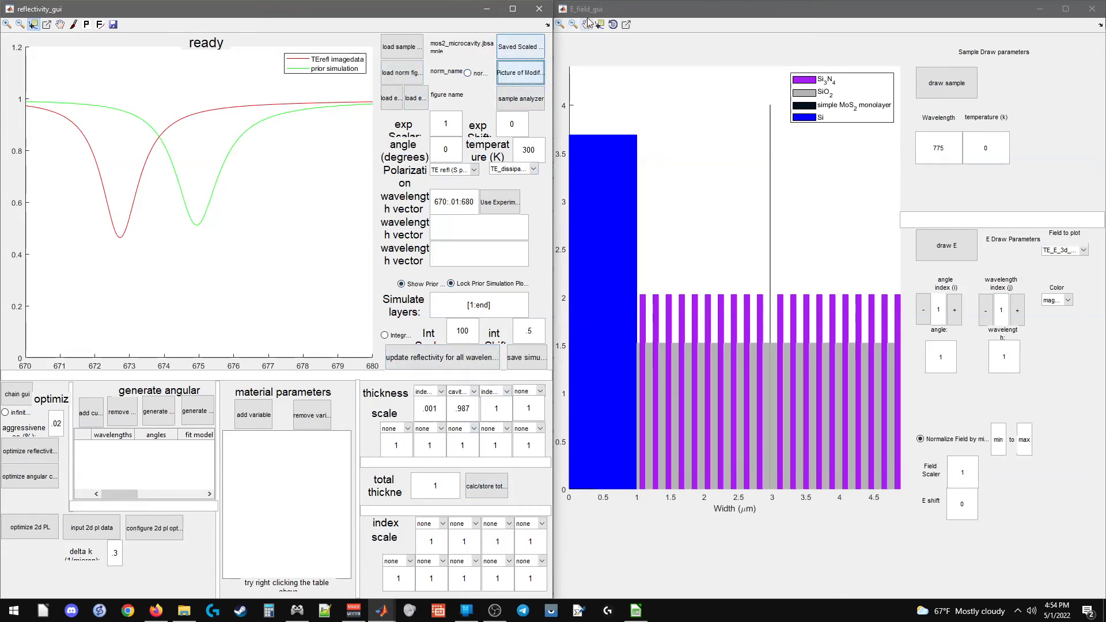
- Maximize the reflectivity_gui window, set the imag(index_Si) index scale factor to 0, and update the reflectivity for all wavelengths
{"action": "double_click", "coordinate": [429, 10]}
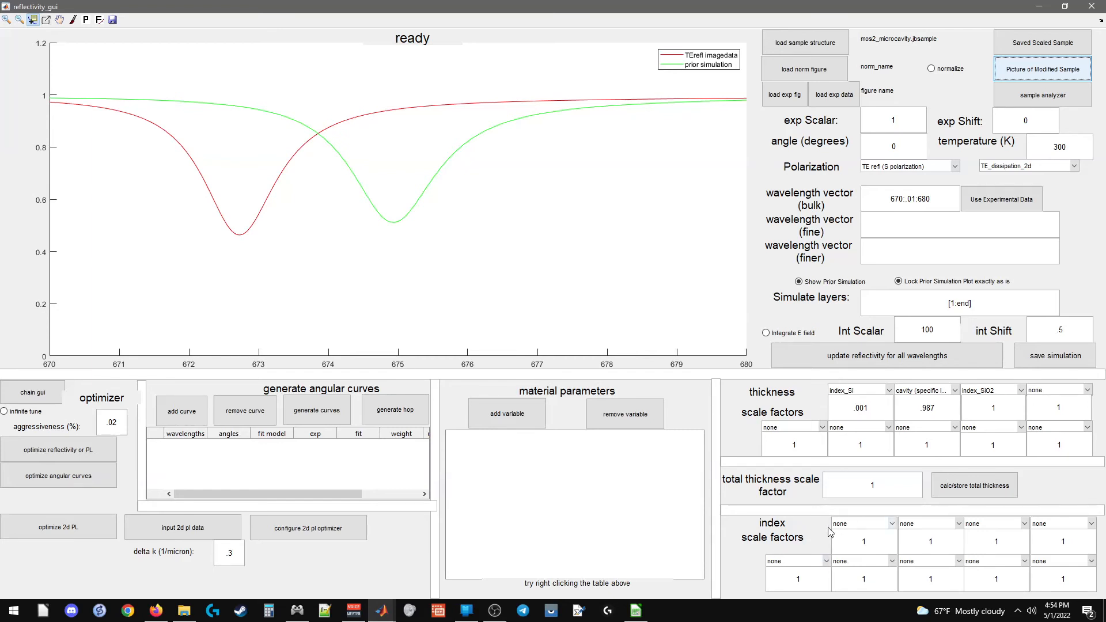
{"action": "left_click", "coordinate": [871, 526]}
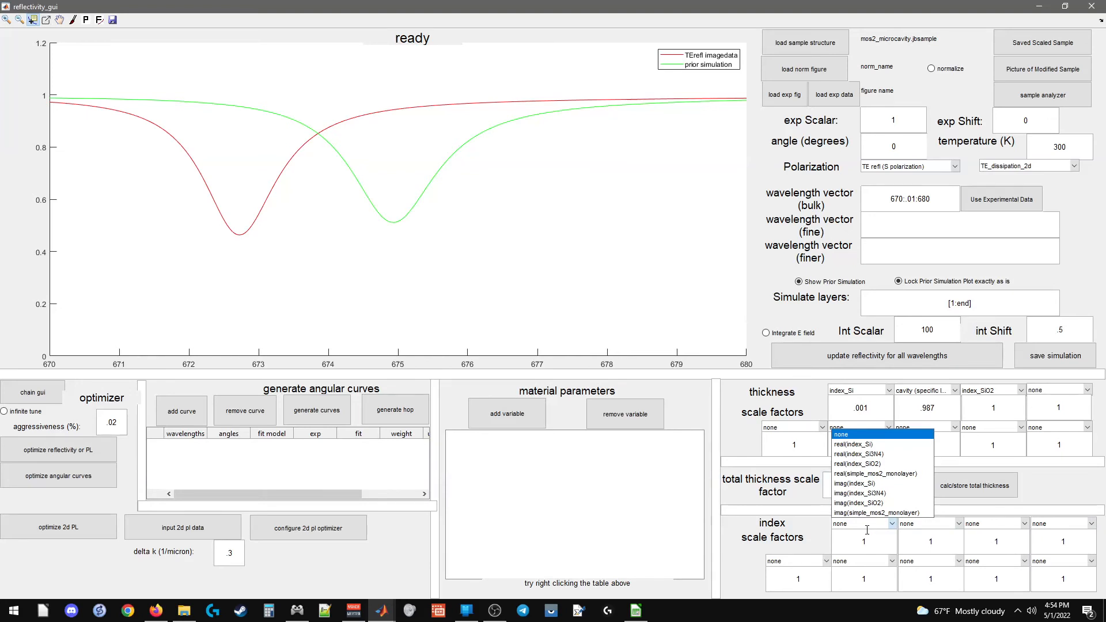
{"action": "left_click", "coordinate": [851, 487]}
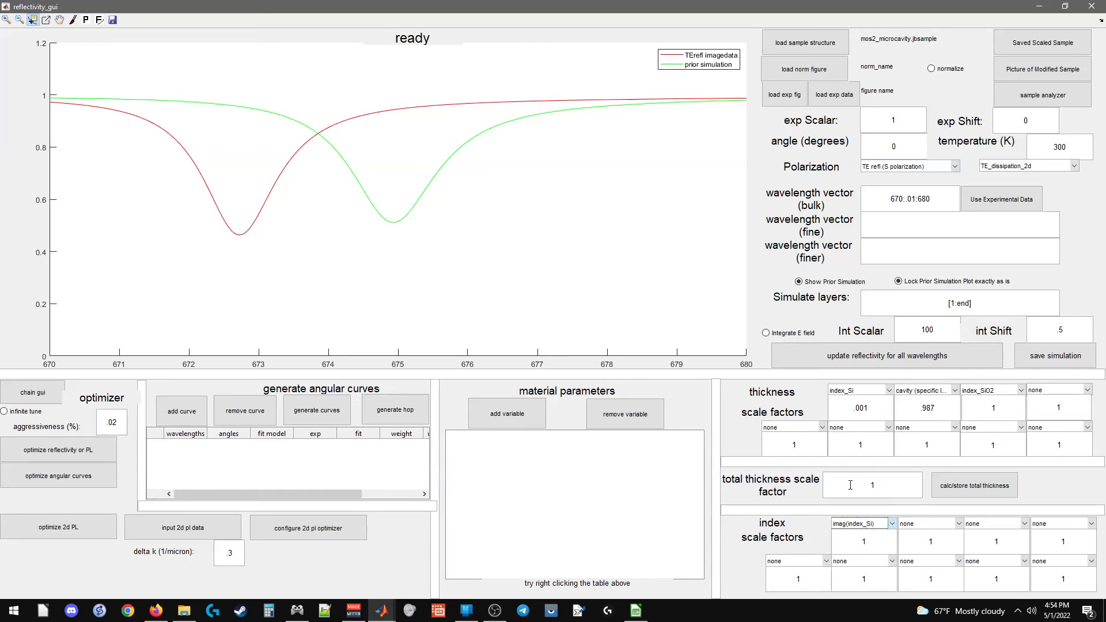
{"action": "double_click", "coordinate": [877, 541]}
{"action": "left_click", "coordinate": [877, 354]}
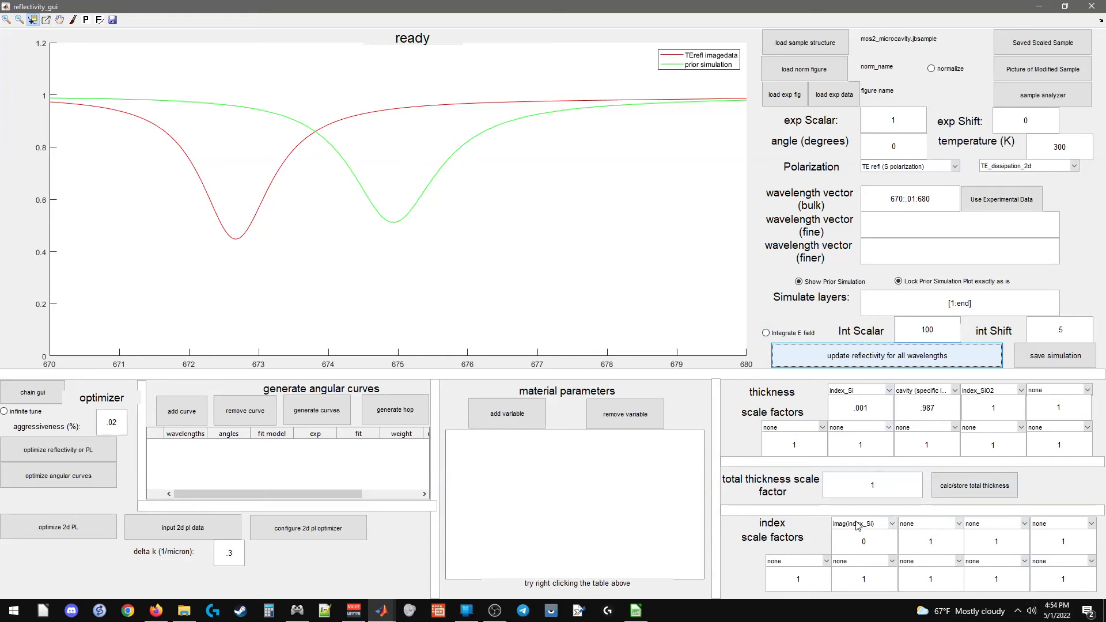
- Add a real(index_SiO2) index scale factor of 2 and update the reflectivity for all wavelengths
{"action": "left_click", "coordinate": [914, 525]}
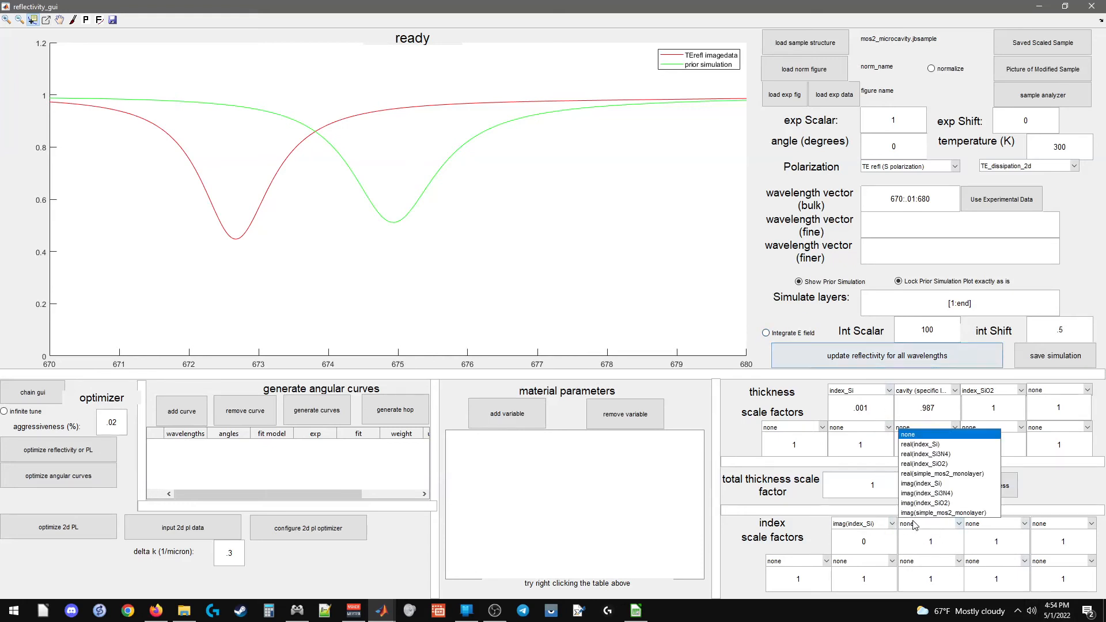
{"action": "left_click", "coordinate": [919, 469]}
{"action": "double_click", "coordinate": [930, 542]}
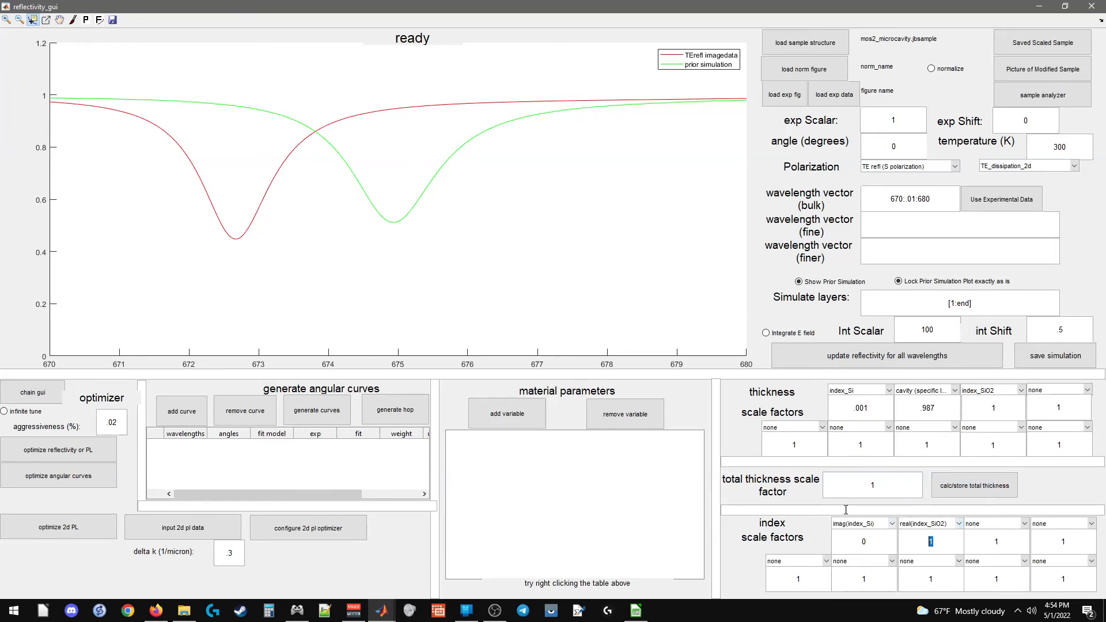
{"action": "type", "text": "2"}
{"action": "left_click", "coordinate": [917, 362]}
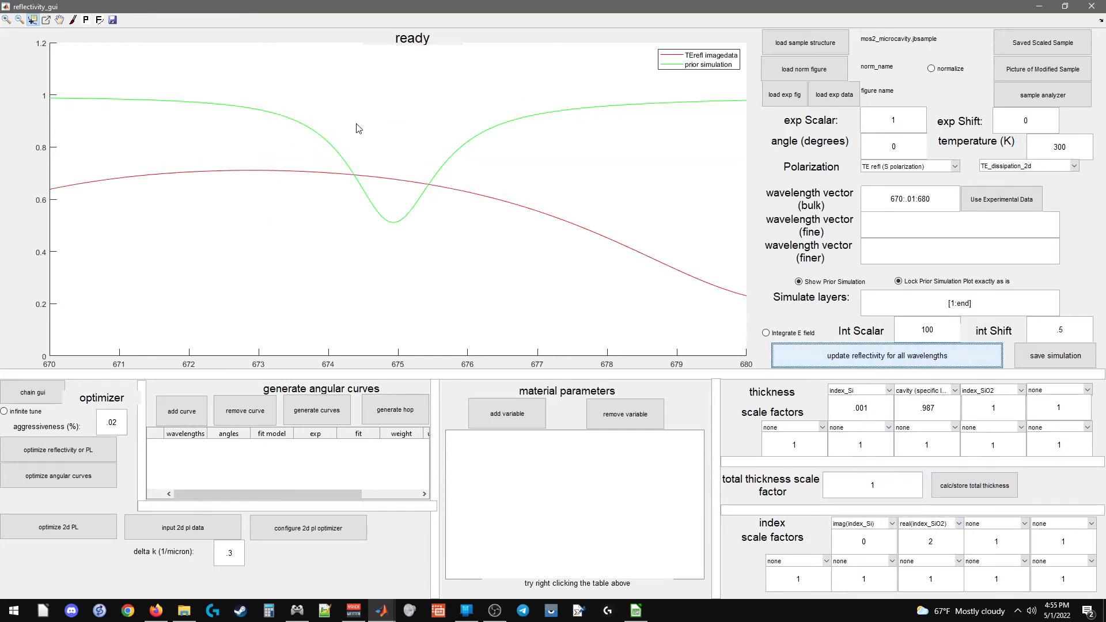
- Try a real(index_SiO2) index scale factor of 1.1 and update the reflectivity for all wavelengths
{"action": "left_click", "coordinate": [967, 487]}
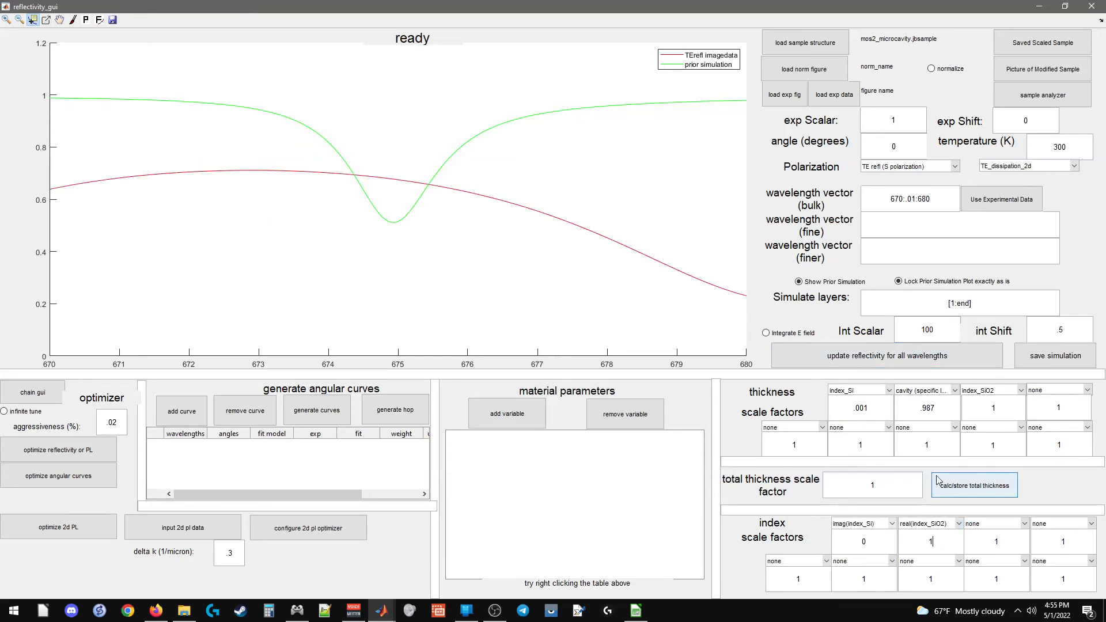
{"action": "type", "text": ".1"}
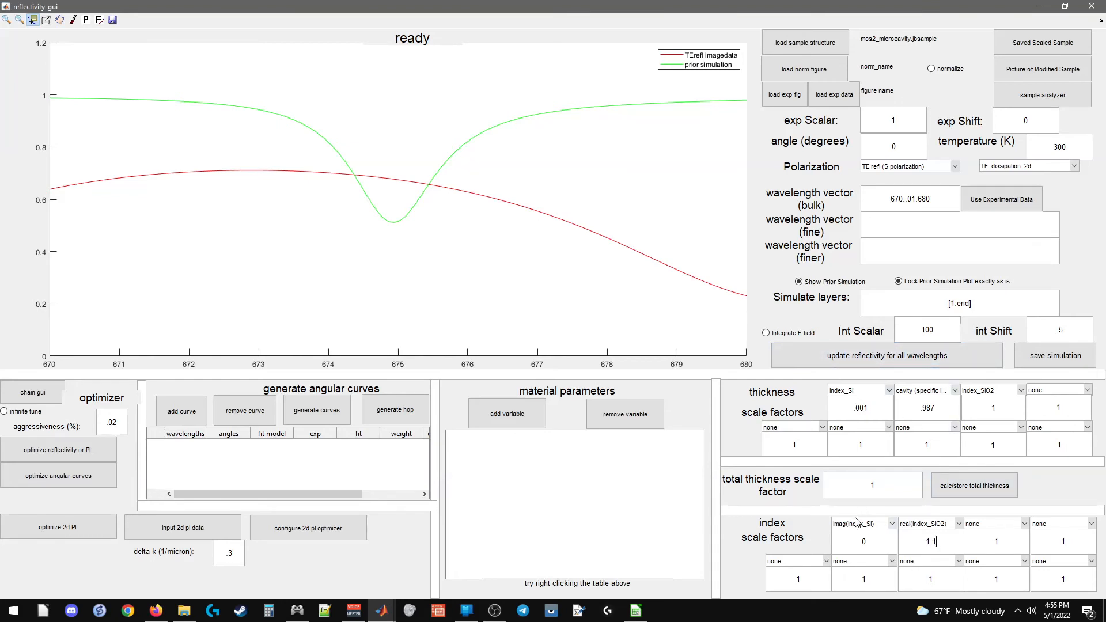
{"action": "left_click", "coordinate": [867, 358]}
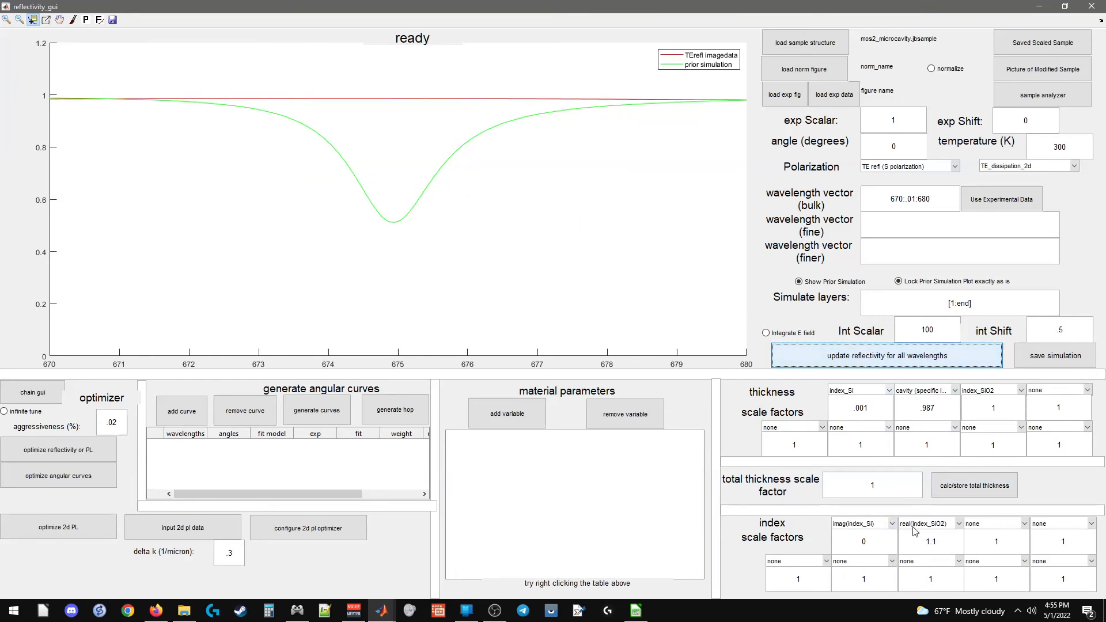
- Try a real(index_SiO2) index scale factor of 1.01 and update the reflectivity for all wavelengths
{"action": "left_click", "coordinate": [943, 543]}
{"action": "key", "text": "BackSpace"}
{"action": "type", "text": "01"}
{"action": "left_click", "coordinate": [909, 356]}
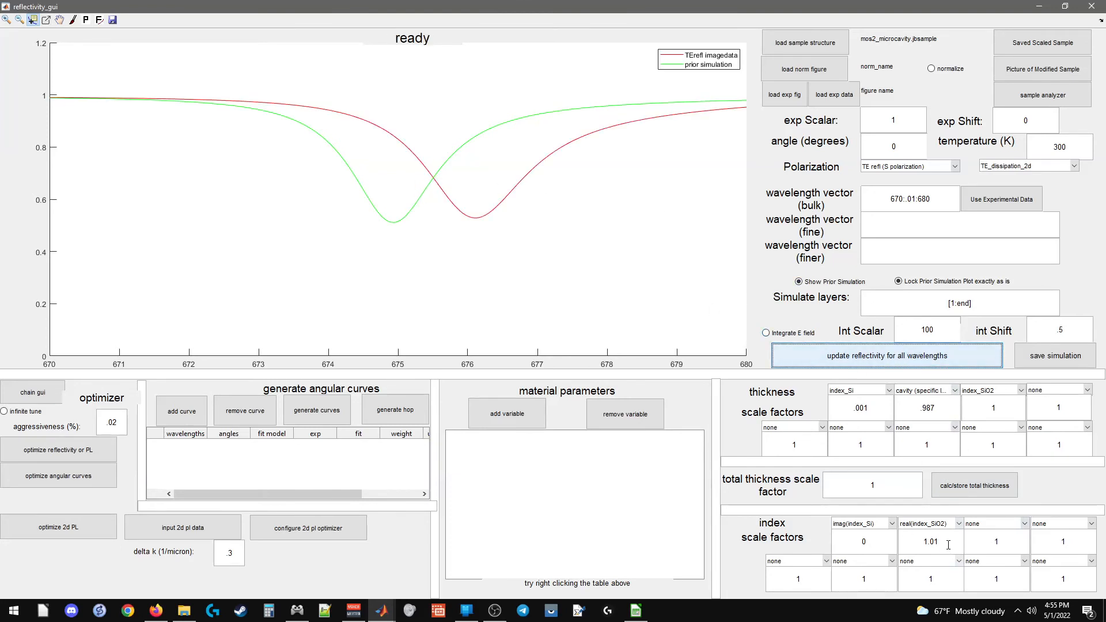
- Restore the real(index_SiO2) index scale factor to 1.0, update the reflectivity, and set that factor's material to none
{"action": "key", "text": "BackSpace"}
{"action": "left_click", "coordinate": [905, 354]}
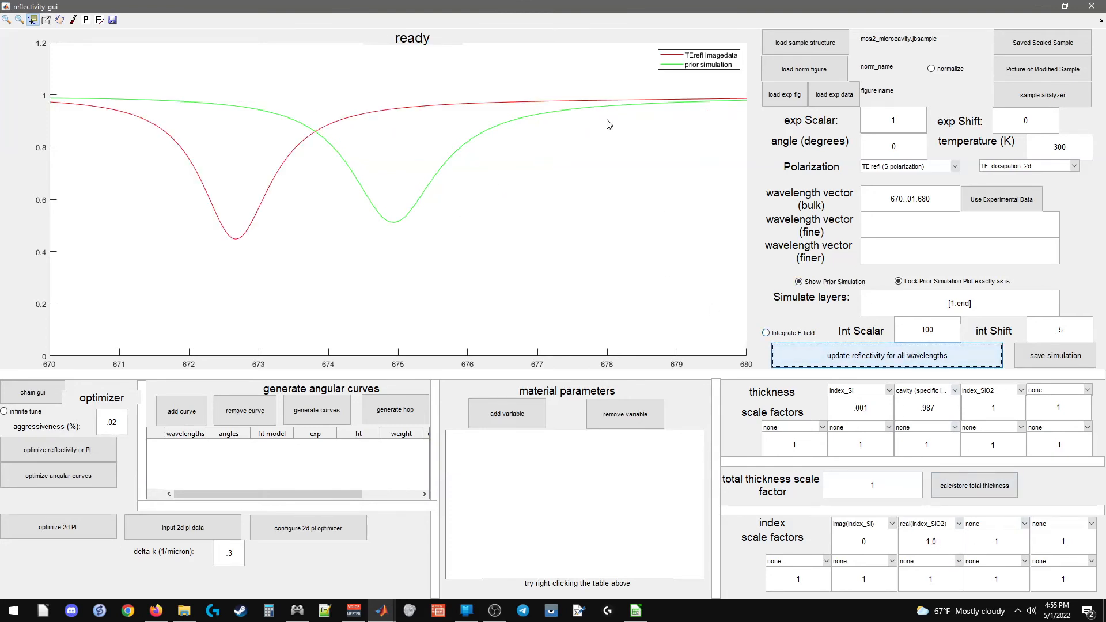
{"action": "left_click", "coordinate": [927, 426]}
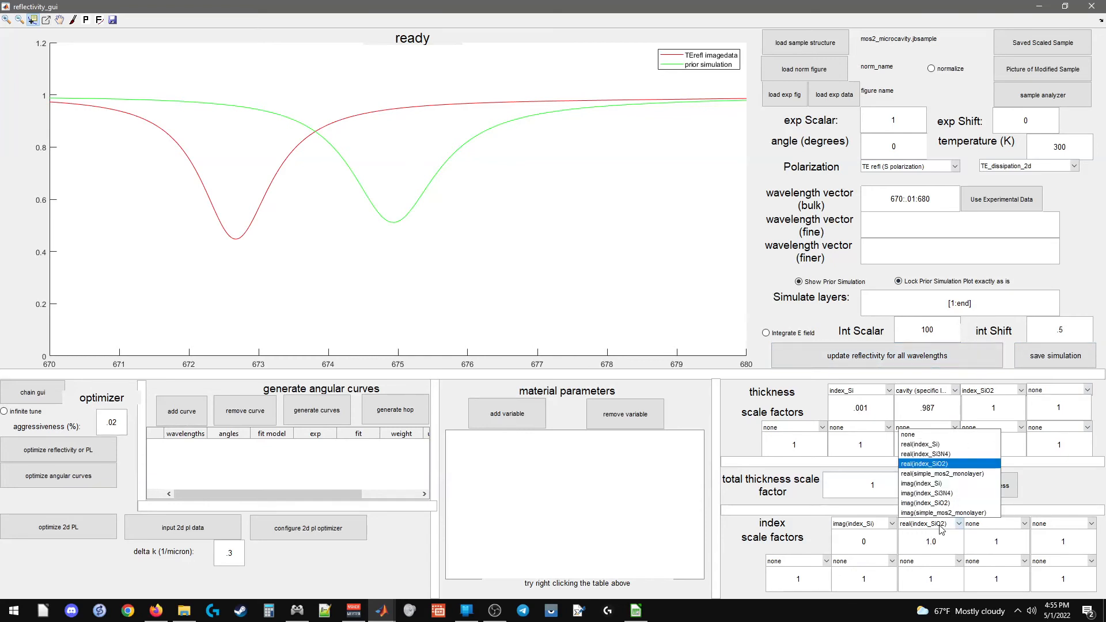
{"action": "left_click", "coordinate": [920, 435]}
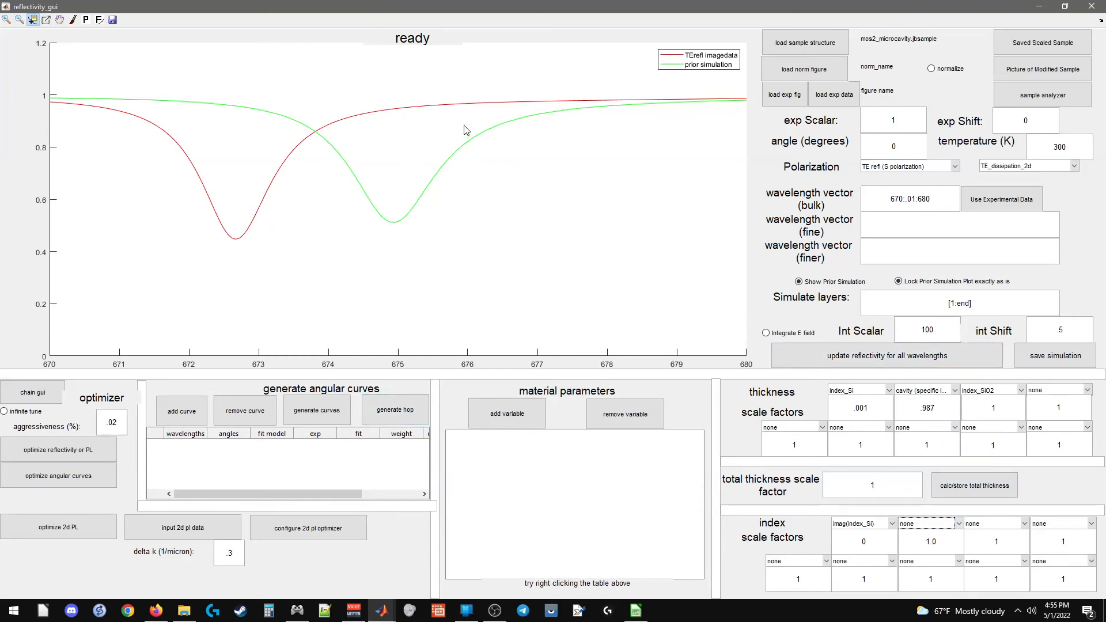
- Minimize the reflectivity_gui window and close the E_field_gui window
{"action": "left_click", "coordinate": [1039, 6]}
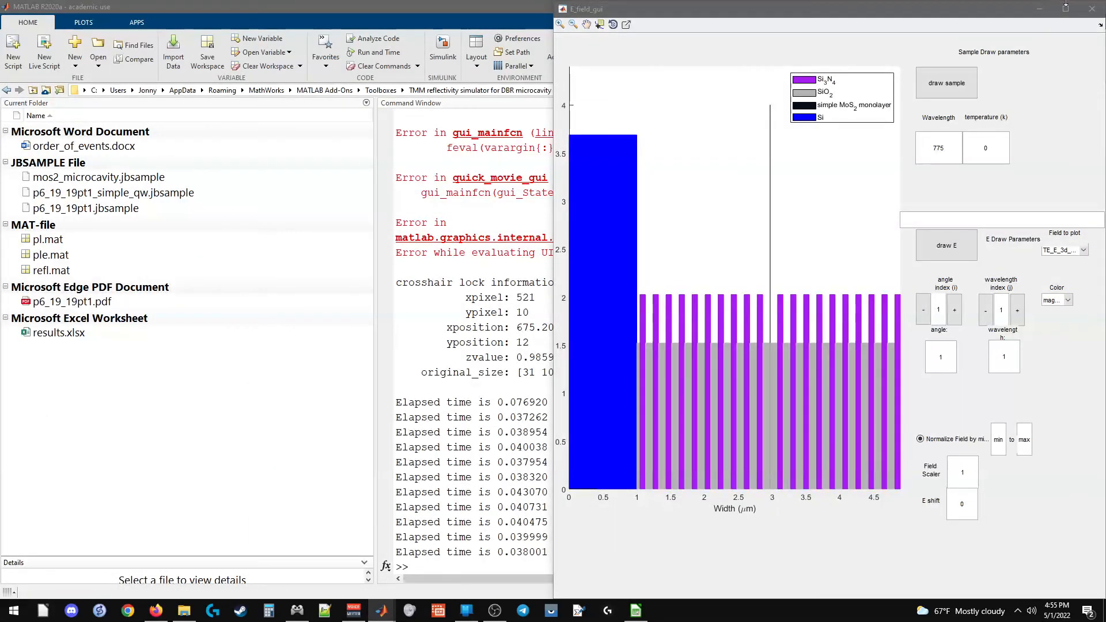
{"action": "left_click", "coordinate": [1092, 8]}
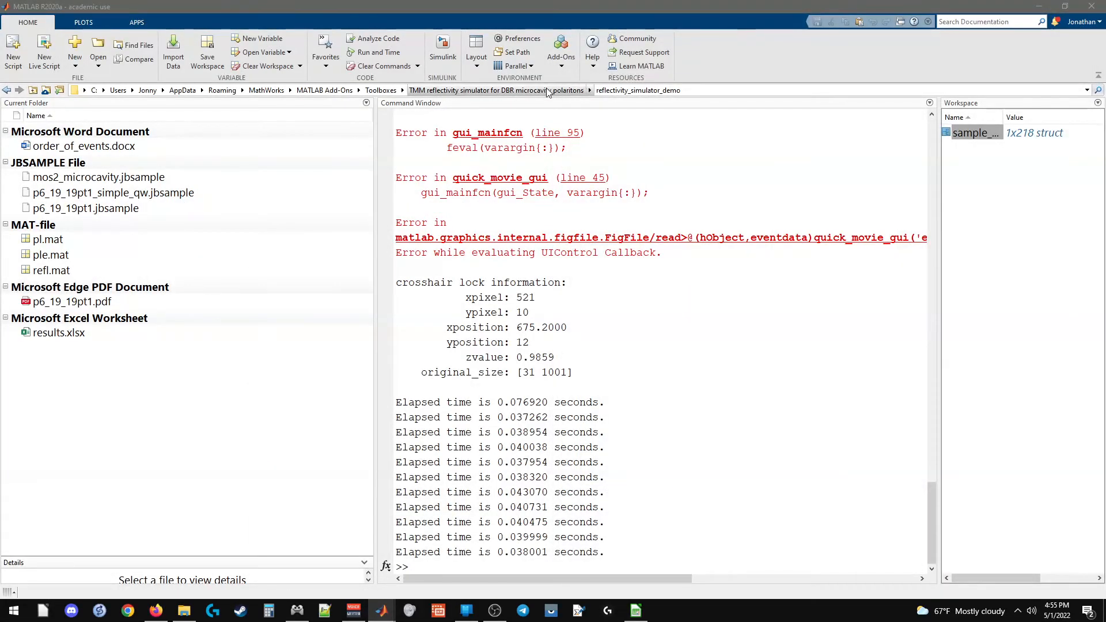
- Open the toolbox's sample_simulation/material_index_library folder and look through its material index functions
{"action": "left_click", "coordinate": [529, 90]}
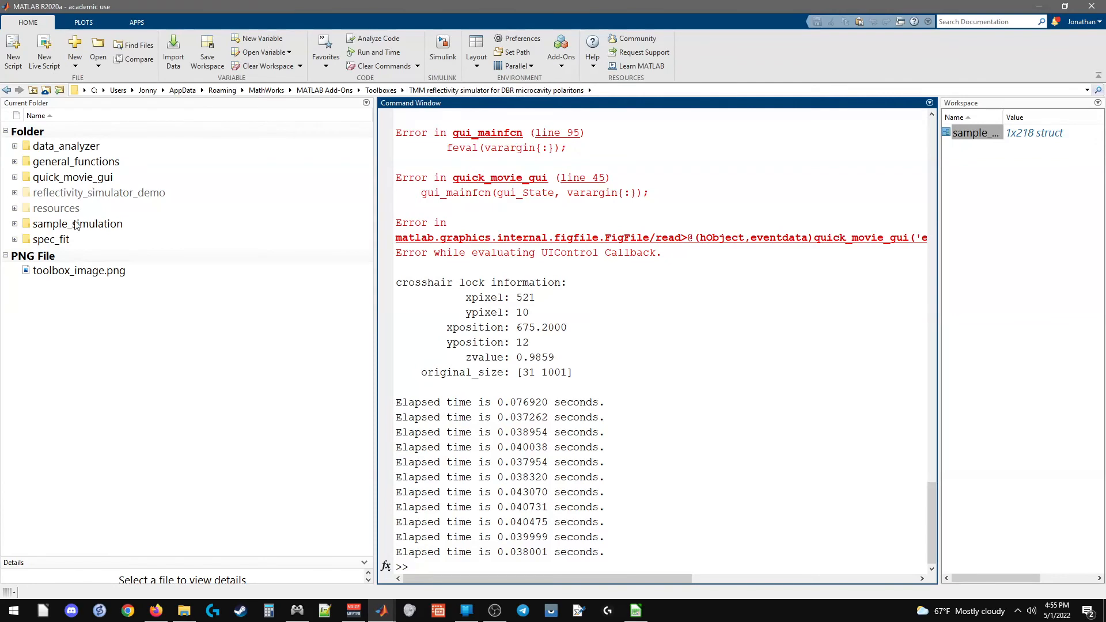
{"action": "double_click", "coordinate": [75, 225]}
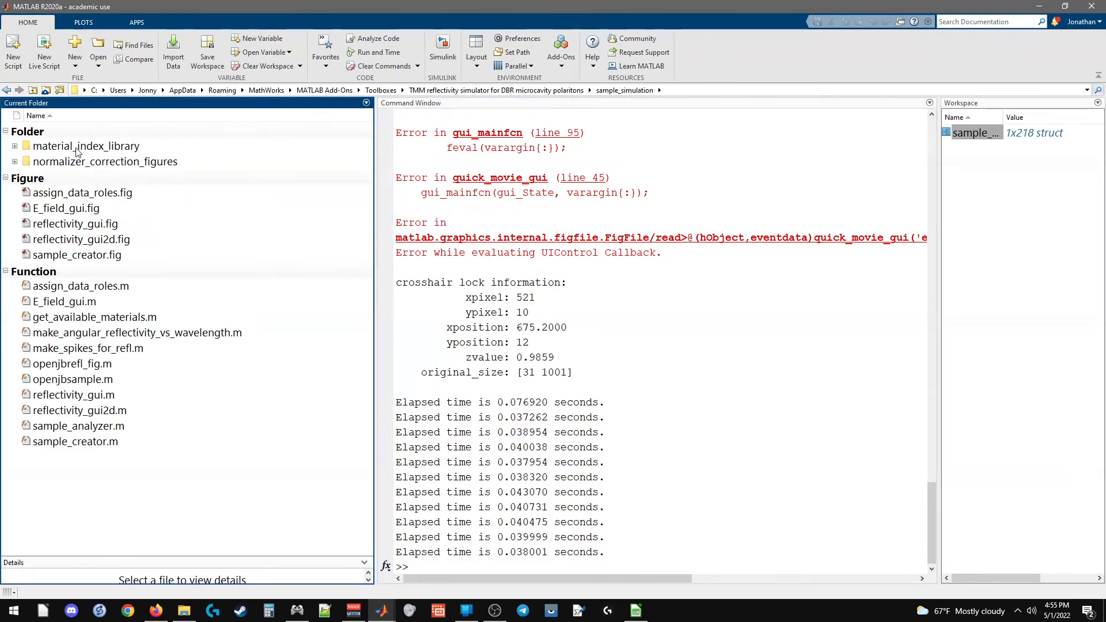
{"action": "double_click", "coordinate": [76, 151]}
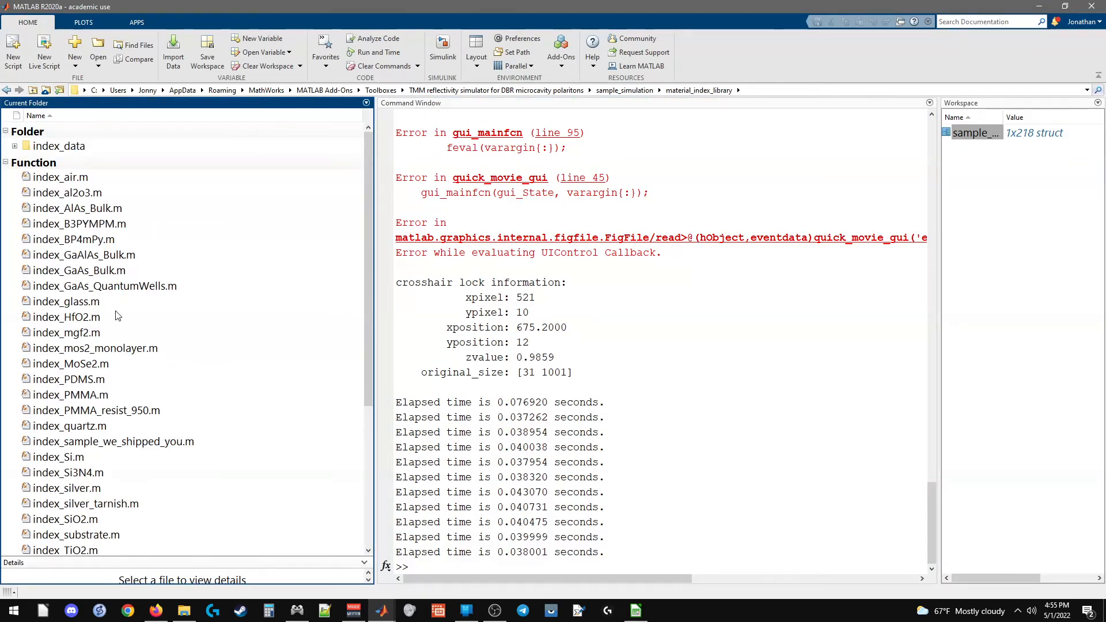
{"action": "scroll", "coordinate": [122, 321], "scroll_direction": "down", "scroll_amount": 5}
{"action": "scroll", "coordinate": [127, 369], "scroll_direction": "up", "scroll_amount": 5}
{"action": "left_click", "coordinate": [666, 430]}
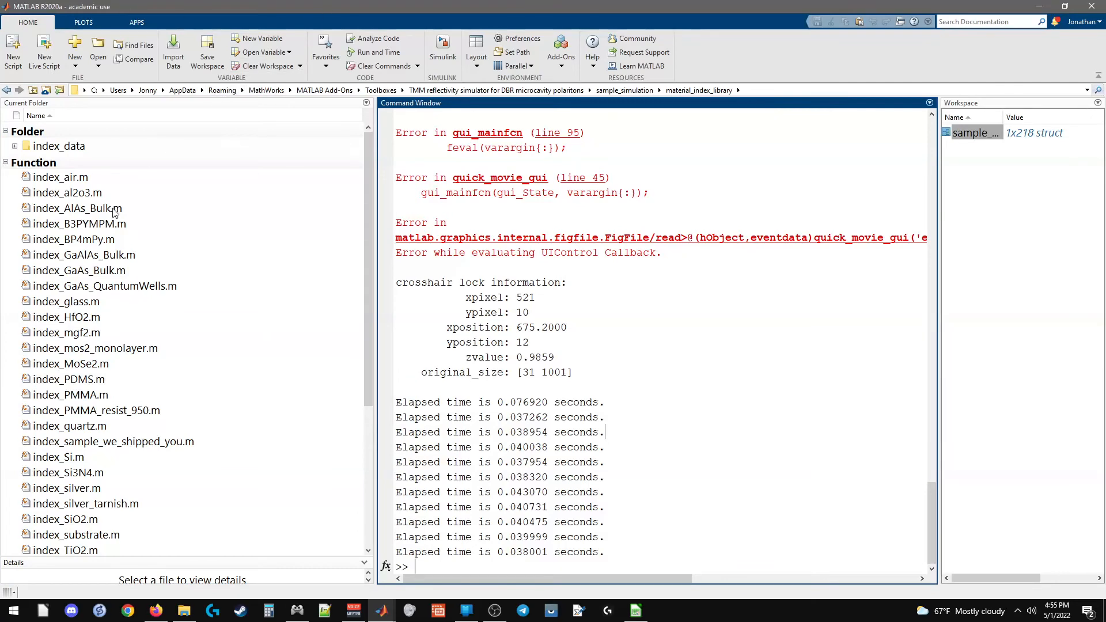
- Open index_B3PYMPM.m and examine its persistent variables and the code that builds the index data file path
{"action": "left_click", "coordinate": [85, 224]}
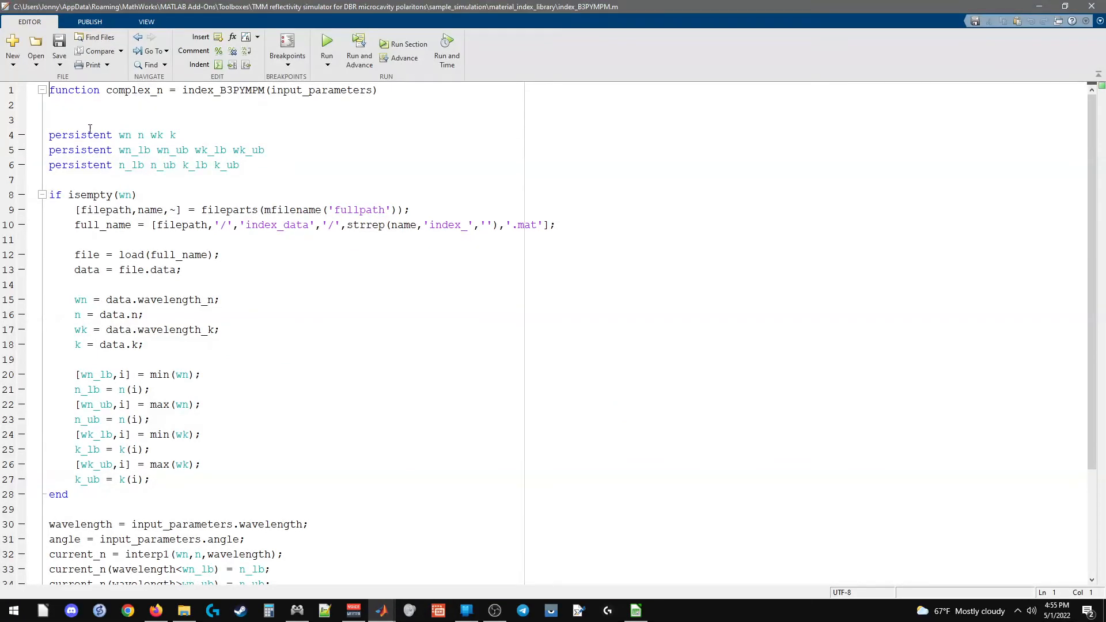
{"action": "mouse_move", "coordinate": [90, 128]}
{"action": "left_mouse_down"}
{"action": "mouse_move", "coordinate": [173, 138]}
{"action": "mouse_move", "coordinate": [248, 167]}
{"action": "mouse_move", "coordinate": [94, 149]}
{"action": "left_mouse_up"}
{"action": "left_click", "coordinate": [270, 167]}
{"action": "left_click", "coordinate": [373, 224]}
{"action": "left_click_drag", "start_coordinate": [356, 5], "coordinate": [355, 0]}
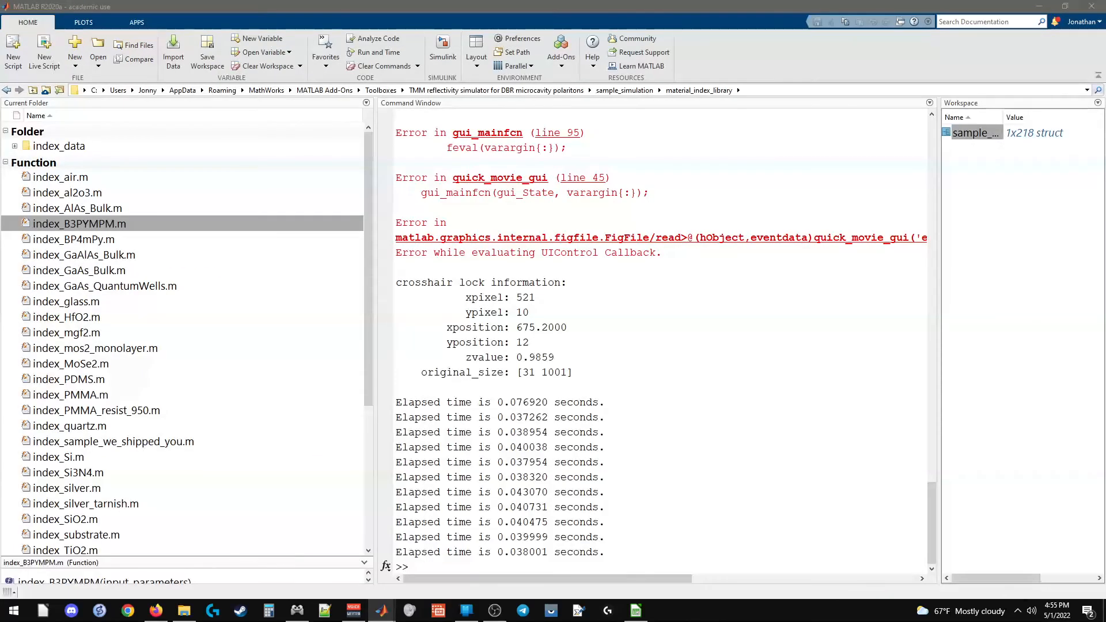
- Examine the MAT-files in the index_data folder, including Si3N4 and the TmPyPB variants, and return to material_index_library
{"action": "double_click", "coordinate": [79, 146]}
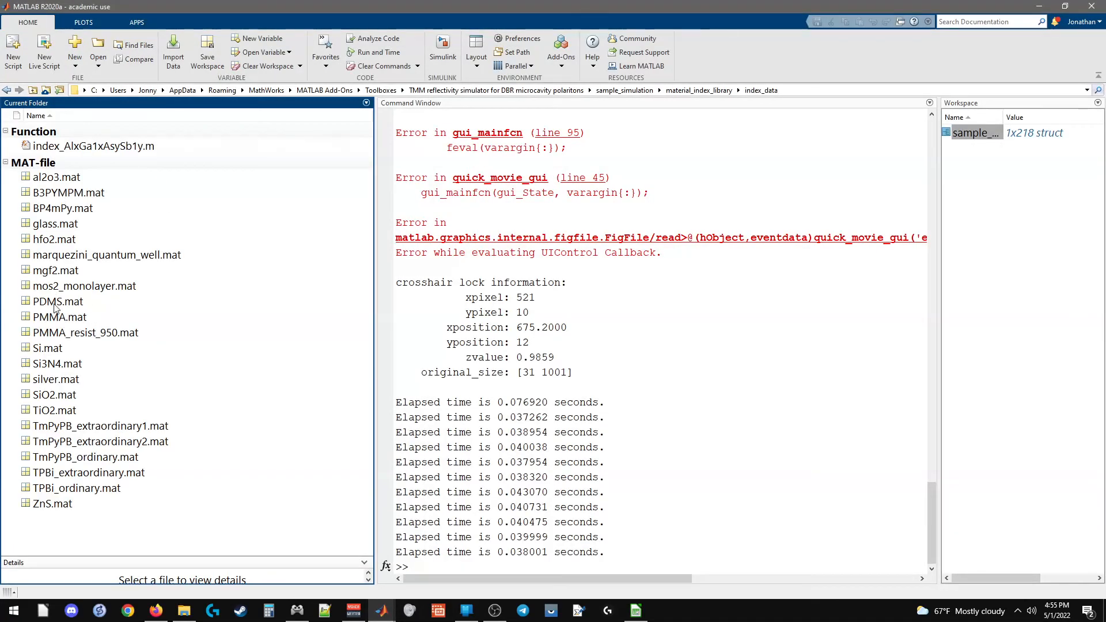
{"action": "left_click", "coordinate": [204, 361]}
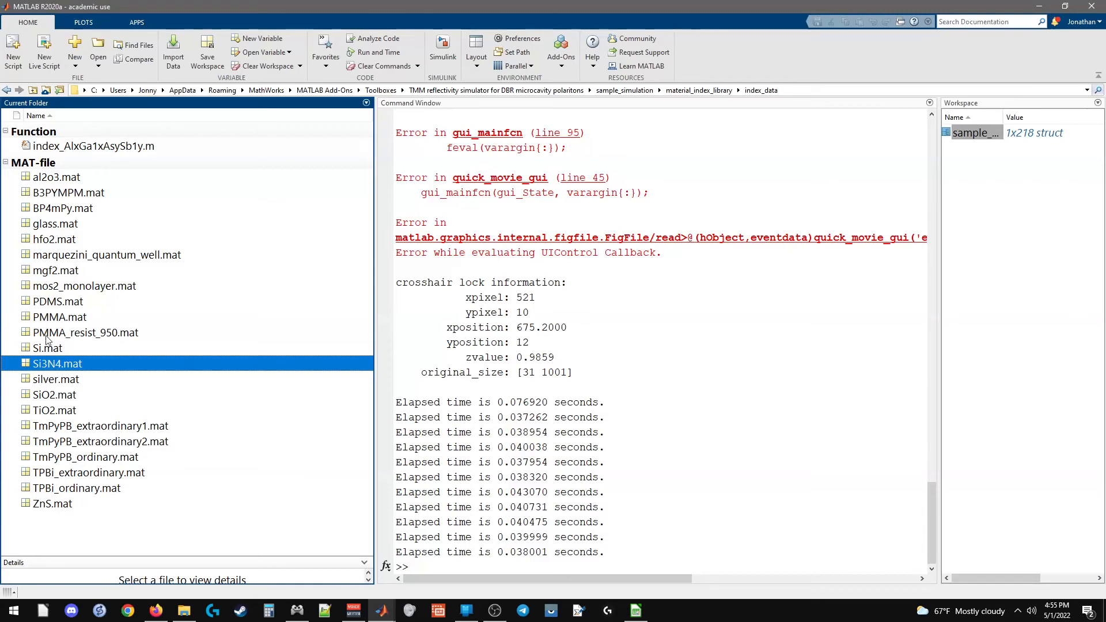
{"action": "left_click", "coordinate": [112, 426]}
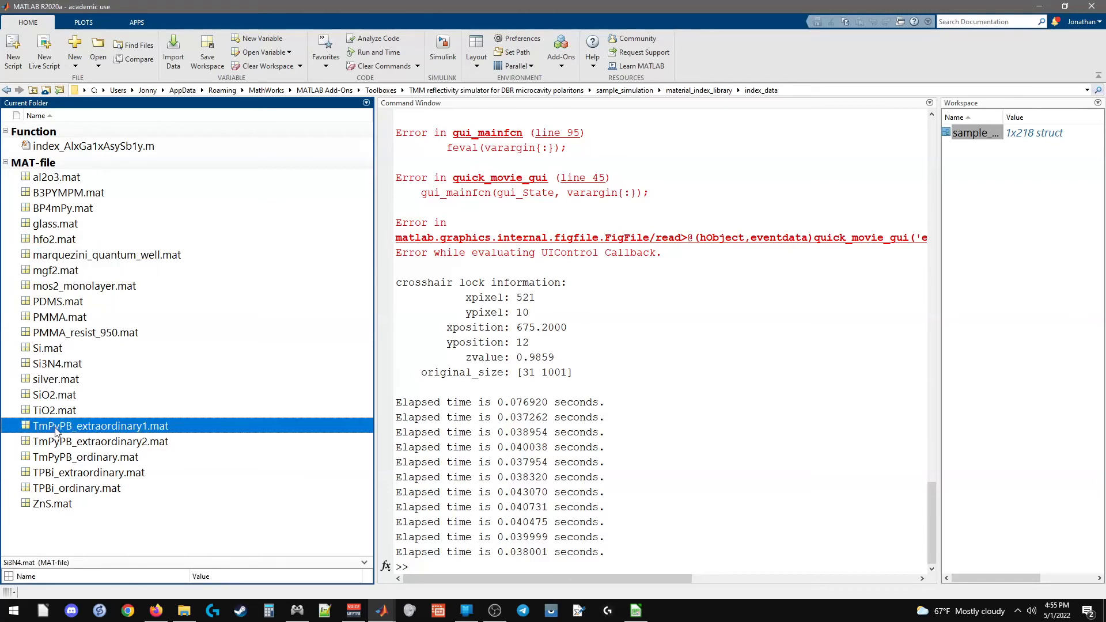
{"action": "left_click", "coordinate": [107, 443]}
{"action": "left_click", "coordinate": [109, 428]}
{"action": "left_click", "coordinate": [111, 438]}
{"action": "left_click", "coordinate": [100, 459]}
{"action": "left_click", "coordinate": [109, 442]}
{"action": "left_click", "coordinate": [115, 426]}
{"action": "left_click", "coordinate": [687, 90]}
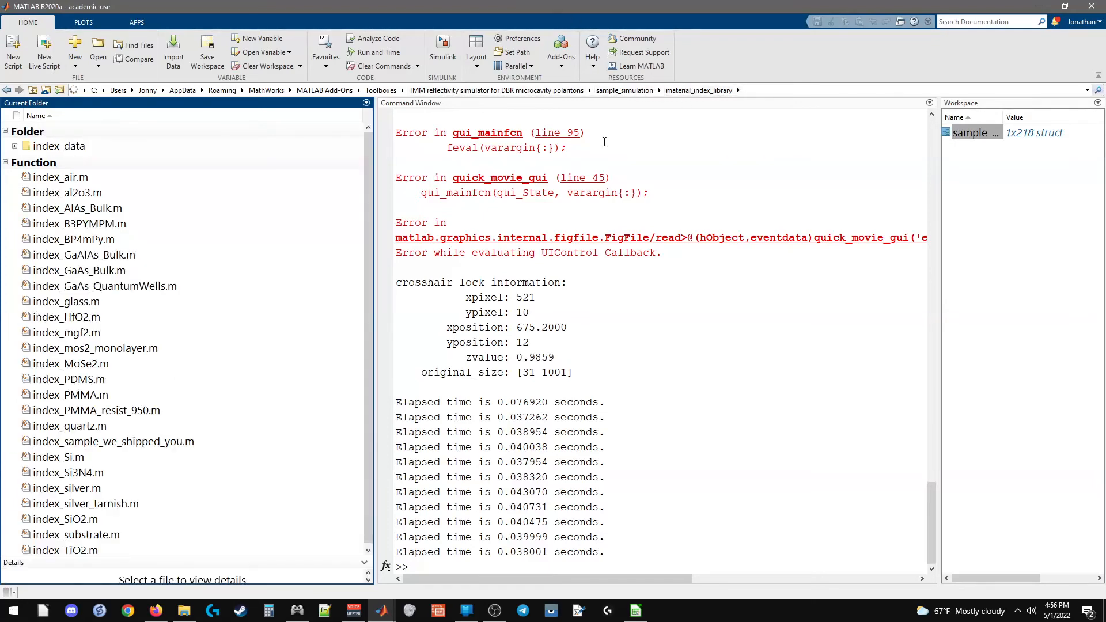
- Review how index_B3PYMPM.m uses input_parameters and repmat to compute complex_n, and close the file
{"action": "key", "text": "alt+Tab"}
{"action": "scroll", "coordinate": [289, 213], "scroll_direction": "down", "scroll_amount": 4}
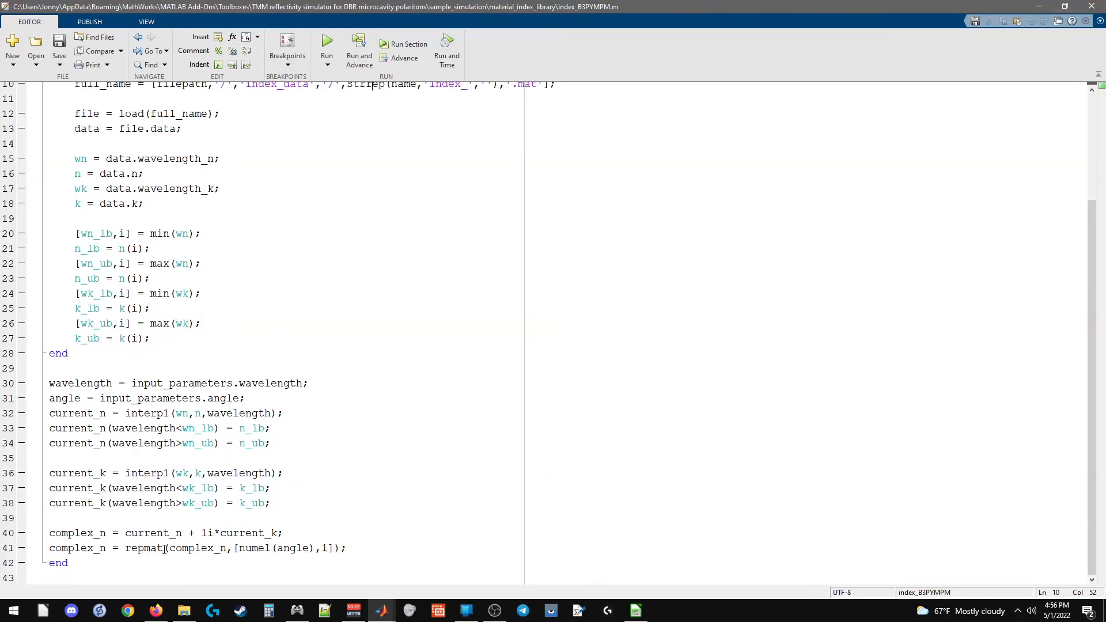
{"action": "left_click_drag", "start_coordinate": [180, 548], "coordinate": [312, 547]}
{"action": "scroll", "coordinate": [247, 149], "scroll_direction": "up", "scroll_amount": 3}
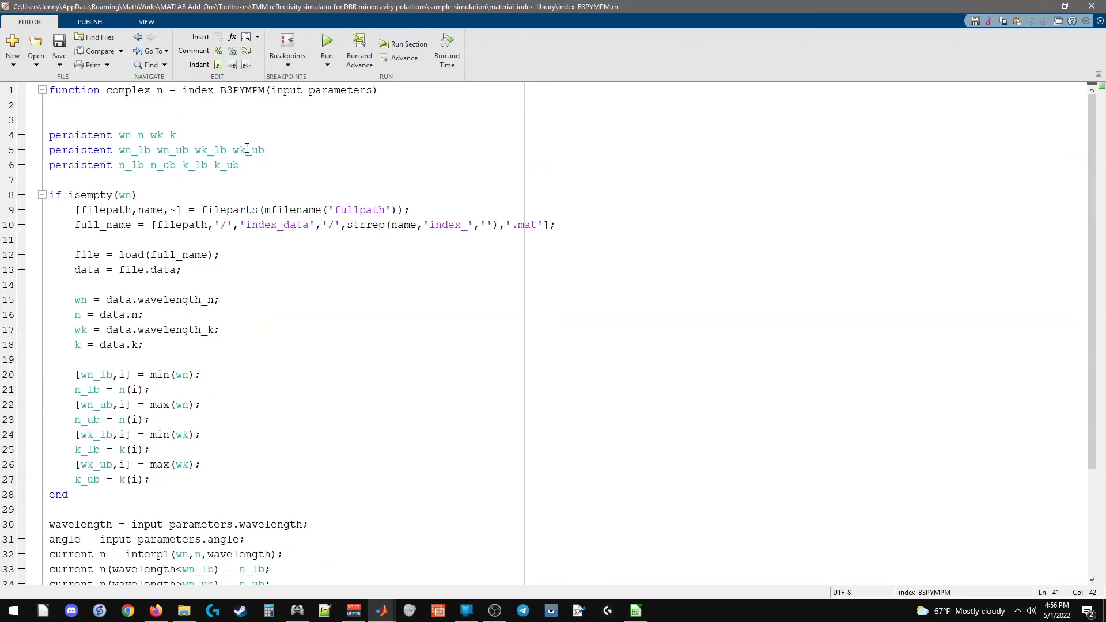
{"action": "left_click_drag", "start_coordinate": [296, 90], "coordinate": [349, 89]}
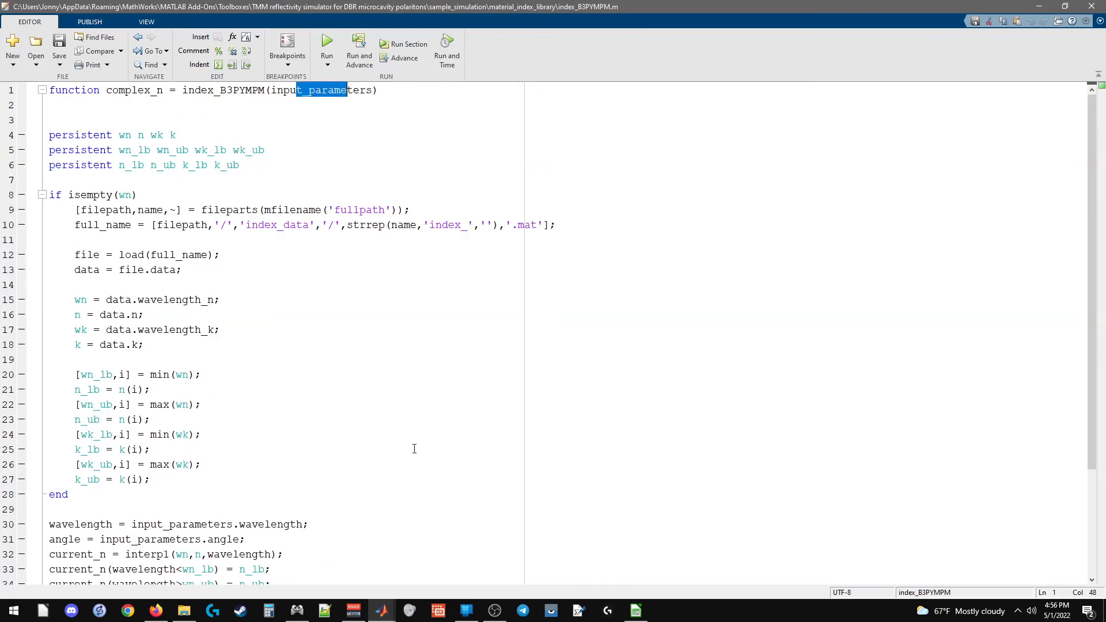
{"action": "scroll", "coordinate": [414, 449], "scroll_direction": "down", "scroll_amount": 3}
{"action": "scroll", "coordinate": [231, 224], "scroll_direction": "up", "scroll_amount": 3}
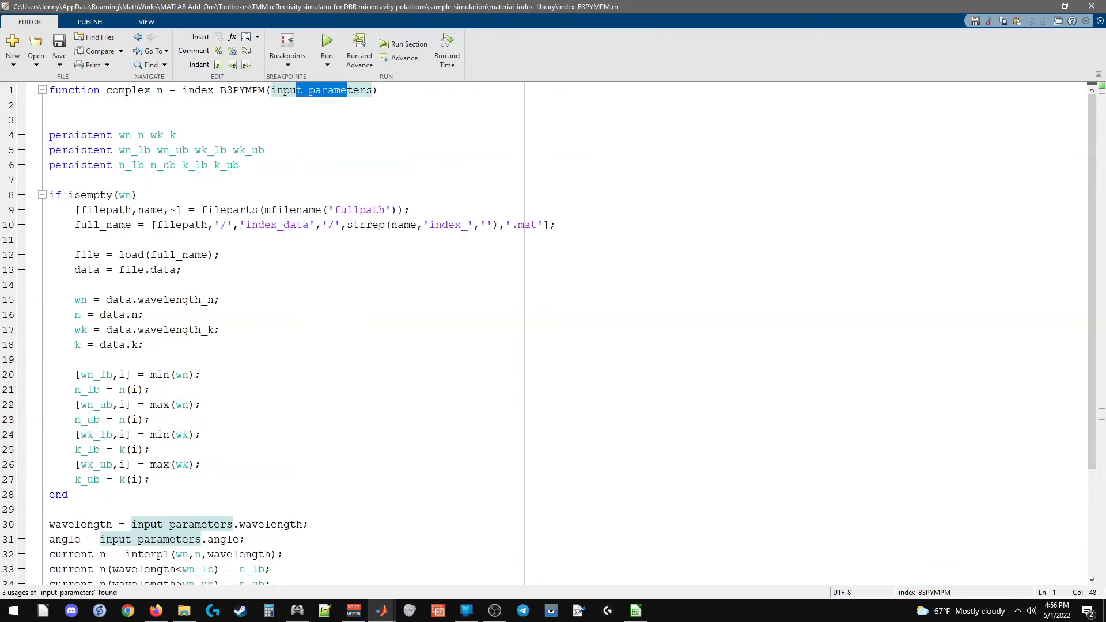
{"action": "left_click", "coordinate": [1096, 5]}
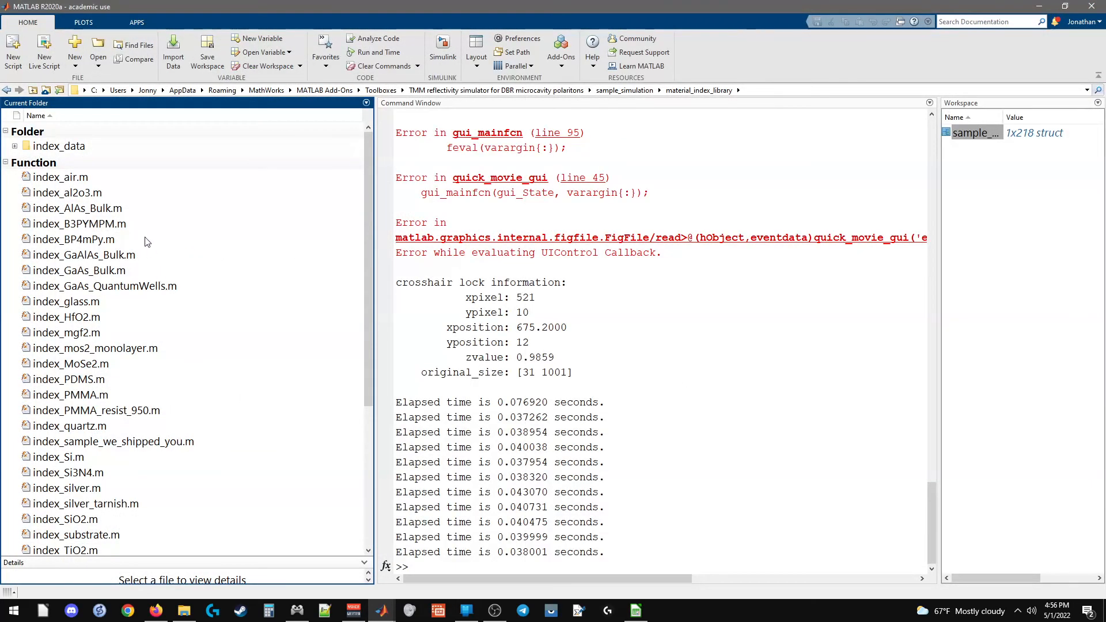
- Open index_PMMA.m from the library, examine the refractiveindex.info data source in its comments, and close the file
{"action": "scroll", "coordinate": [146, 348], "scroll_direction": "down", "scroll_amount": 5}
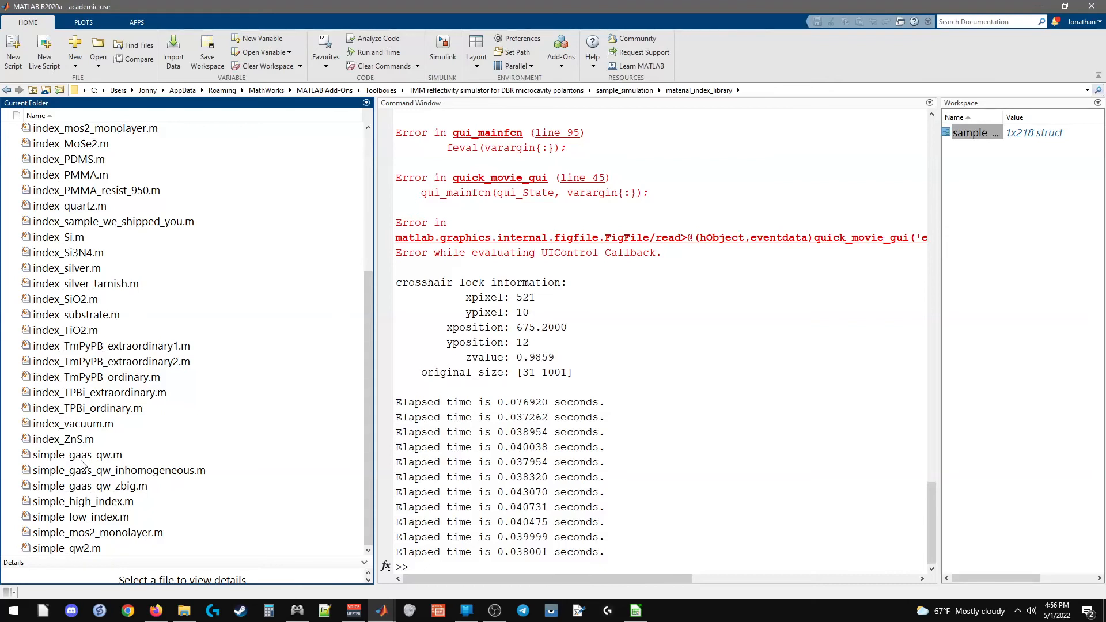
{"action": "left_click", "coordinate": [76, 175]}
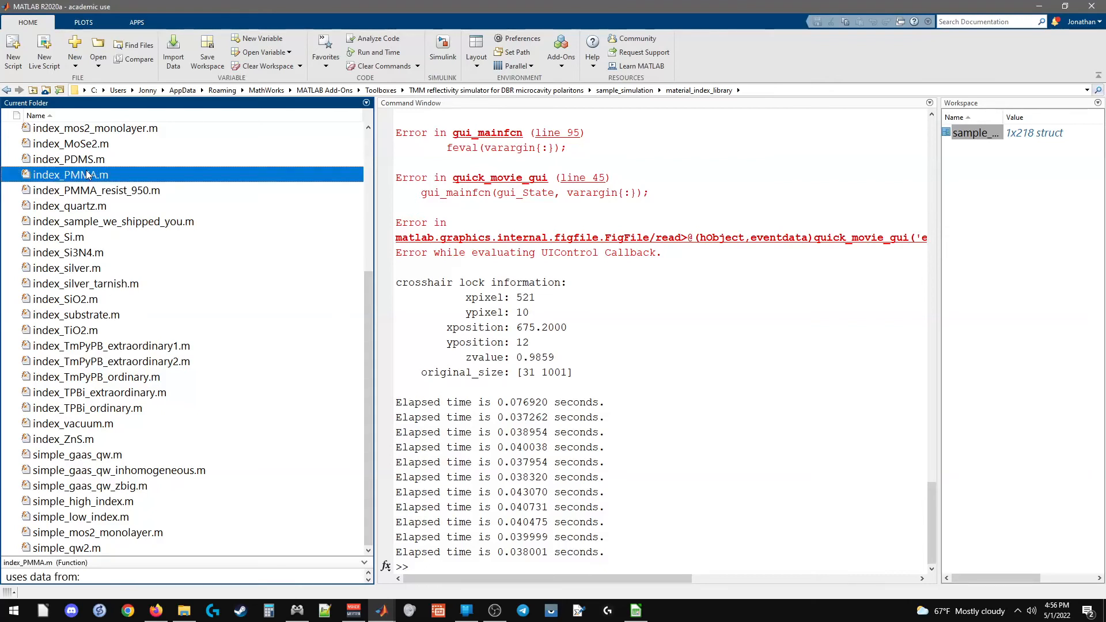
{"action": "double_click", "coordinate": [86, 175]}
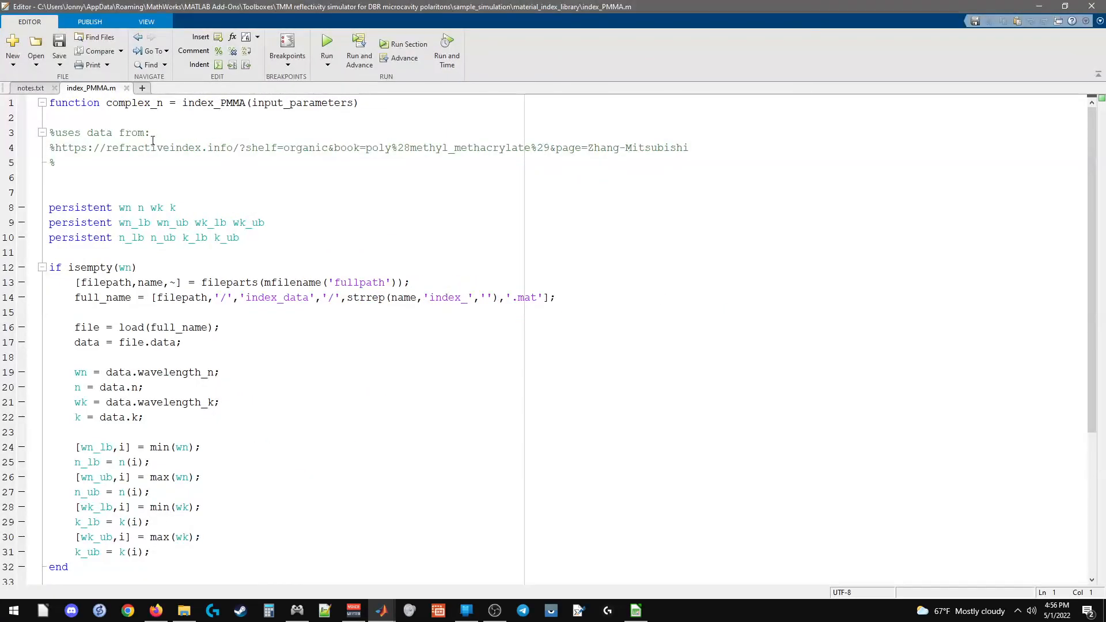
{"action": "left_click_drag", "start_coordinate": [152, 143], "coordinate": [508, 161]}
{"action": "left_click", "coordinate": [111, 148]}
{"action": "left_click_drag", "start_coordinate": [111, 149], "coordinate": [227, 149]}
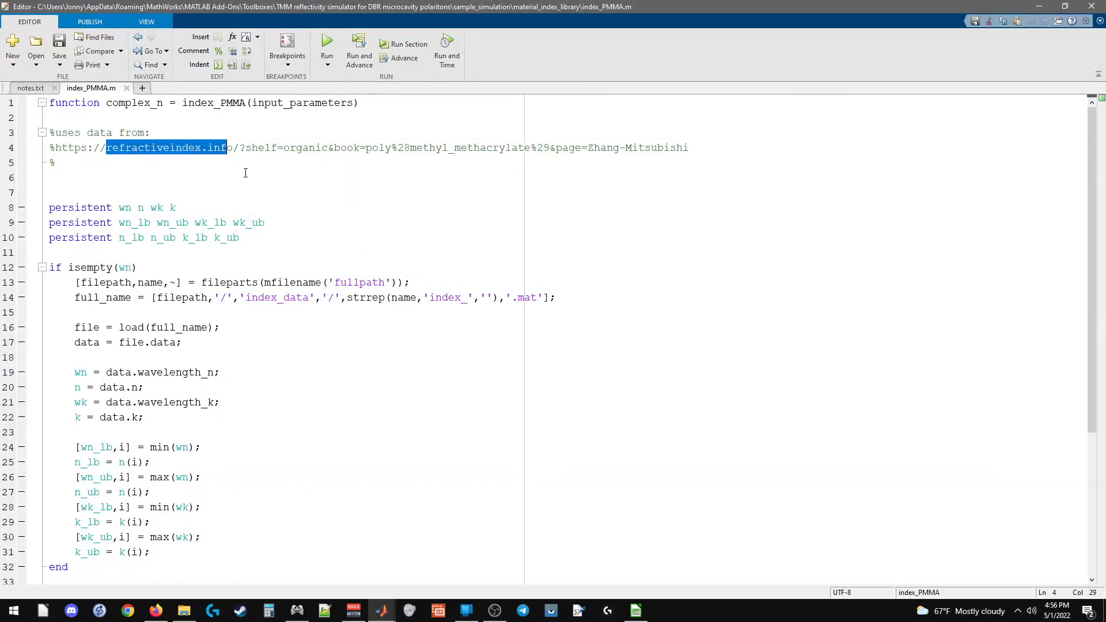
{"action": "left_click", "coordinate": [127, 88]}
{"action": "left_click_drag", "start_coordinate": [267, 6], "coordinate": [0, 283]}
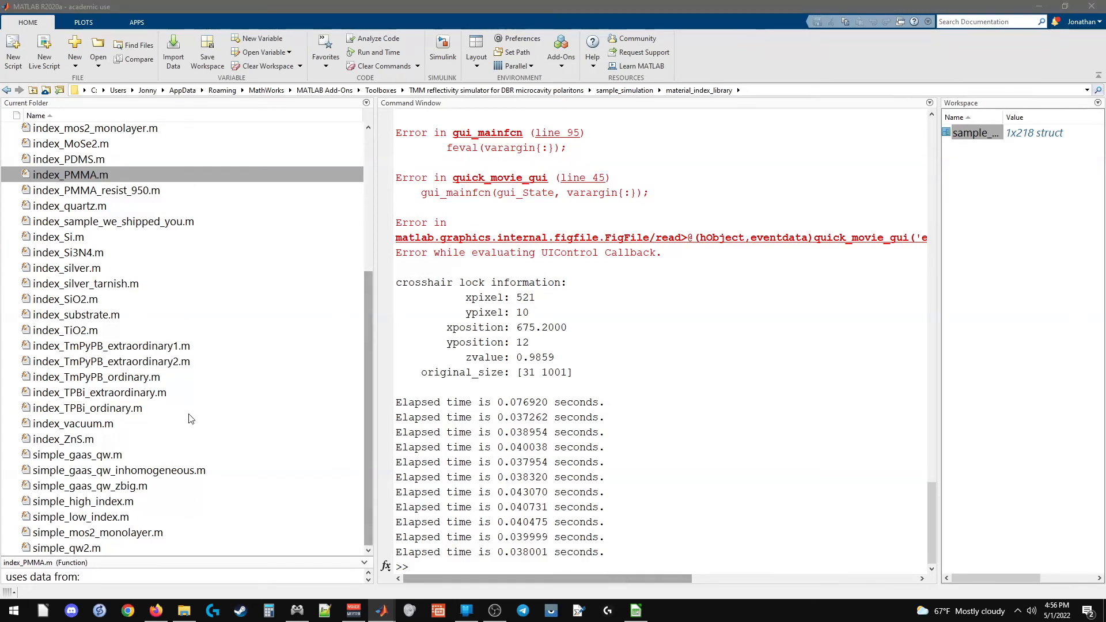
- Open simple_mos2_monolayer.m and examine its input_parameters argument and the external_tuning exciton energies and line widths
{"action": "left_click", "coordinate": [91, 533]}
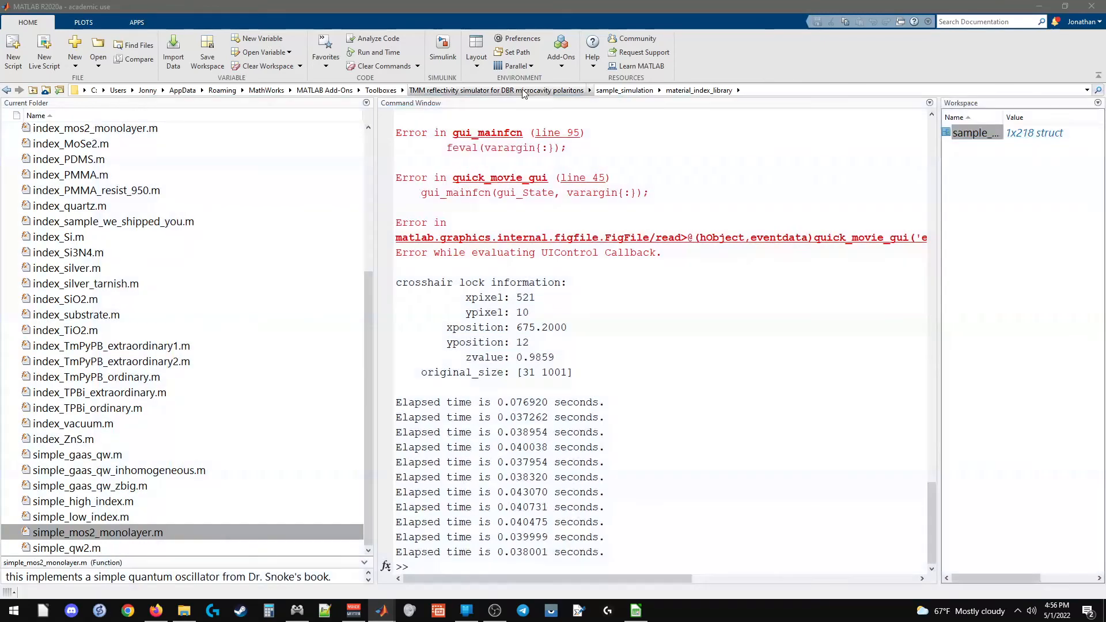
{"action": "left_click_drag", "start_coordinate": [524, 94], "coordinate": [585, 4]}
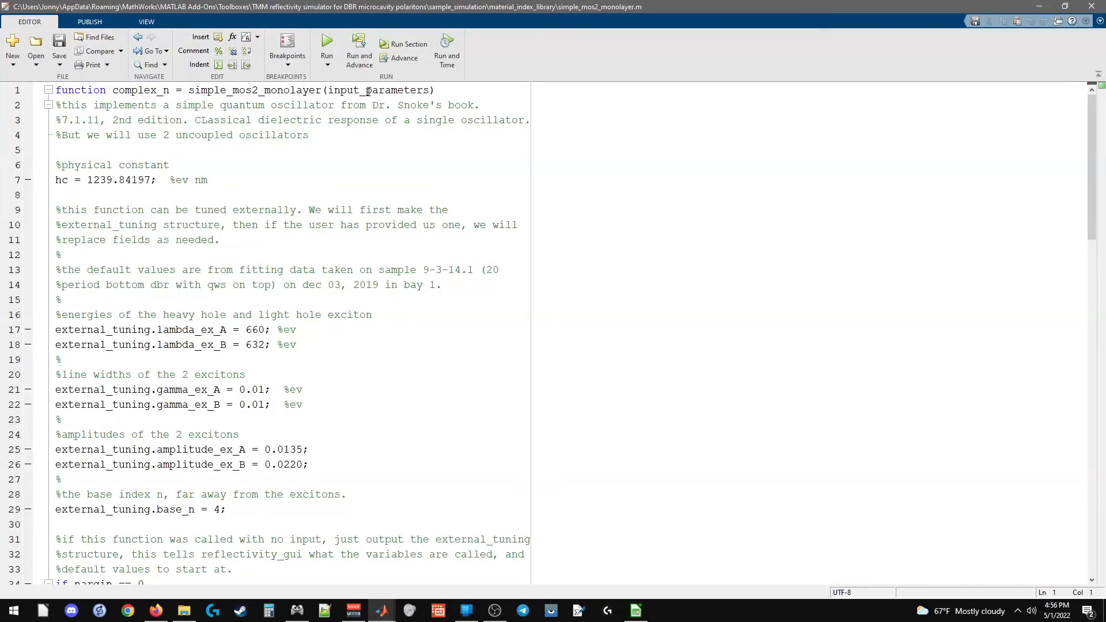
{"action": "left_click_drag", "start_coordinate": [331, 89], "coordinate": [430, 90]}
{"action": "left_click_drag", "start_coordinate": [144, 330], "coordinate": [200, 405]}
{"action": "scroll", "coordinate": [171, 348], "scroll_direction": "down", "scroll_amount": 1}
{"action": "scroll", "coordinate": [171, 348], "scroll_direction": "down", "scroll_amount": 3}
{"action": "scroll", "coordinate": [171, 348], "scroll_direction": "up", "scroll_amount": 4}
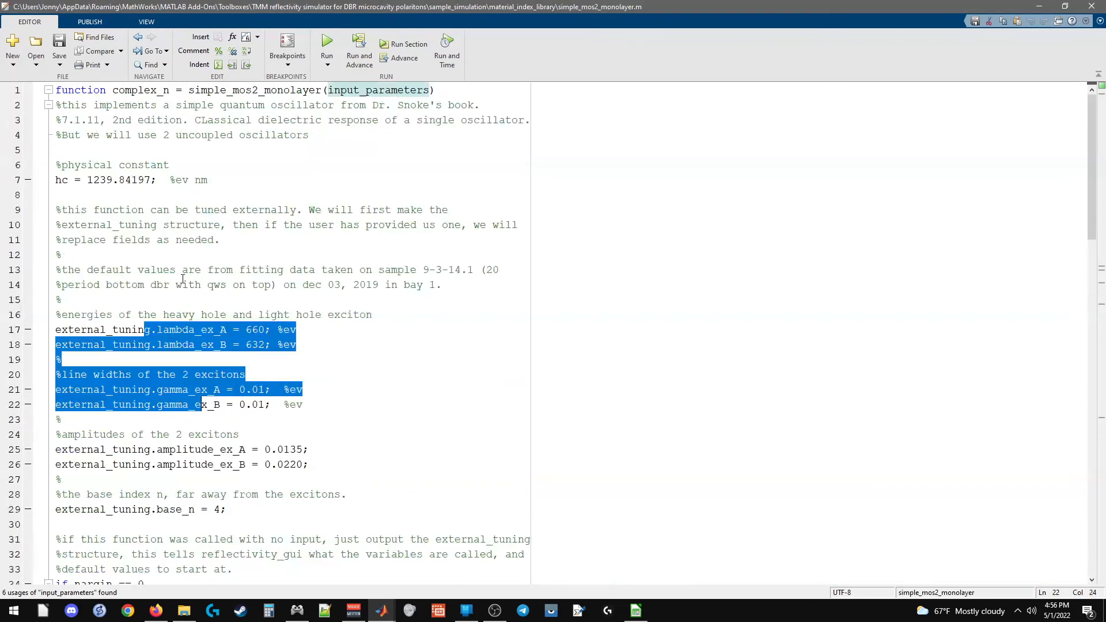
- Review how the rest of simple_mos2_monolayer.m uses input_parameters, put the file away, and switch back to reflectivity_gui
{"action": "left_click_drag", "start_coordinate": [335, 89], "coordinate": [431, 90]}
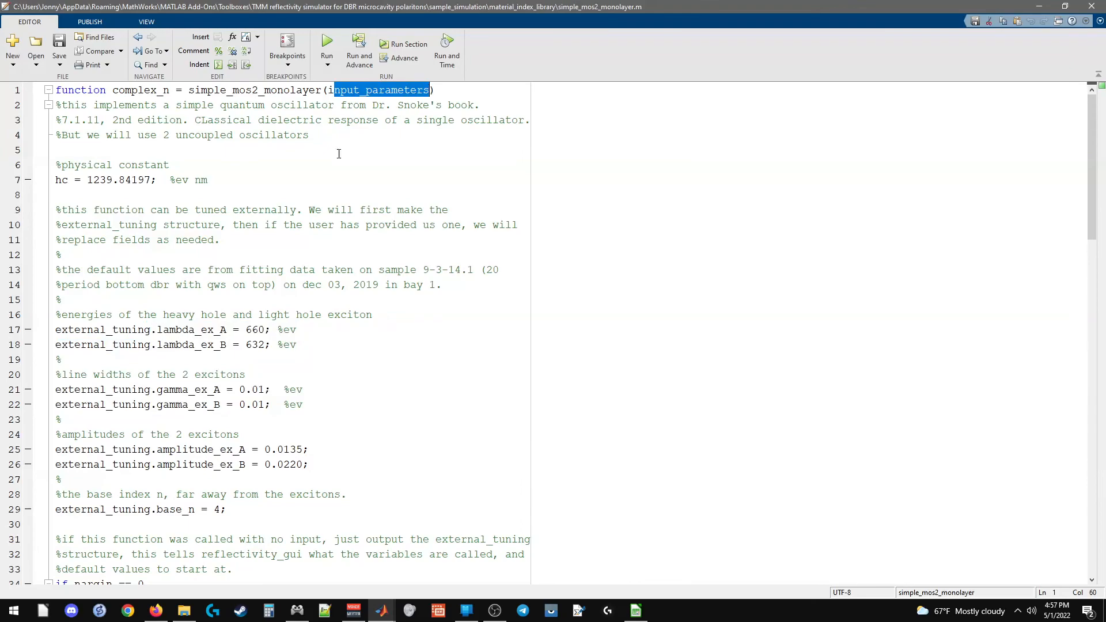
{"action": "scroll", "coordinate": [430, 230], "scroll_direction": "down", "scroll_amount": 9}
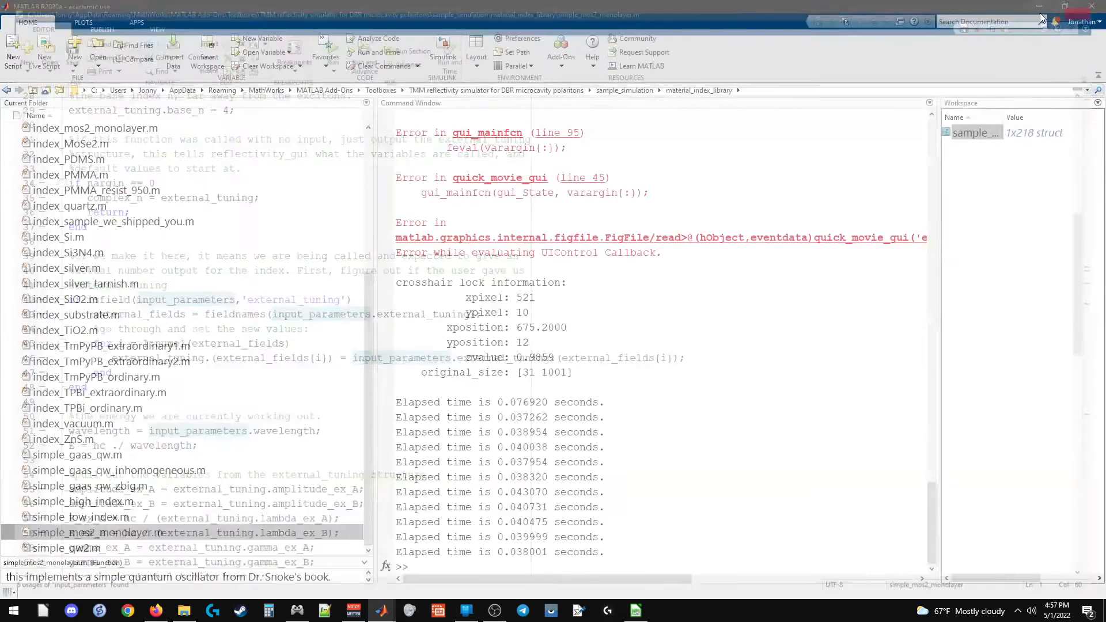
{"action": "left_click", "coordinate": [1092, 6]}
{"action": "mouse_move", "coordinate": [381, 611]}
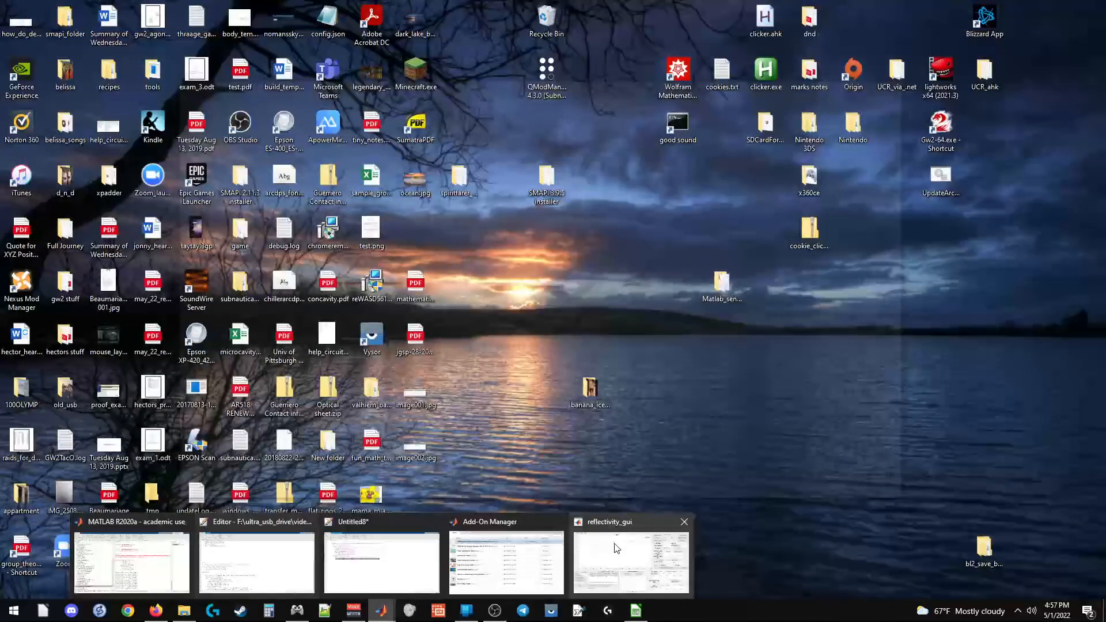
{"action": "left_click", "coordinate": [616, 548]}
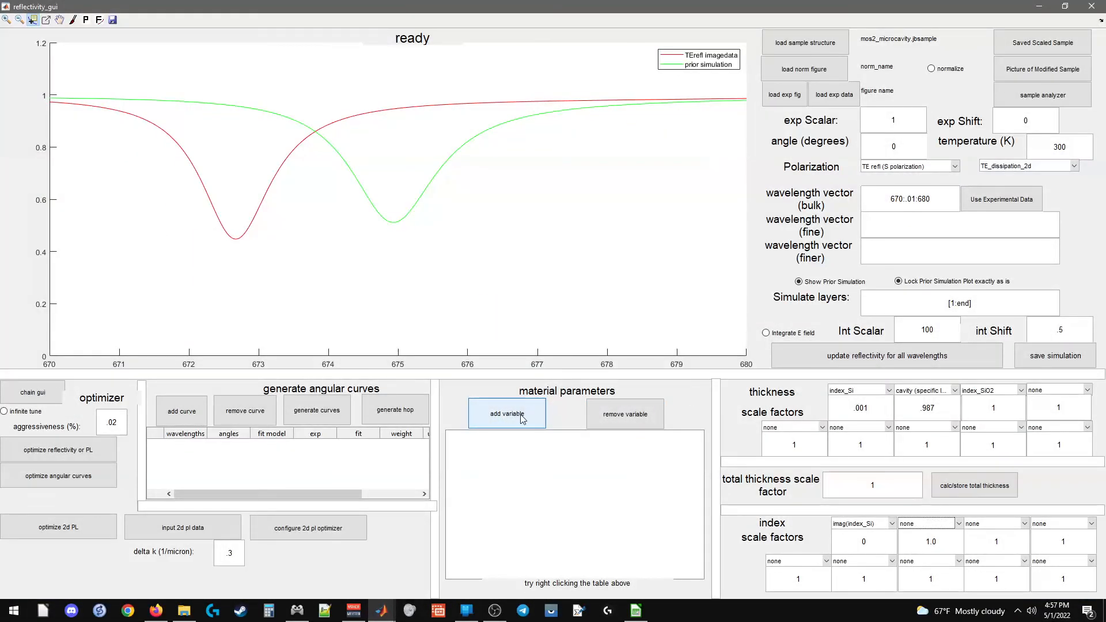
- Try to add a tunable material parameter variable for index_Si3N4
{"action": "left_click", "coordinate": [520, 412]}
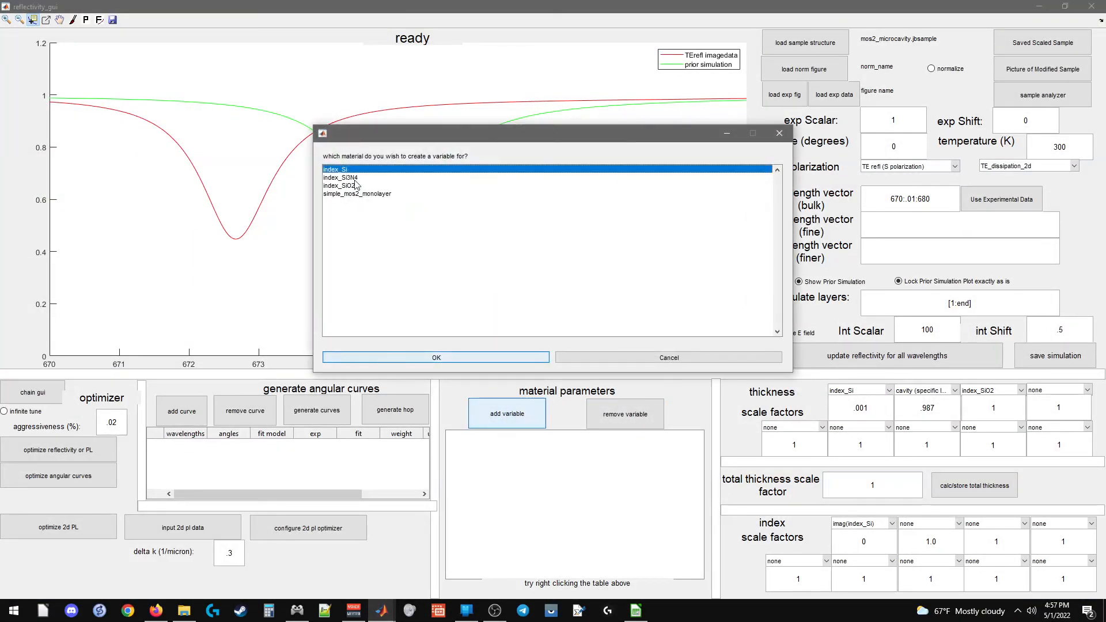
{"action": "left_click", "coordinate": [345, 177]}
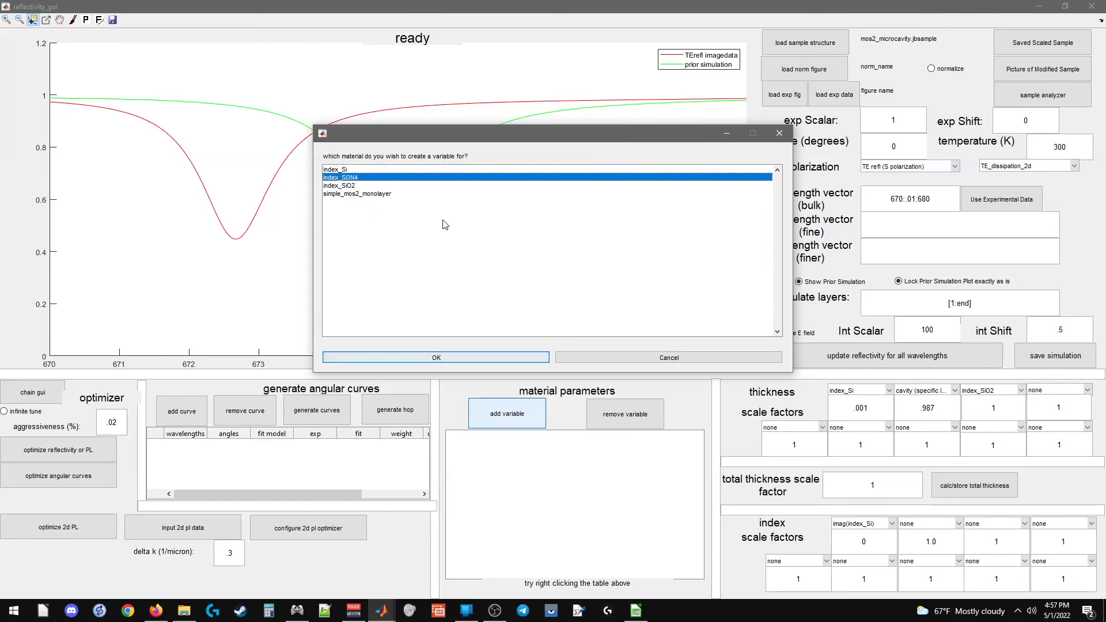
{"action": "left_click", "coordinate": [486, 355]}
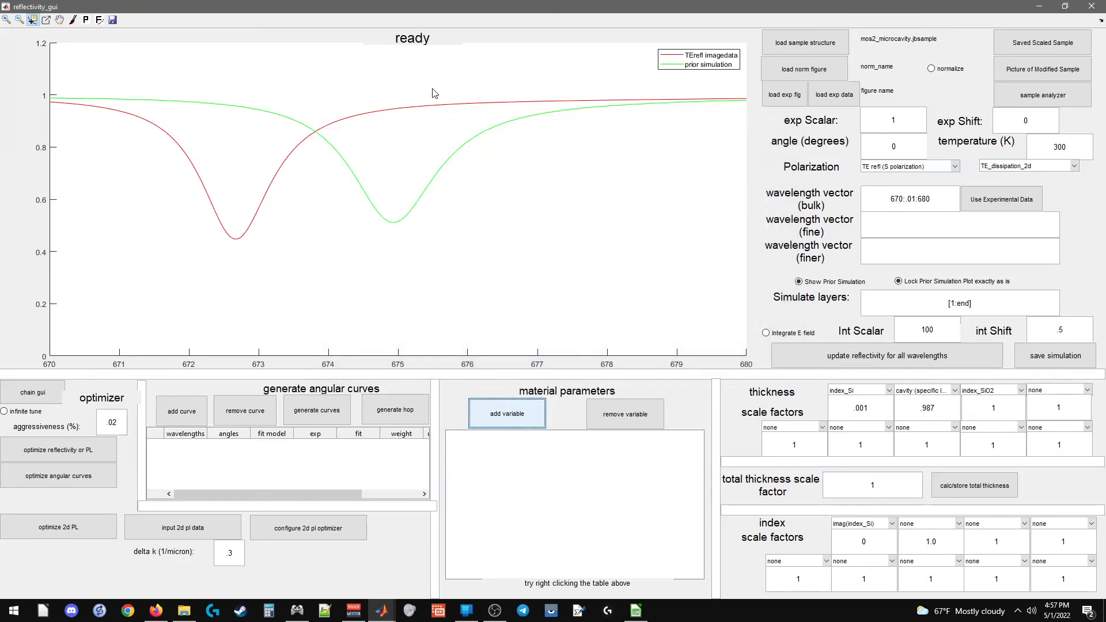
- Add all the tunable variables of simple_mos2_monolayer, from lambda_ex_A through base_n, to the material parameters
{"action": "left_click", "coordinate": [498, 415]}
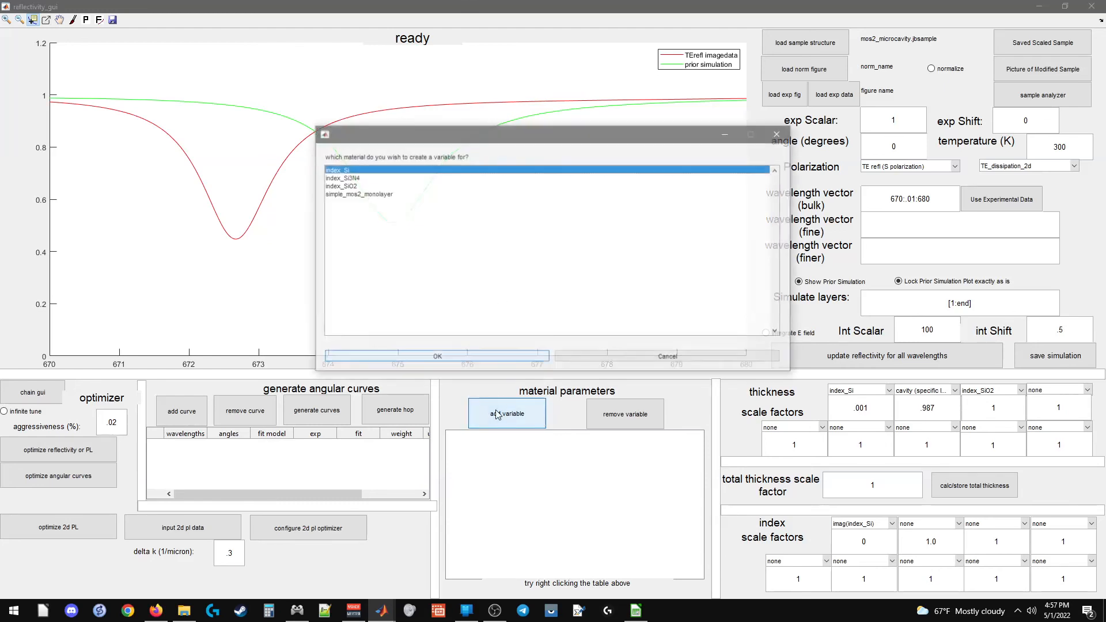
{"action": "left_click", "coordinate": [368, 194]}
{"action": "left_click", "coordinate": [456, 357]}
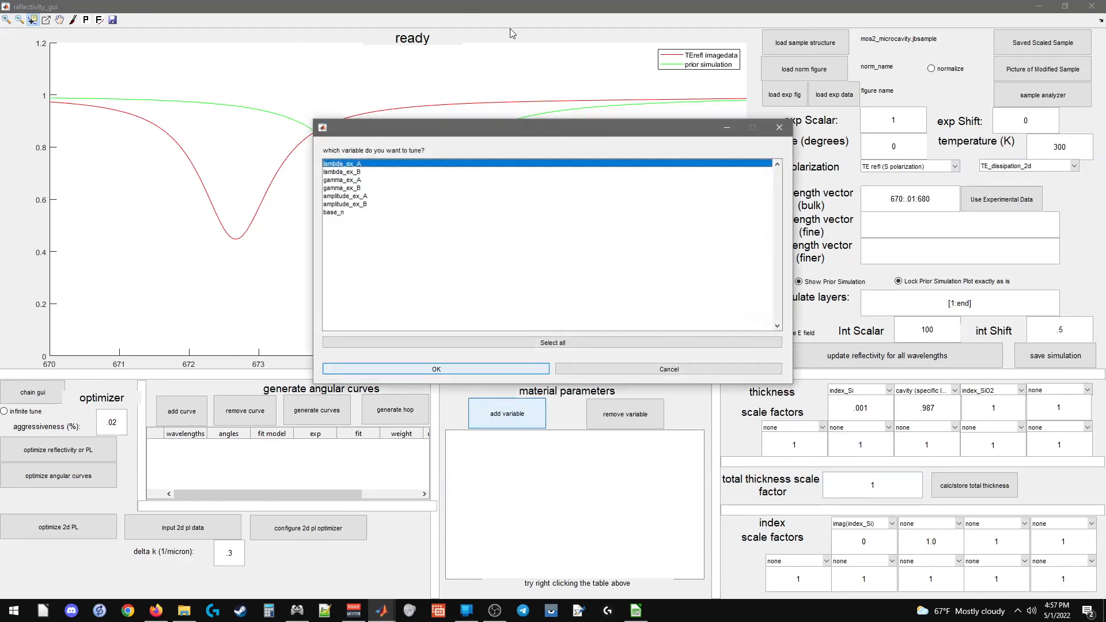
{"action": "left_click_drag", "start_coordinate": [351, 241], "coordinate": [382, 154]}
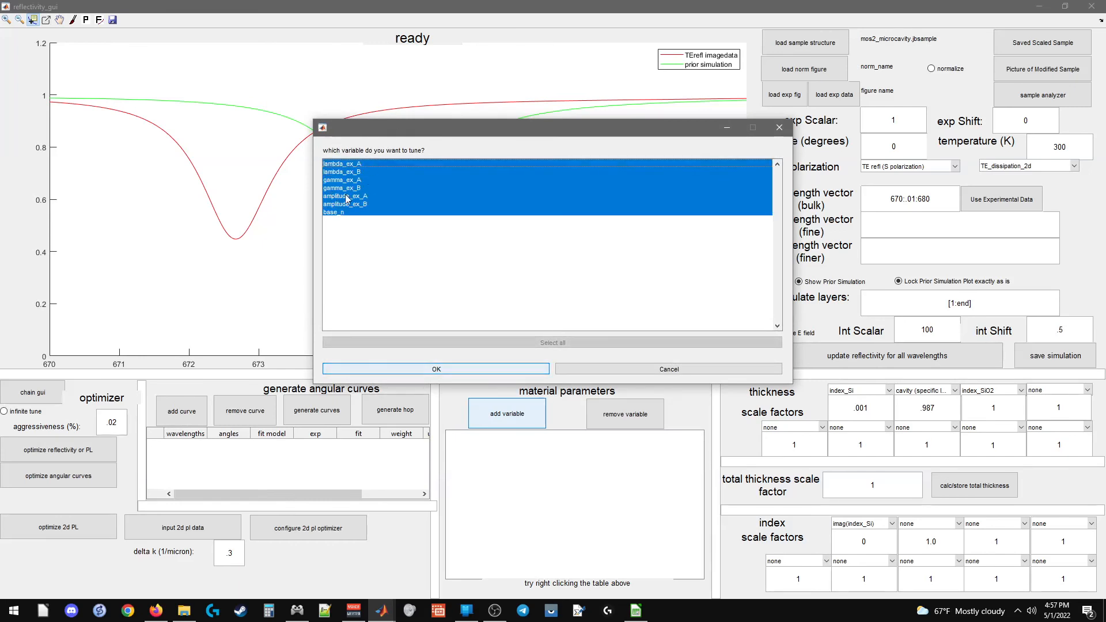
{"action": "left_click", "coordinate": [433, 367]}
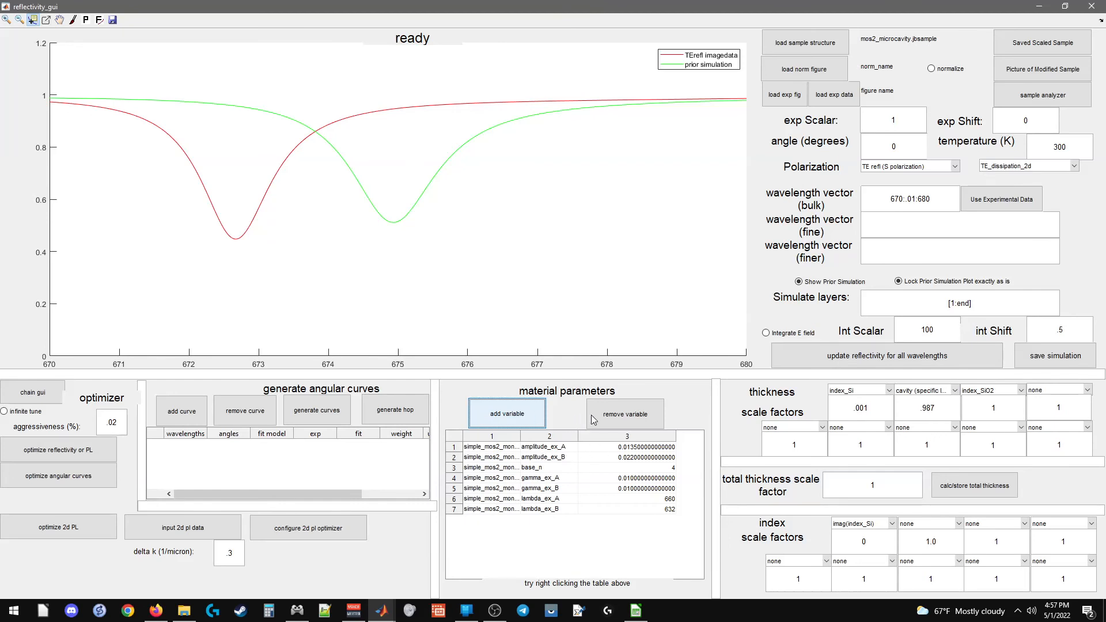
{"action": "left_click", "coordinate": [516, 273]}
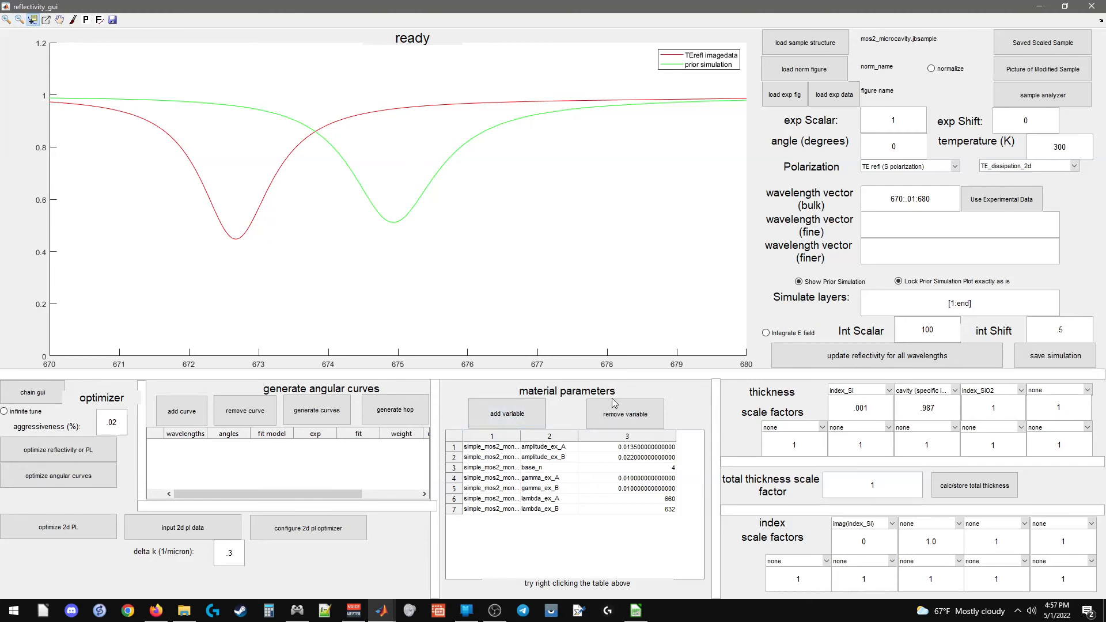
- Set the bulk wavelength vector to 600:.1:680 and update the reflectivity for all wavelengths
{"action": "left_click", "coordinate": [660, 513]}
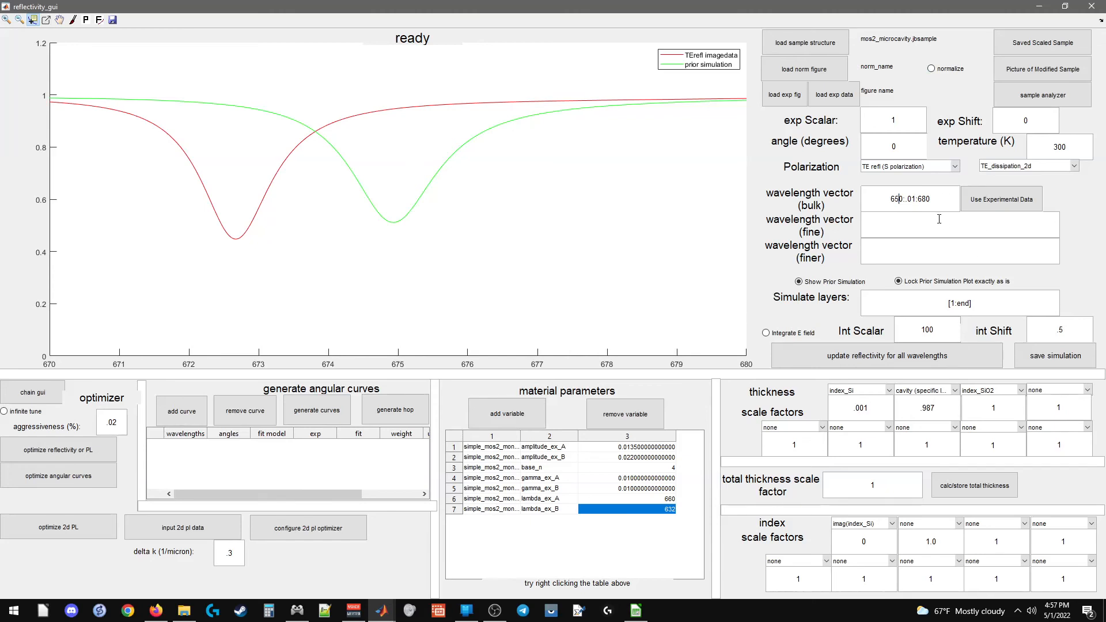
{"action": "key", "text": "BackSpace"}
{"action": "type", "text": "0"}
{"action": "key", "text": "Left"}
{"action": "key", "text": "BackSpace"}
{"action": "left_click", "coordinate": [882, 353]}
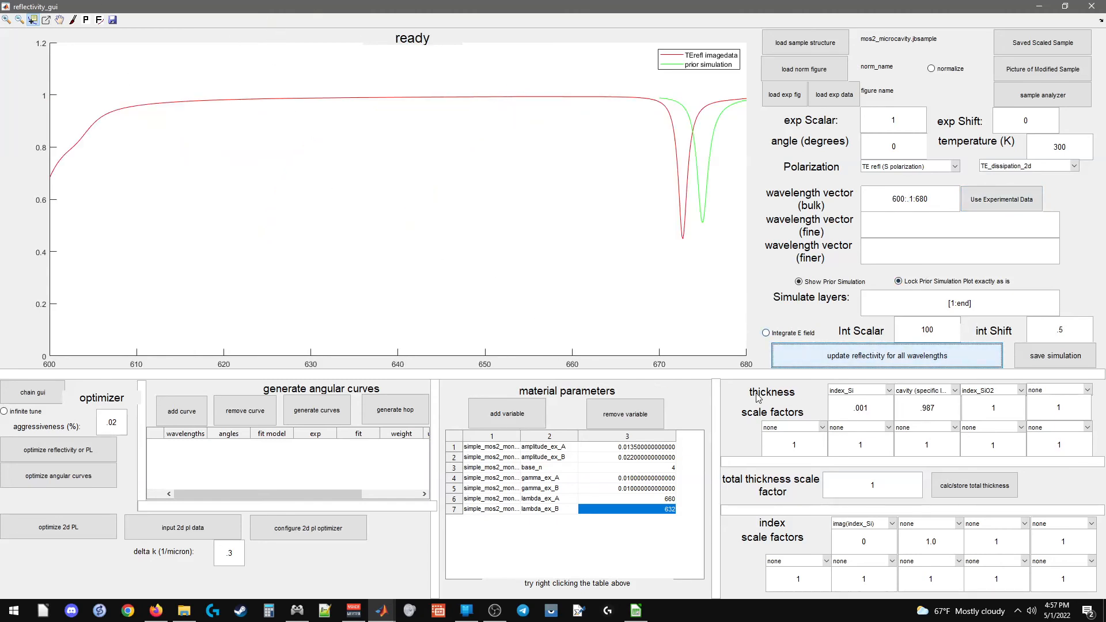
- Read the wavelength at the red curve's dip, set lambda_ex_A to 672.7, and update the reflectivity for all wavelengths
{"action": "double_click", "coordinate": [671, 500]}
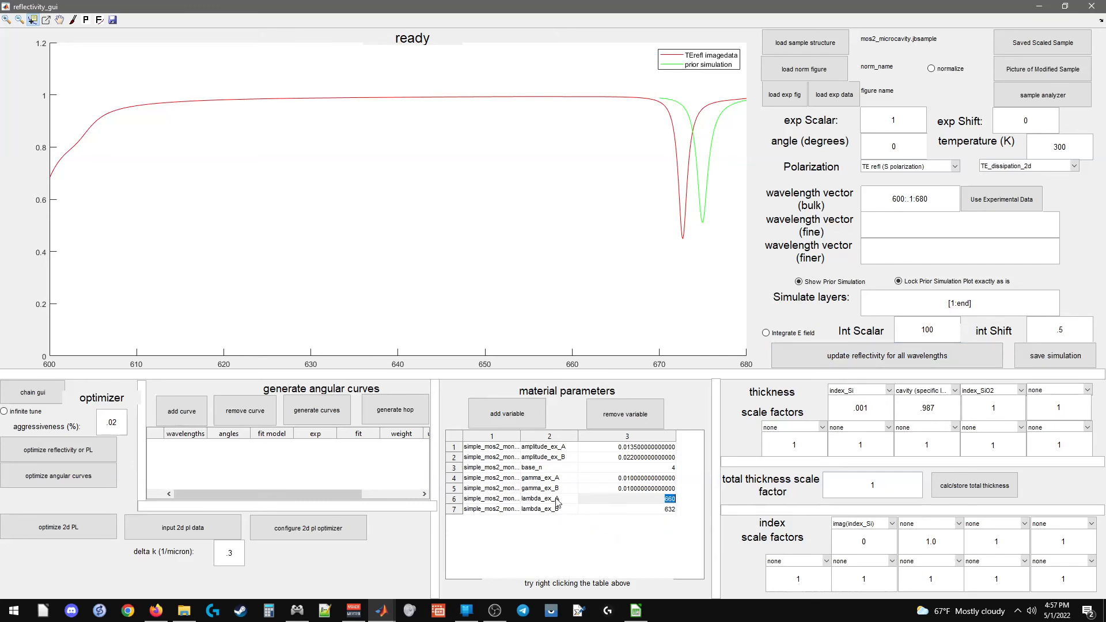
{"action": "left_click", "coordinate": [681, 236]}
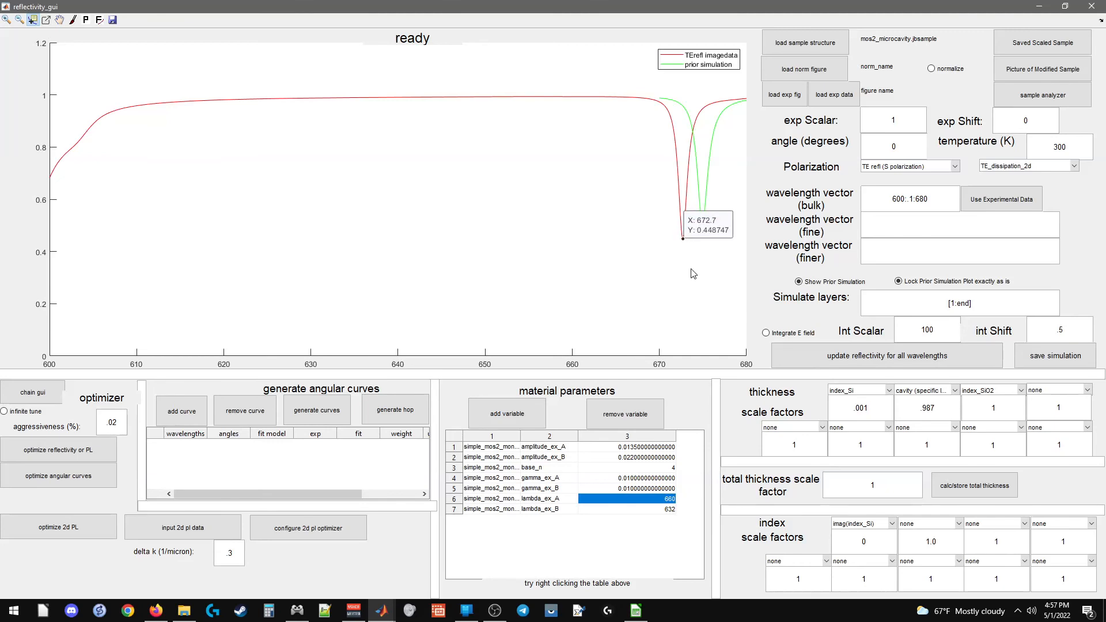
{"action": "double_click", "coordinate": [667, 499]}
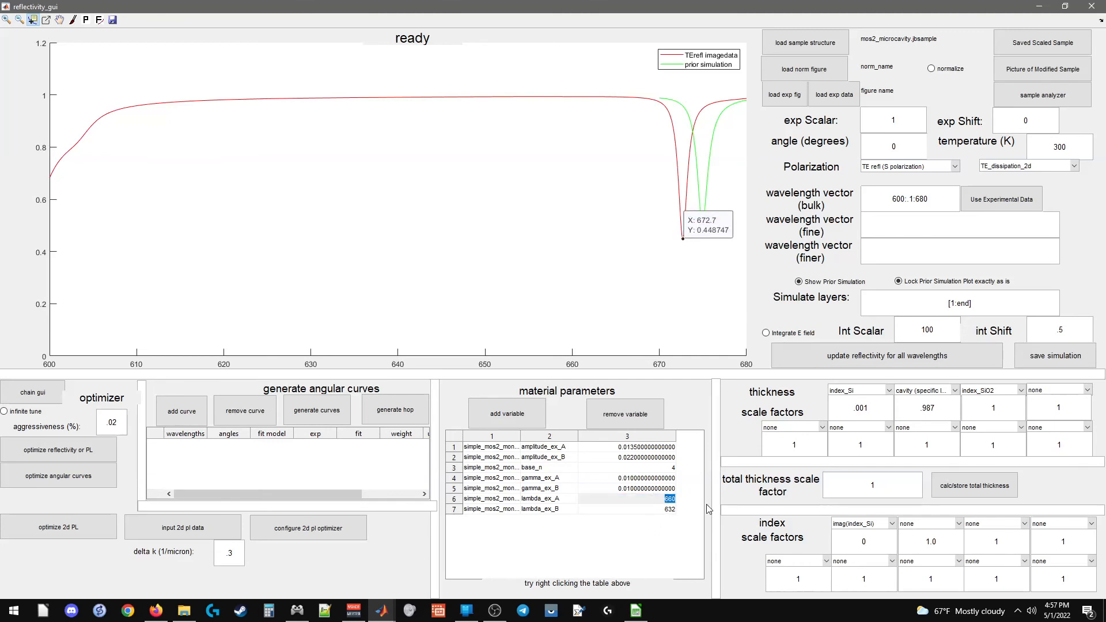
{"action": "type", "text": "672"}
{"action": "key", "text": "Return"}
{"action": "type", "text": ".7"}
{"action": "key", "text": "Return"}
{"action": "left_click", "coordinate": [815, 348]}
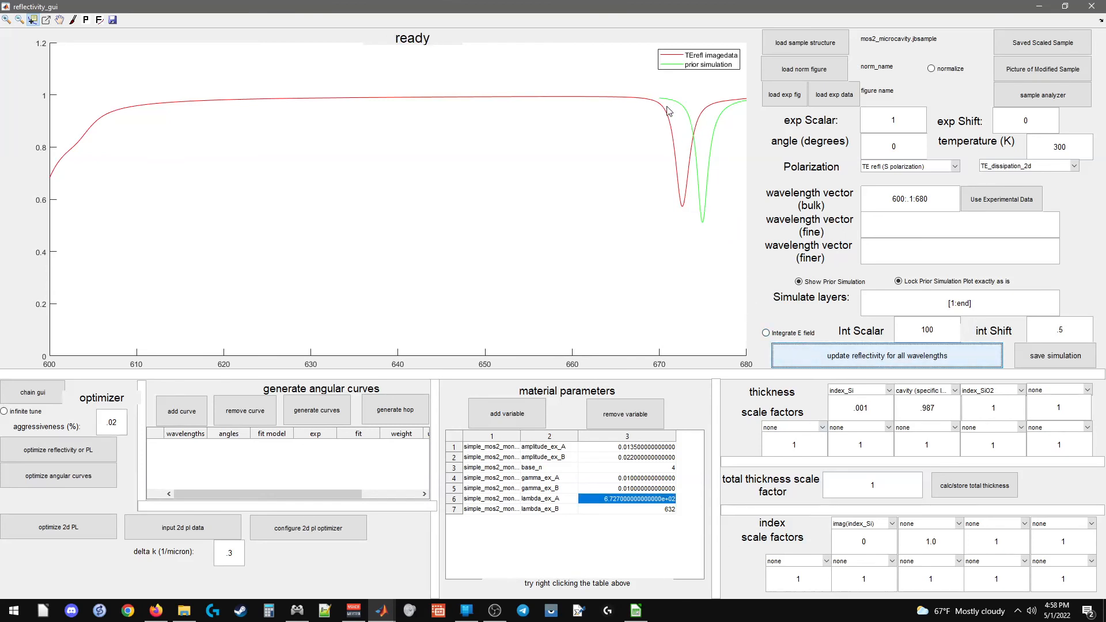
- Open the toolbox's reflectivity_simulator_demo folder in the main MATLAB window and return to reflectivity_gui
{"action": "double_click", "coordinate": [625, 500]}
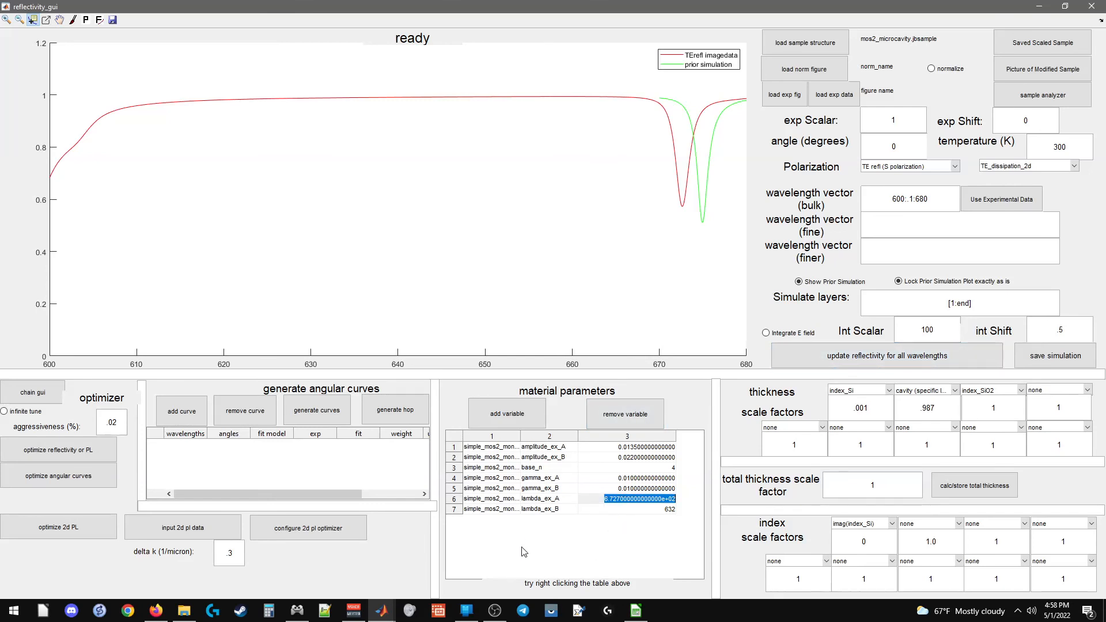
{"action": "left_click_drag", "start_coordinate": [585, 6], "coordinate": [1105, 12]}
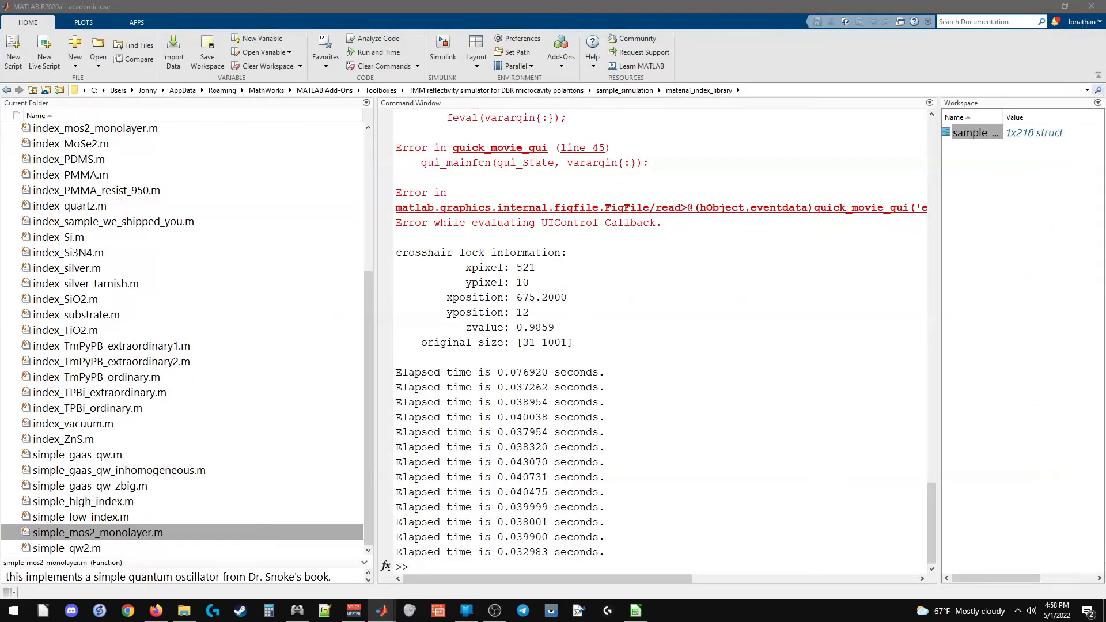
{"action": "left_click", "coordinate": [7, 91]}
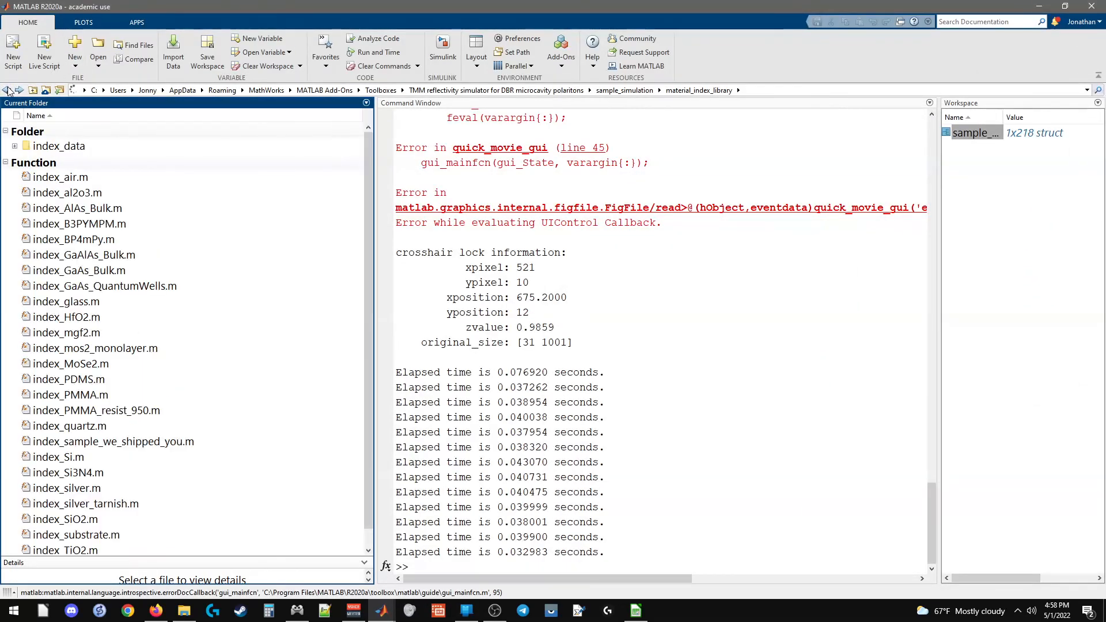
{"action": "left_click", "coordinate": [8, 91]}
{"action": "left_click", "coordinate": [7, 90]}
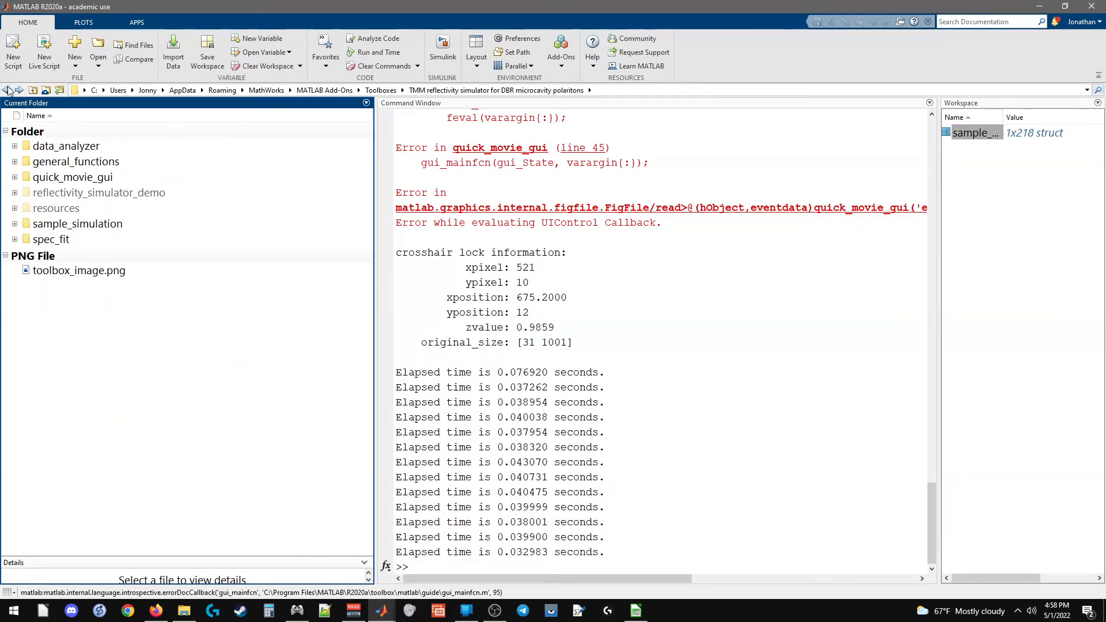
{"action": "double_click", "coordinate": [182, 197]}
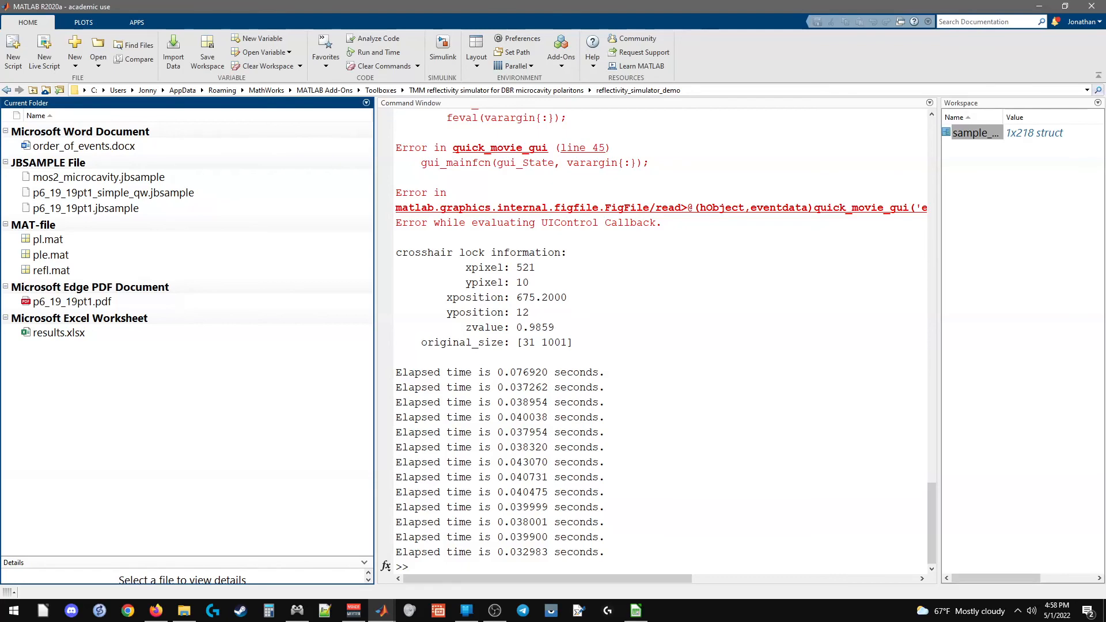
{"action": "left_click_drag", "start_coordinate": [1105, 146], "coordinate": [299, 0]}
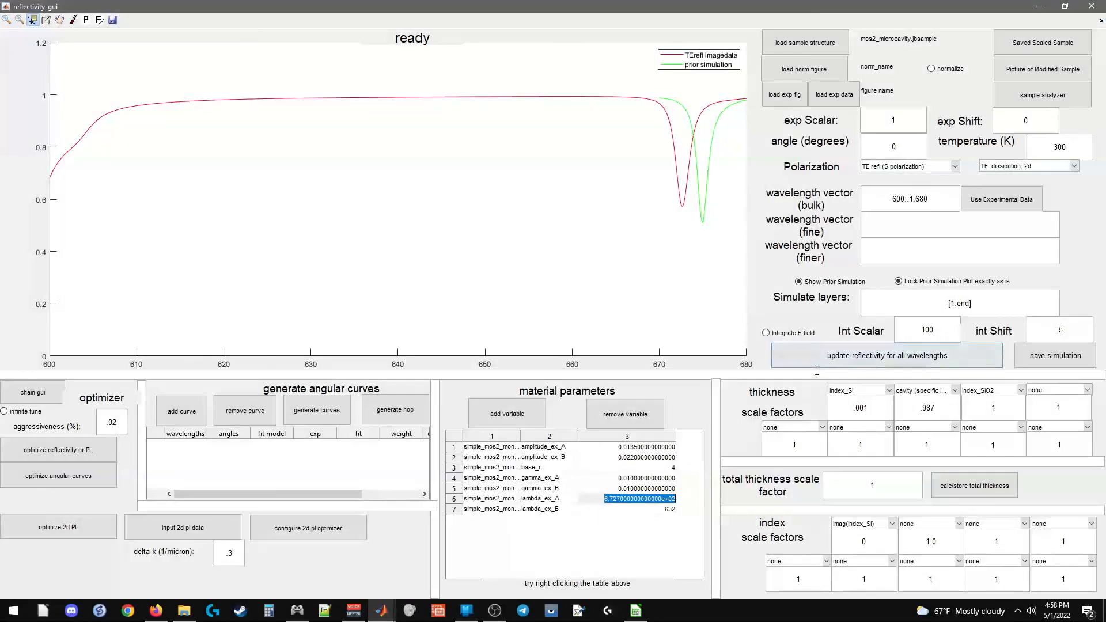
- Make index plots for layer 21, simple_mos2_monolayer, examine the curves, and move the figure window out of the way
{"action": "left_click", "coordinate": [644, 526]}
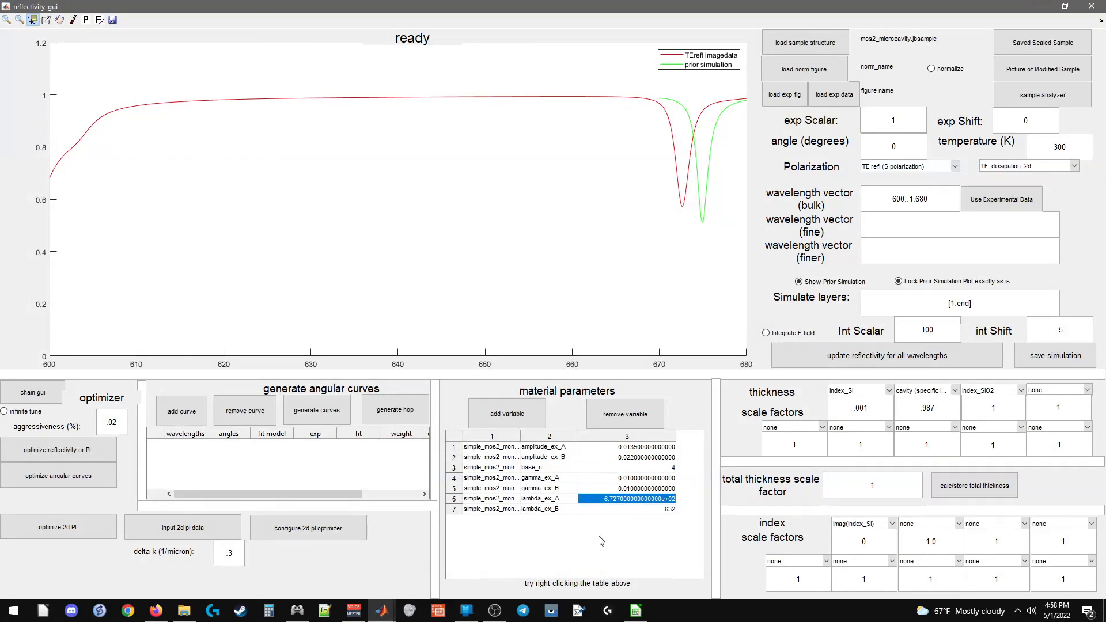
{"action": "right_click", "coordinate": [552, 529]}
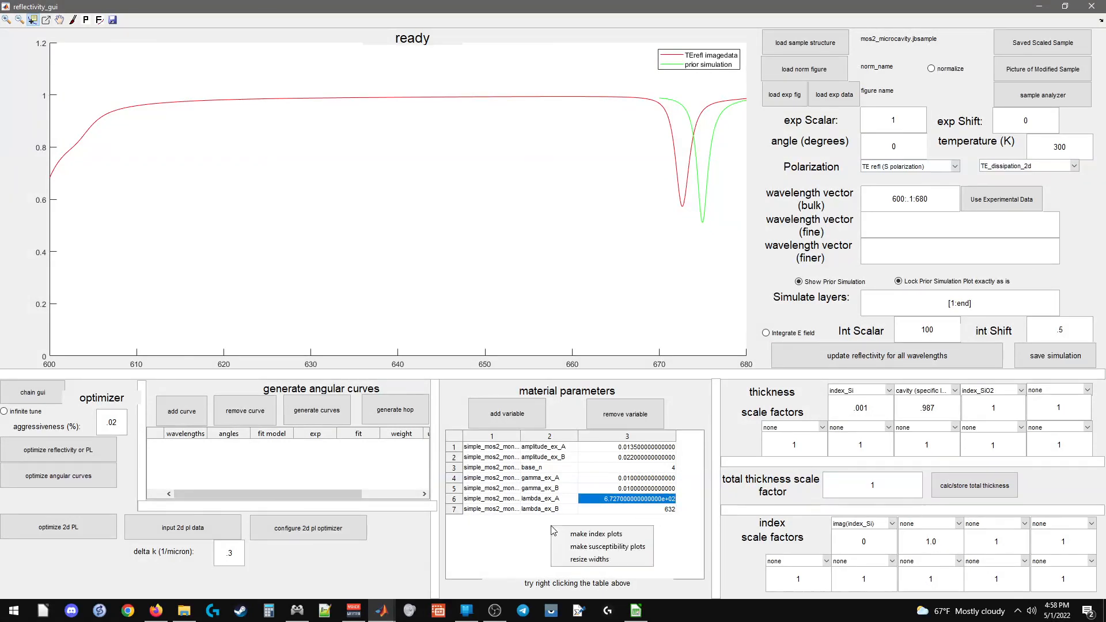
{"action": "left_click", "coordinate": [579, 536]}
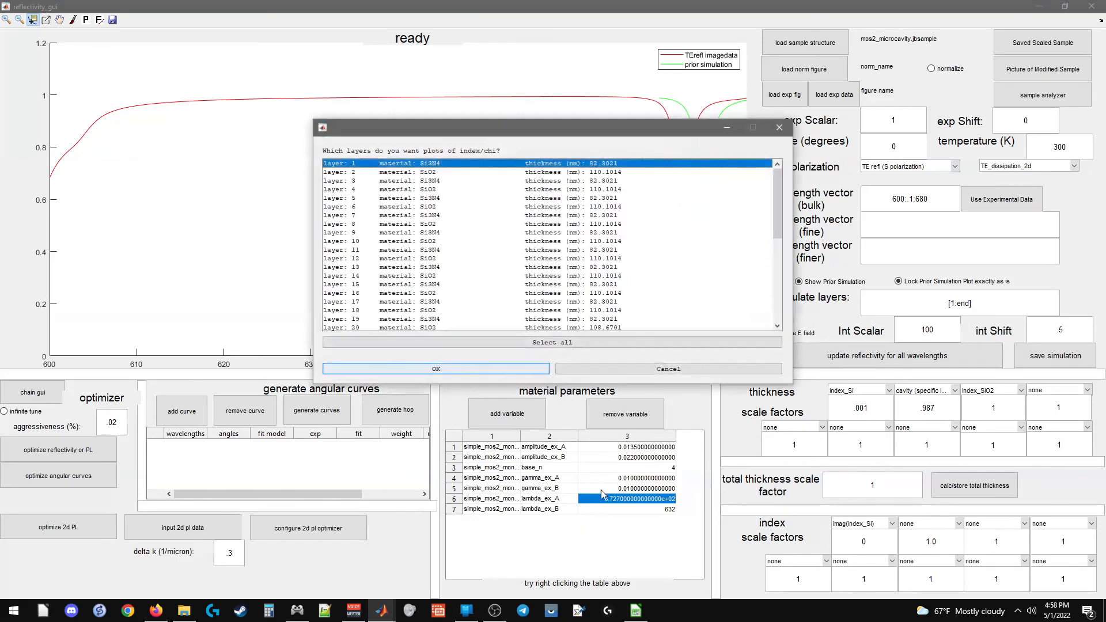
{"action": "scroll", "coordinate": [484, 211], "scroll_direction": "down", "scroll_amount": 4}
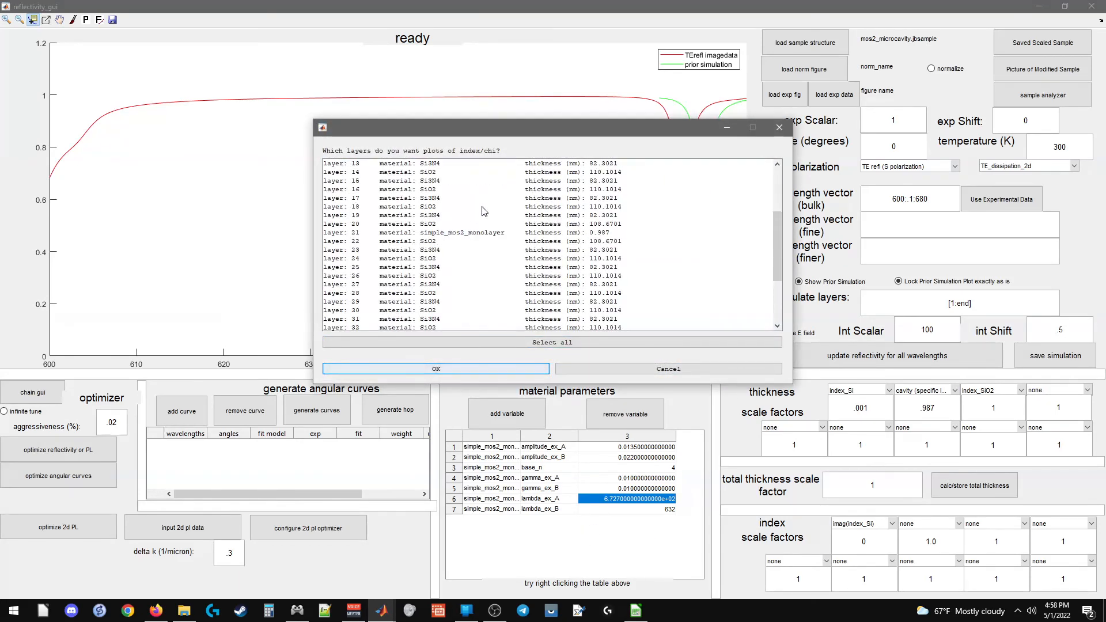
{"action": "left_click", "coordinate": [449, 234]}
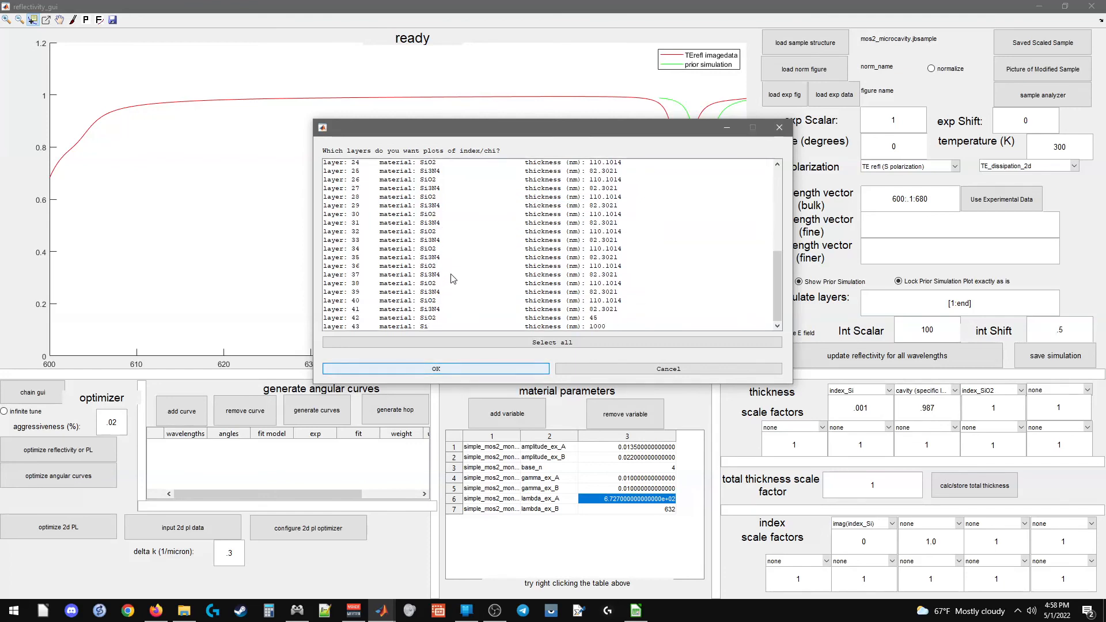
{"action": "scroll", "coordinate": [457, 254], "scroll_direction": "up", "scroll_amount": 4}
{"action": "scroll", "coordinate": [459, 246], "scroll_direction": "down", "scroll_amount": 6}
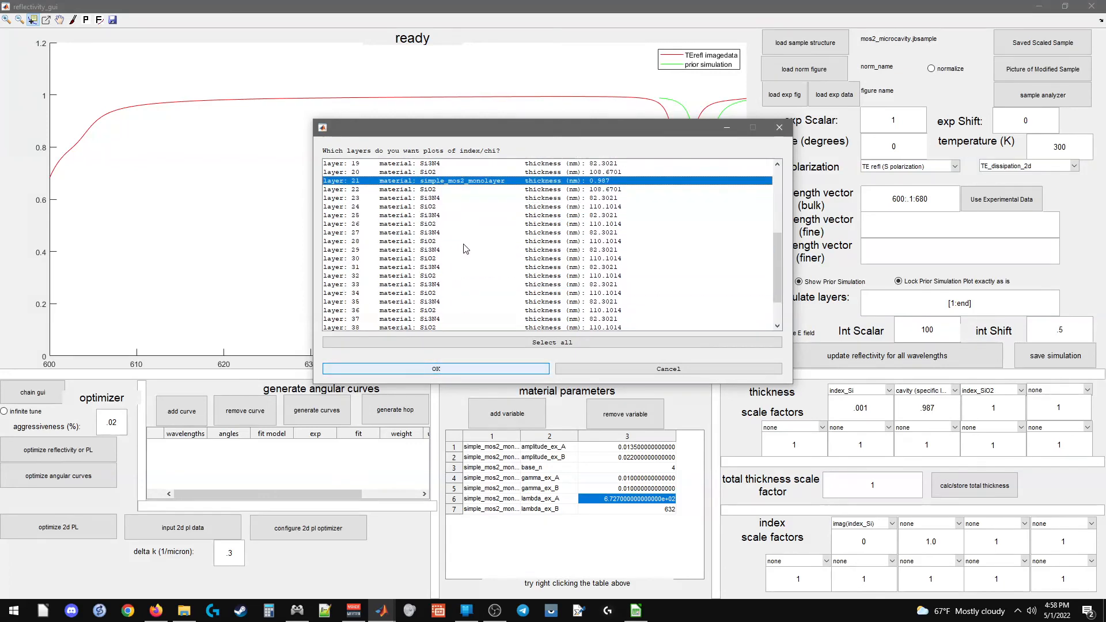
{"action": "scroll", "coordinate": [496, 288], "scroll_direction": "up", "scroll_amount": 4}
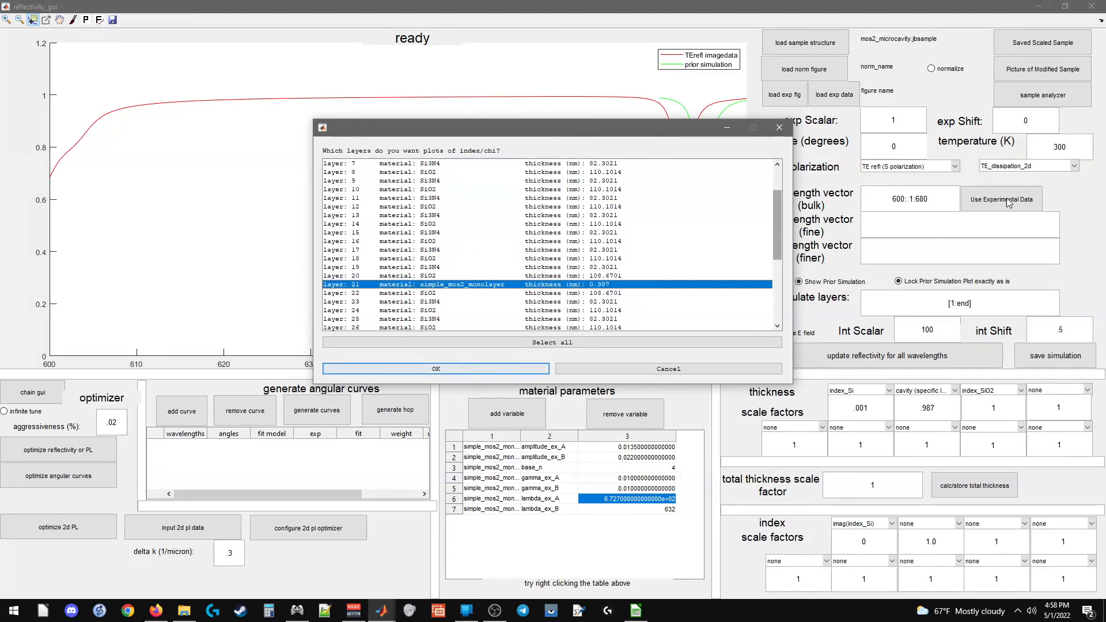
{"action": "left_click", "coordinate": [442, 369]}
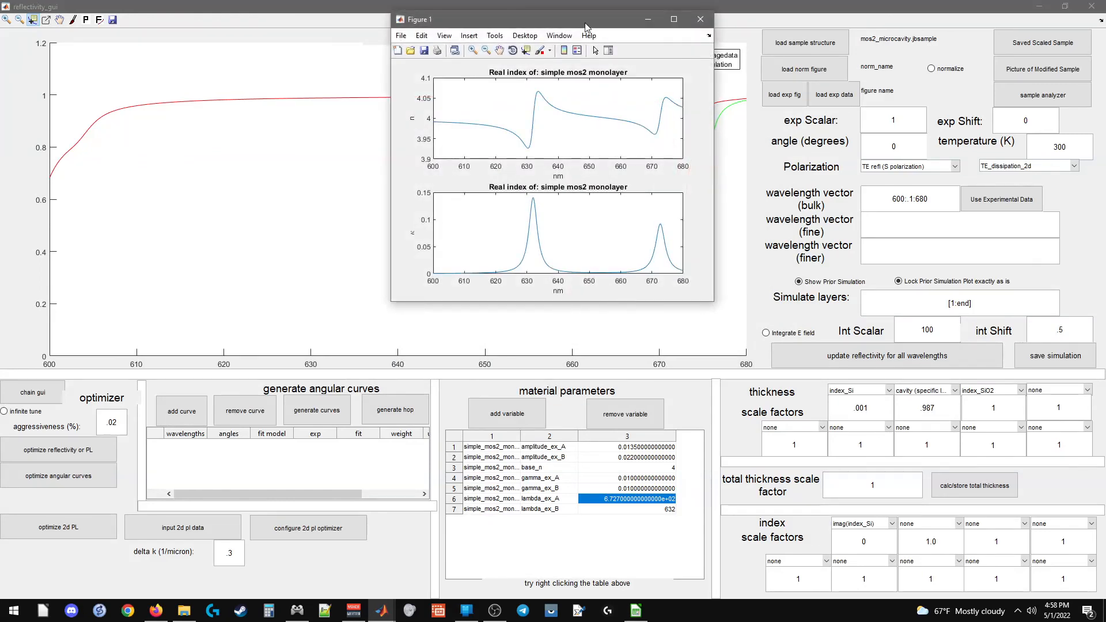
{"action": "left_click_drag", "start_coordinate": [605, 19], "coordinate": [489, 108]}
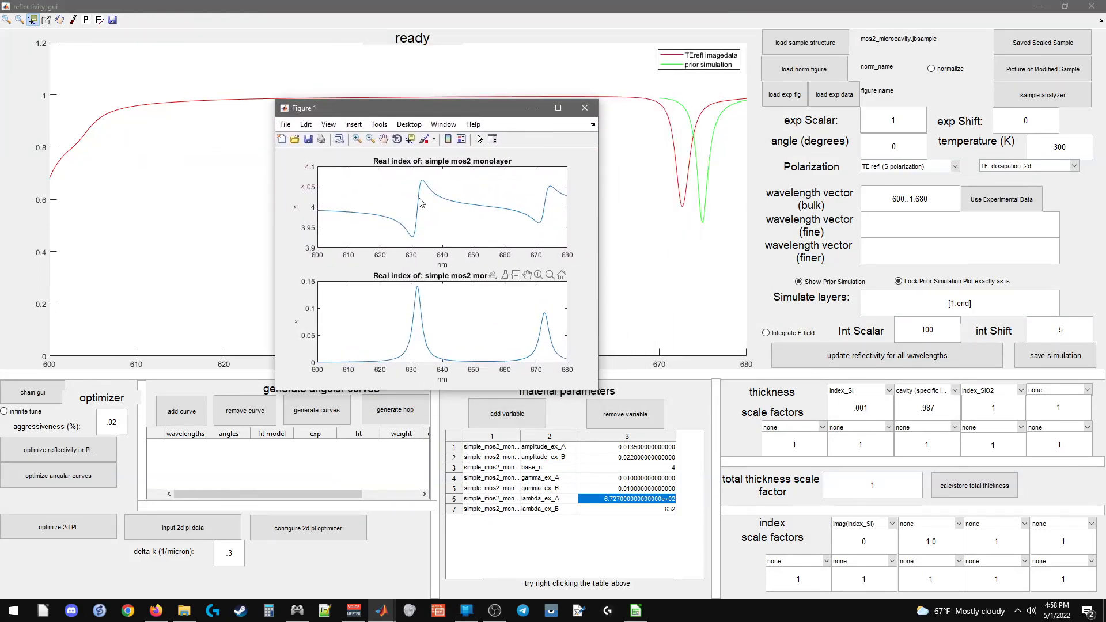
{"action": "left_click_drag", "start_coordinate": [437, 105], "coordinate": [0, 105]}
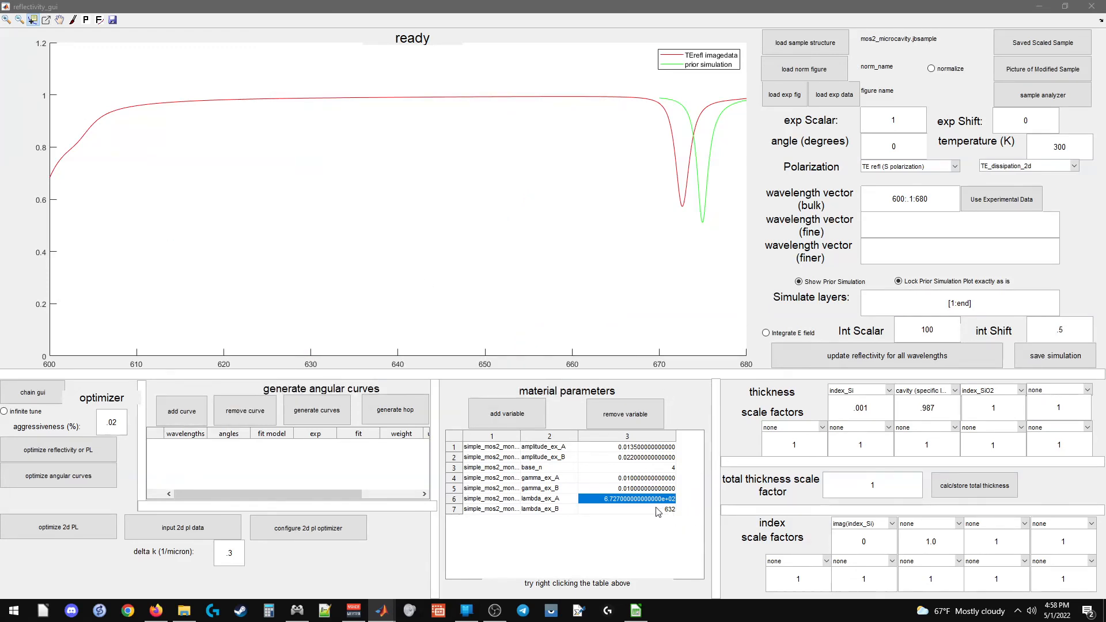
- Set the MoS2 monolayer's lambda_ex_A material parameter to 690
{"action": "double_click", "coordinate": [633, 498]}
{"action": "left_click_drag", "start_coordinate": [602, 499], "coordinate": [713, 503]}
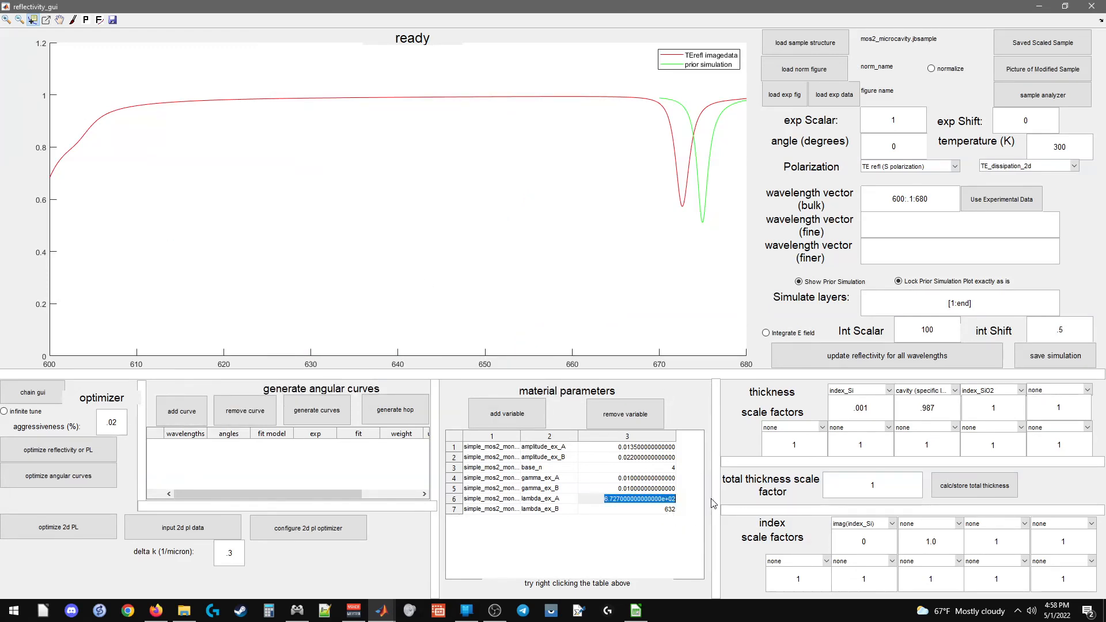
{"action": "type", "text": "690"}
{"action": "key", "text": "Return"}
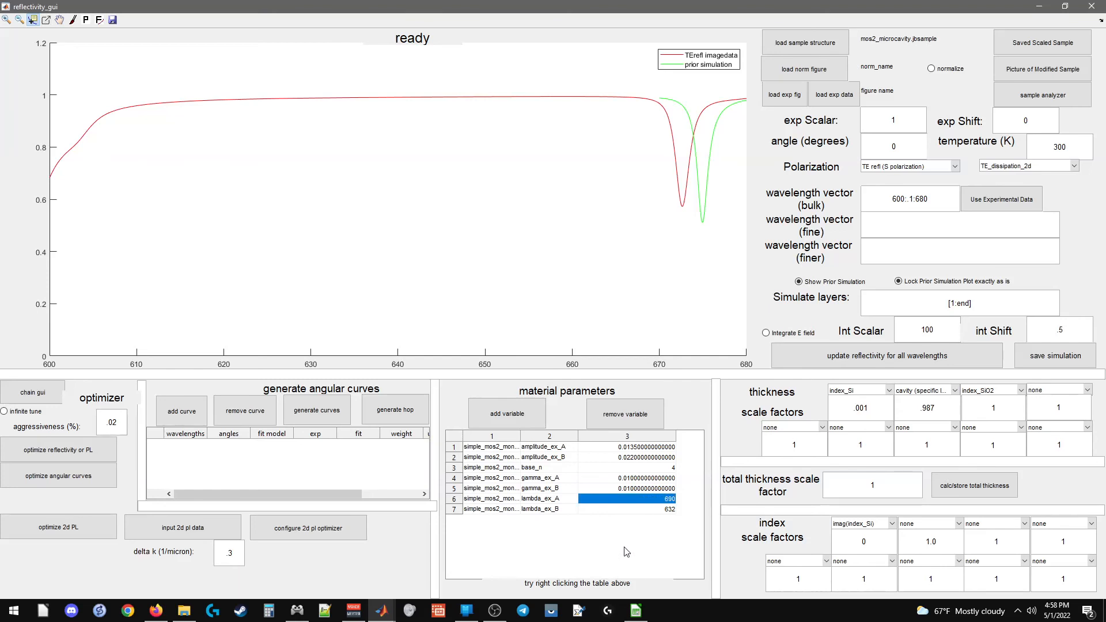
- Make index plots for layer 21, simple_mos2_monolayer, compare them side by side with the earlier figure, and close both figures
{"action": "right_click", "coordinate": [610, 545]}
{"action": "left_click", "coordinate": [634, 550]}
{"action": "scroll", "coordinate": [567, 178], "scroll_direction": "down", "scroll_amount": 5}
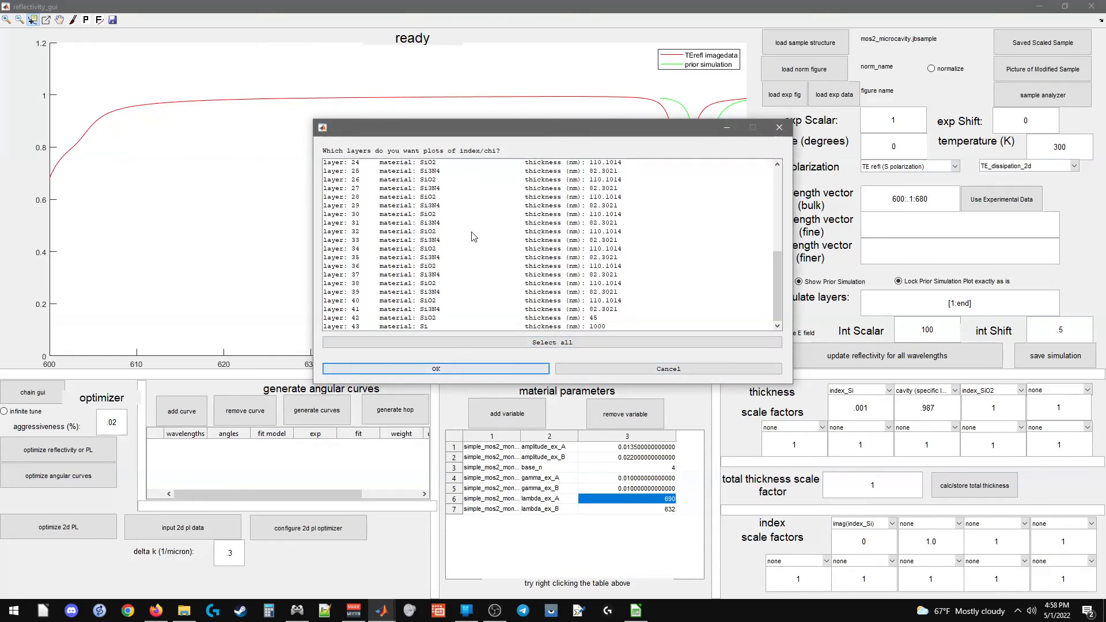
{"action": "left_click", "coordinate": [476, 207]}
{"action": "left_click", "coordinate": [460, 369]}
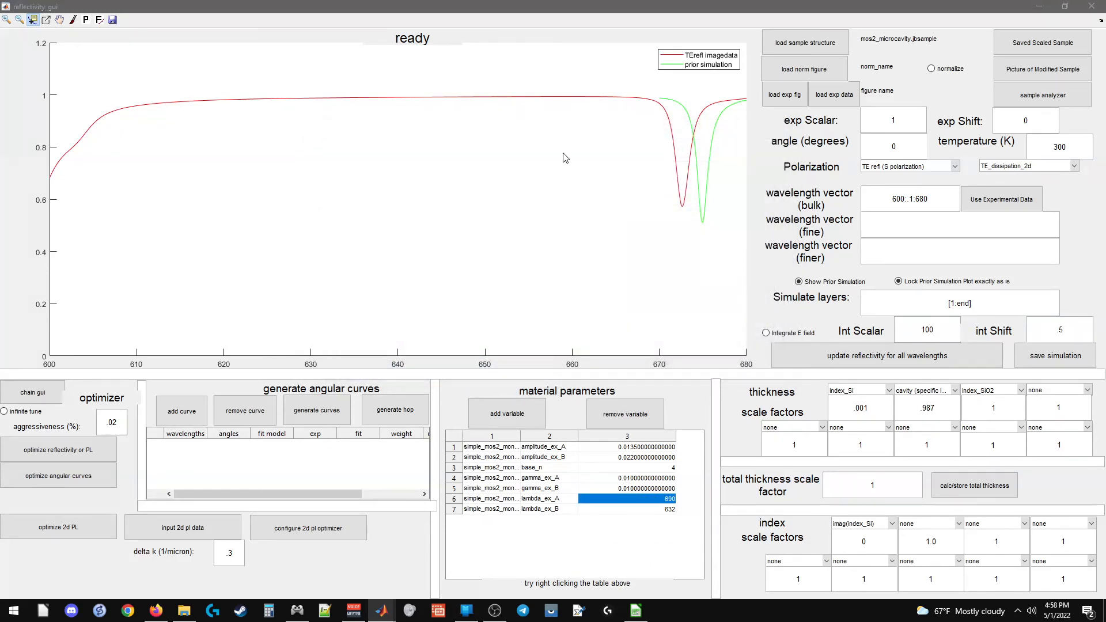
{"action": "left_click_drag", "start_coordinate": [527, 17], "coordinate": [755, 70]}
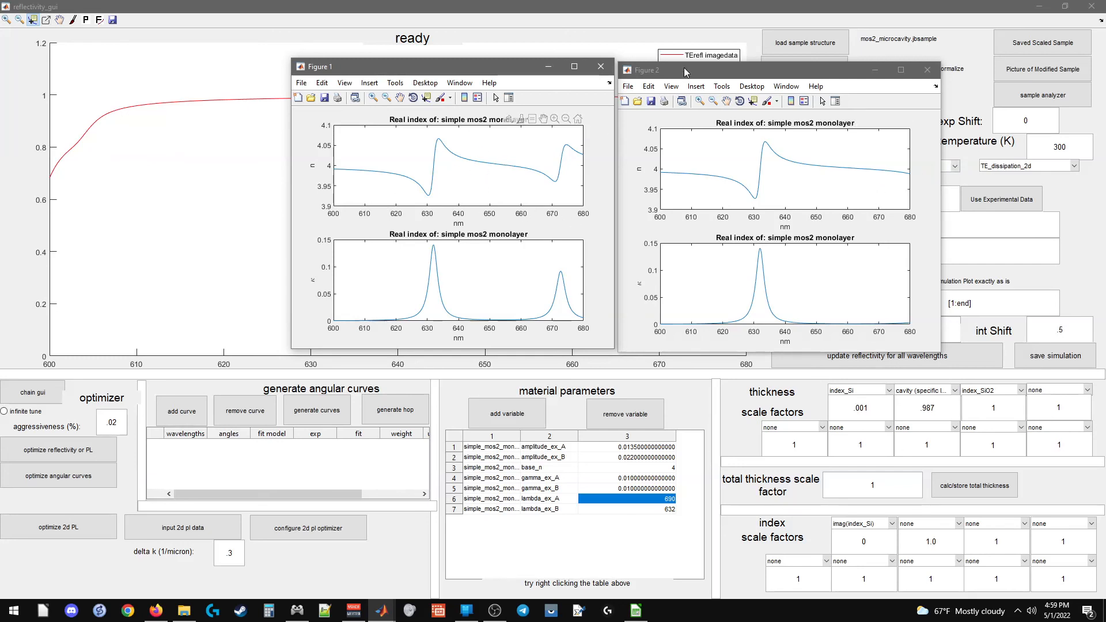
{"action": "left_click", "coordinate": [598, 70]}
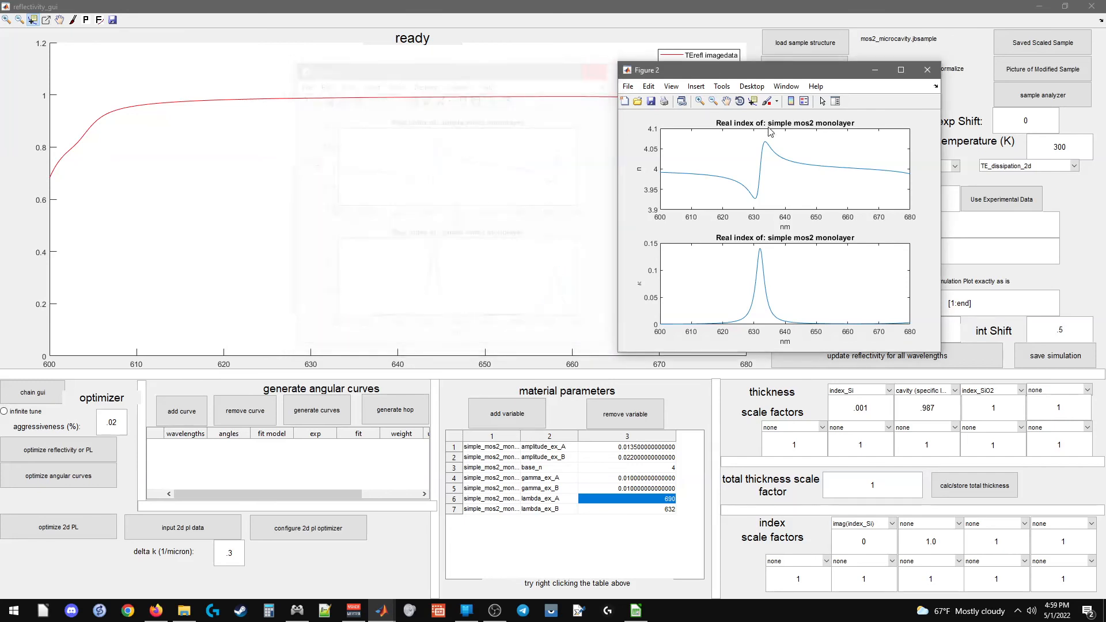
{"action": "left_click", "coordinate": [927, 70]}
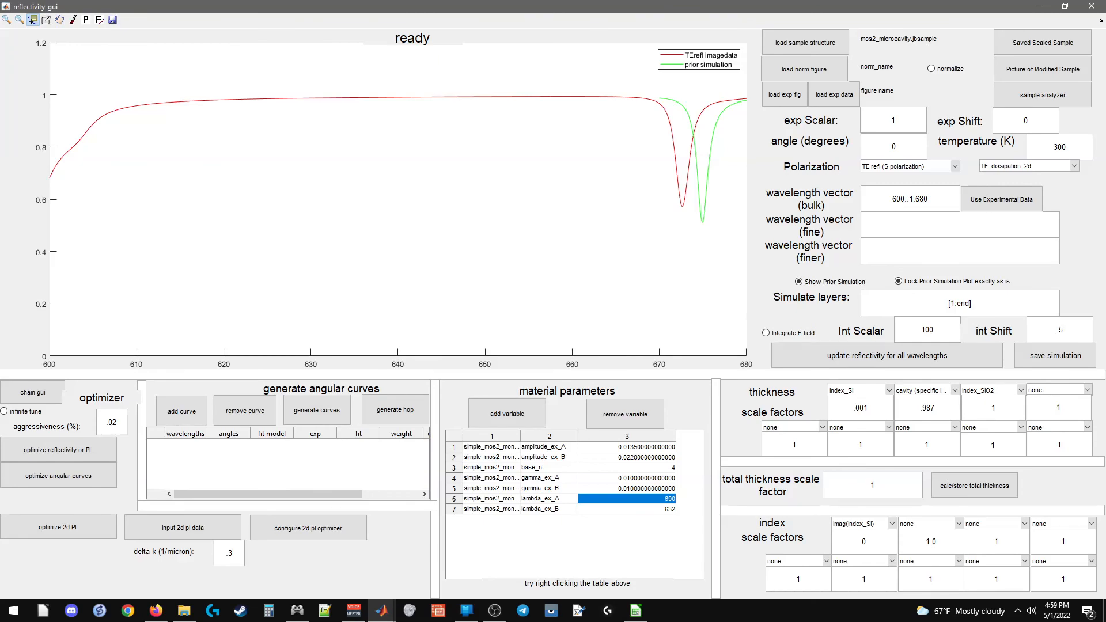
{"action": "key", "text": "super+d"}
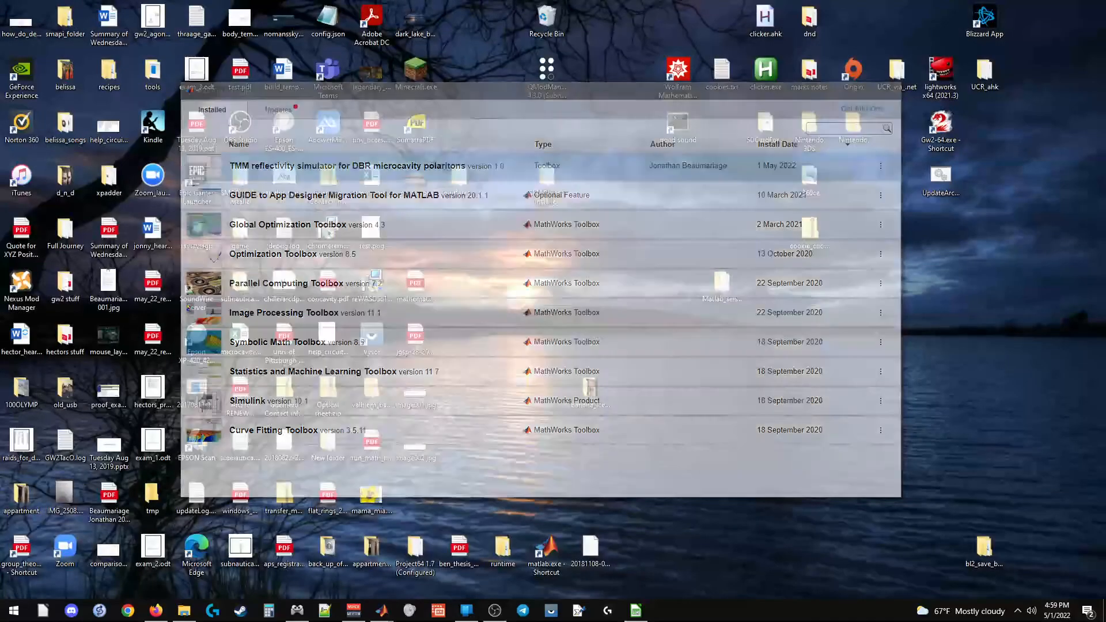
{"action": "key", "text": "super+d"}
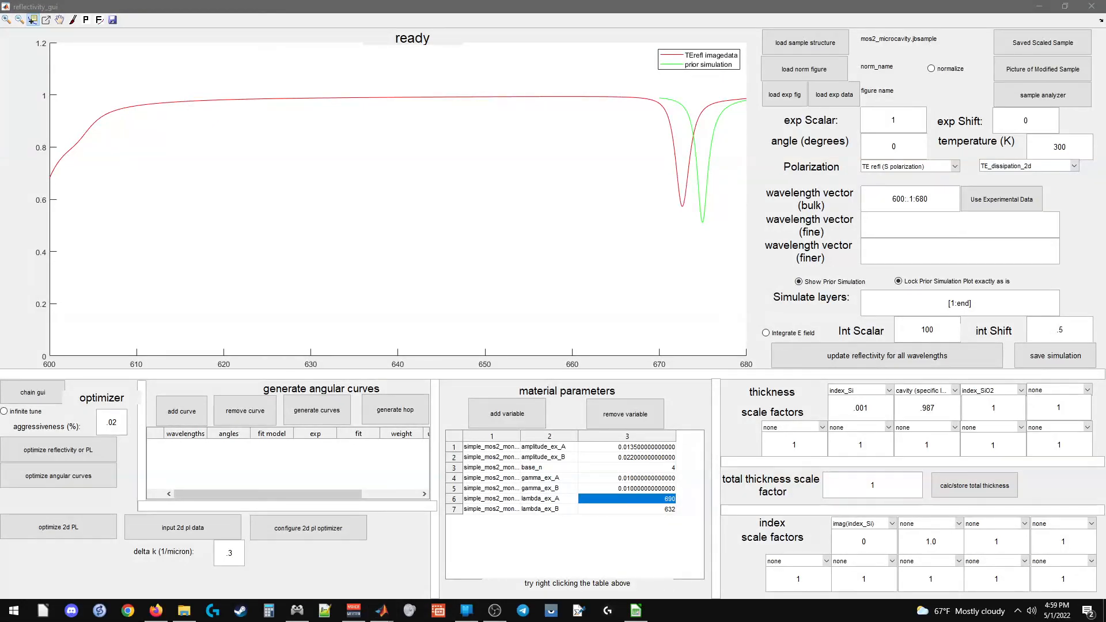
{"action": "key", "text": "super+d"}
{"action": "key", "text": "super+d"}
- Save the current simulation as tuned_mos2 in the reflectivity_simulator_demo folder
{"action": "left_click", "coordinate": [113, 20]}
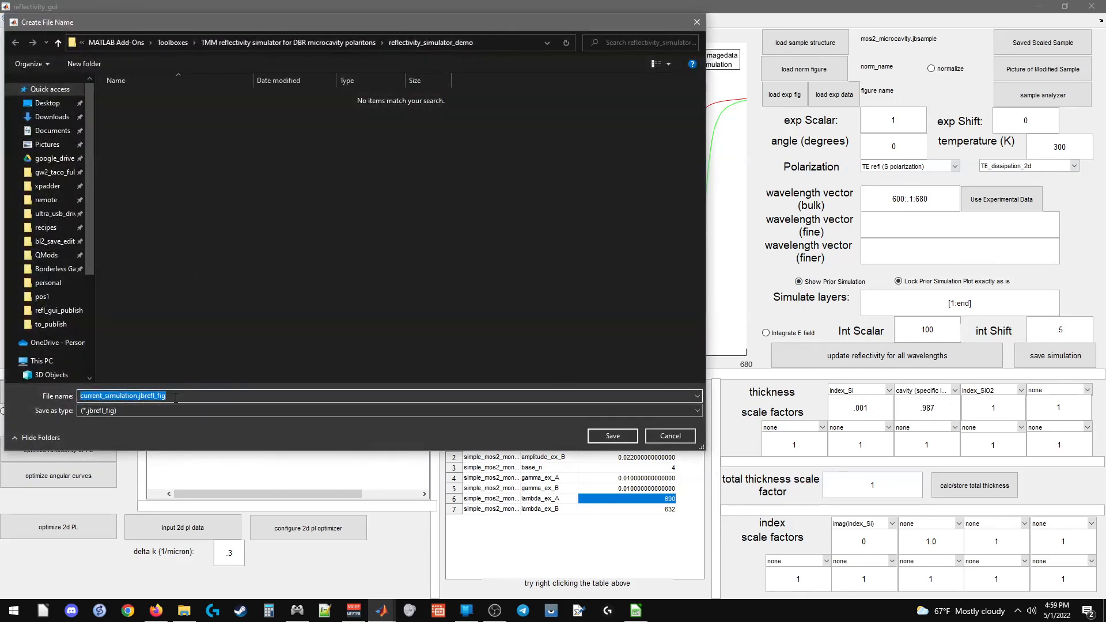
{"action": "type", "text": "tuned_"}
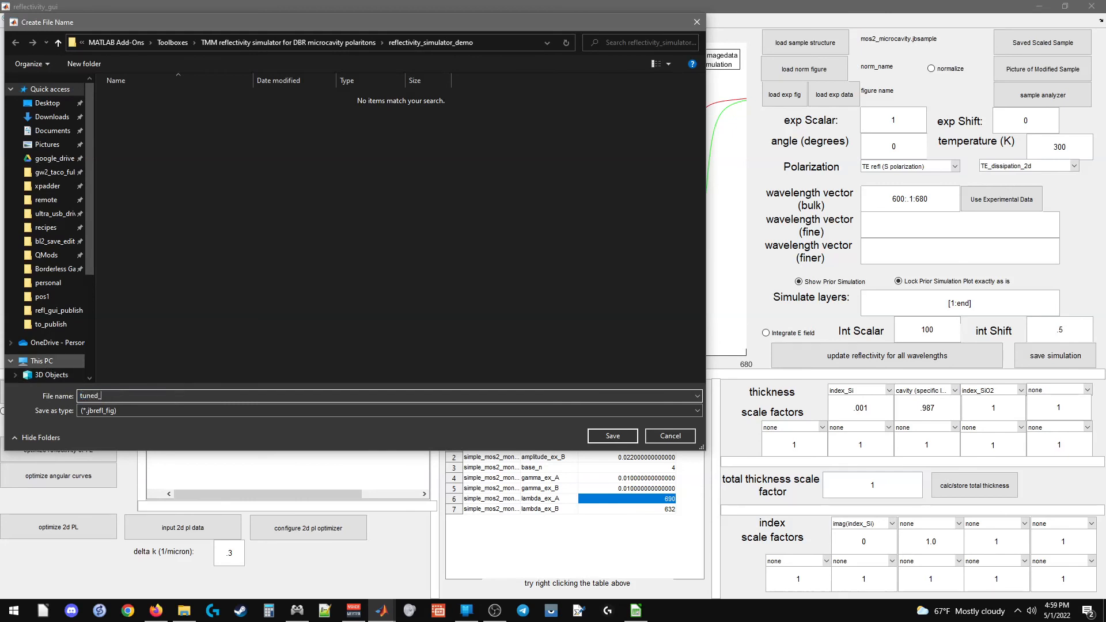
{"action": "type", "text": "mos2"}
{"action": "key", "text": "Return"}
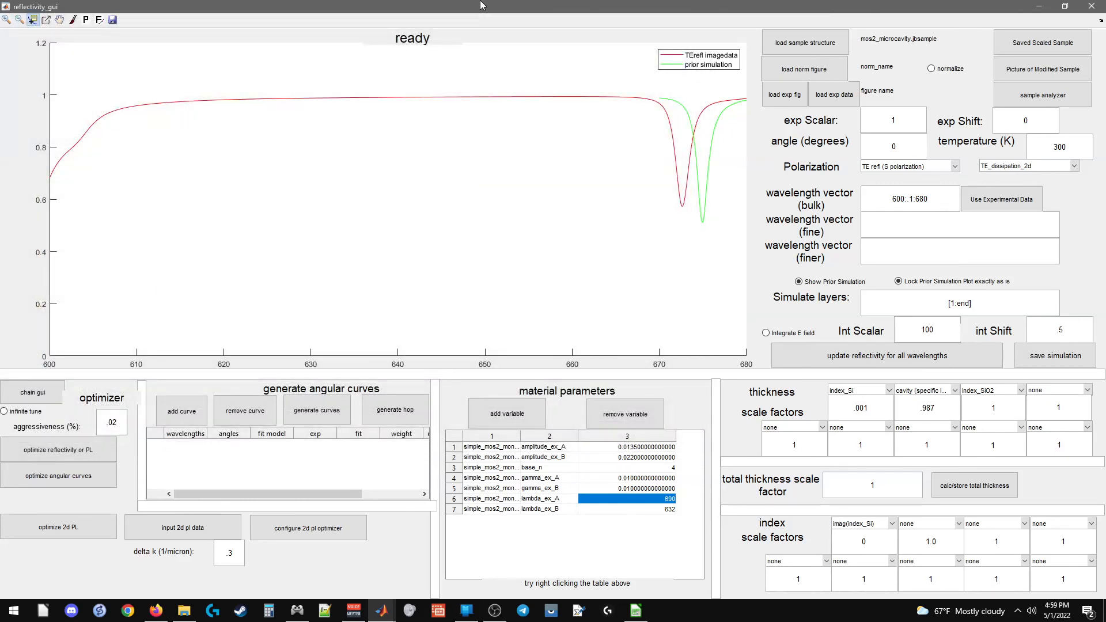
- Close reflectivity_gui and reopen the simulation from the saved file tuned_mos2.jbrefl_fig in the main MATLAB window
{"action": "left_click", "coordinate": [1093, 6]}
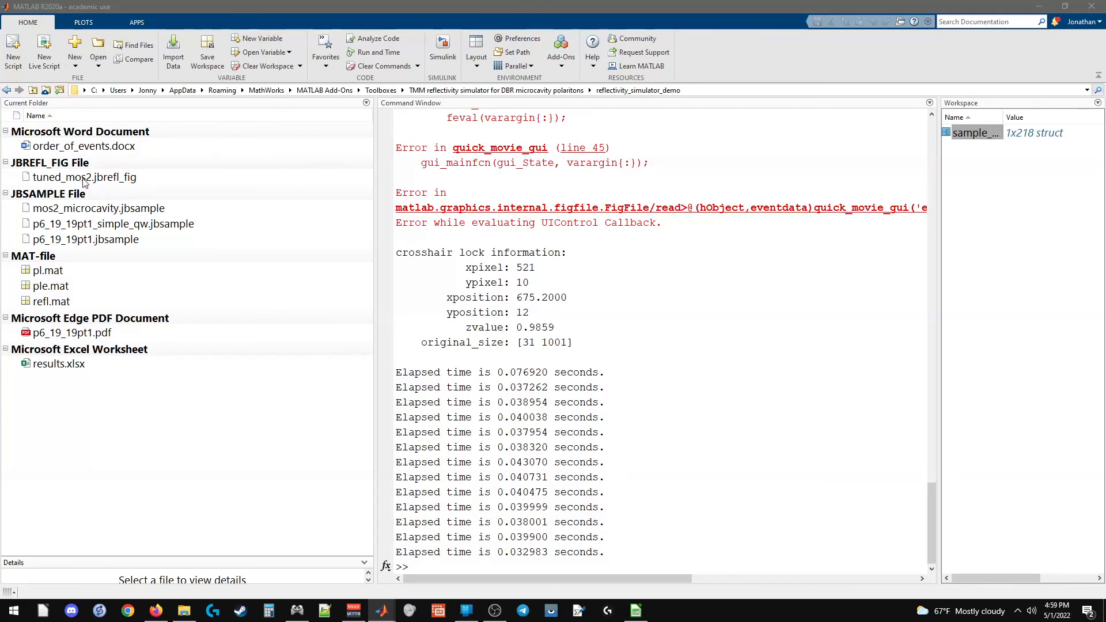
{"action": "left_click", "coordinate": [70, 165]}
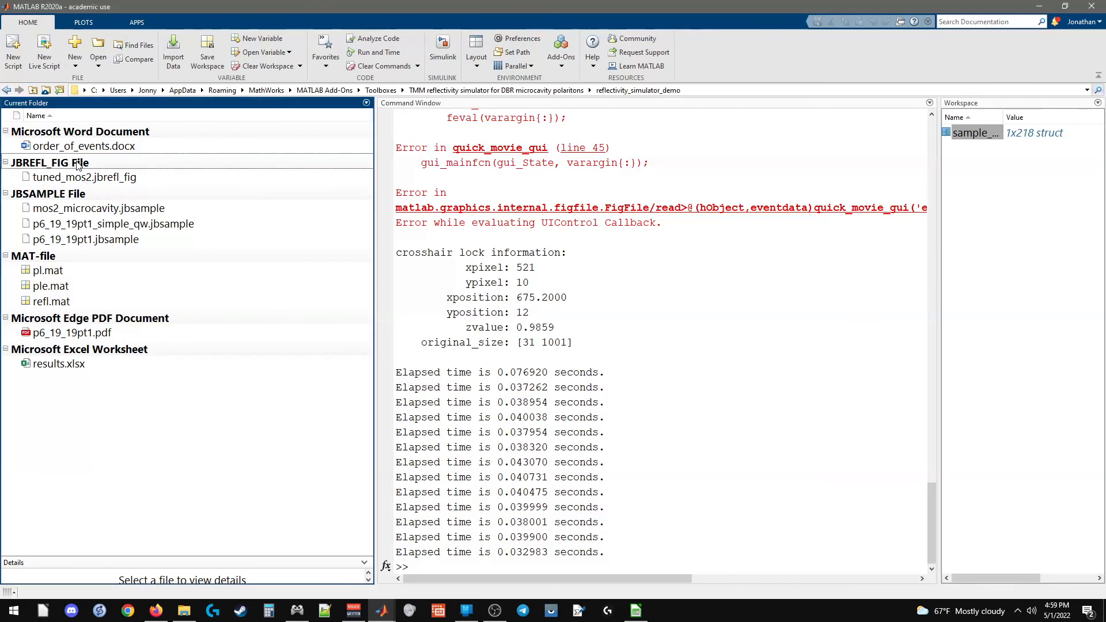
{"action": "left_click", "coordinate": [98, 177]}
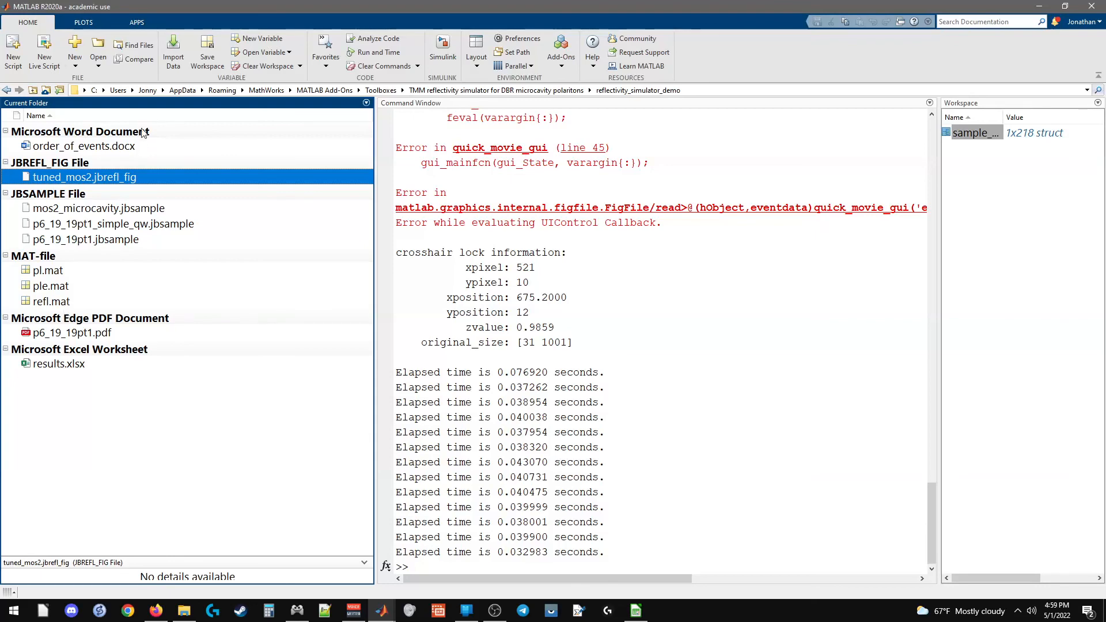
{"action": "double_click", "coordinate": [114, 183]}
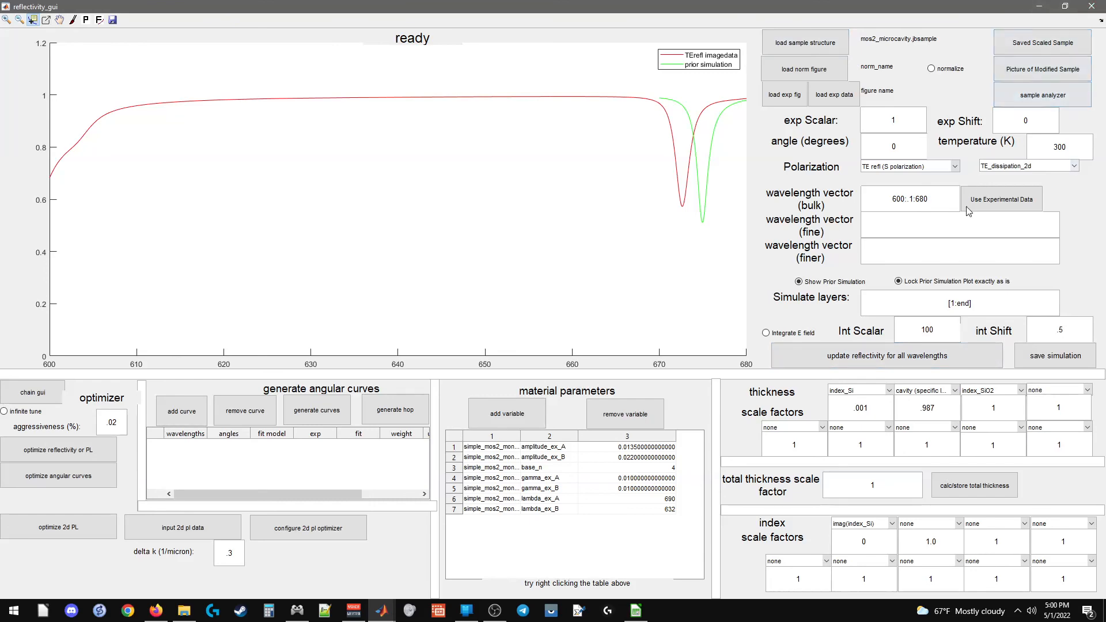
{"action": "left_click_drag", "start_coordinate": [337, 5], "coordinate": [397, 1]}
- Save the scaled sample as modified_mos2_microcavity in the reflectivity_simulator_demo folder
{"action": "left_click", "coordinate": [1018, 45]}
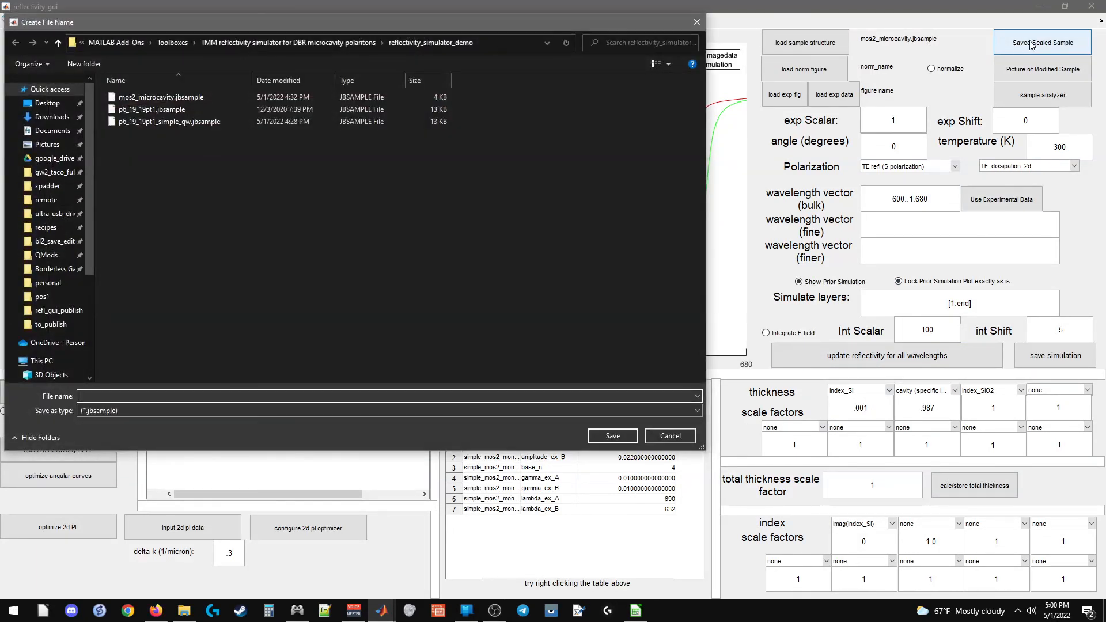
{"action": "type", "text": "modified_mos2_microcavity"}
{"action": "key", "text": "Return"}
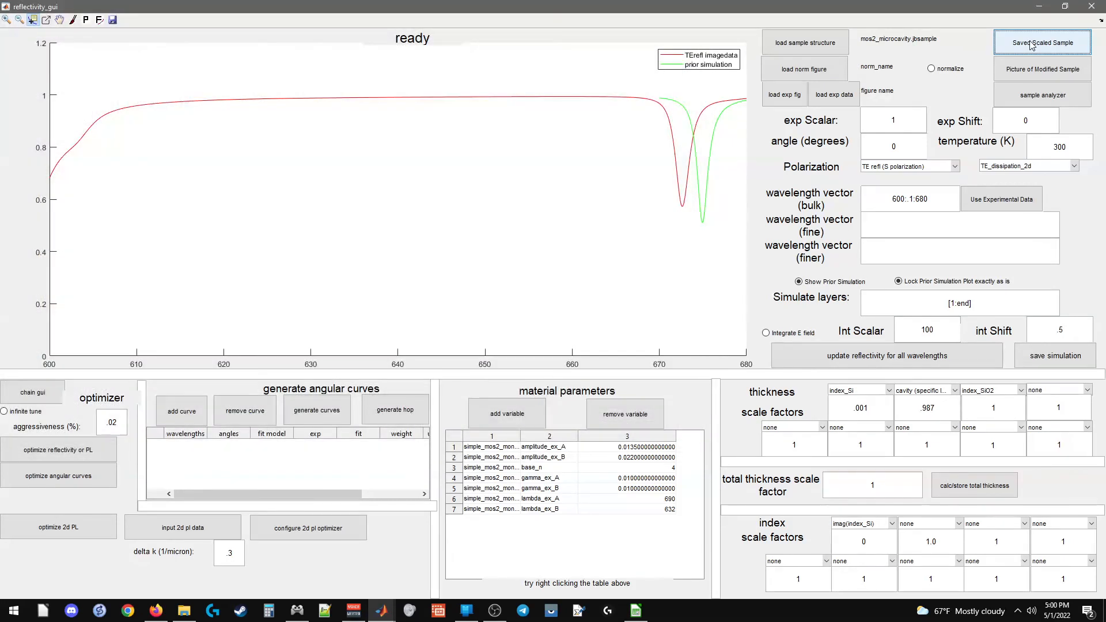
- Close reflectivity_gui and run the wipe command in the main MATLAB window
{"action": "left_click", "coordinate": [1085, 5]}
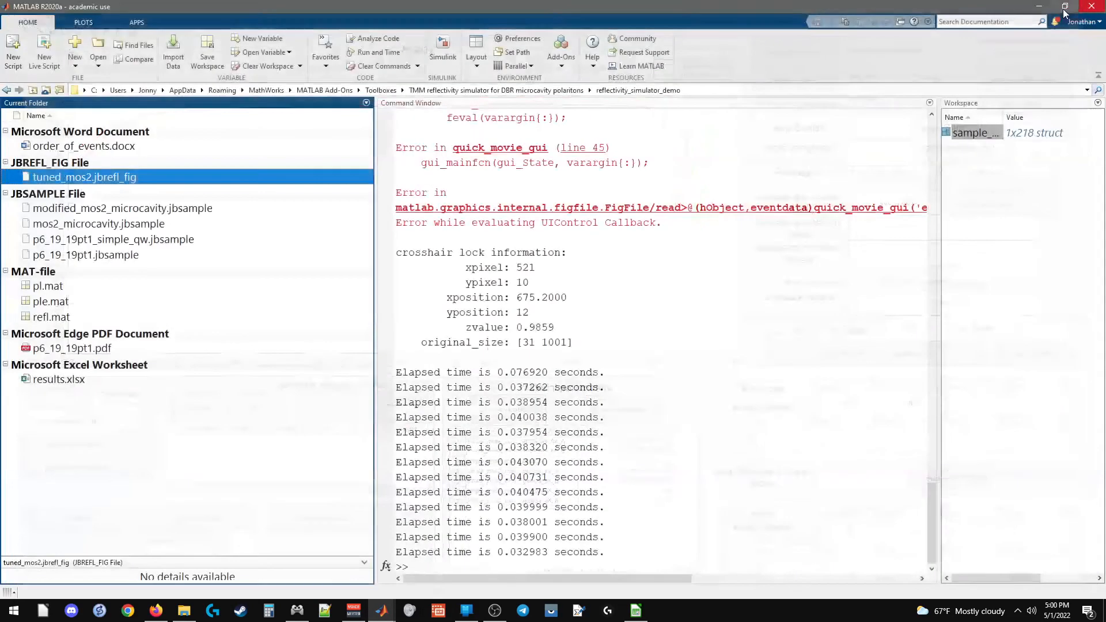
{"action": "left_click", "coordinate": [752, 343]}
{"action": "type", "text": "wipe"}
{"action": "key", "text": "Return"}
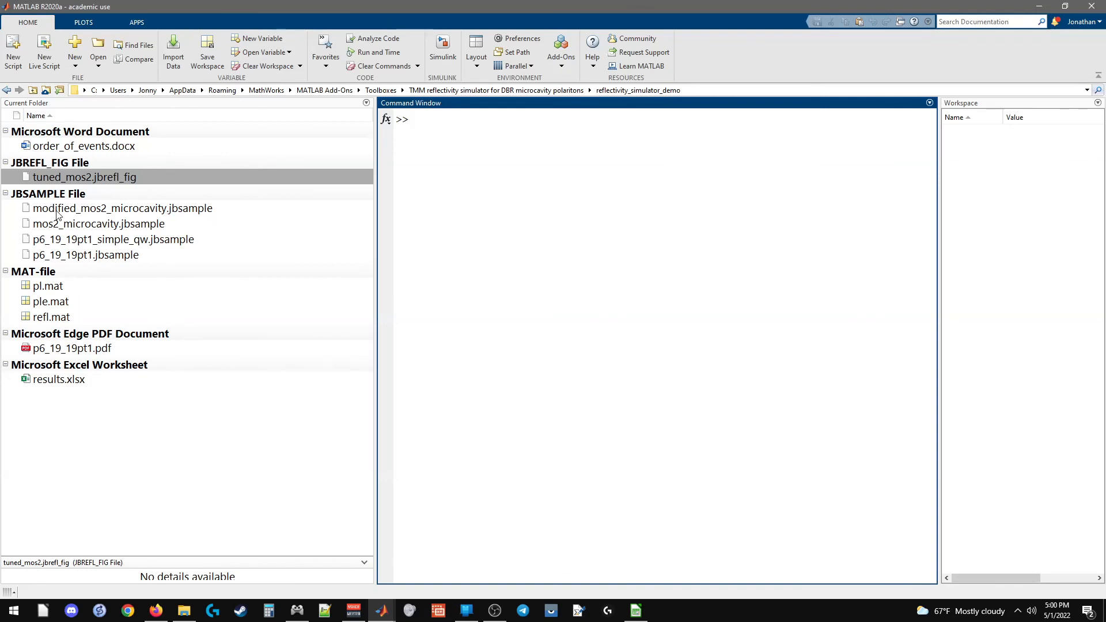
- Load mos2_microcavity.jbsample into the workspace and open its sample structure variable
{"action": "double_click", "coordinate": [72, 224]}
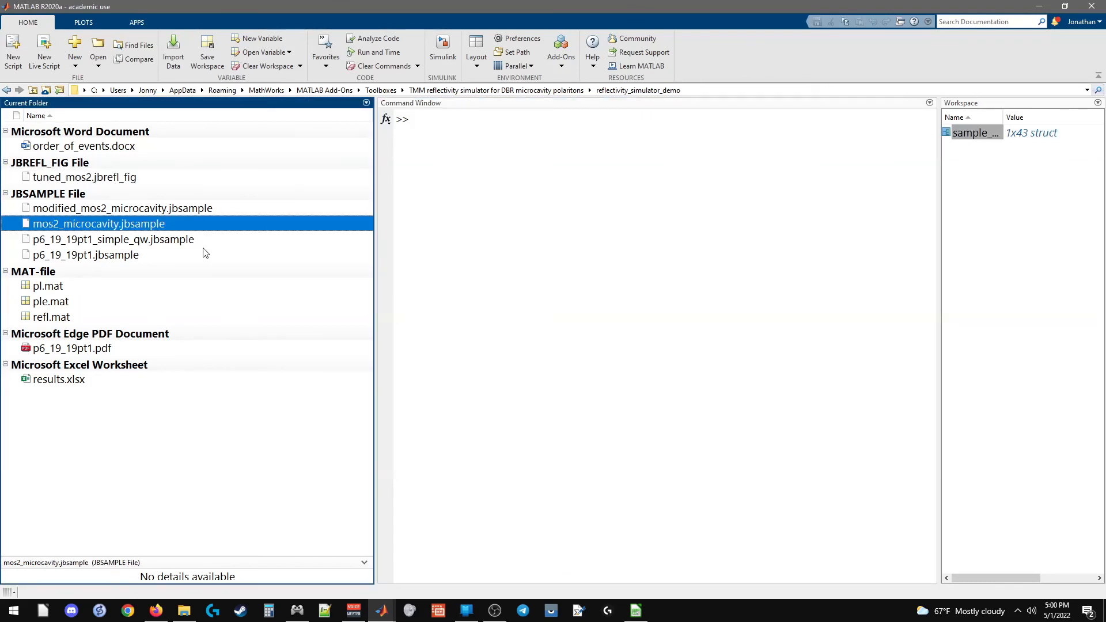
{"action": "left_click", "coordinate": [980, 134]}
{"action": "double_click", "coordinate": [979, 131]}
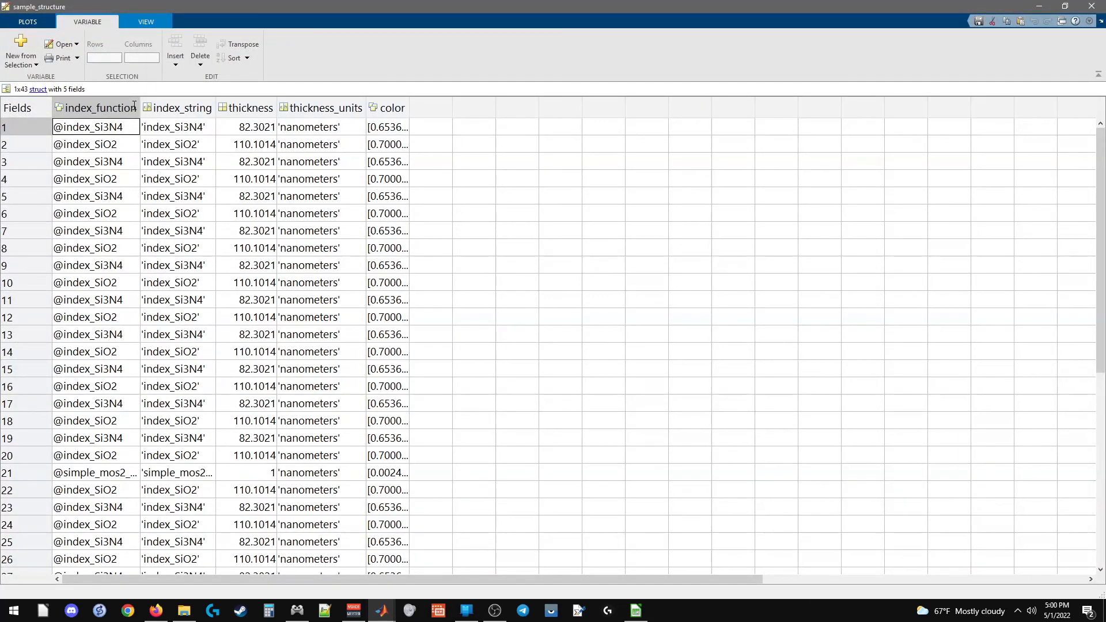
- Widen the index_function, index_string and color columns, examine the original sample's layer fields, and close the variable
{"action": "double_click", "coordinate": [140, 107]}
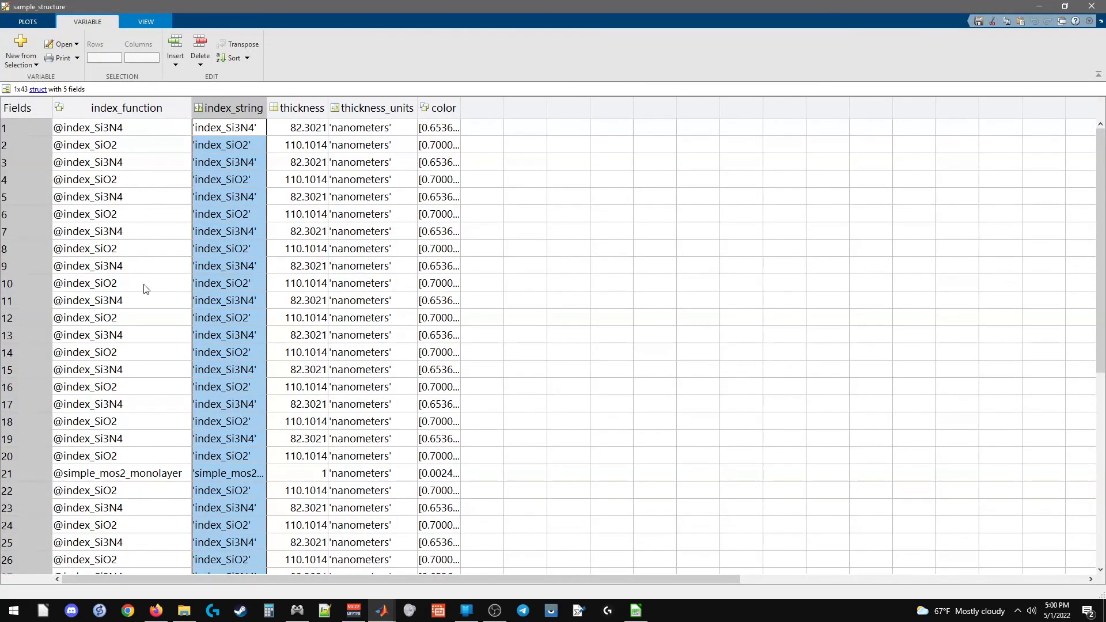
{"action": "left_click", "coordinate": [124, 477]}
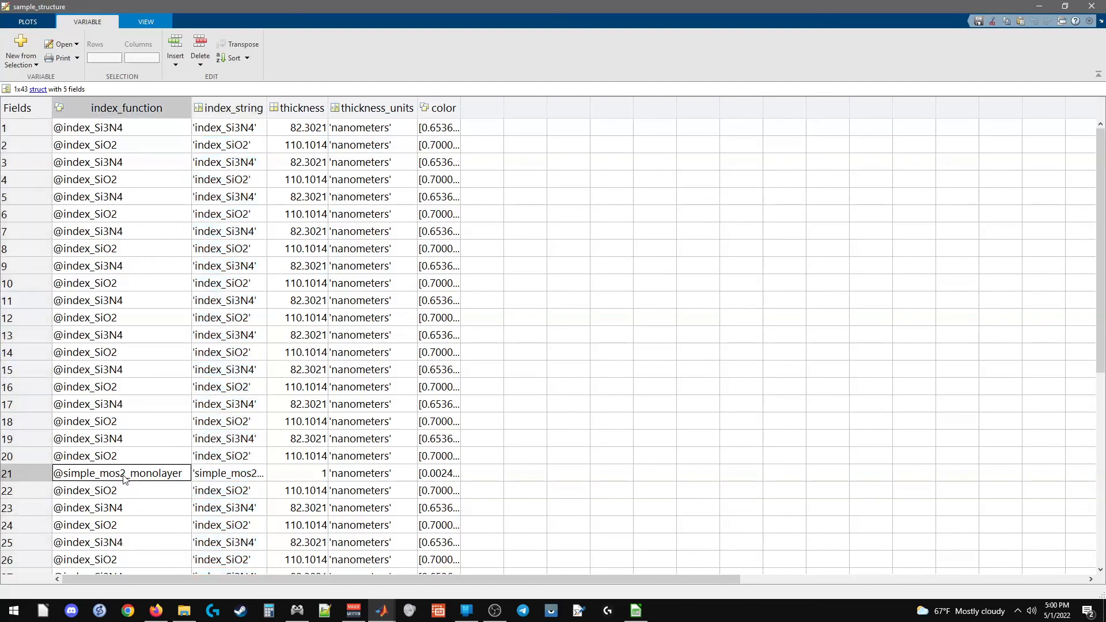
{"action": "double_click", "coordinate": [269, 107]}
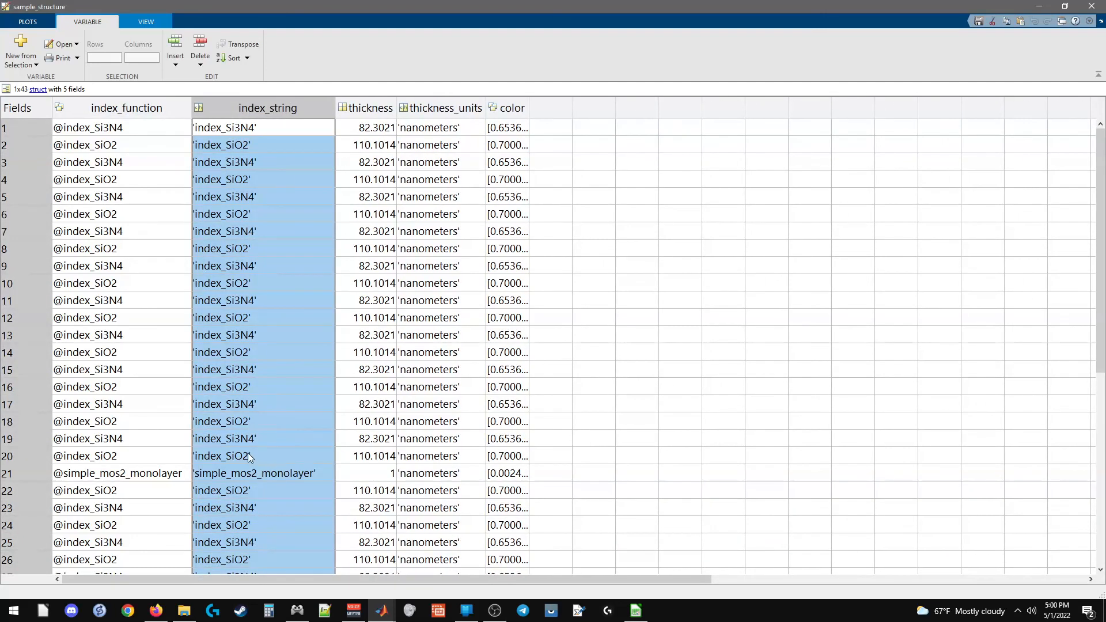
{"action": "left_click", "coordinate": [243, 474]}
{"action": "left_click", "coordinate": [238, 461]}
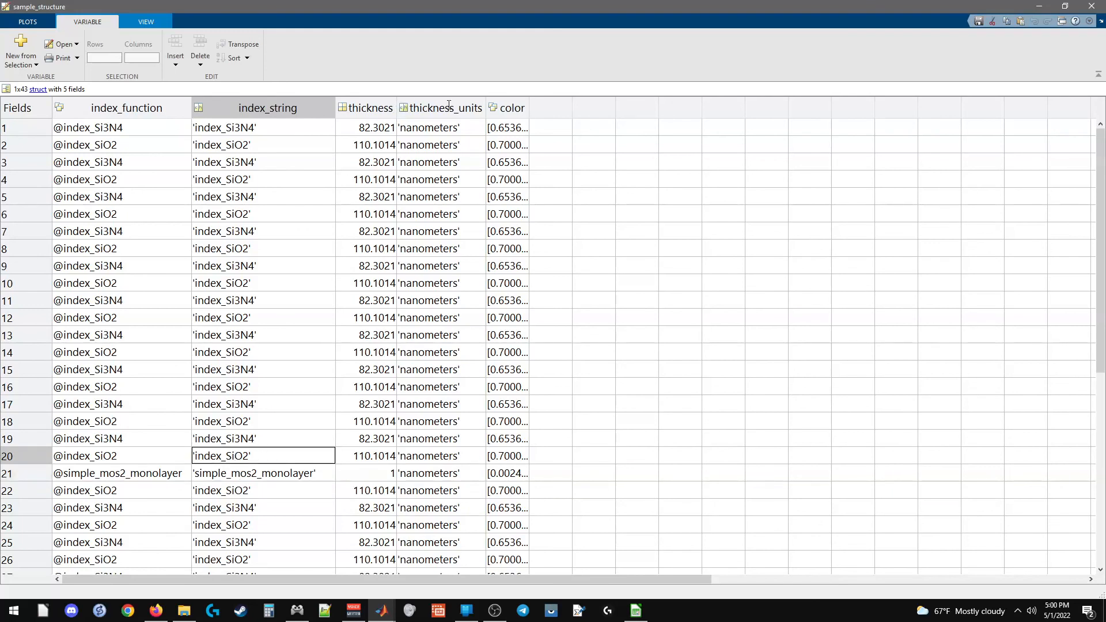
{"action": "left_click", "coordinate": [446, 149]}
{"action": "left_click_drag", "start_coordinate": [529, 108], "coordinate": [614, 108]}
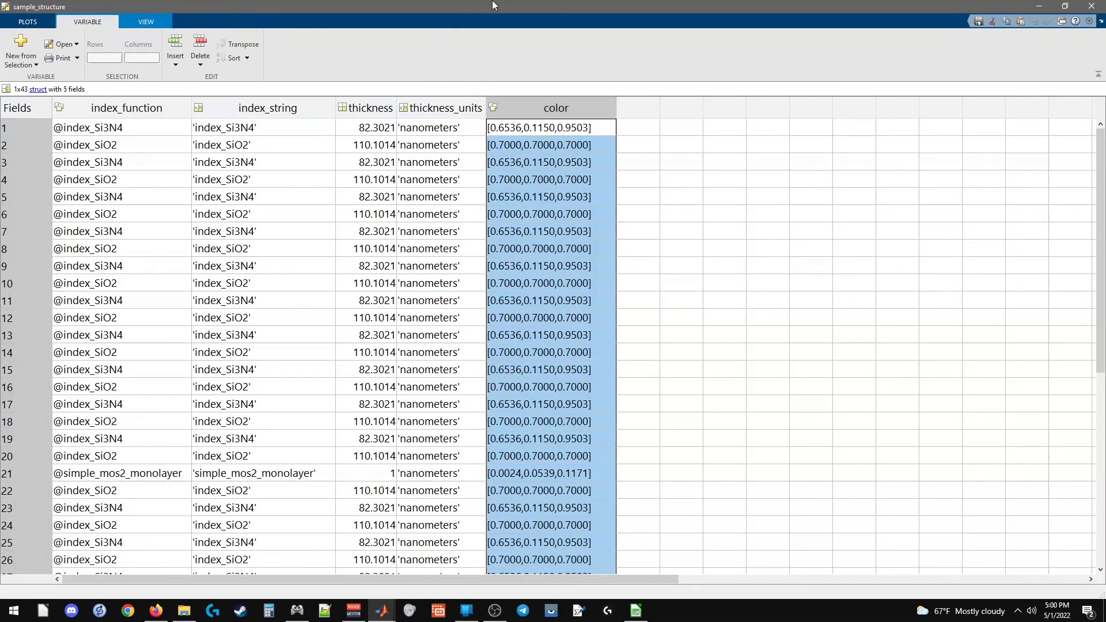
{"action": "left_click", "coordinate": [1091, 6]}
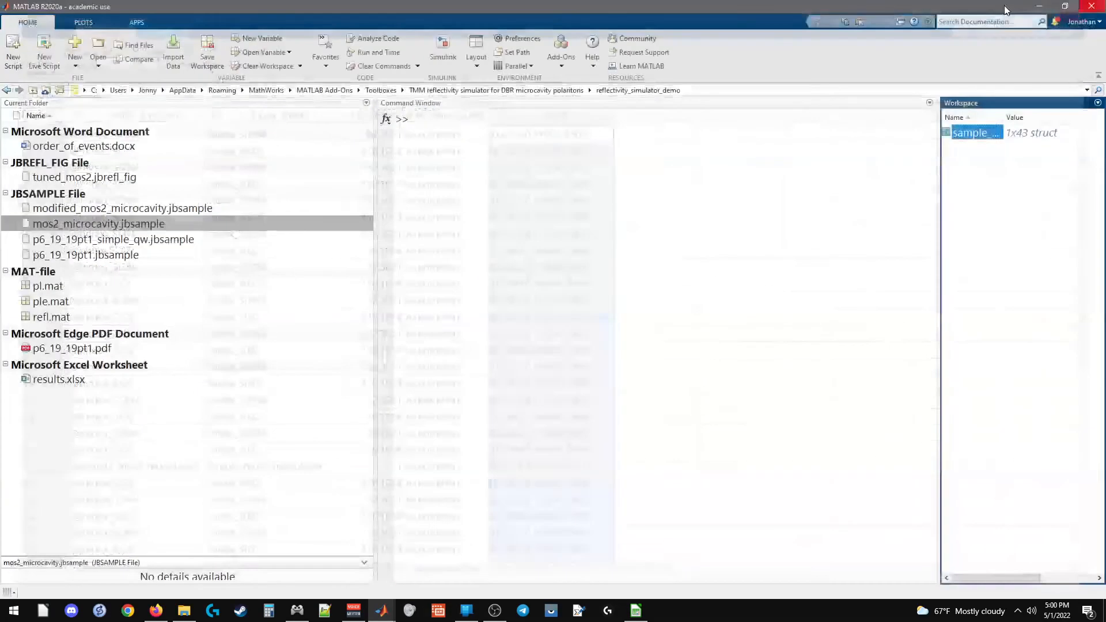
- Load modified_mos2_microcavity.jbsample, open its sample structure, and examine the real_scaler and imag_scaler fields, including those of the index_Si layer
{"action": "left_click", "coordinate": [86, 209]}
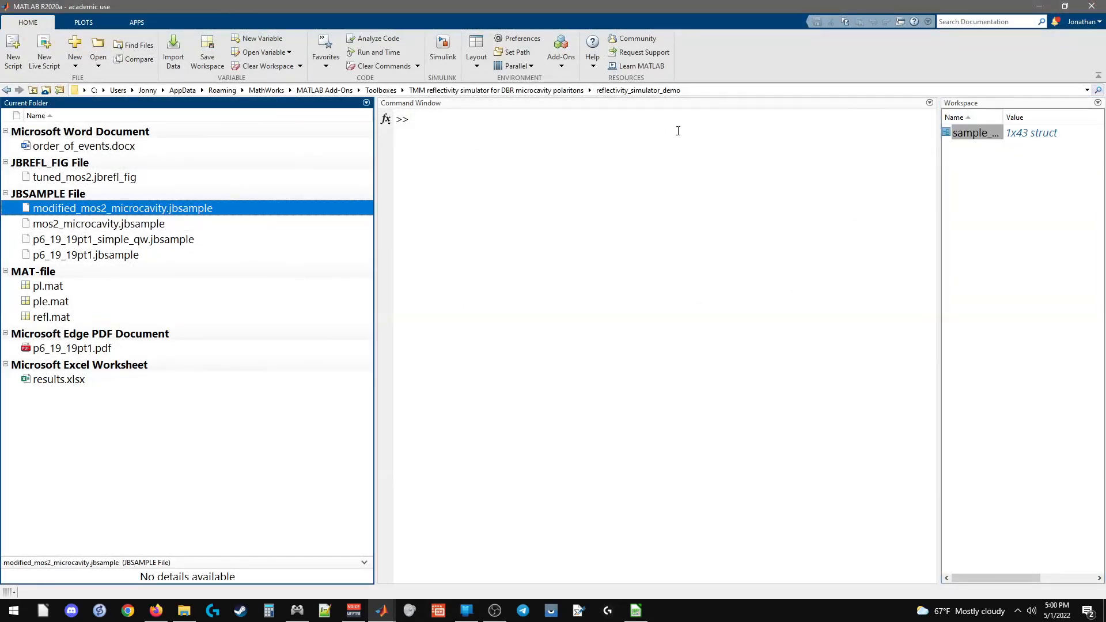
{"action": "double_click", "coordinate": [959, 134]}
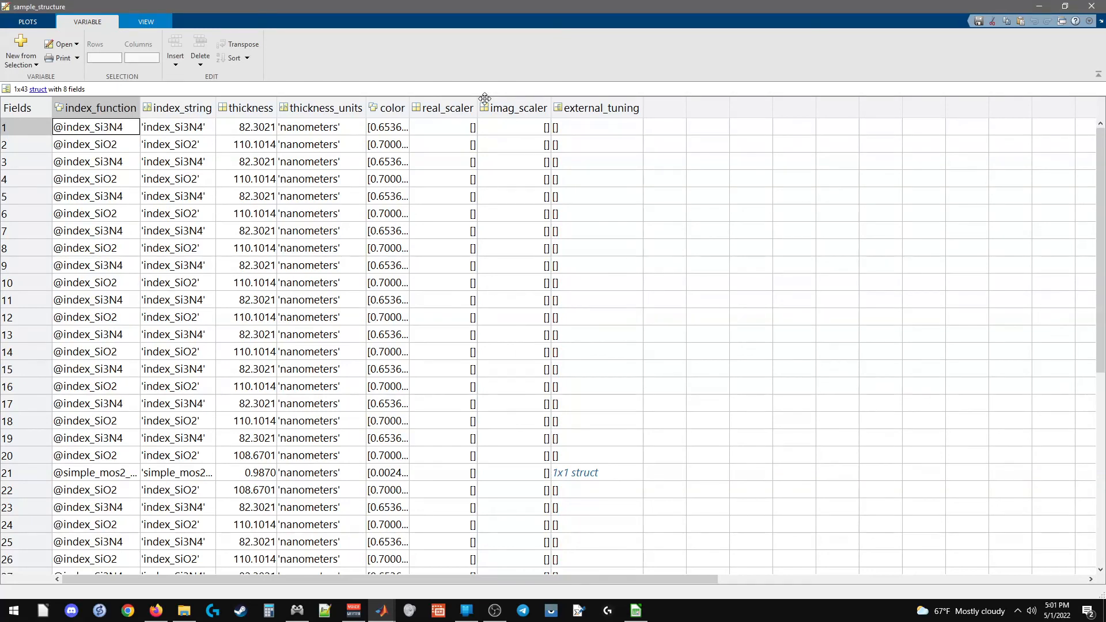
{"action": "left_click", "coordinate": [452, 132]}
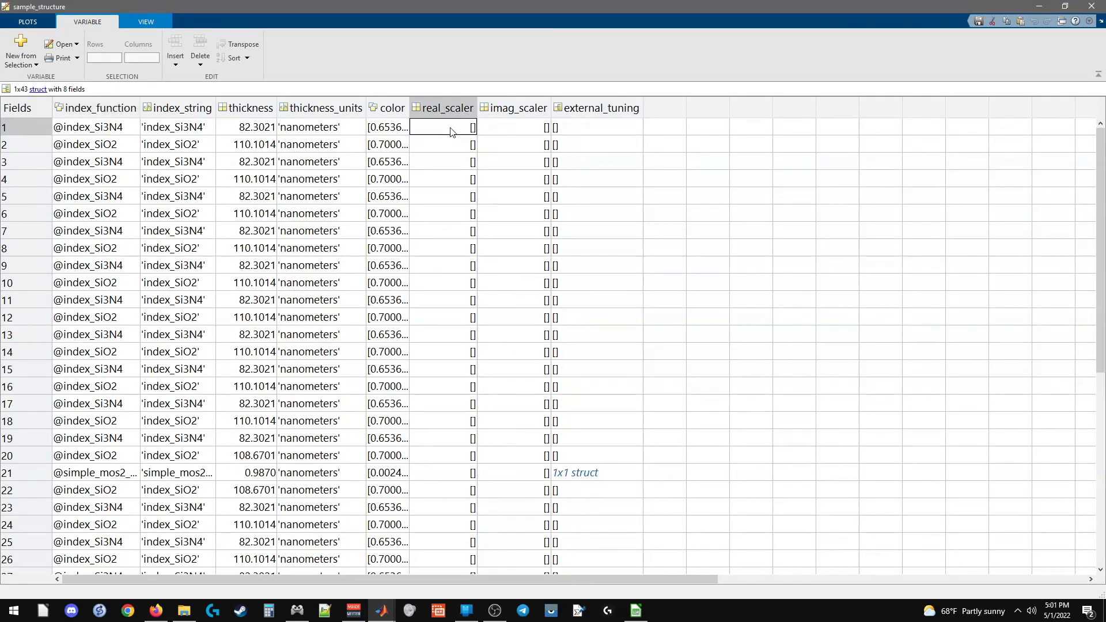
{"action": "scroll", "coordinate": [440, 243], "scroll_direction": "down", "scroll_amount": 10}
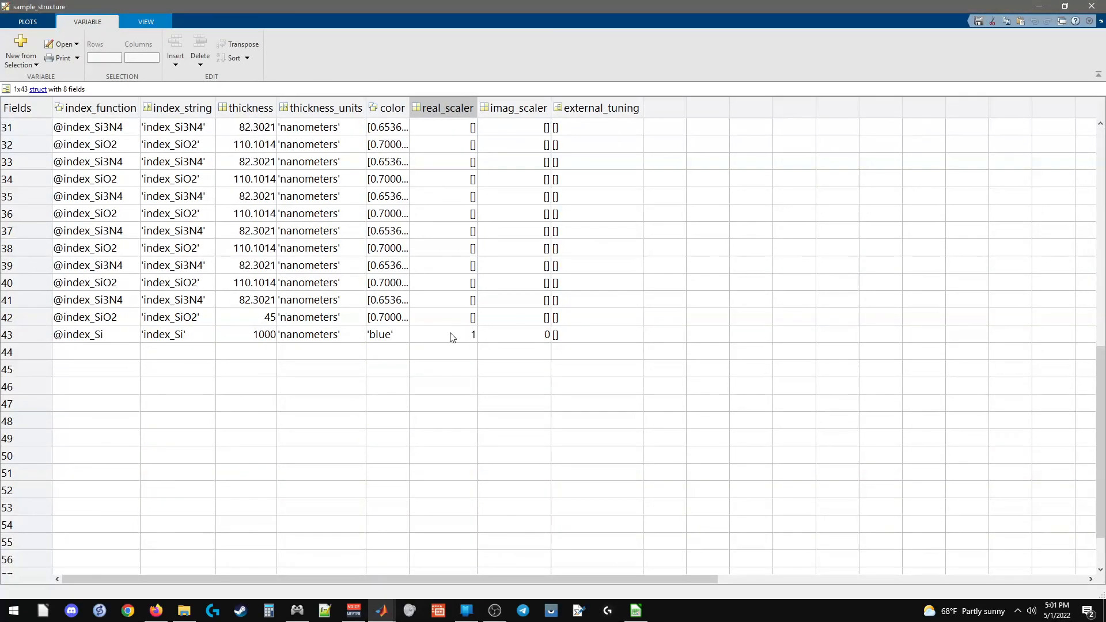
{"action": "left_click", "coordinate": [452, 335]}
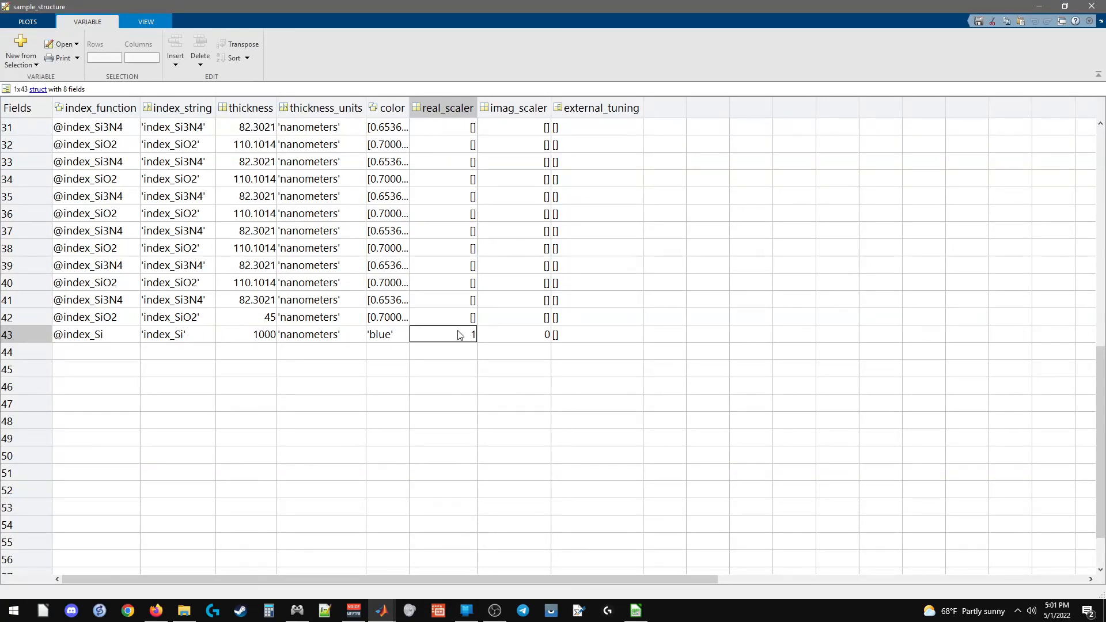
{"action": "left_click", "coordinate": [512, 341]}
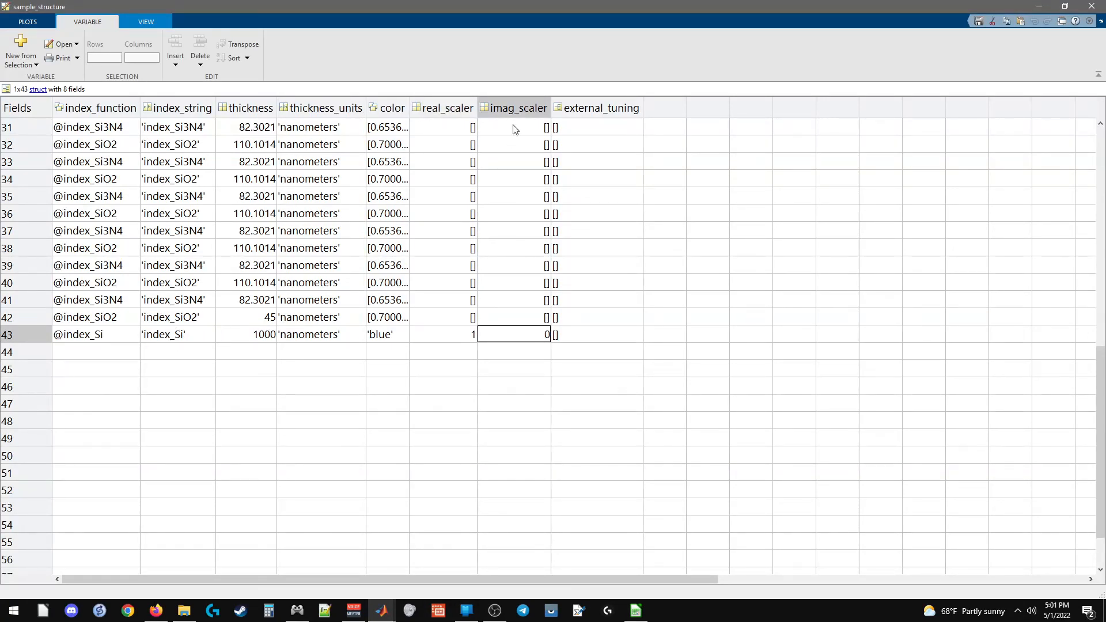
{"action": "scroll", "coordinate": [499, 202], "scroll_direction": "up", "scroll_amount": 5}
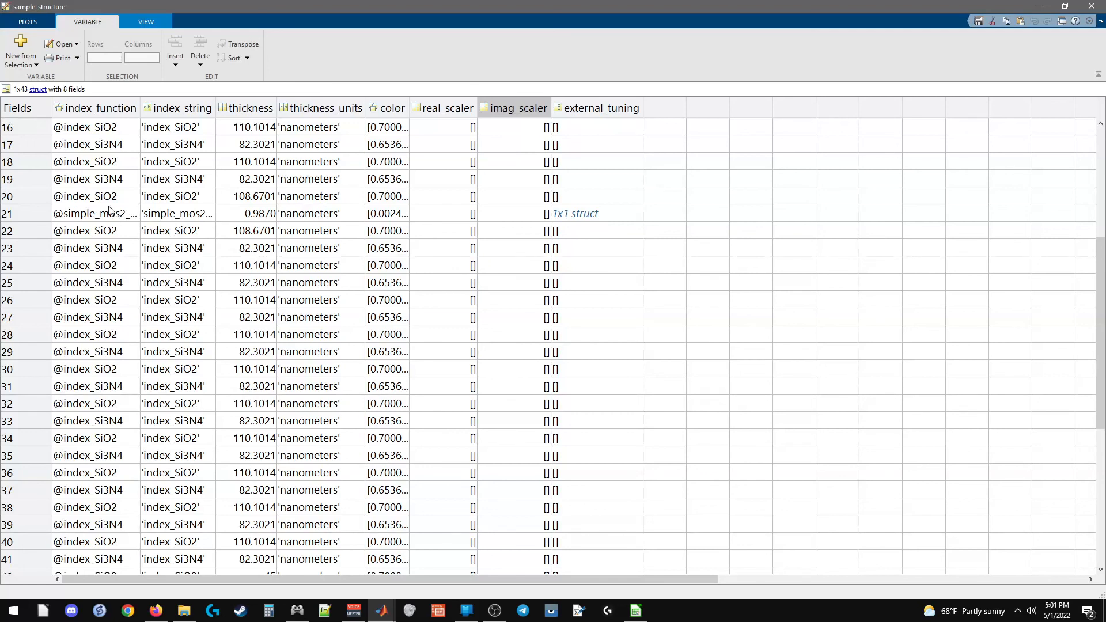
- Widen the index_function column and open the external_tuning struct of the simple_mos2_monolayer layer
{"action": "left_click", "coordinate": [107, 234]}
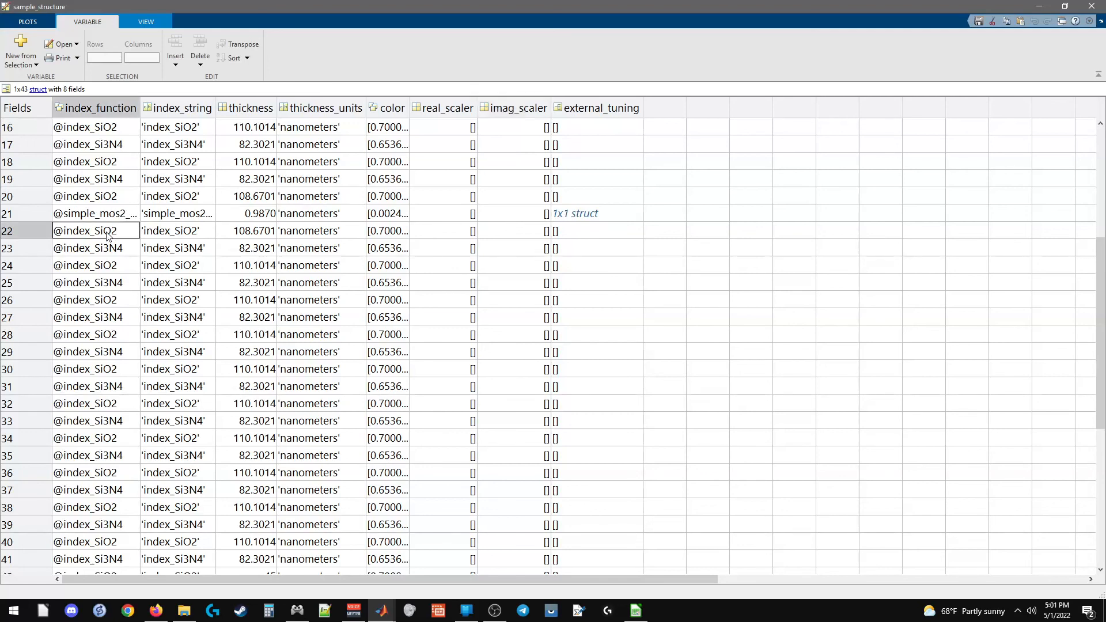
{"action": "left_click", "coordinate": [580, 229]}
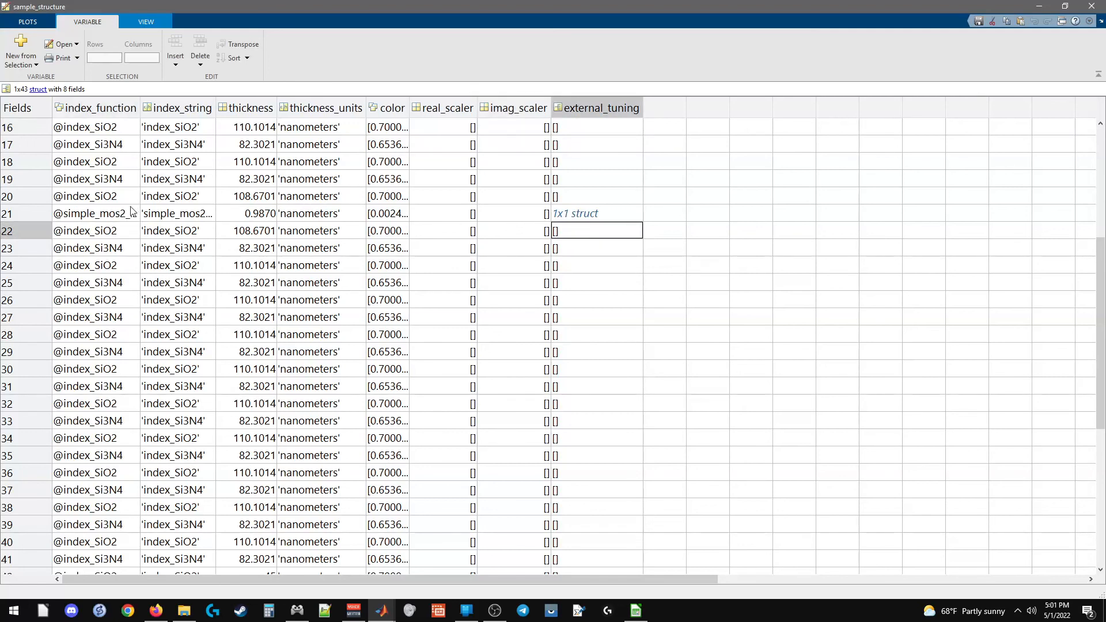
{"action": "left_click_drag", "start_coordinate": [141, 107], "coordinate": [249, 111]}
{"action": "left_click", "coordinate": [180, 214]}
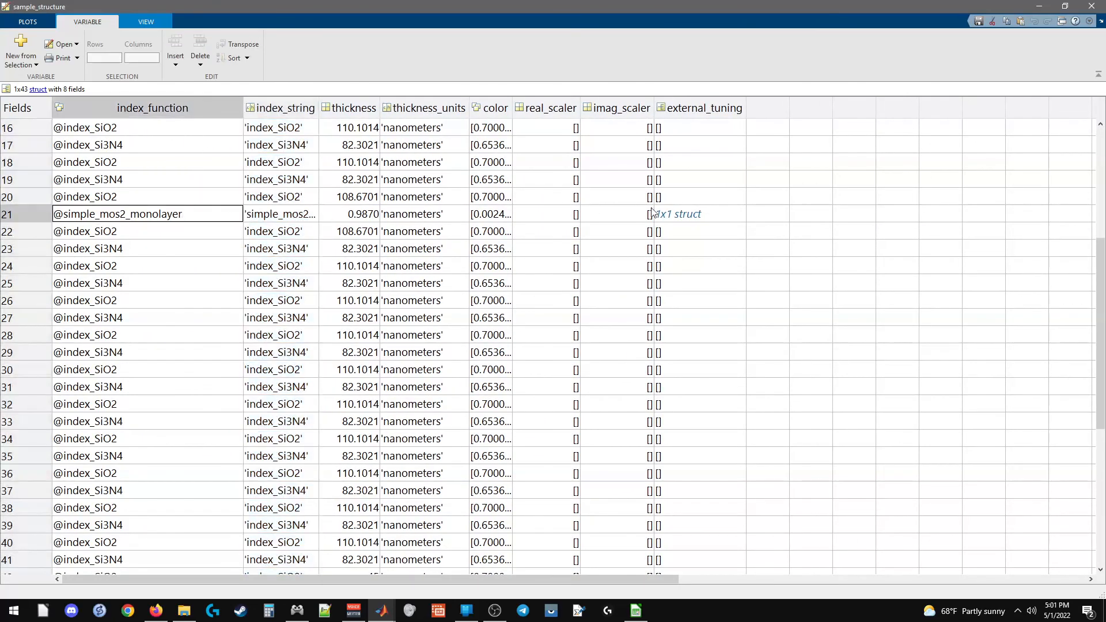
{"action": "double_click", "coordinate": [692, 215]}
- Examine the lambda_ex_A, lambda_ex_B and amplitude_ex_A tuning values, and close the external_tuning and sample_structure variables
{"action": "double_click", "coordinate": [148, 203]}
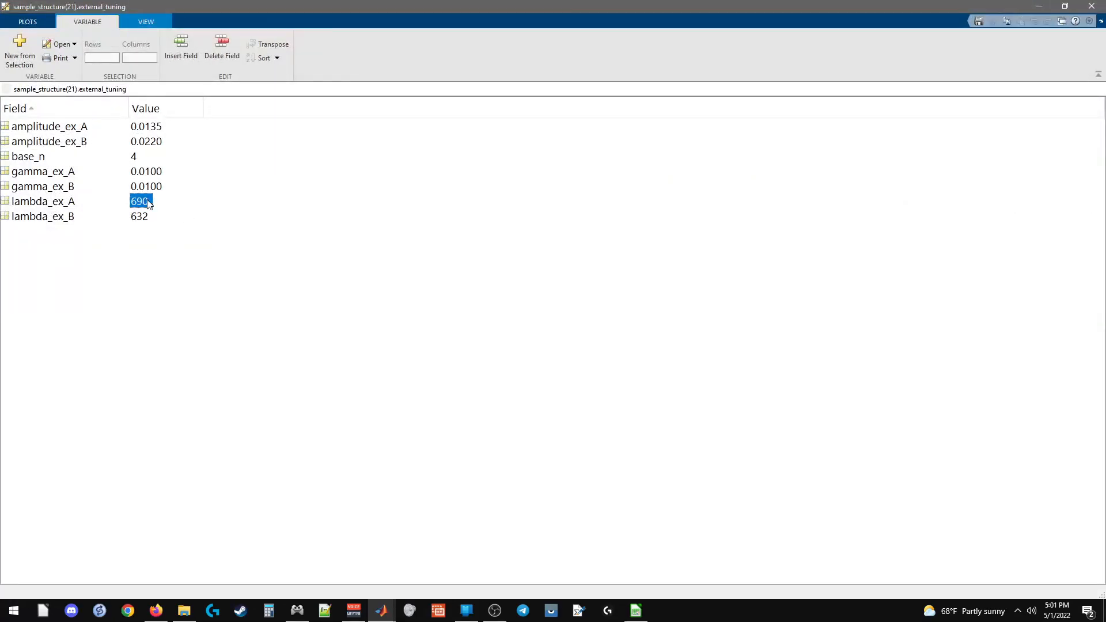
{"action": "left_click", "coordinate": [153, 217]}
{"action": "left_click", "coordinate": [152, 127]}
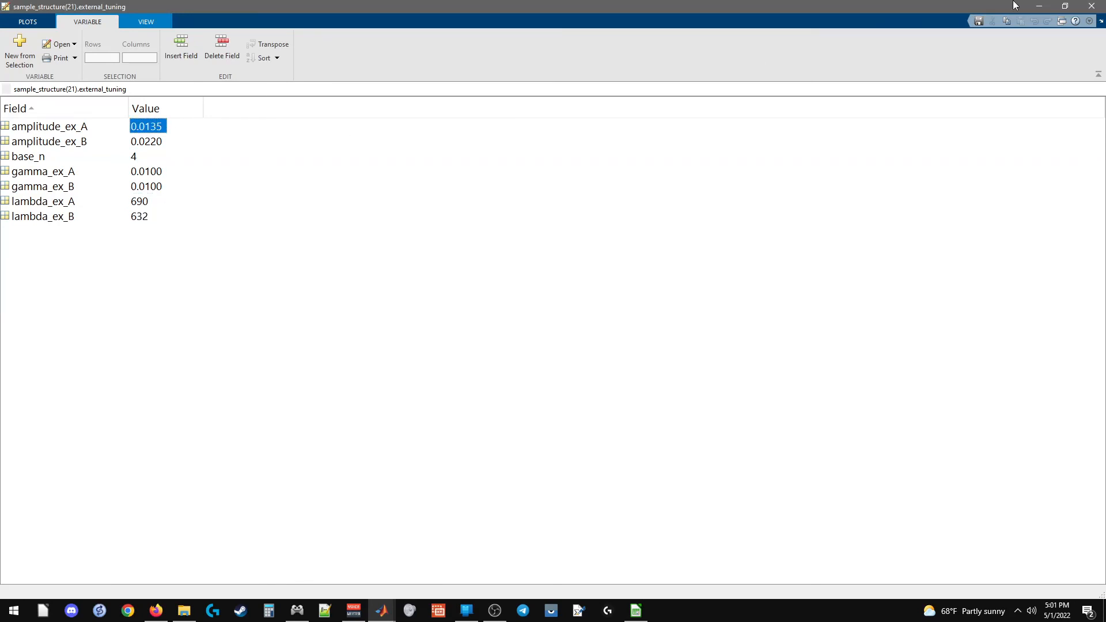
{"action": "left_click", "coordinate": [1084, 6]}
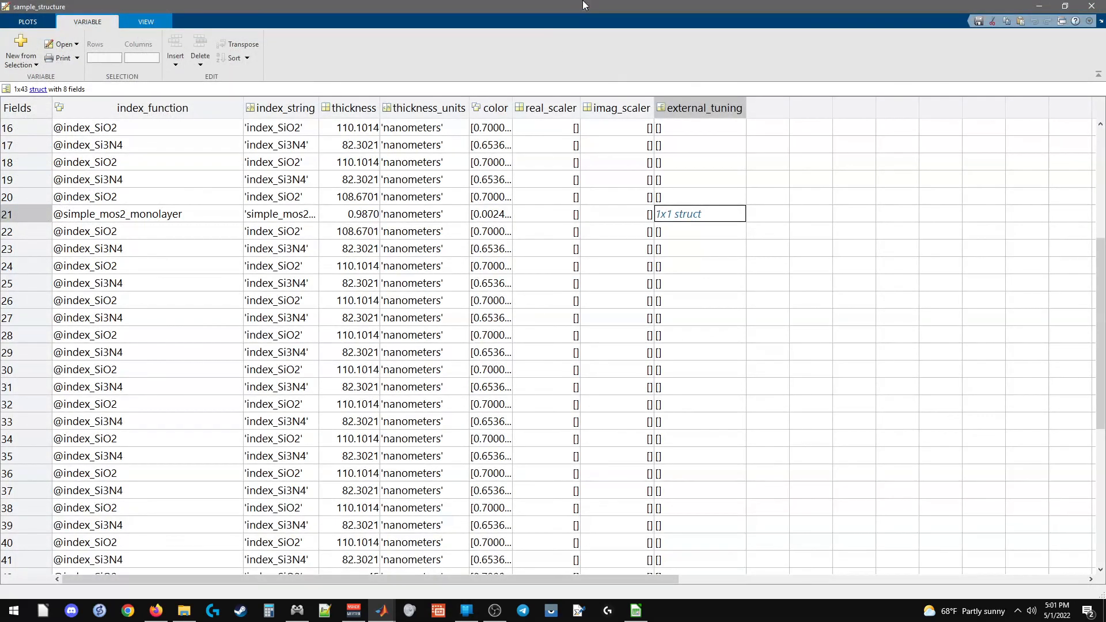
{"action": "left_click", "coordinate": [1093, 5]}
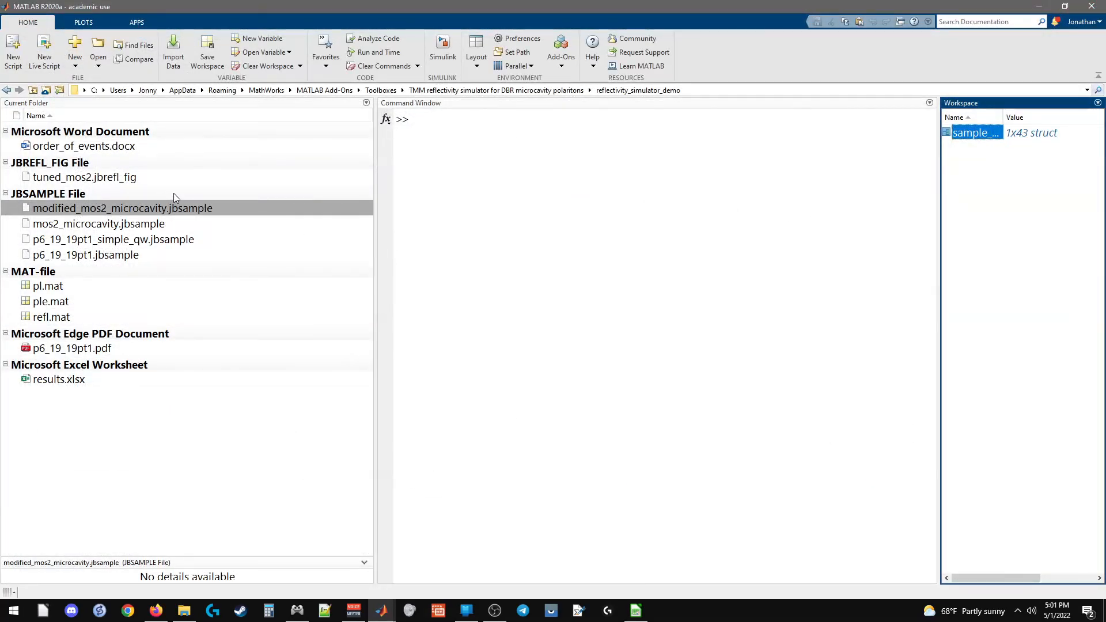
- Select tuned_mos2.jbrefl_fig, review the untitled outline's lines on layer modification, saved samples and reflectivity GUI modifiers, and move the outline window away
{"action": "left_click", "coordinate": [103, 177]}
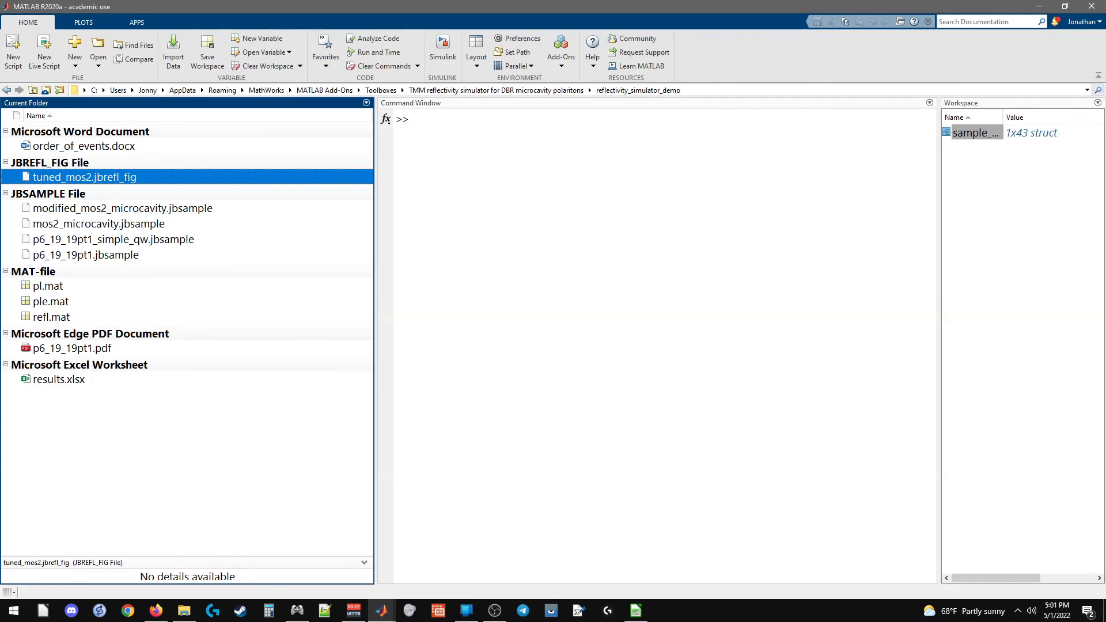
{"action": "left_click_drag", "start_coordinate": [0, 151], "coordinate": [305, 1]}
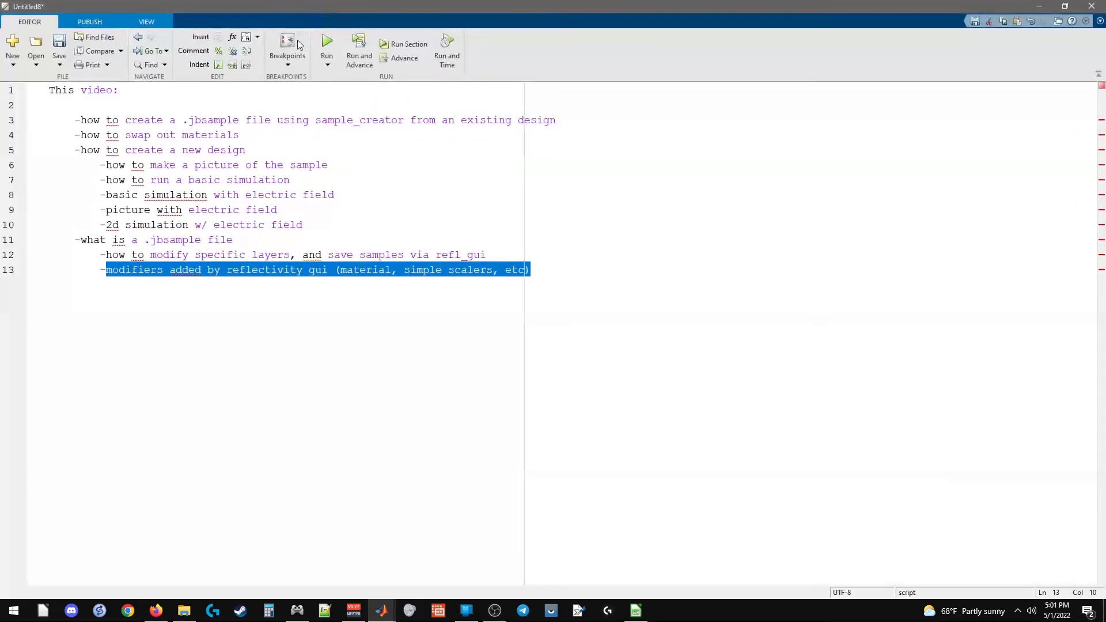
{"action": "left_click", "coordinate": [207, 254]}
{"action": "left_click_drag", "start_coordinate": [171, 258], "coordinate": [272, 257]}
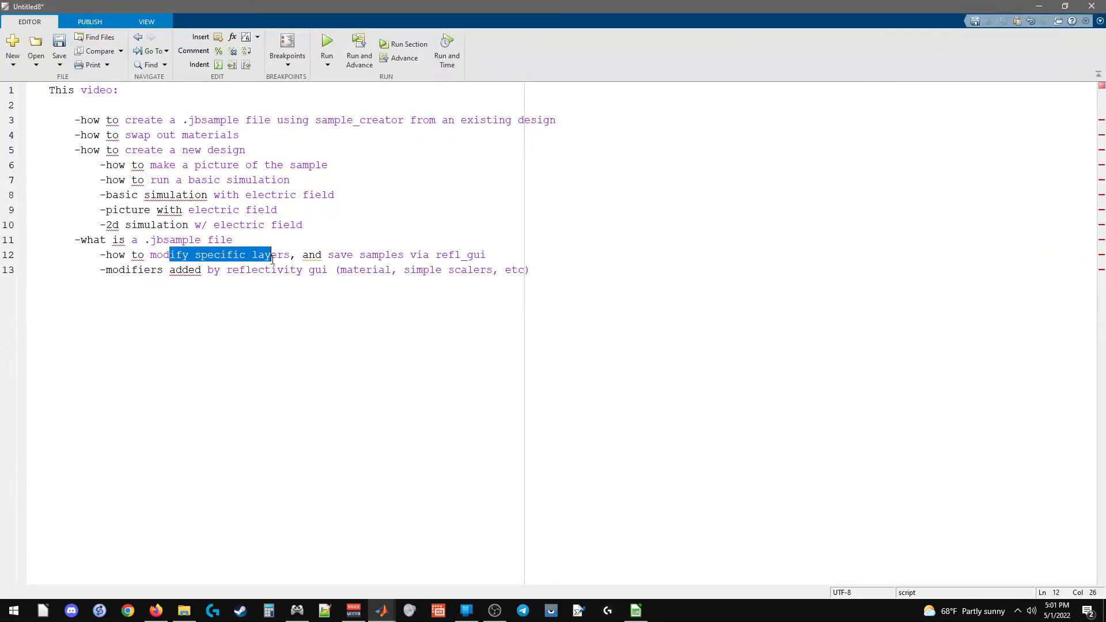
{"action": "mouse_move", "coordinate": [360, 254]}
{"action": "left_mouse_down"}
{"action": "mouse_move", "coordinate": [429, 254]}
{"action": "mouse_move", "coordinate": [467, 269]}
{"action": "mouse_move", "coordinate": [373, 270]}
{"action": "left_mouse_up"}
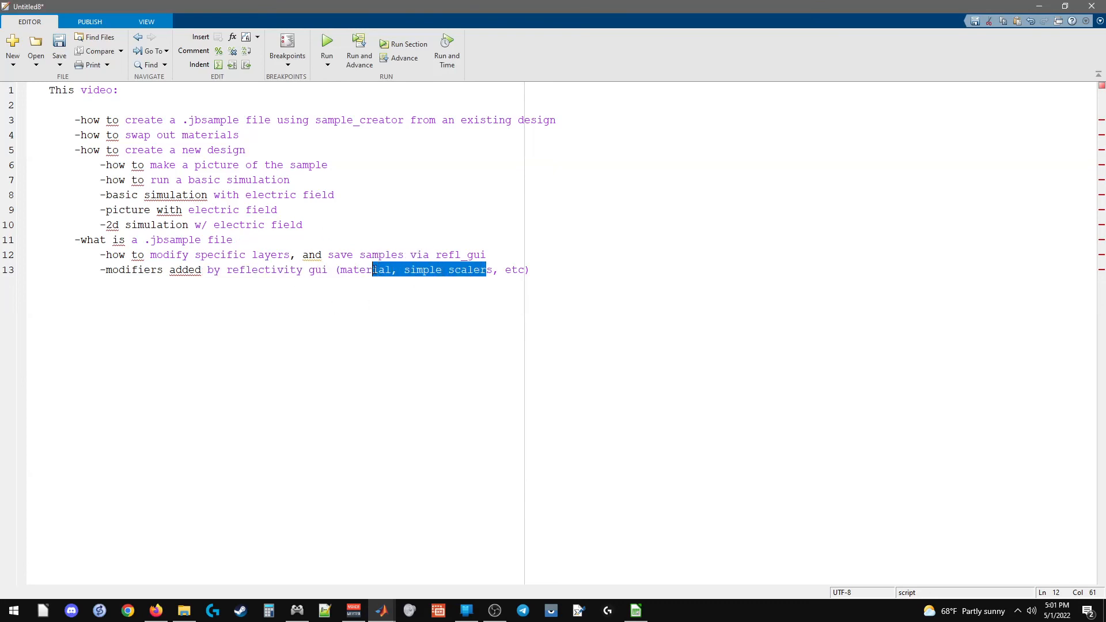
{"action": "left_click_drag", "start_coordinate": [114, 225], "coordinate": [127, 167]}
{"action": "left_click_drag", "start_coordinate": [379, 6], "coordinate": [0, 35]}
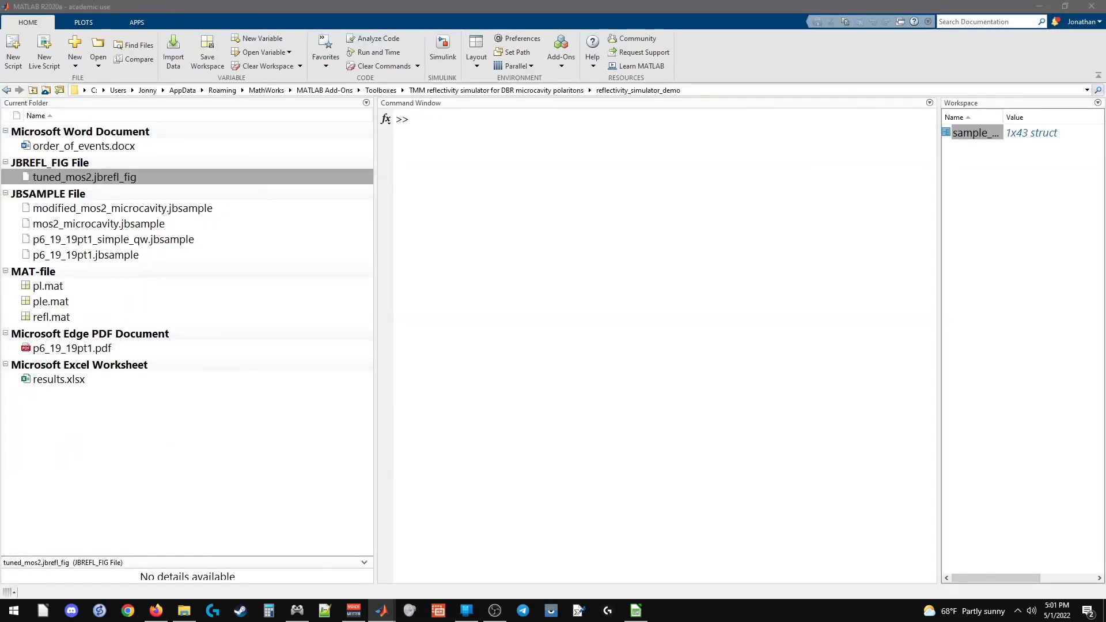